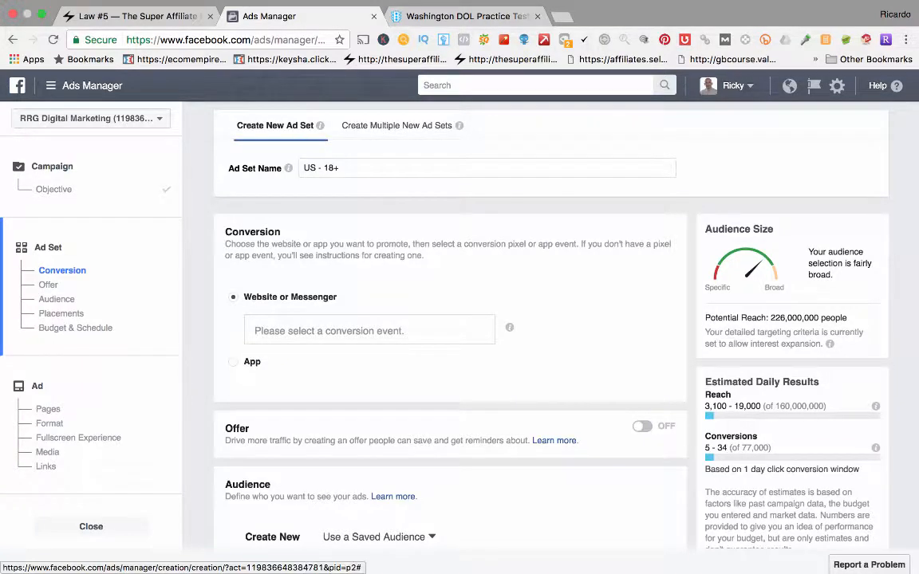
- Go back from the ad set setup to the campaign objective page and copy the full campaign name
scroll(450, 327, "down", 12)
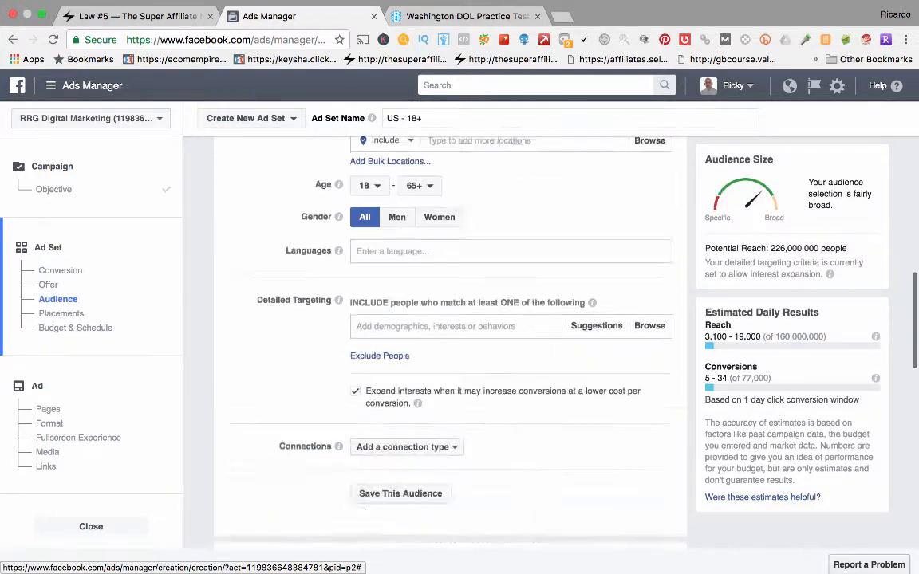
scroll(450, 343, "down", 5)
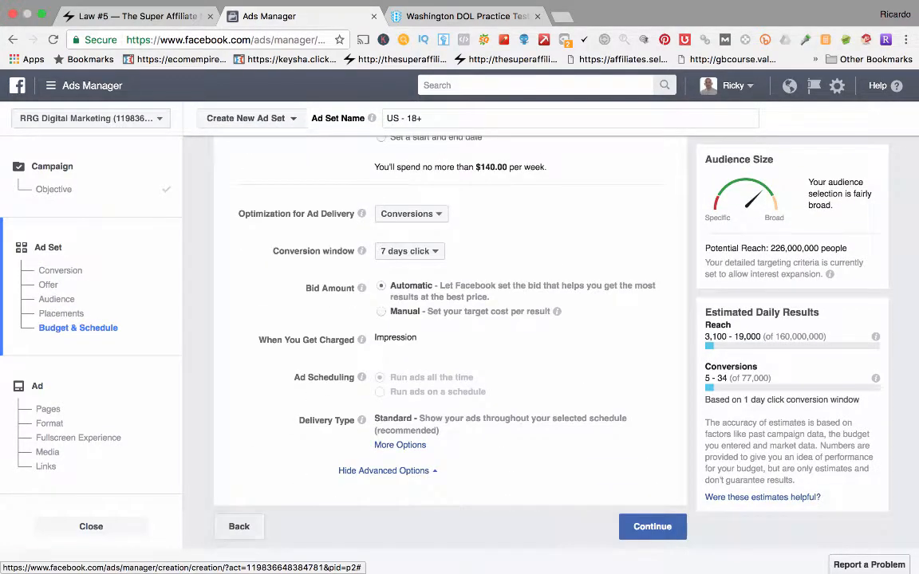
left_click(239, 526)
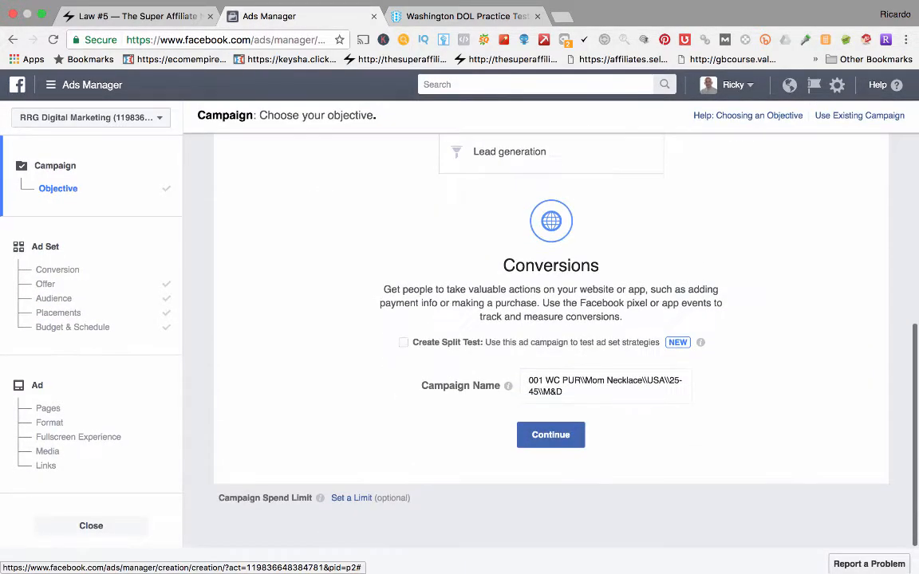
left_click(605, 392)
key("super+a")
key("super+c")
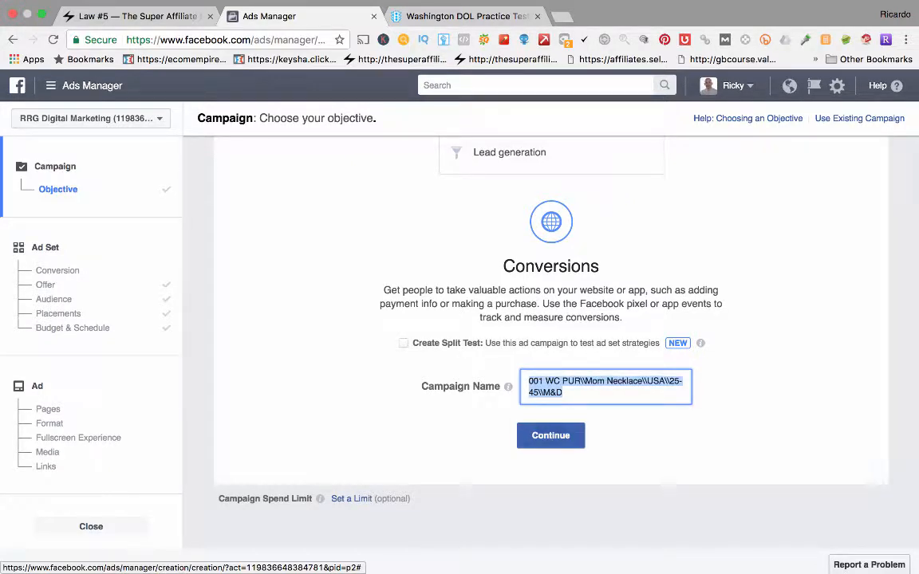
- Return to the ad set setup and replace the ad set name with the copied "001 WC PUR\\Mom Necklace\\USA\\25-45\\M&D"
left_click(551, 435)
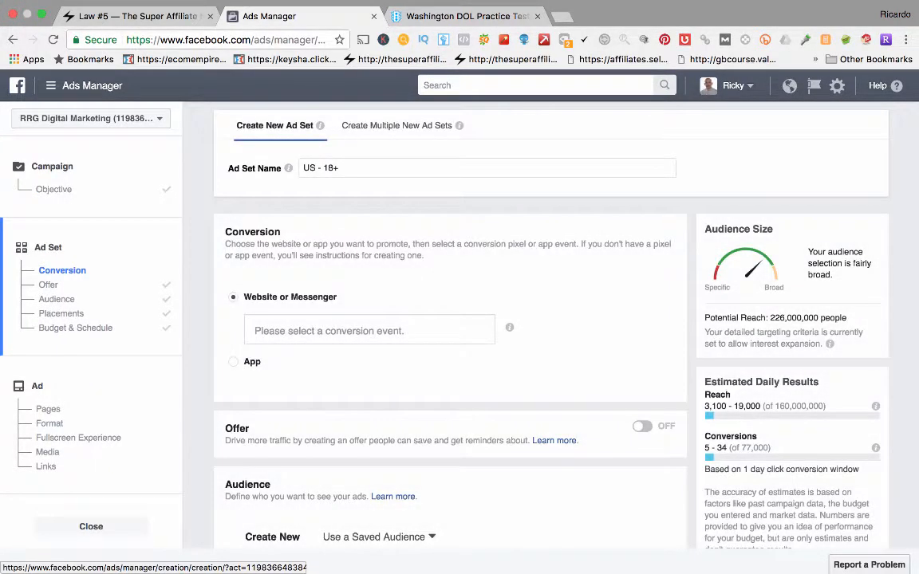
left_click_drag(342, 168, 301, 168)
key("super+v")
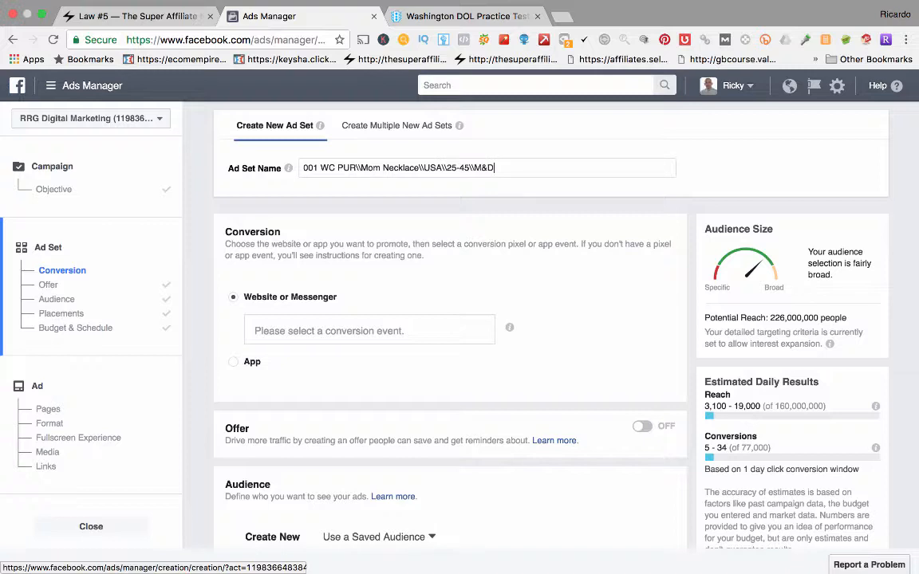
left_click_drag(369, 167, 419, 168)
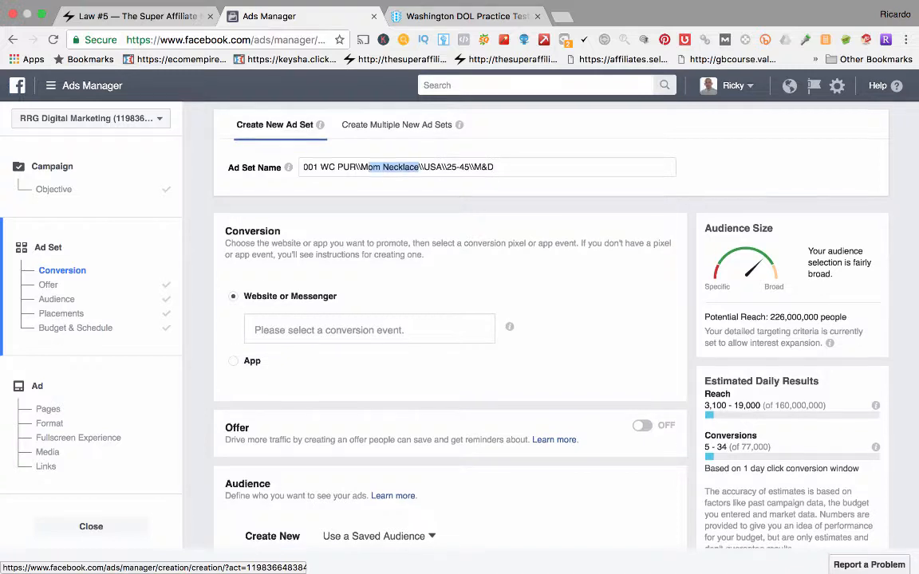
- Choose the RRG Digital Marketing pixel's Purchase event as the ad set's website conversion event
scroll(508, 319, "down", 1)
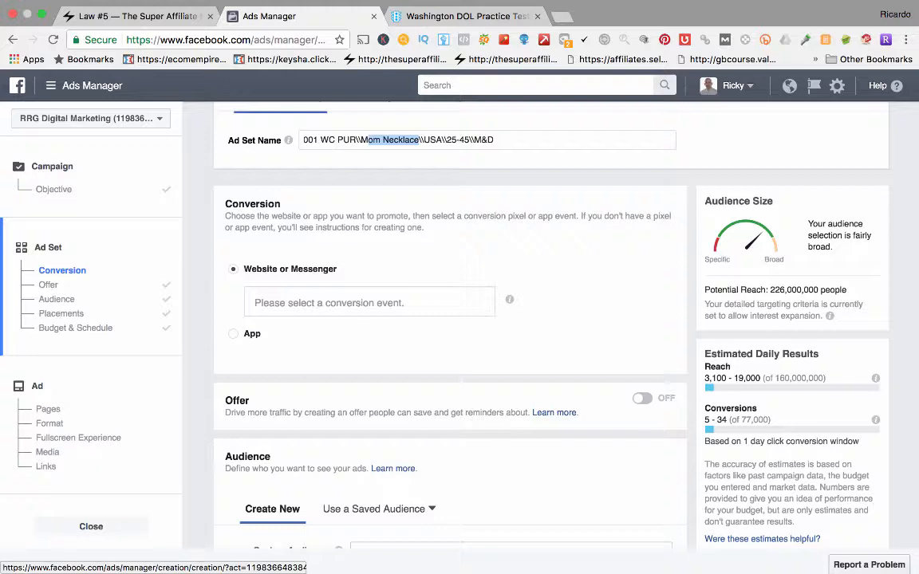
left_click(369, 302)
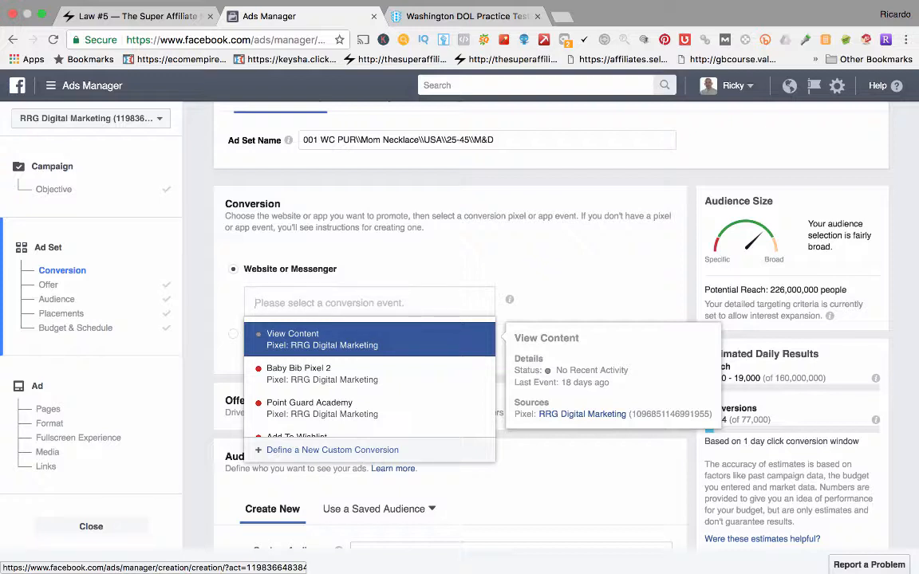
scroll(369, 381, "down", 2)
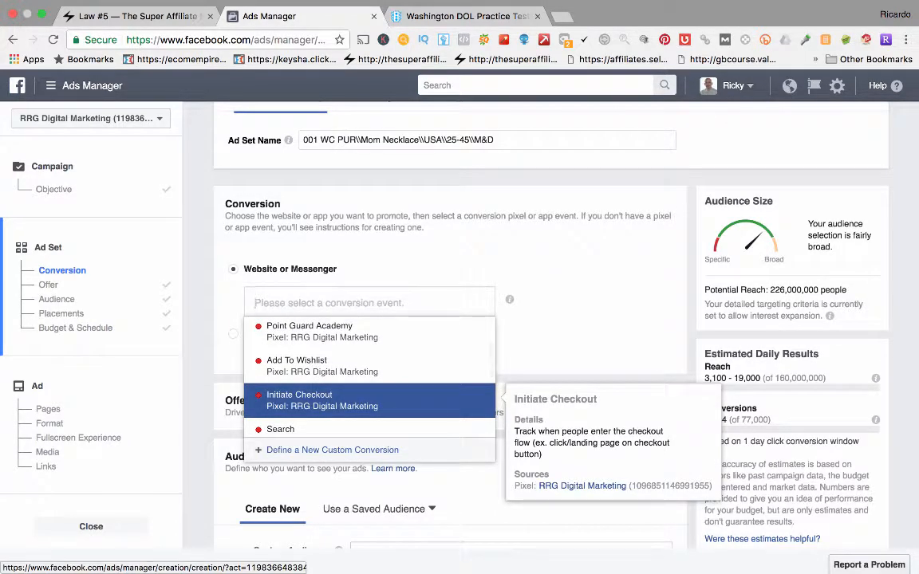
scroll(369, 403, "down", 2)
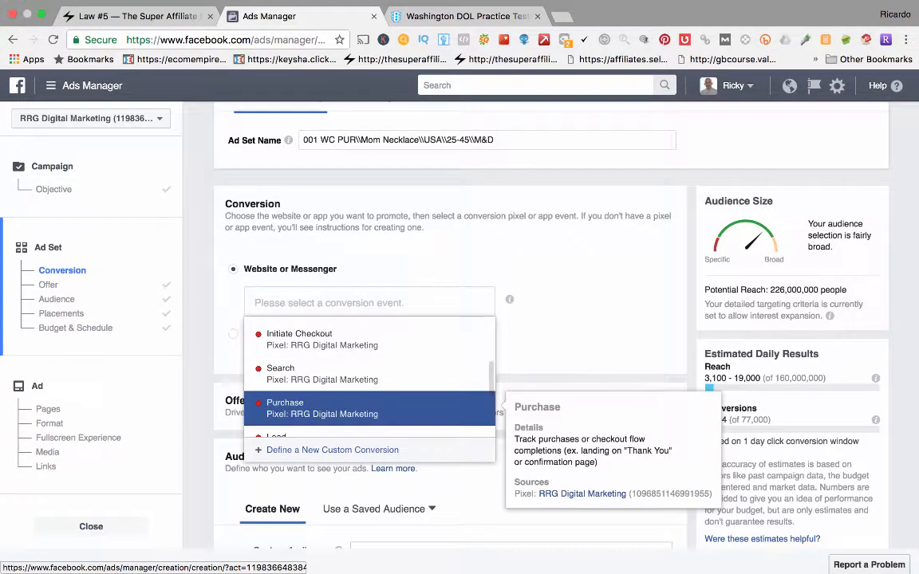
scroll(369, 383, "down", 1)
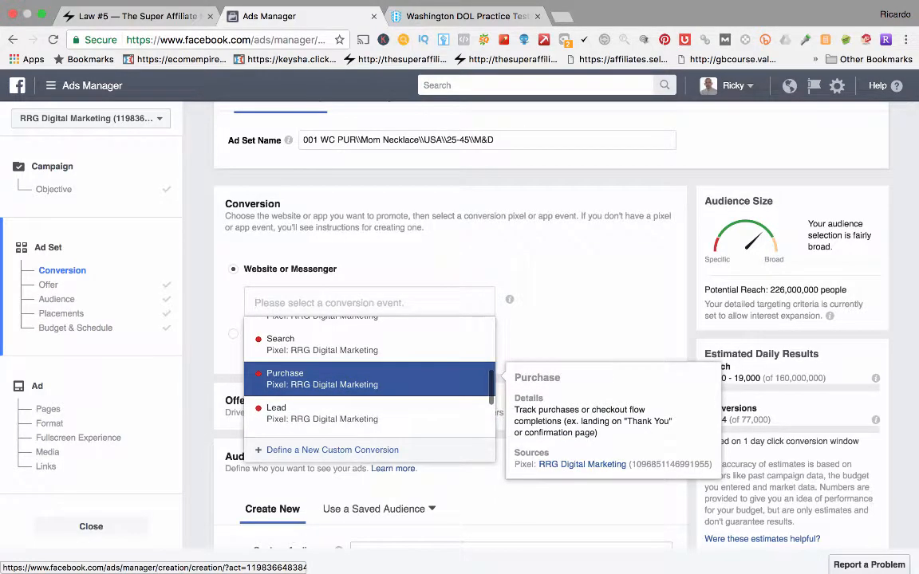
scroll(369, 383, "down", 2)
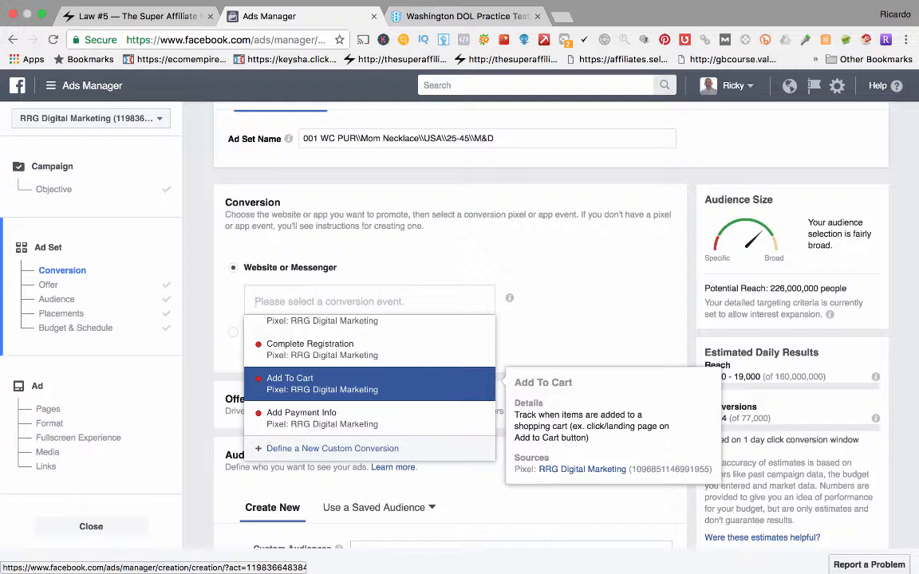
scroll(369, 387, "up", 8)
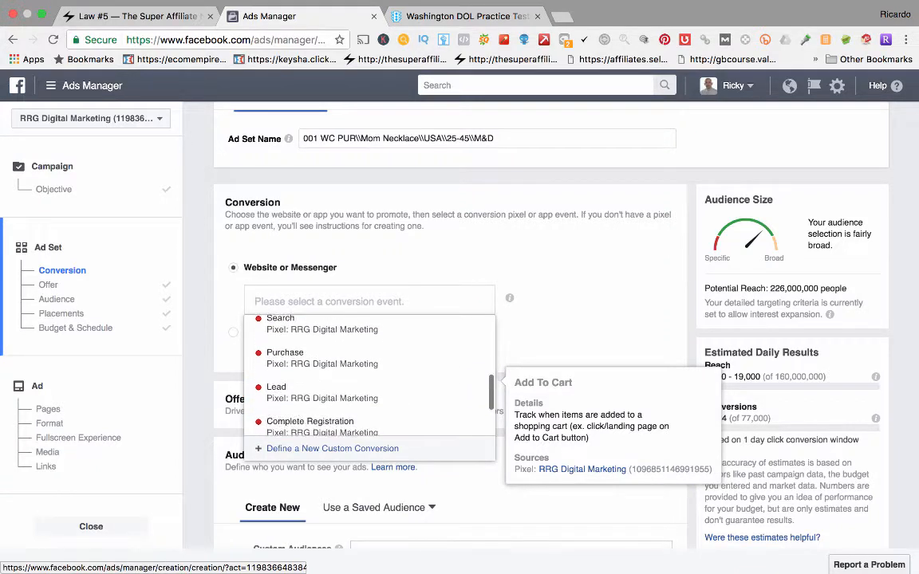
scroll(369, 382, "up", 1)
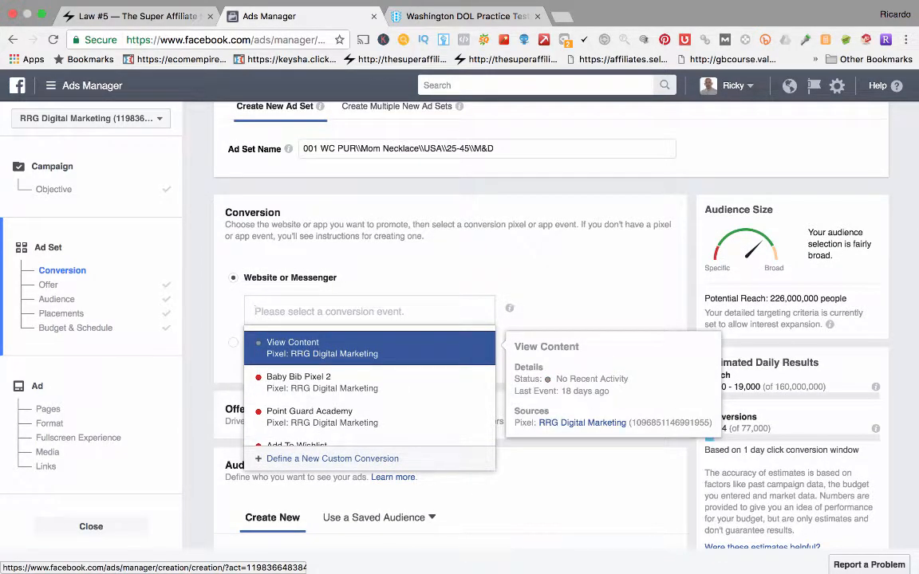
scroll(370, 383, "down", 3)
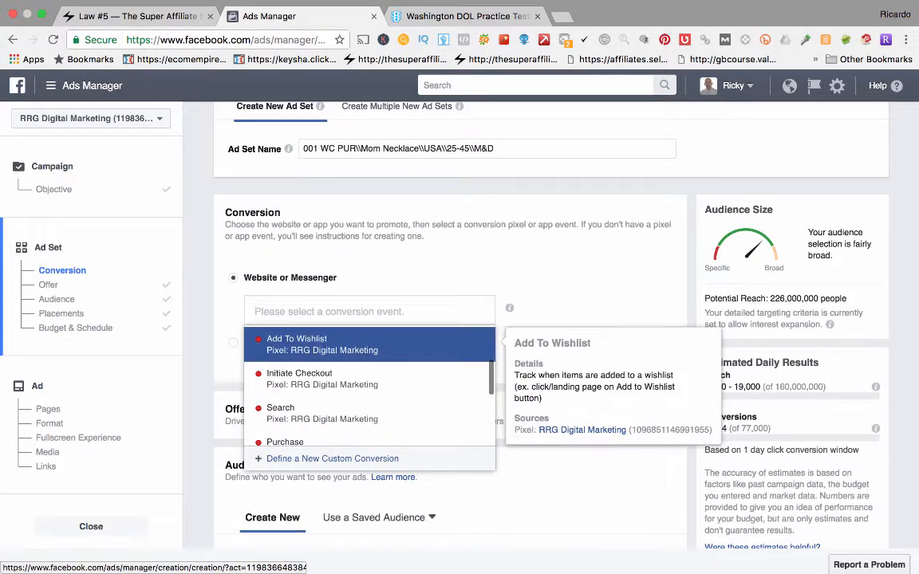
scroll(369, 382, "down", 2)
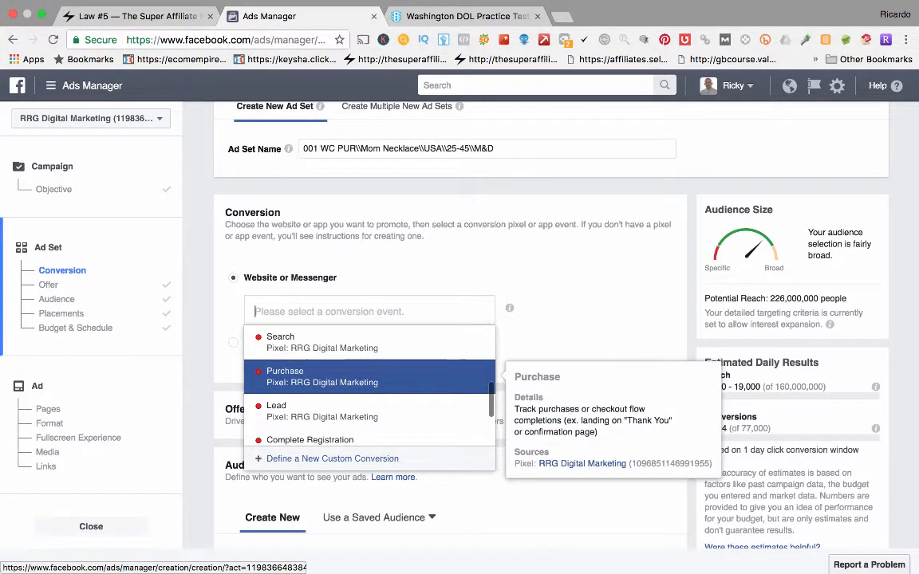
left_click(369, 378)
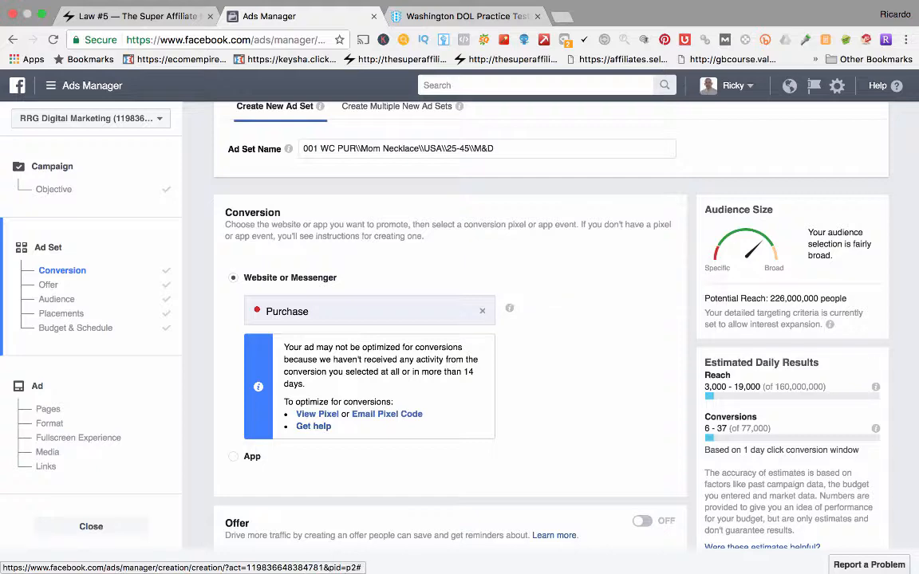
- View the pixel code for the Purchase conversion, examine the full list of standard event codes, and close it
scroll(511, 319, "down", 2)
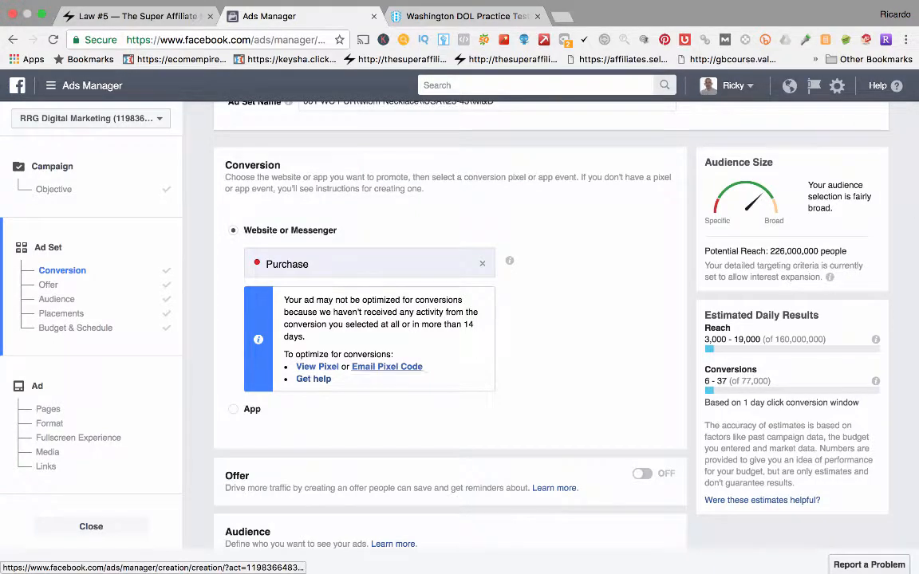
left_click(317, 366)
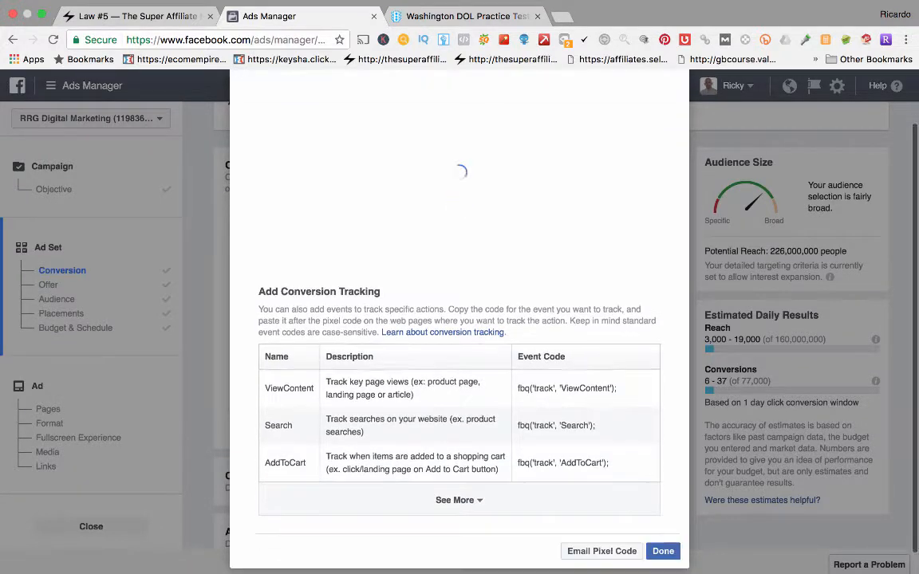
left_click(454, 476)
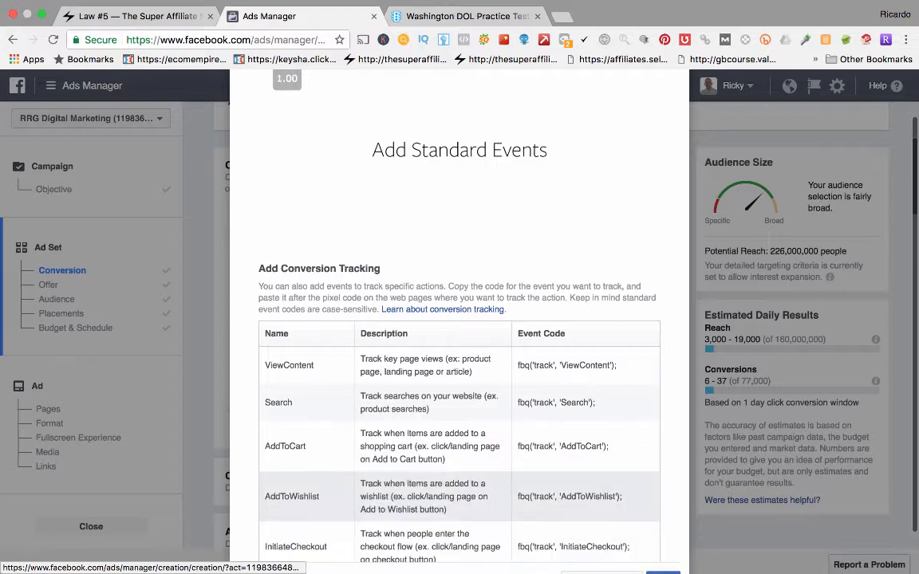
scroll(459, 319, "down", 5)
scroll(460, 303, "up", 5)
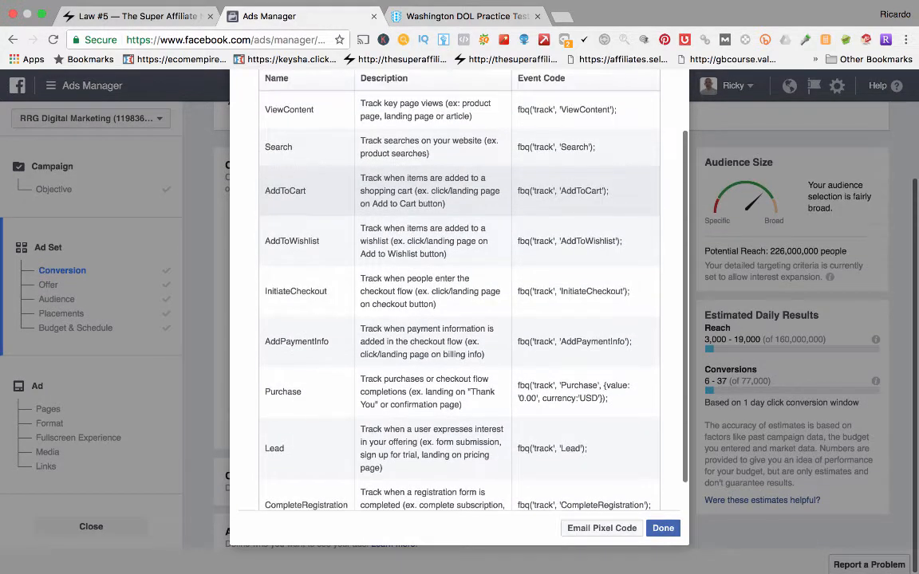
scroll(460, 303, "down", 4)
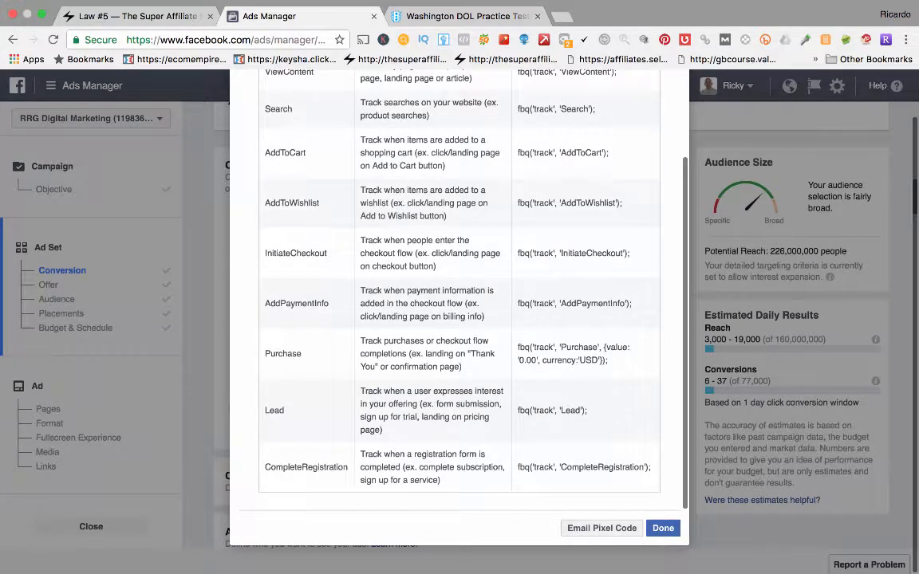
scroll(459, 303, "up", 4)
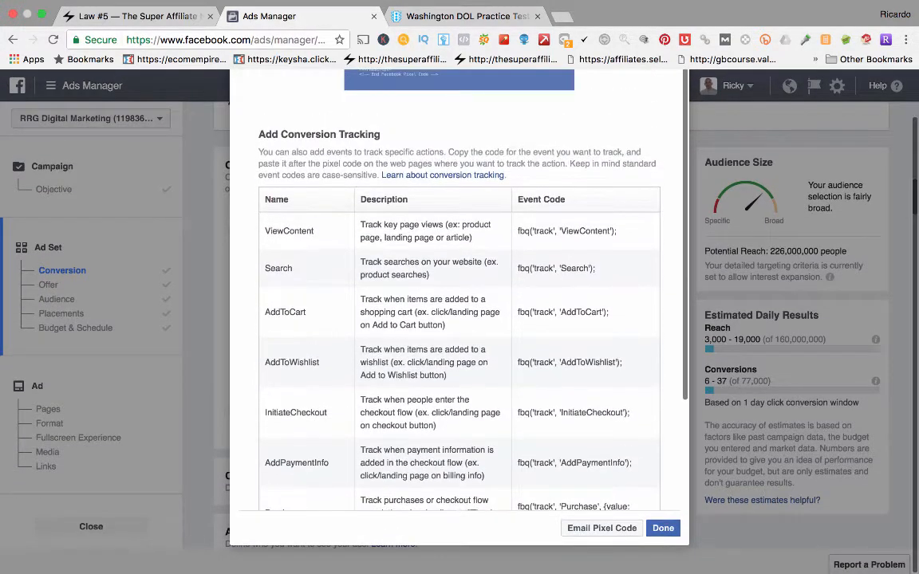
scroll(459, 303, "up", 5)
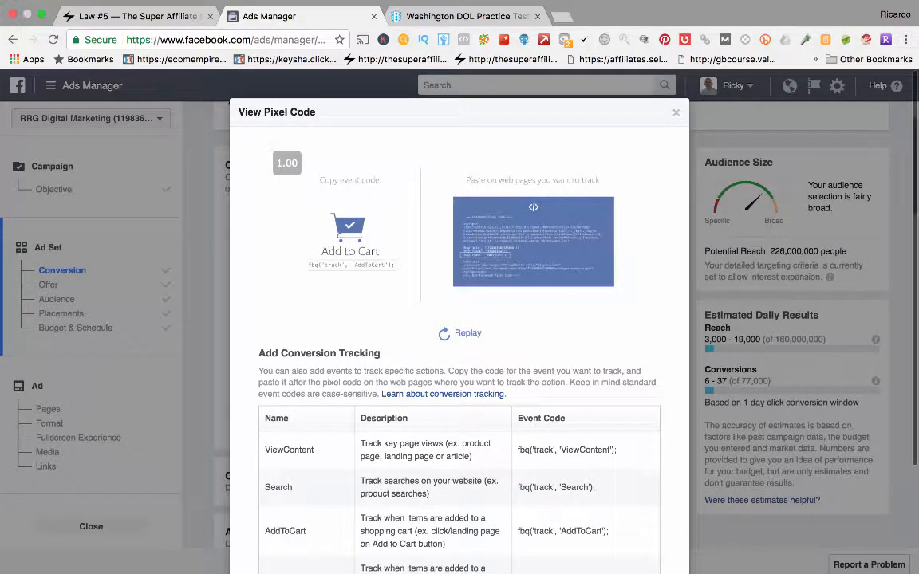
left_click(675, 113)
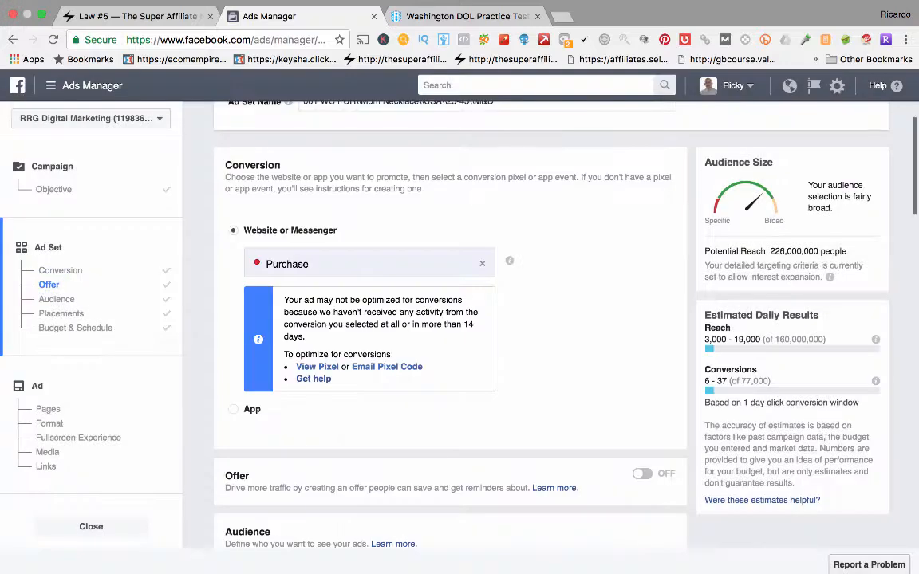
- Turn on the Offer option for the ad set
scroll(449, 319, "down", 1)
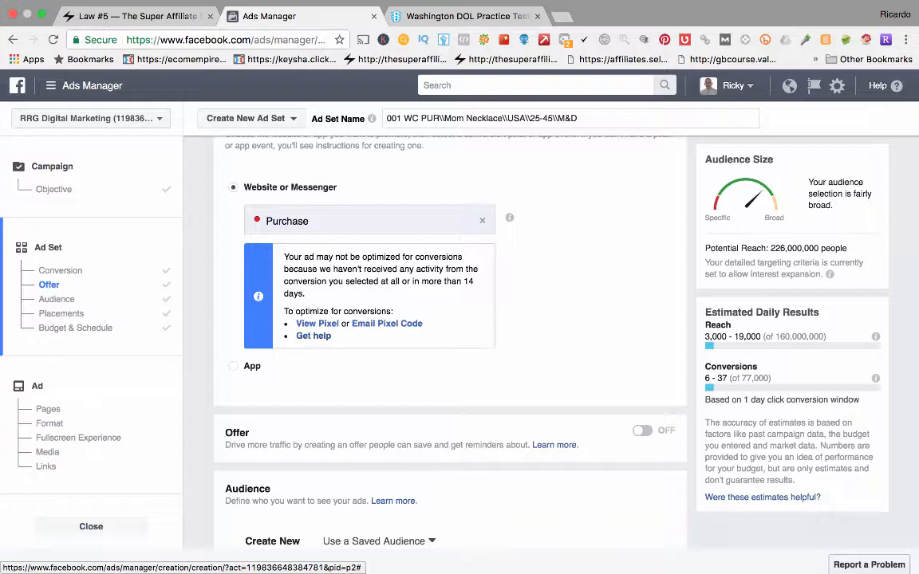
scroll(451, 319, "down", 4)
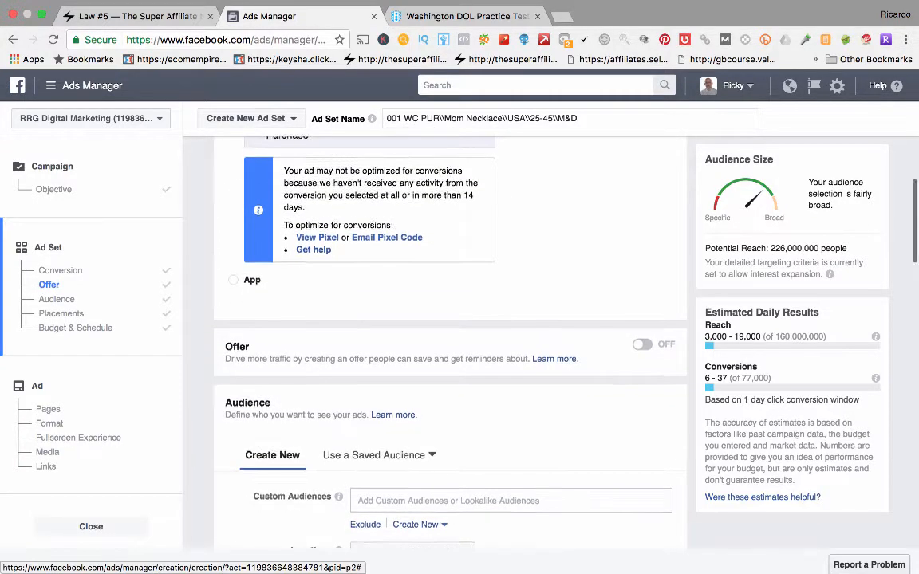
scroll(450, 319, "up", 3)
scroll(450, 319, "down", 2)
scroll(450, 319, "down", 2)
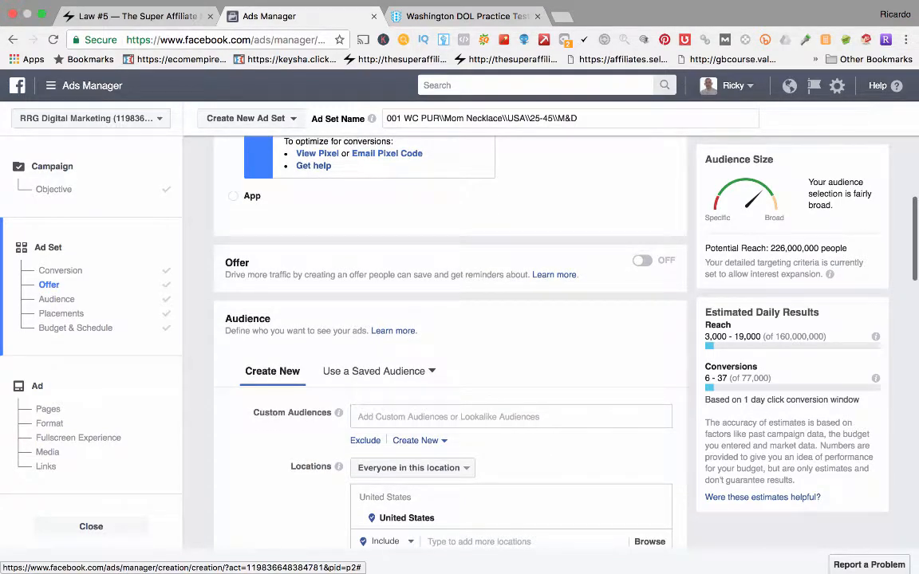
left_click(643, 261)
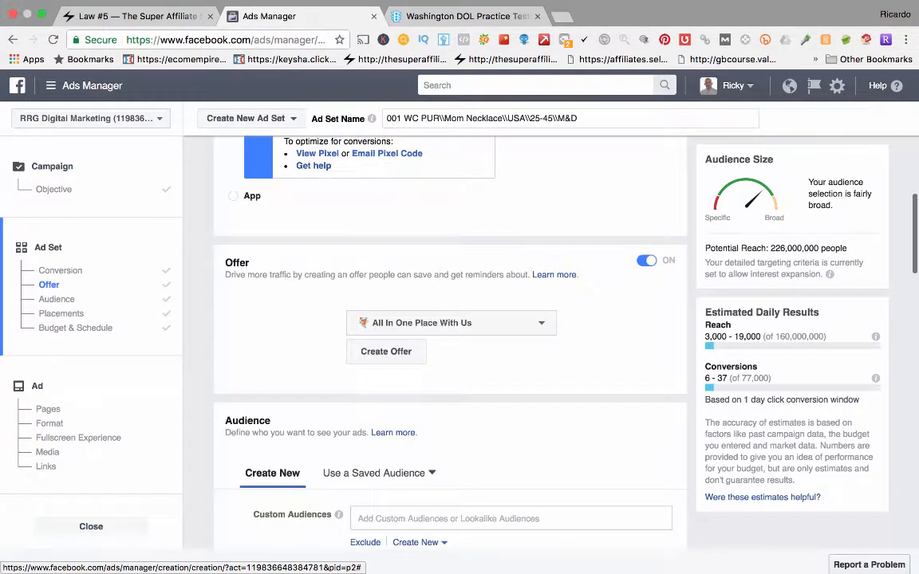
scroll(451, 319, "down", 2)
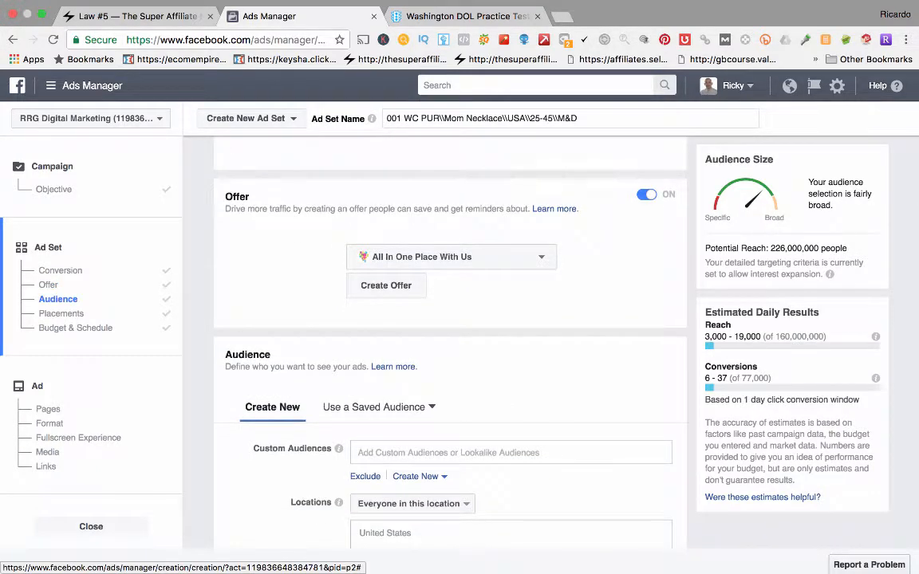
- Start creating a new offer and enter "Type" as its details, checking the text in the details page preview
left_click(385, 285)
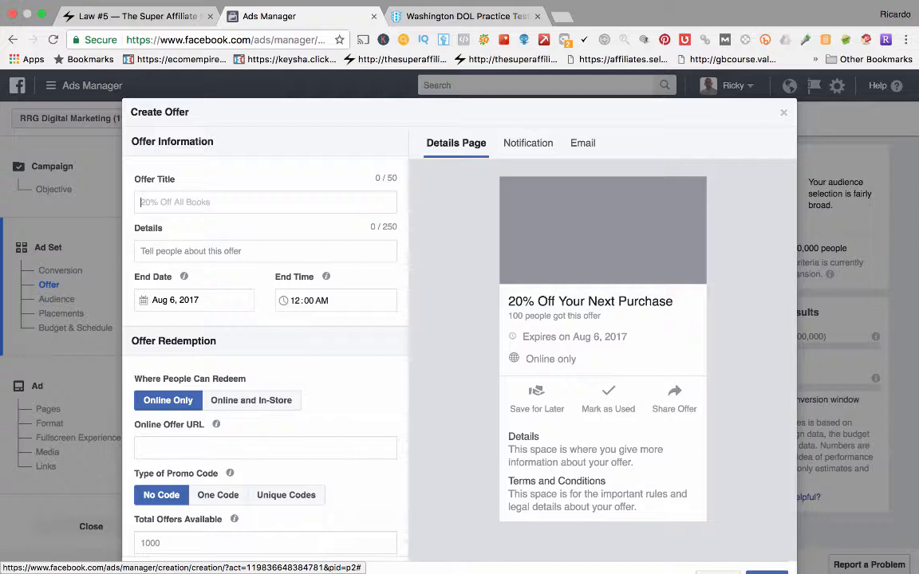
scroll(263, 335, "down", 1)
scroll(263, 335, "down", 1)
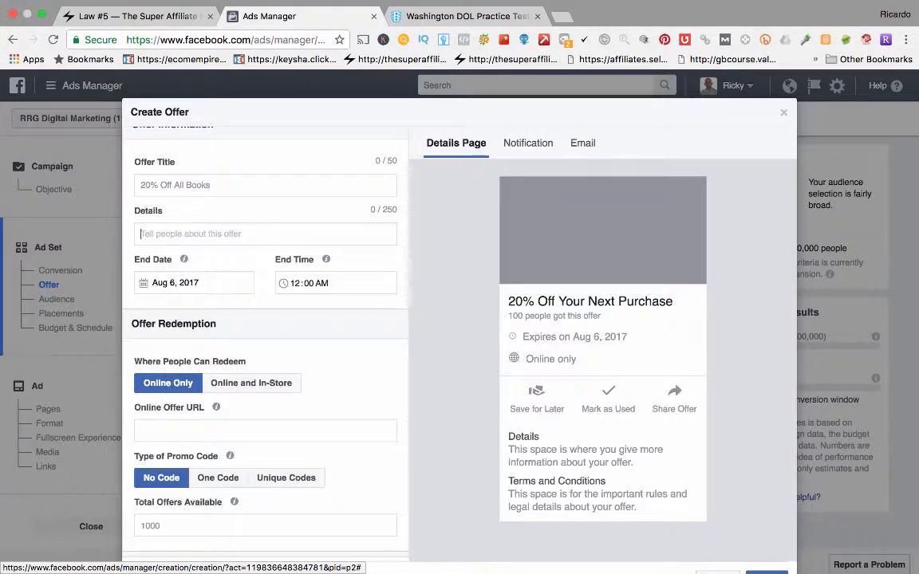
type("Typo")
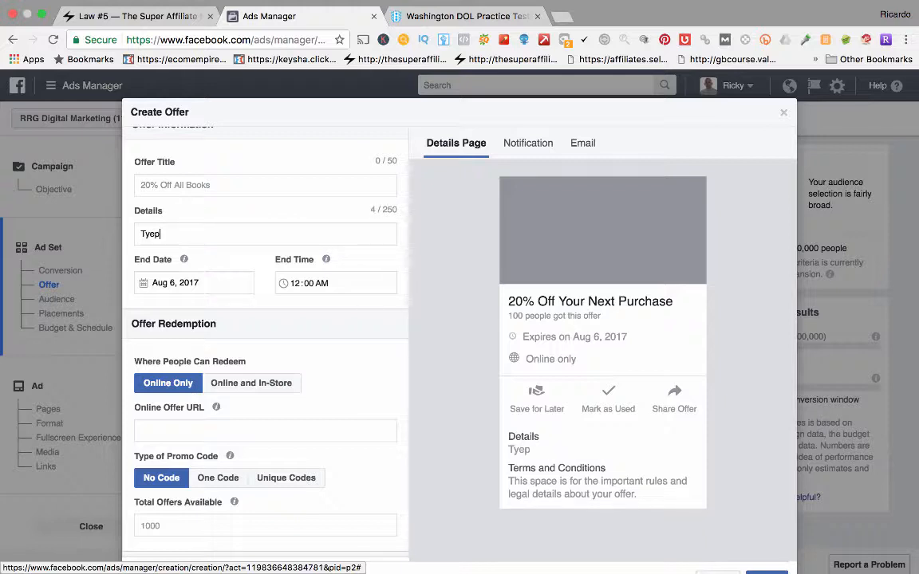
key("BackSpace")
key("BackSpace")
type("pe")
left_click_drag(530, 450, 508, 450)
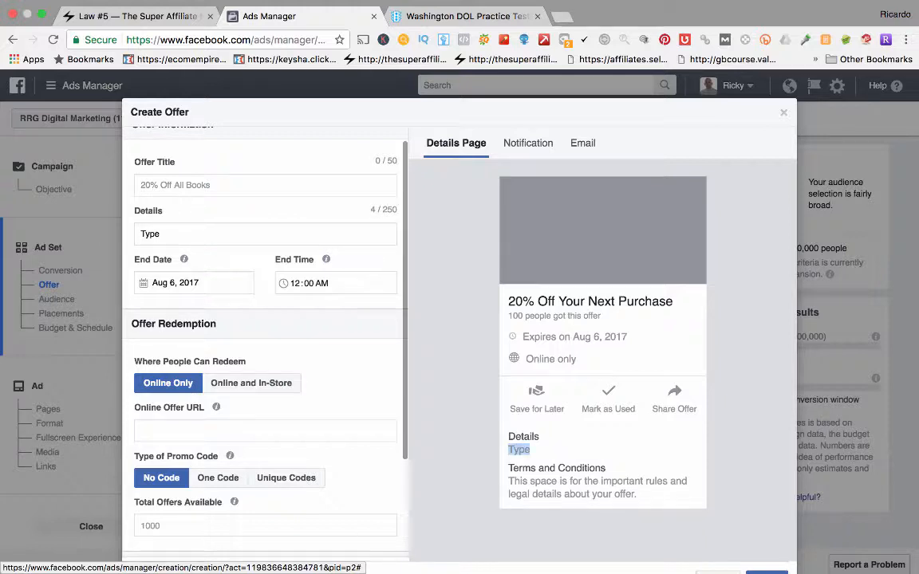
- Complete the offer details as "Type of details" and review the offer's redemption and advanced options
left_click(161, 234)
type("of details")
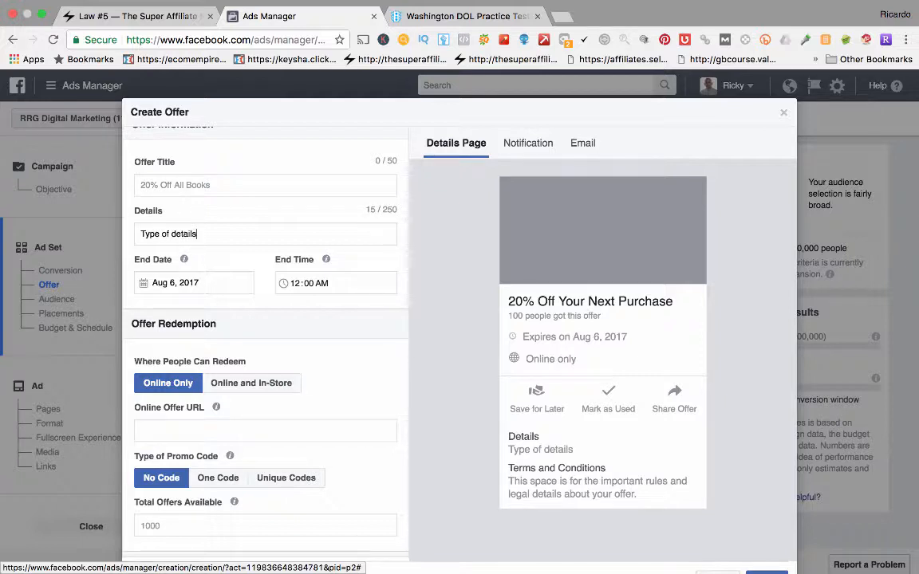
scroll(265, 335, "down", 1)
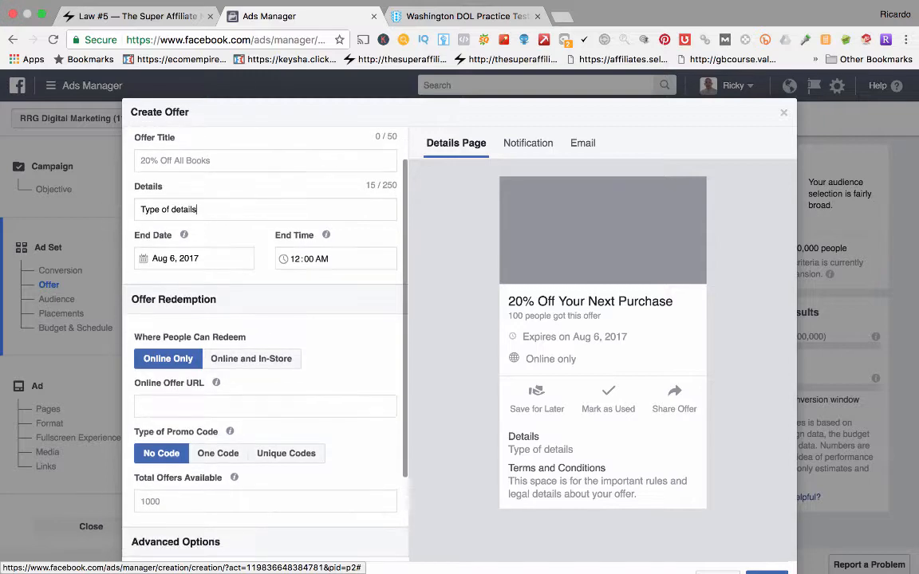
scroll(265, 335, "down", 2)
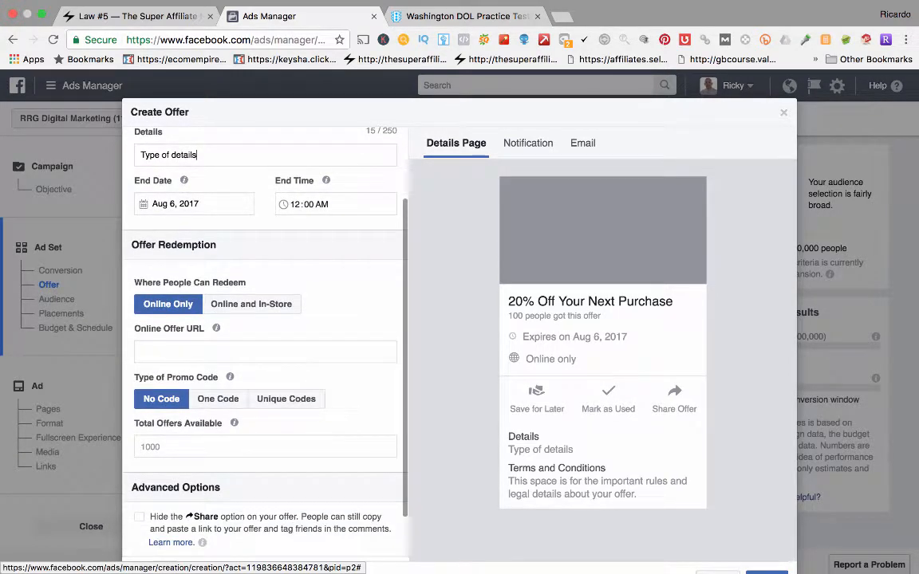
scroll(266, 391, "down", 2)
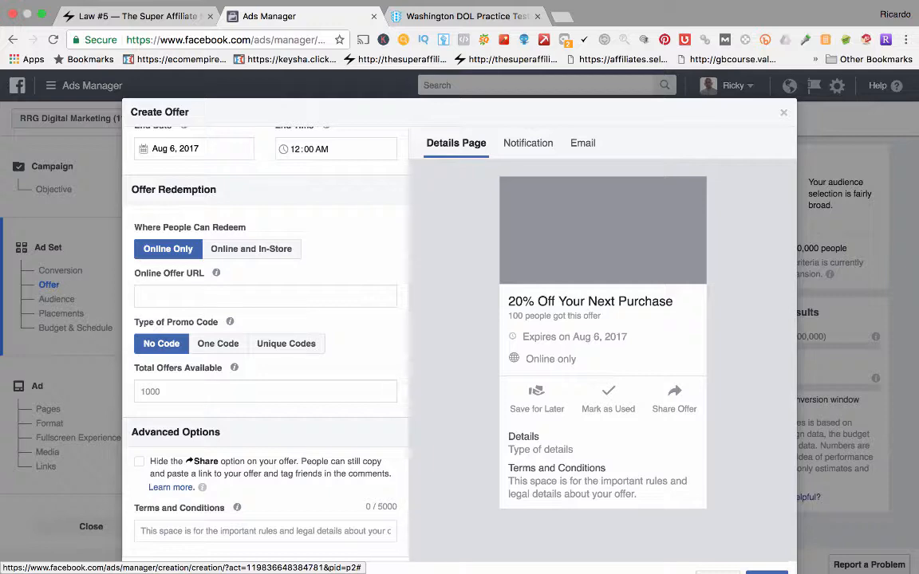
scroll(266, 335, "up", 5)
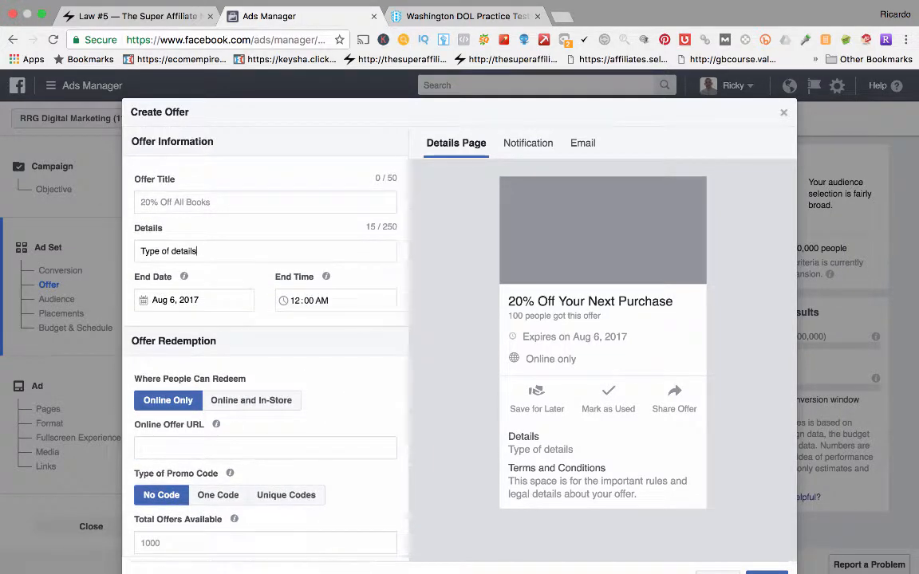
- Close the new offer without creating it and turn off the Offer option for the ad set
left_click(783, 112)
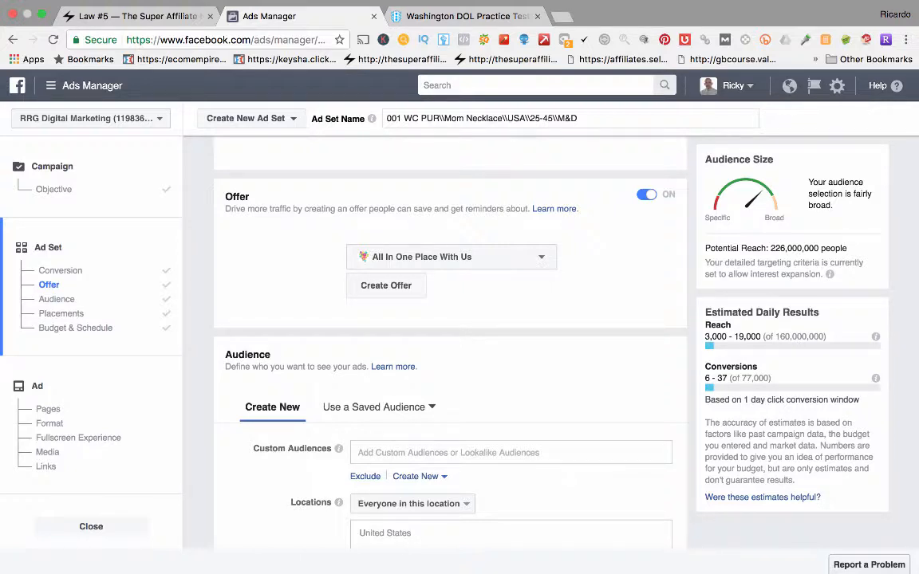
left_click(647, 195)
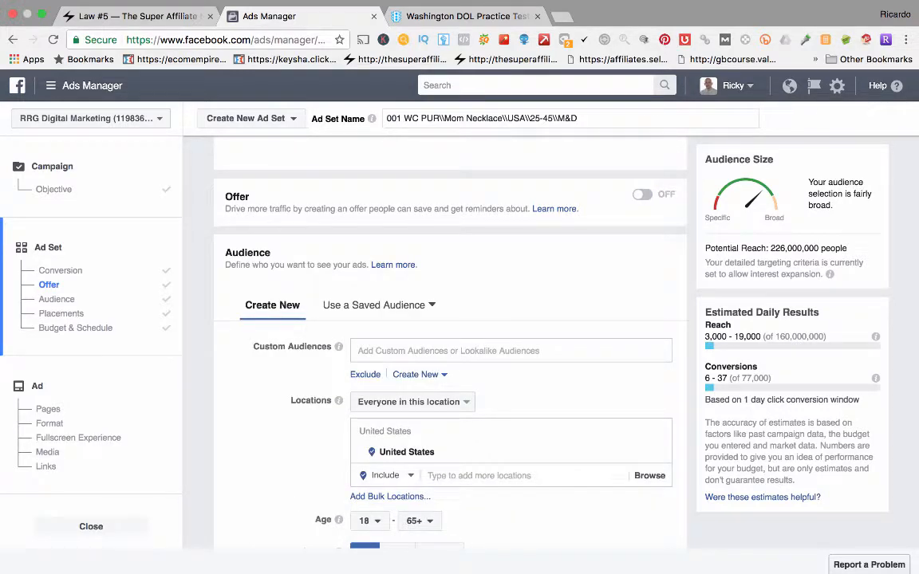
- Examine the help for custom audiences and the account's existing audiences, comparing all, lookalike and custom ones, without choosing any
scroll(450, 342, "down", 3)
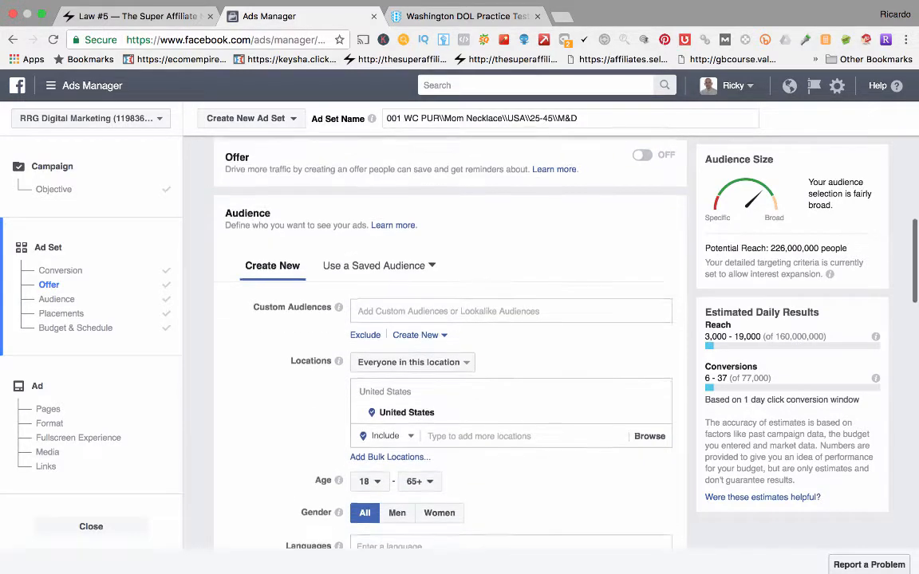
scroll(449, 343, "down", 1)
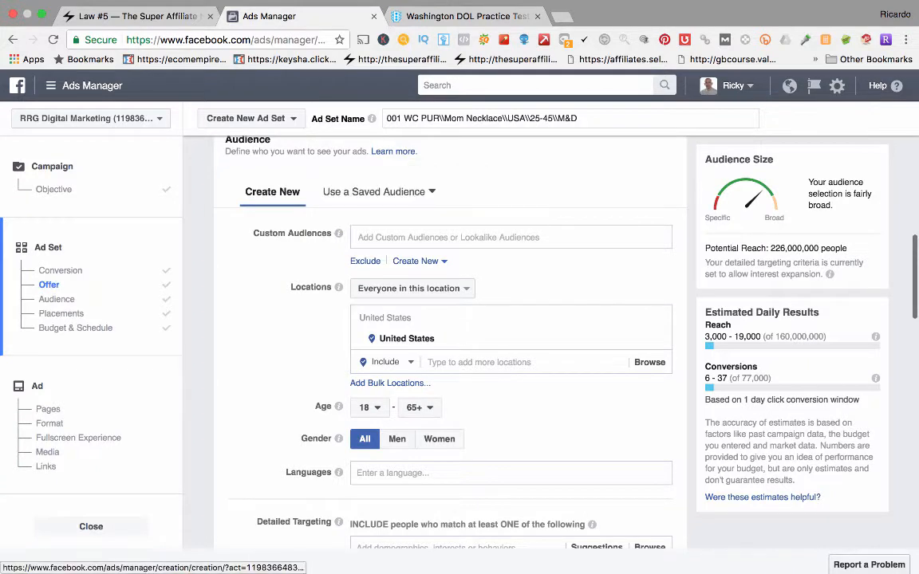
mouse_move(338, 233)
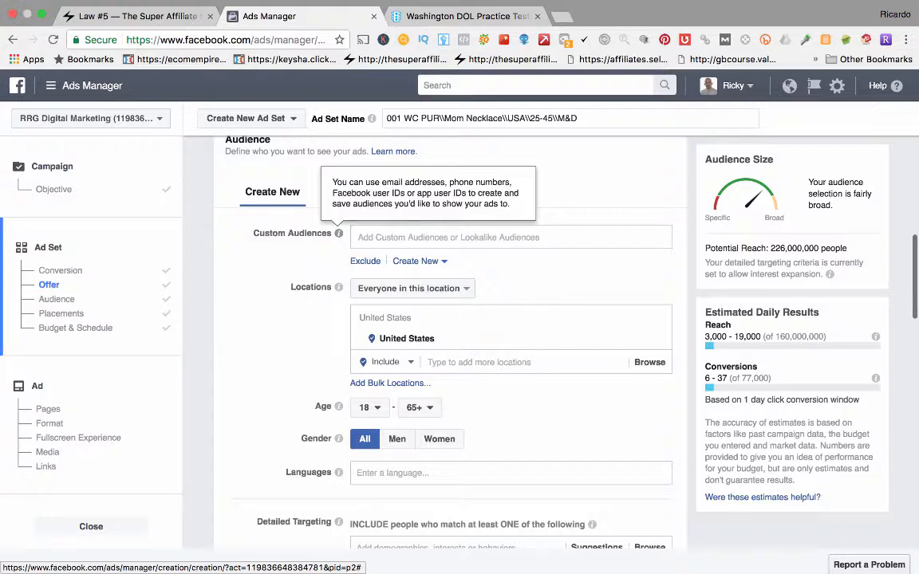
left_click(447, 237)
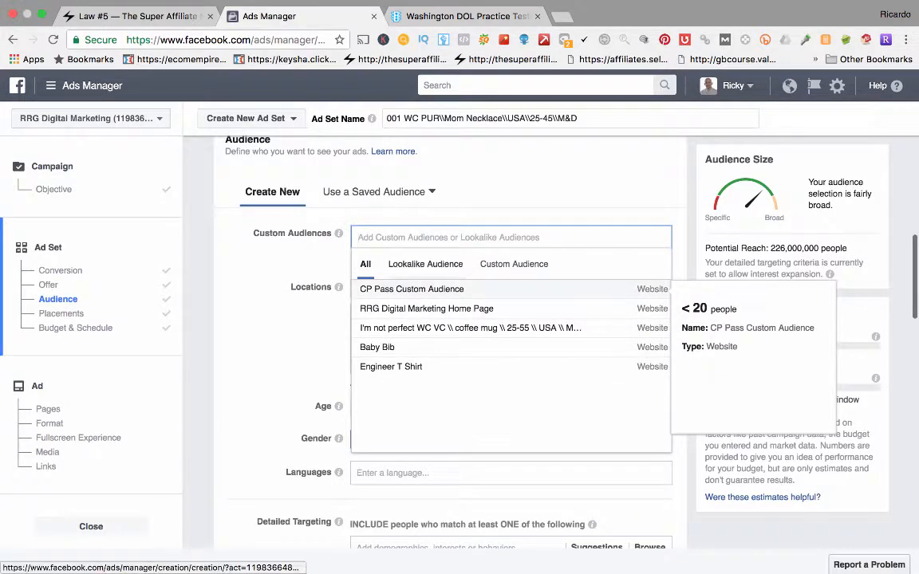
left_click(425, 264)
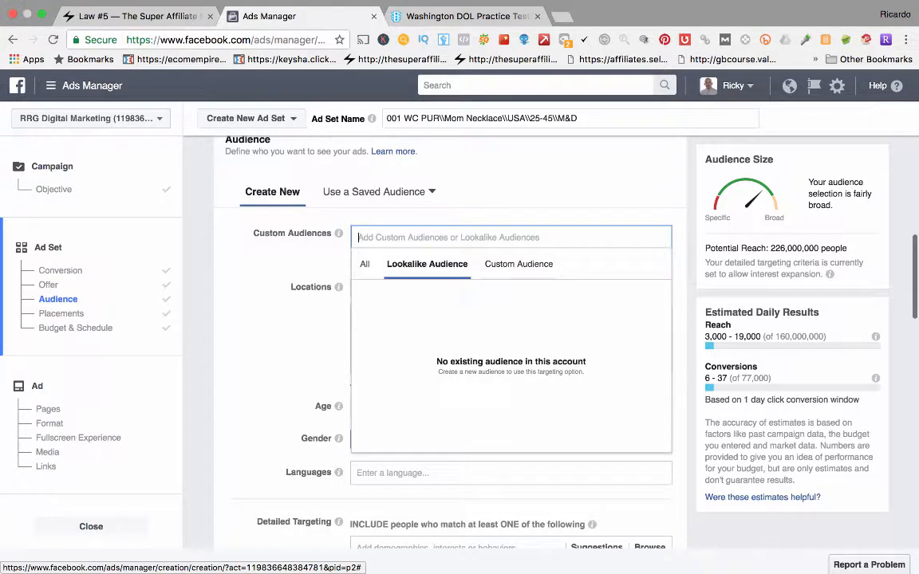
left_click(519, 264)
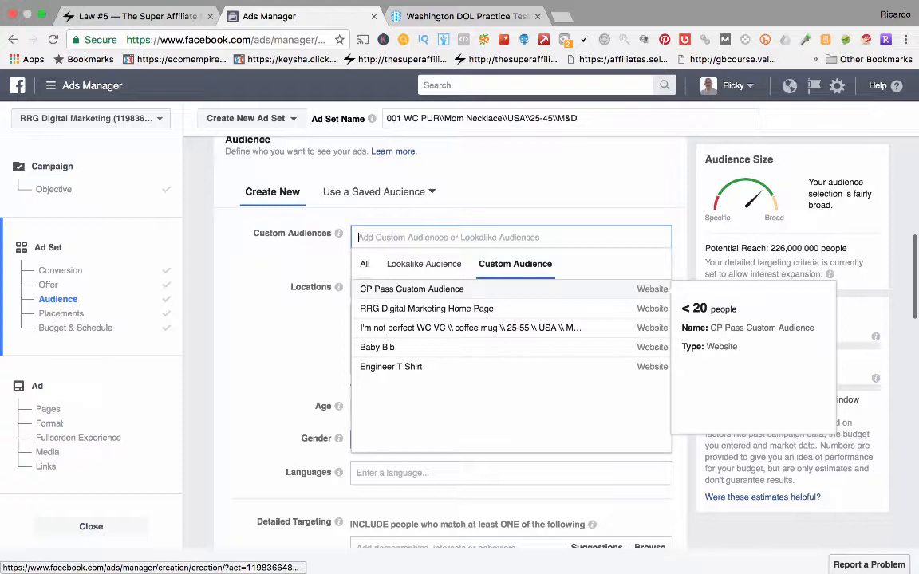
left_click(364, 264)
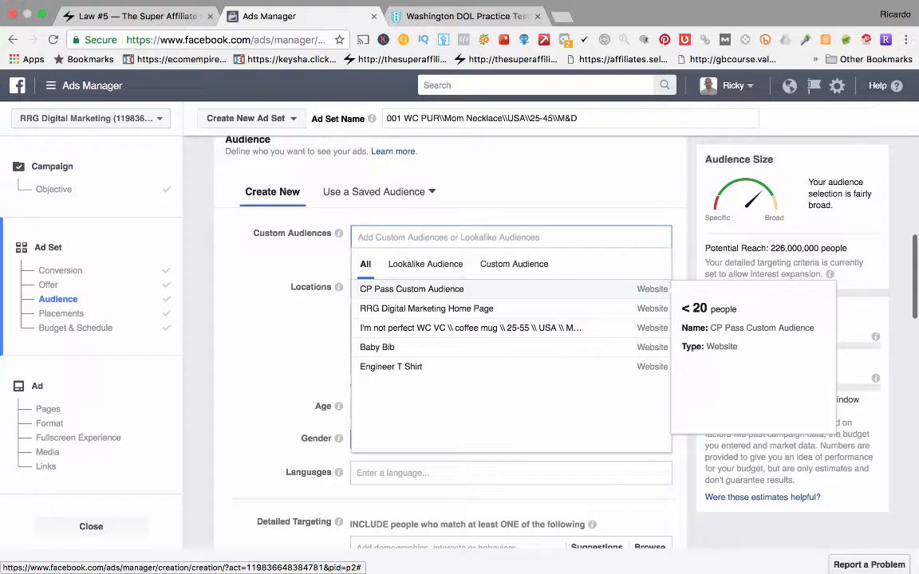
left_click(425, 264)
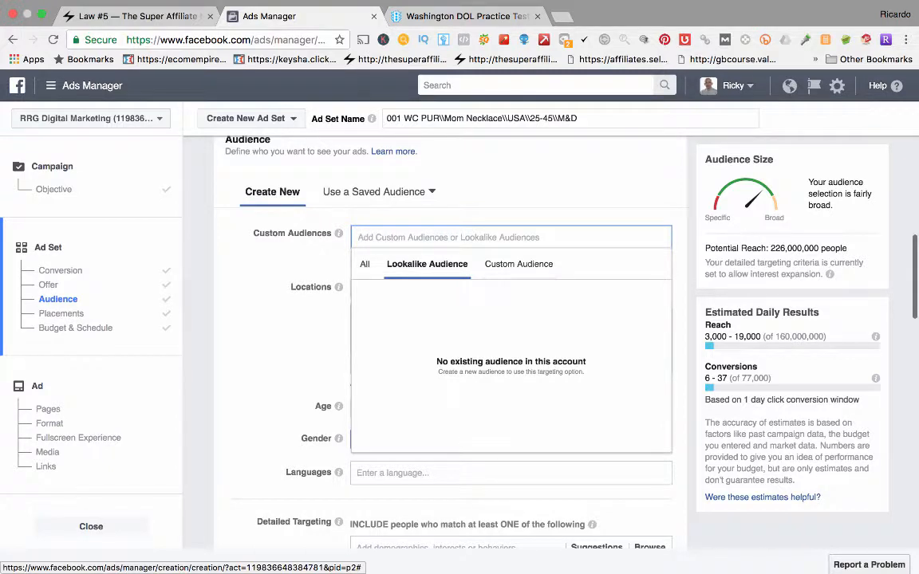
left_click(288, 342)
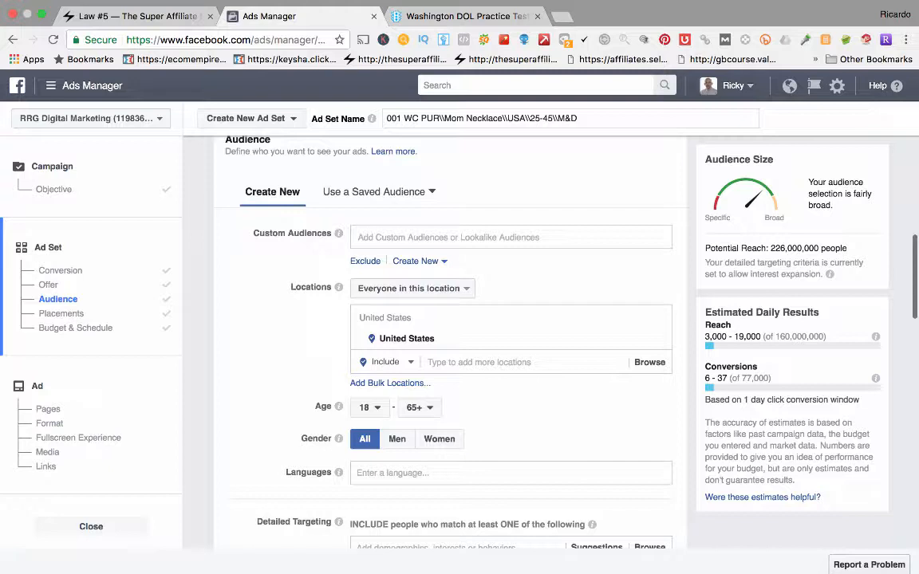
- Set the audience's location targeting to "People who live in this location"
mouse_move(338, 288)
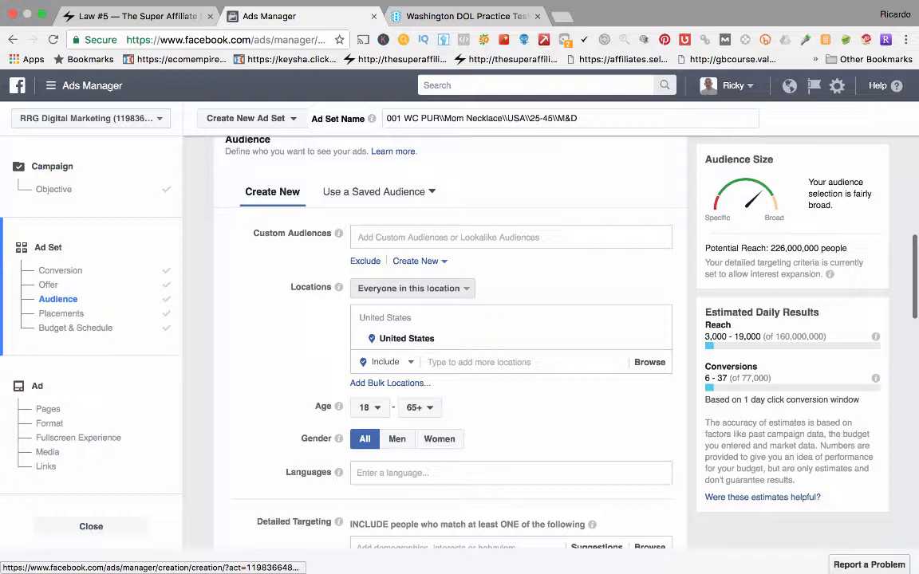
left_click(412, 288)
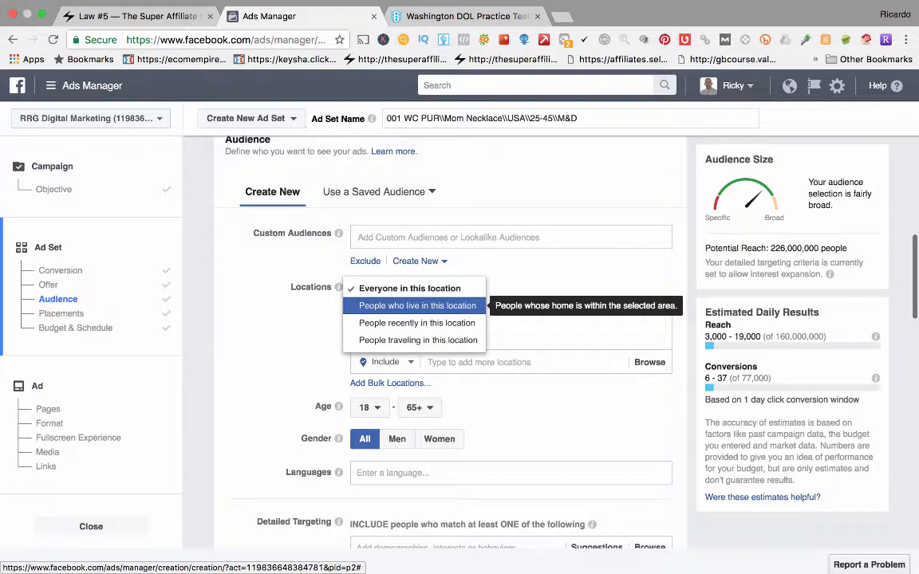
left_click(417, 306)
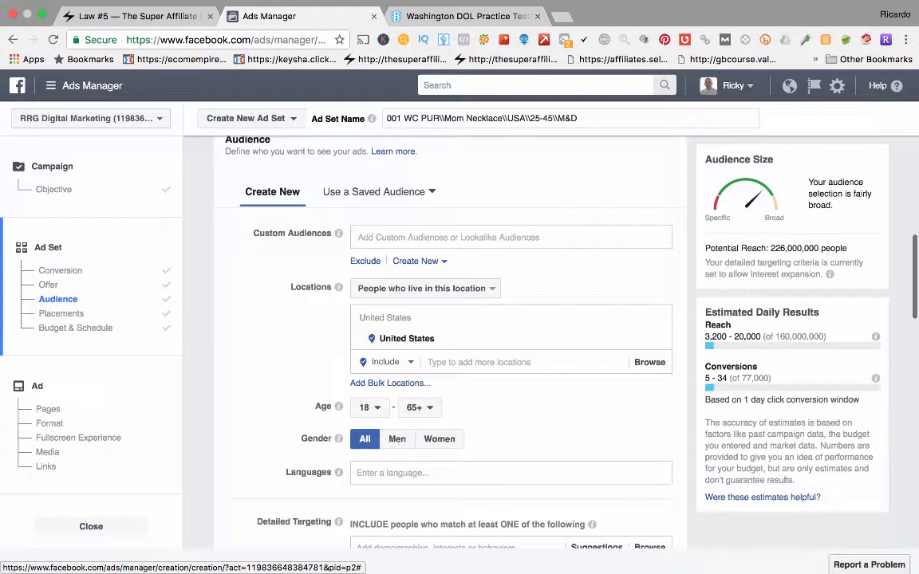
- Try the state of Texas, United States as the audience location and remove it again
left_click(480, 362)
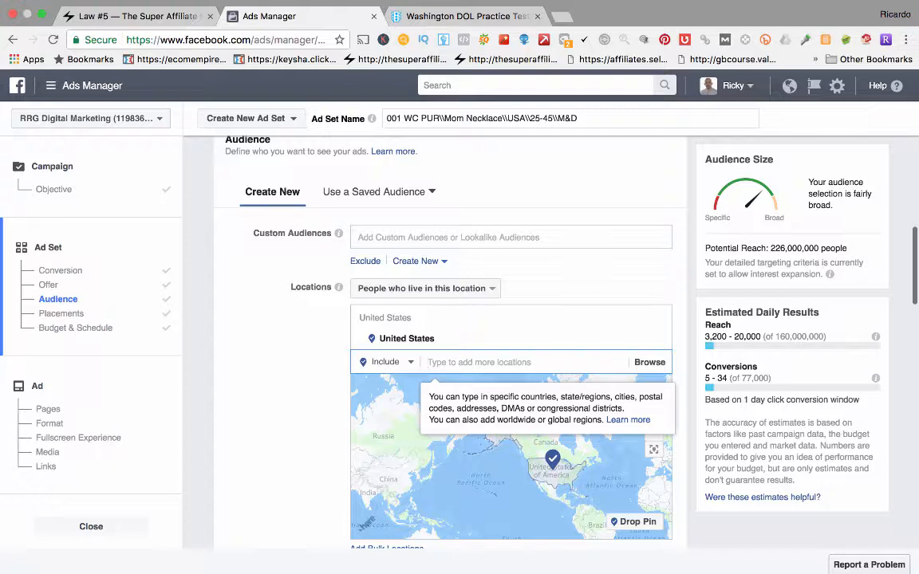
type("texas")
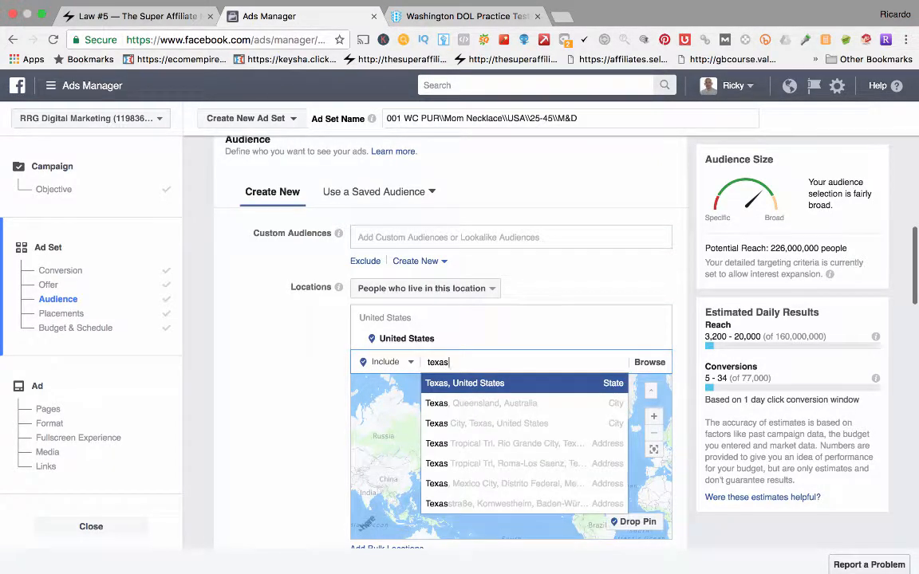
key("Return")
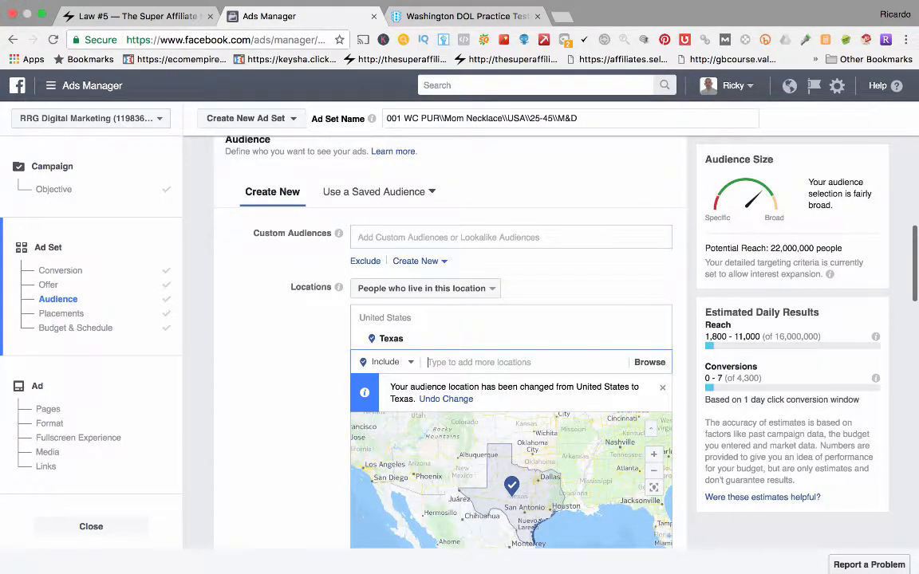
left_click(658, 340)
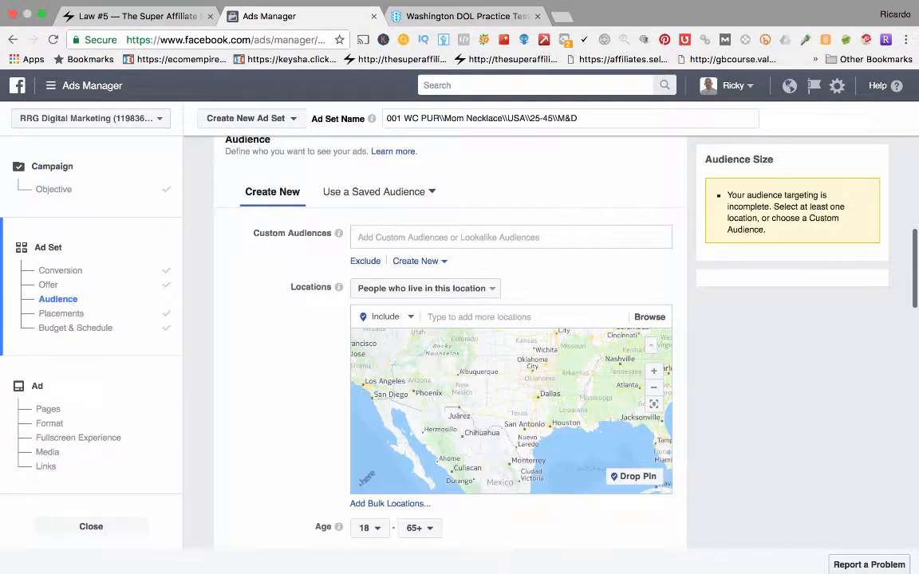
- Try the Worldwide region as the audience location and remove it again
type("worl")
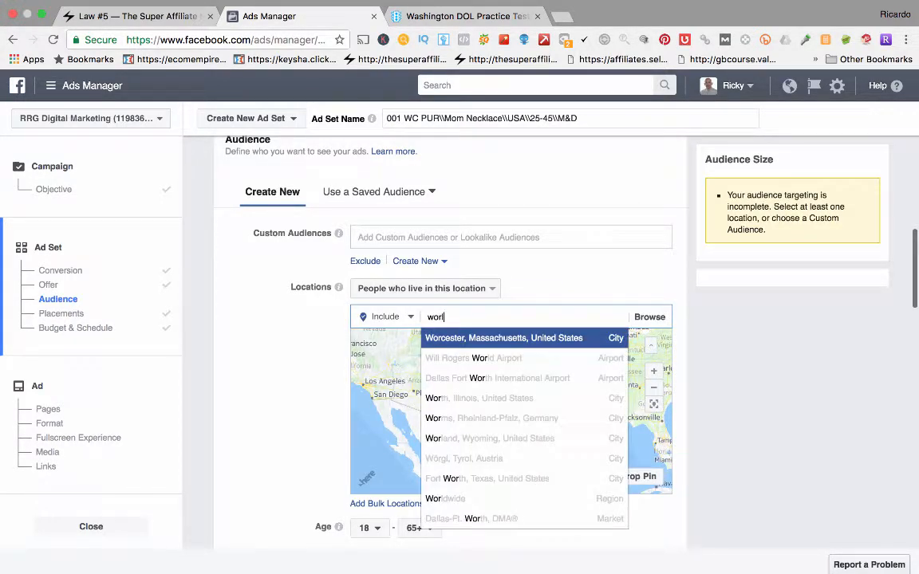
type("dw")
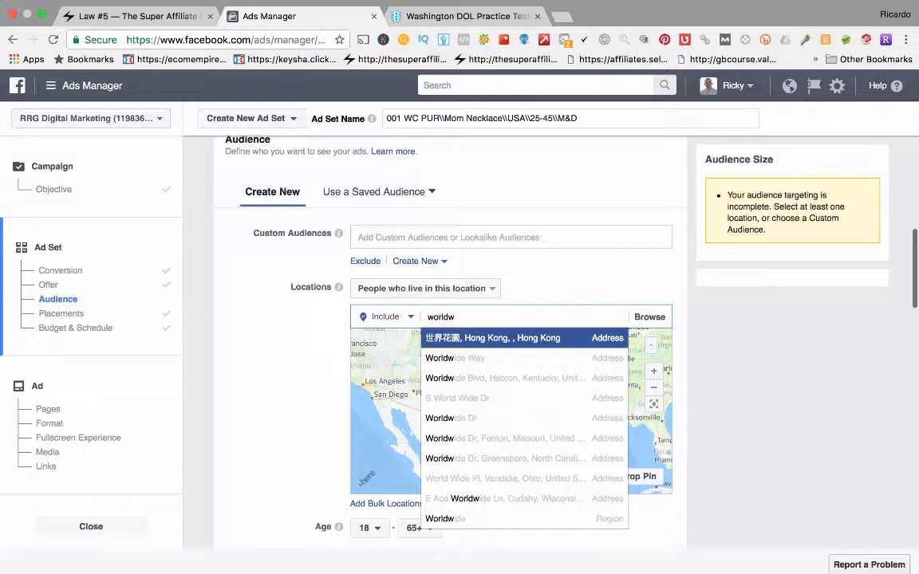
type("ide")
scroll(518, 398, "down", 1)
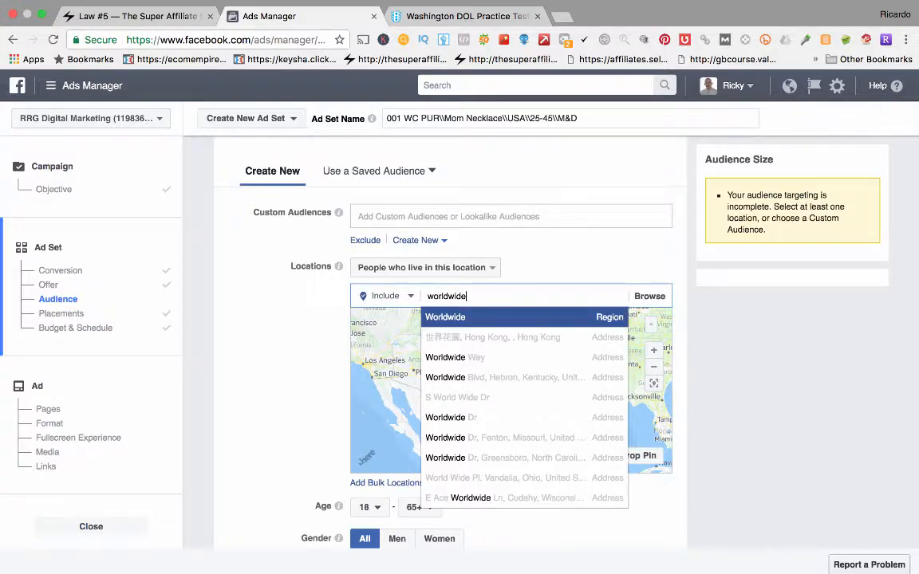
key("Return")
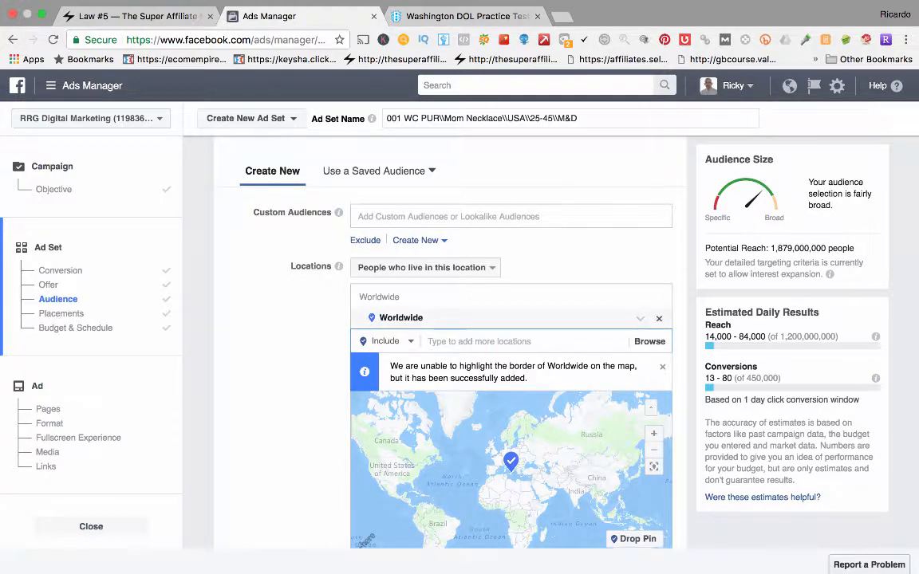
left_click(658, 318)
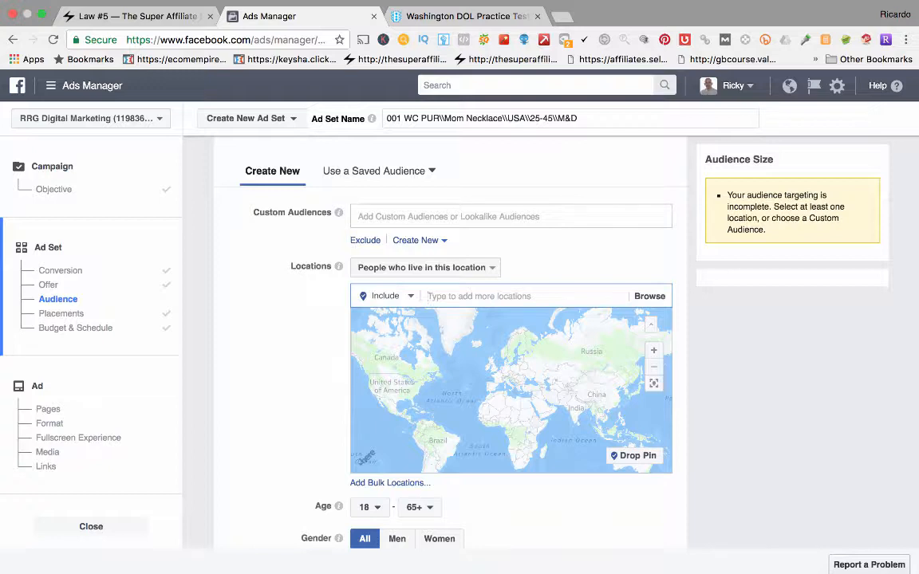
- Add the country United States as the audience location
type("i")
key("BackSpace")
type("united")
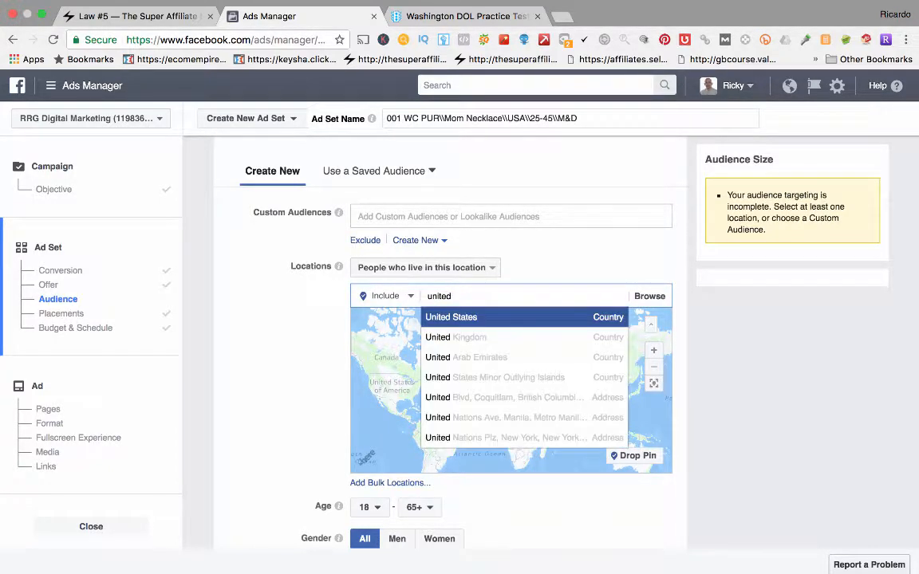
key("Return")
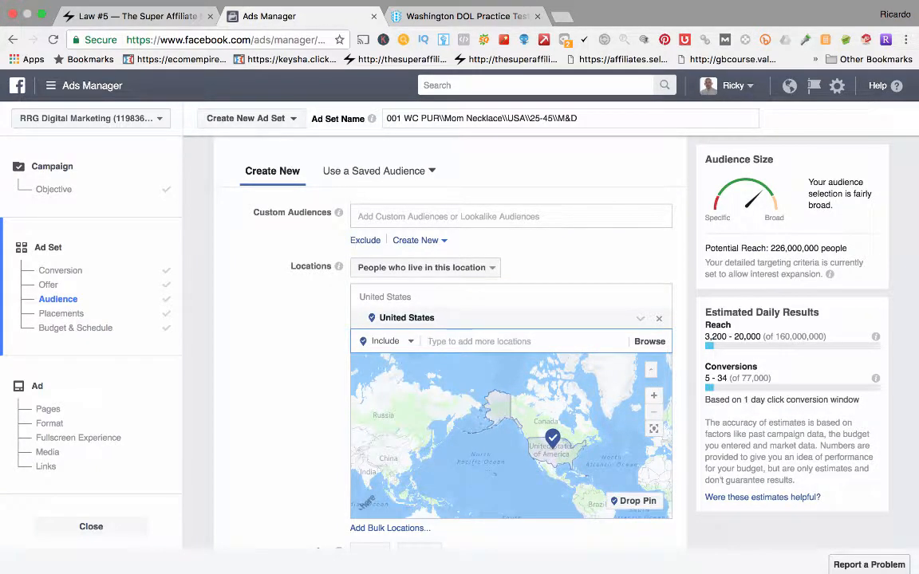
- Set the audience's age range to 21–60
scroll(438, 343, "down", 2)
scroll(438, 343, "down", 5)
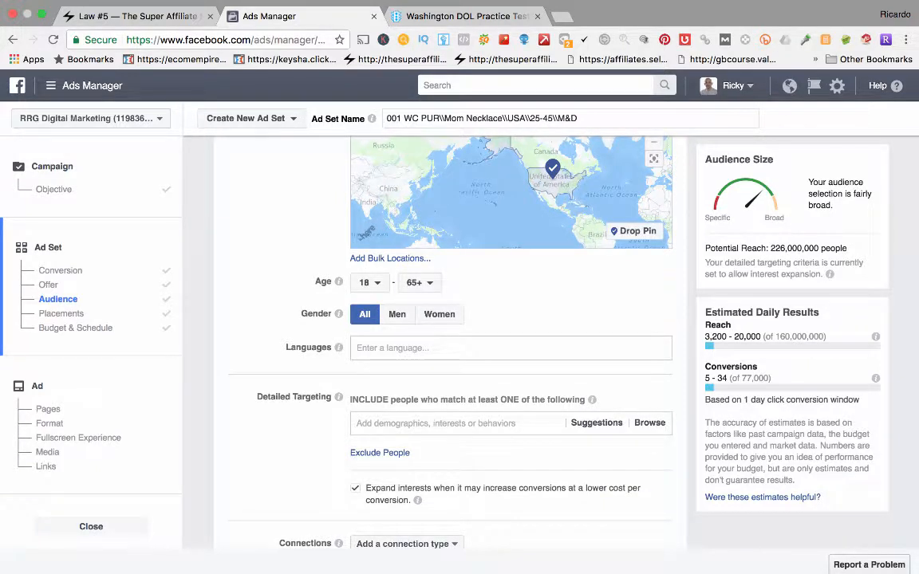
mouse_move(338, 282)
left_click(365, 282)
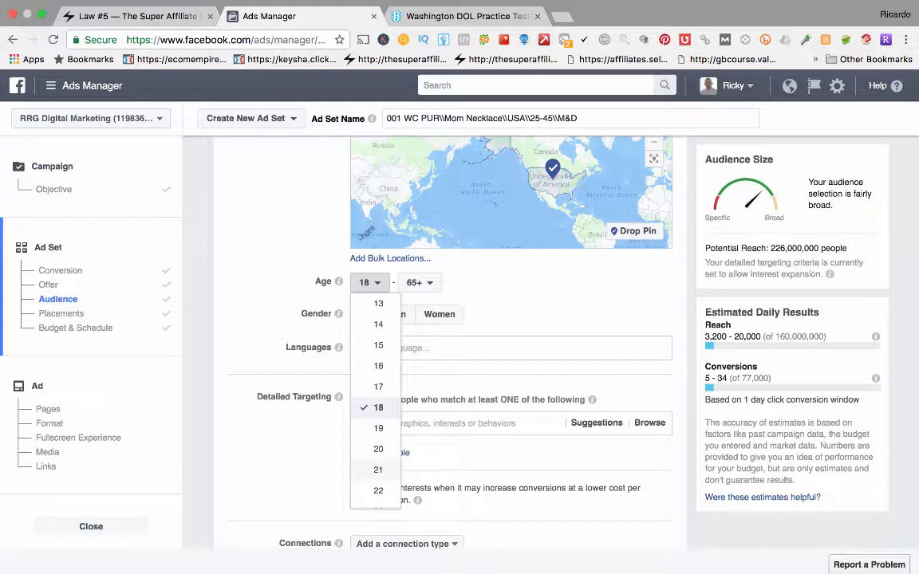
left_click(378, 470)
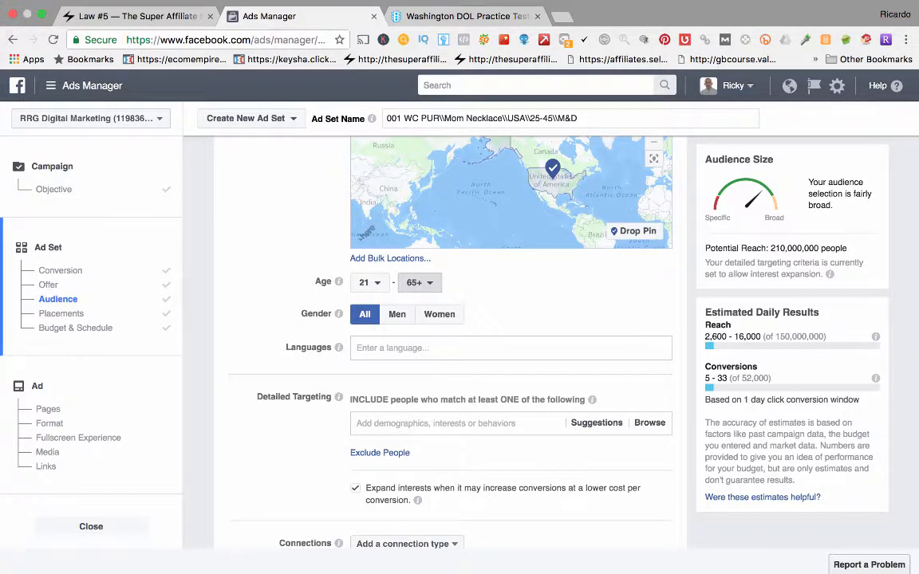
left_click(418, 282)
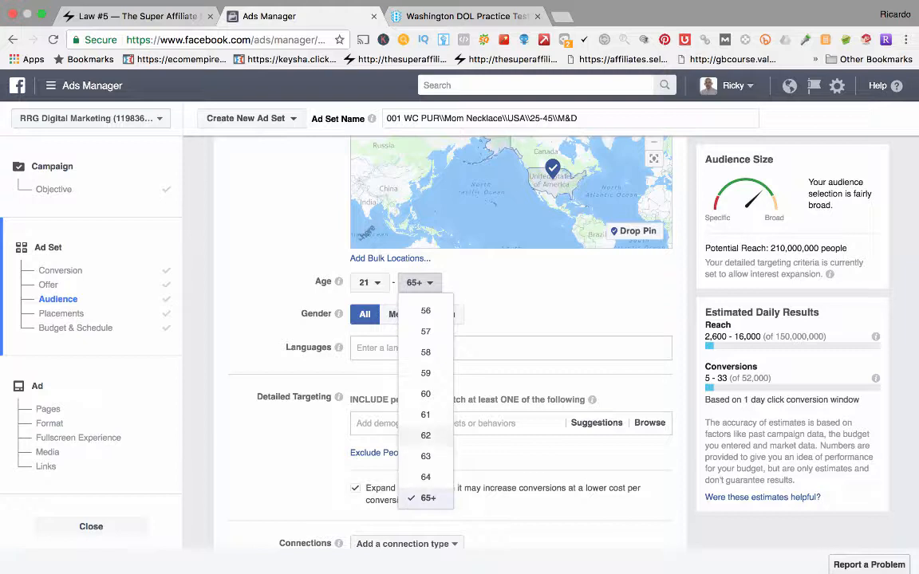
left_click(425, 393)
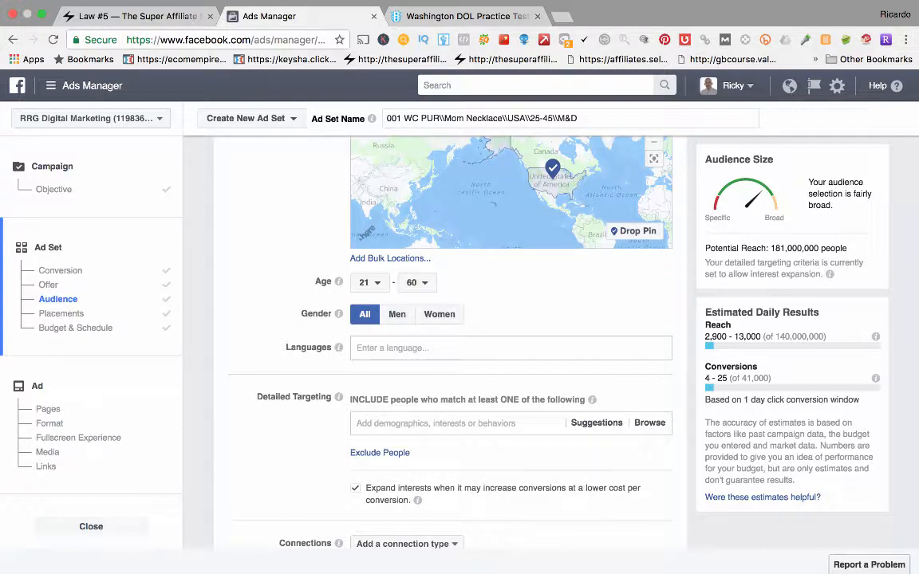
- Search the audience languages for Spanish and English options and leave the language setting empty
left_click(511, 347)
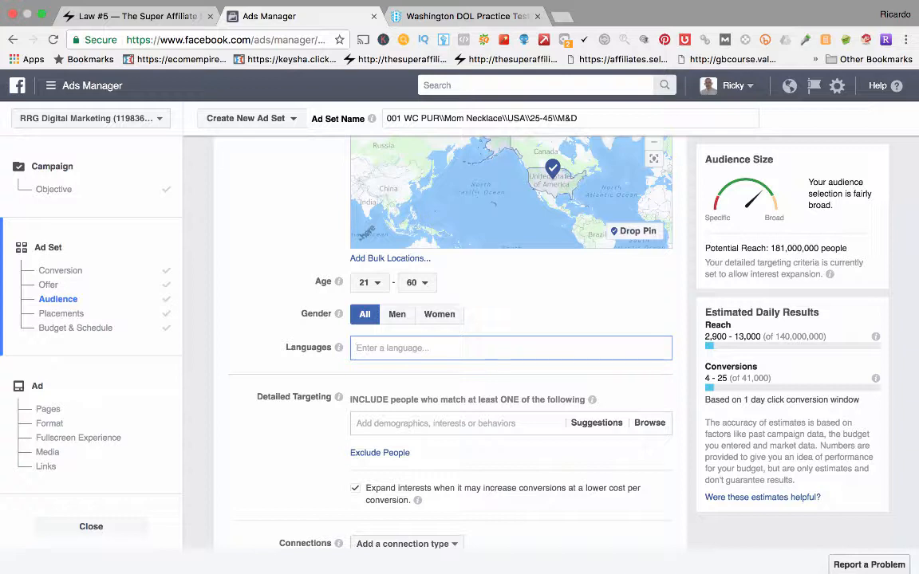
type("spa")
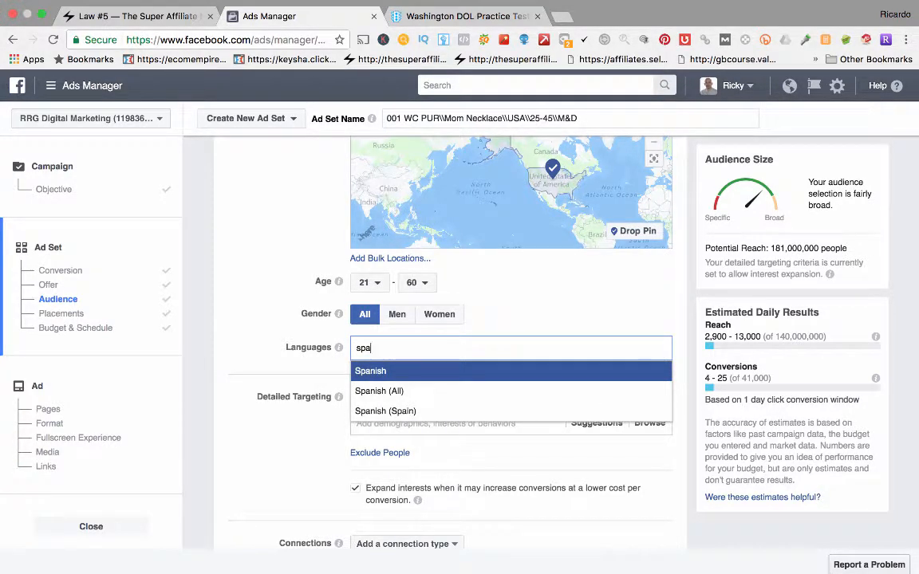
key("Down")
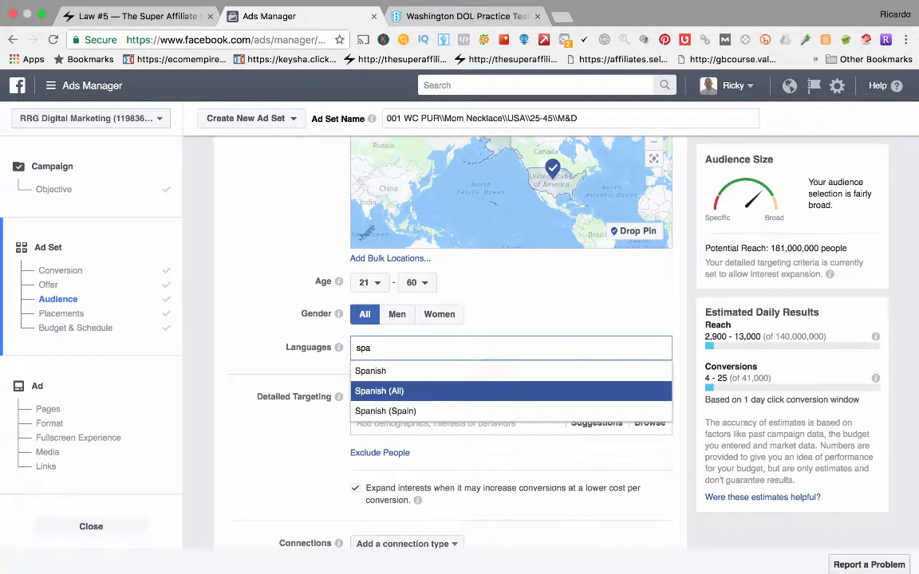
key("Up")
key("super+a")
type("eng")
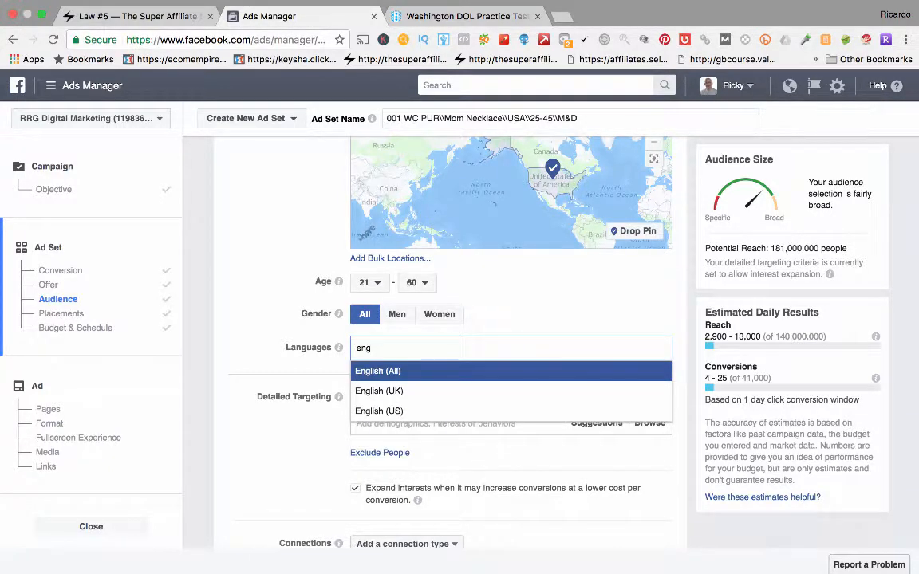
key("BackSpace")
key("BackSpace")
key("BackSpace")
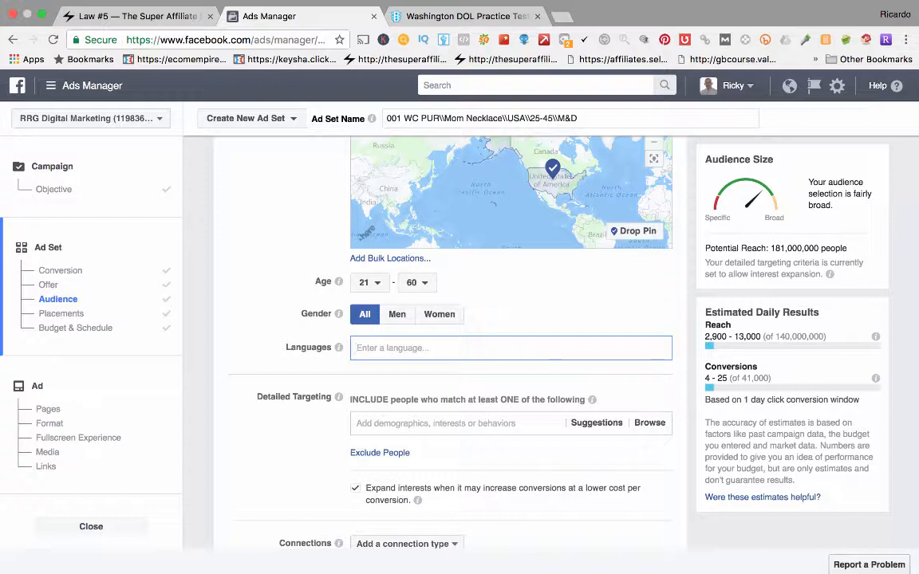
- Turn off interest expansion for lower-cost conversions in the audience's detailed targeting
scroll(511, 319, "down", 1)
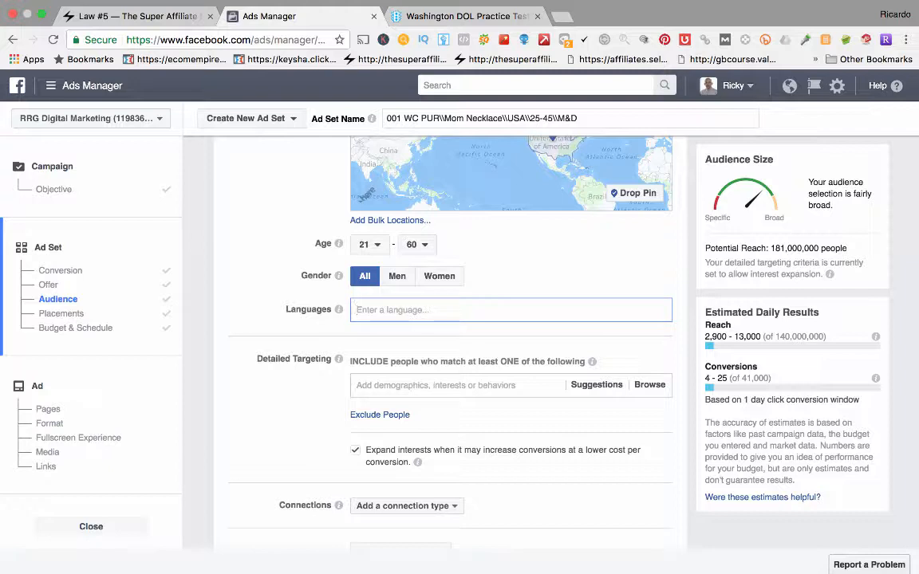
left_click(447, 385)
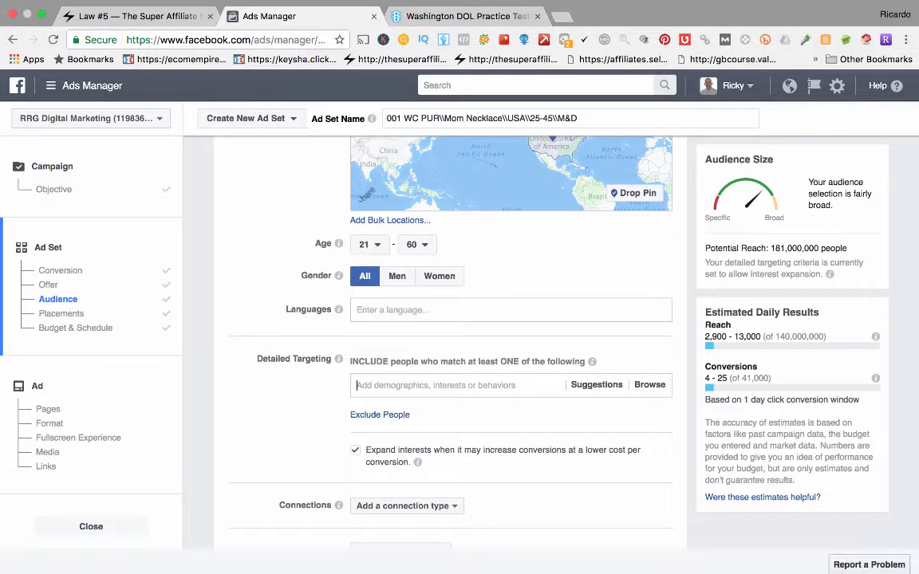
key("Escape")
left_click_drag(771, 248, 847, 248)
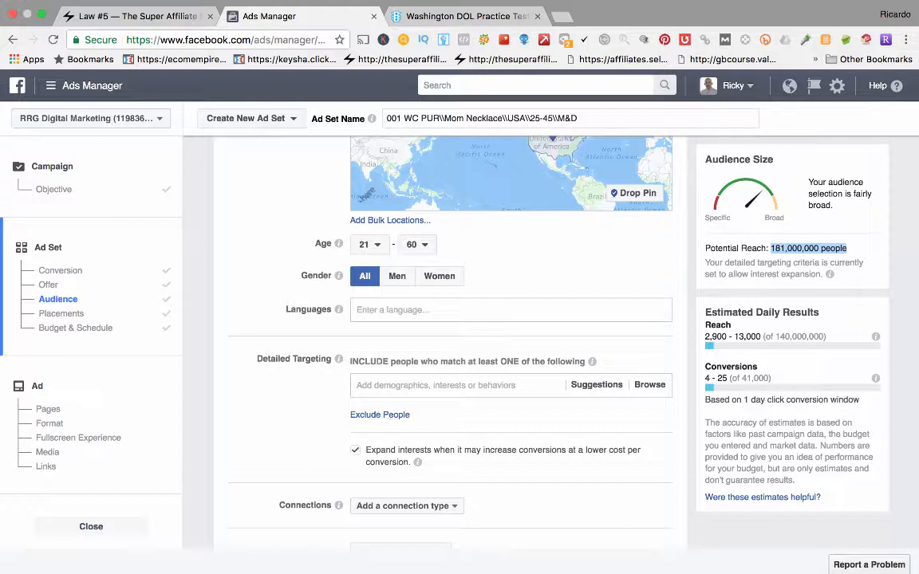
left_click(355, 450)
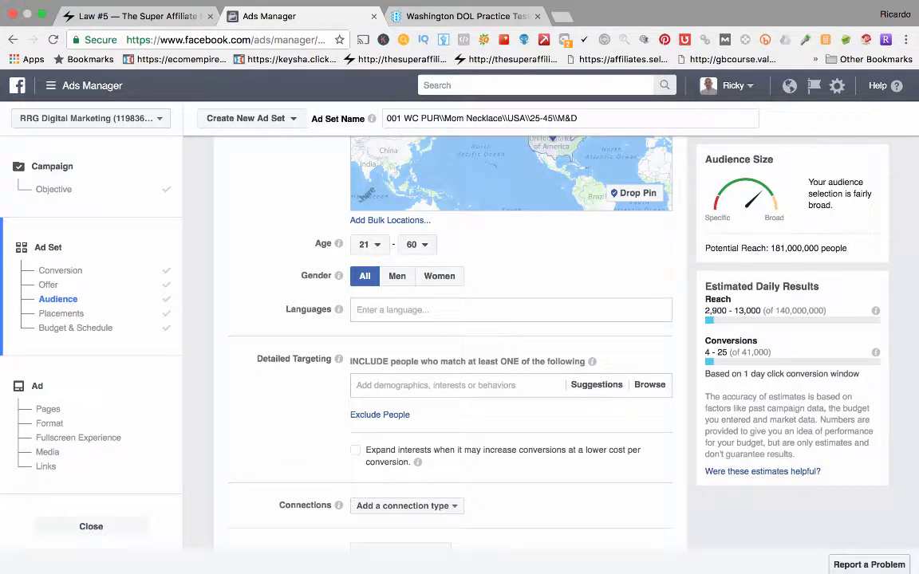
- Include the "Moms of grade school kids" demographic in the audience's detailed targeting
left_click(446, 385)
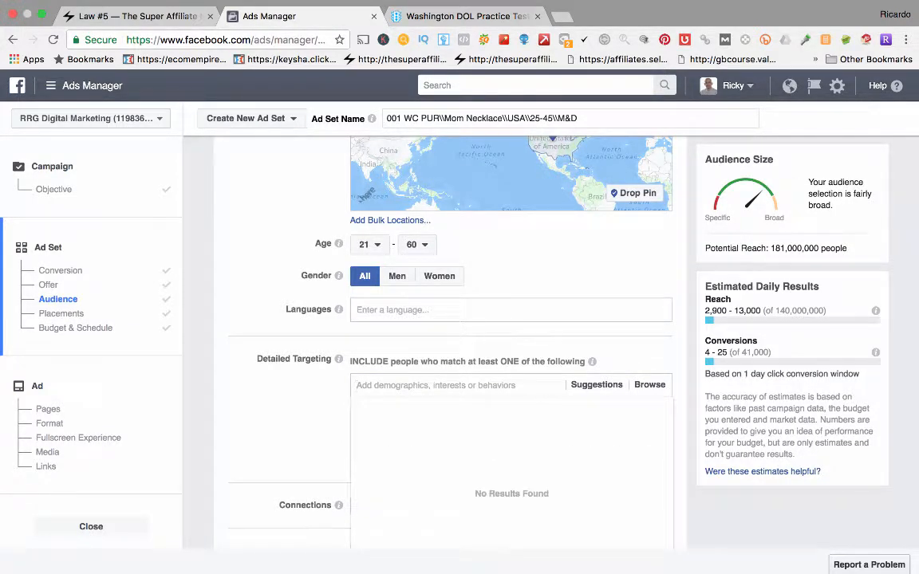
key("Escape")
type("mom")
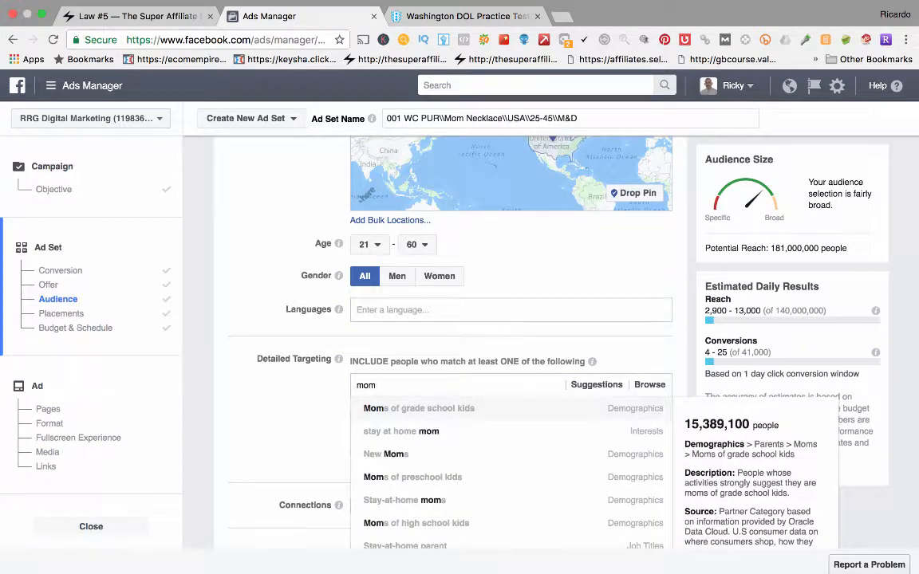
key("Return")
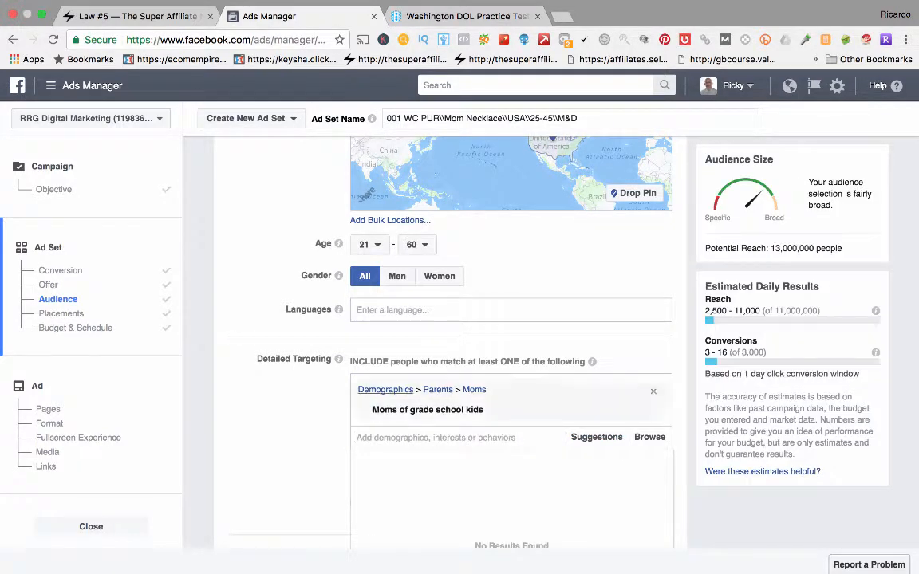
- Examine the audience size, potential reach and estimated daily results for the chosen targeting
mouse_move(423, 409)
left_click_drag(705, 159, 773, 159)
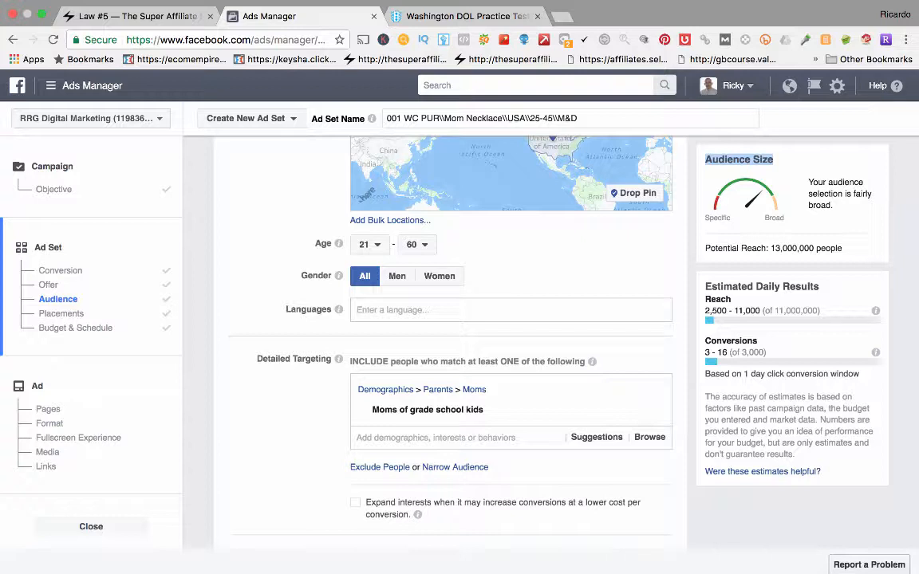
left_click_drag(770, 248, 812, 248)
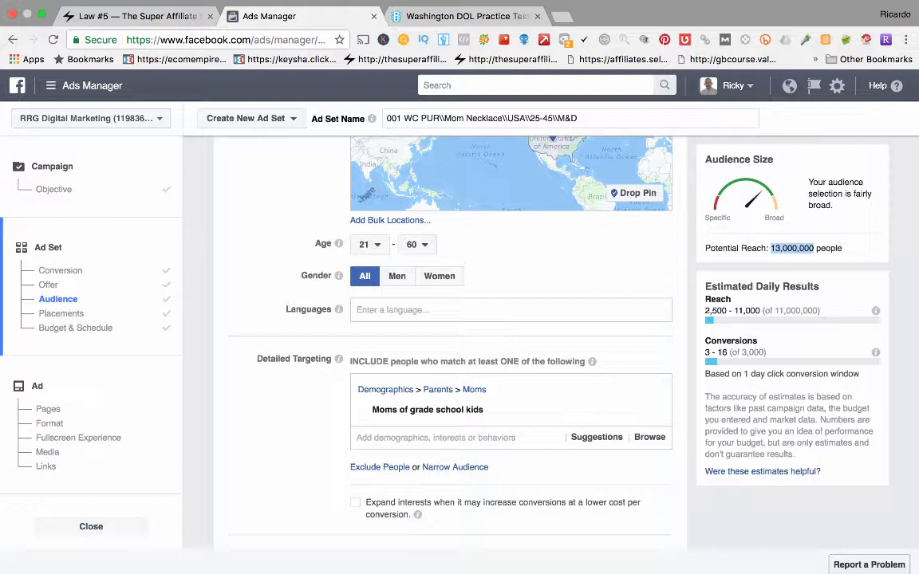
mouse_move(478, 410)
left_click_drag(704, 286, 819, 286)
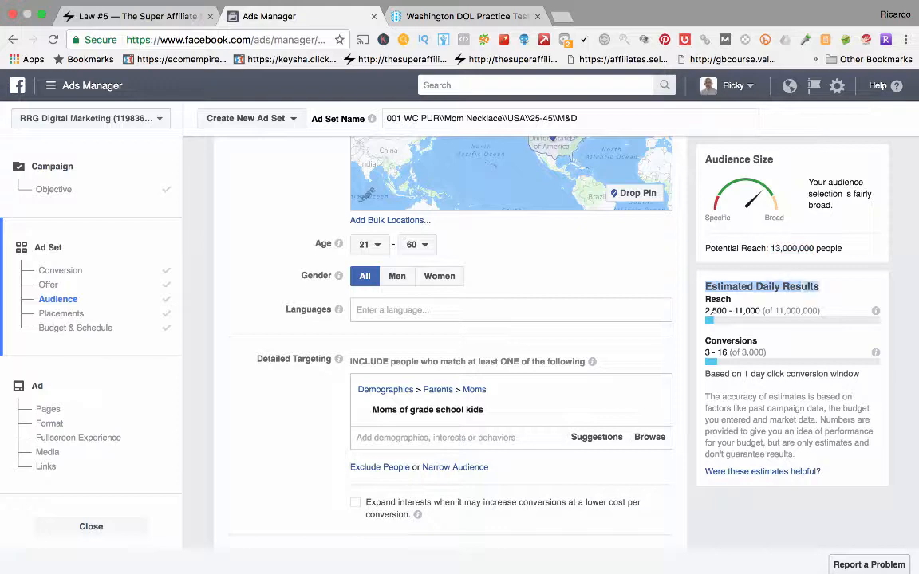
- Set the ad set's daily budget to $5.00 and check the estimated daily reach
scroll(450, 343, "down", 5)
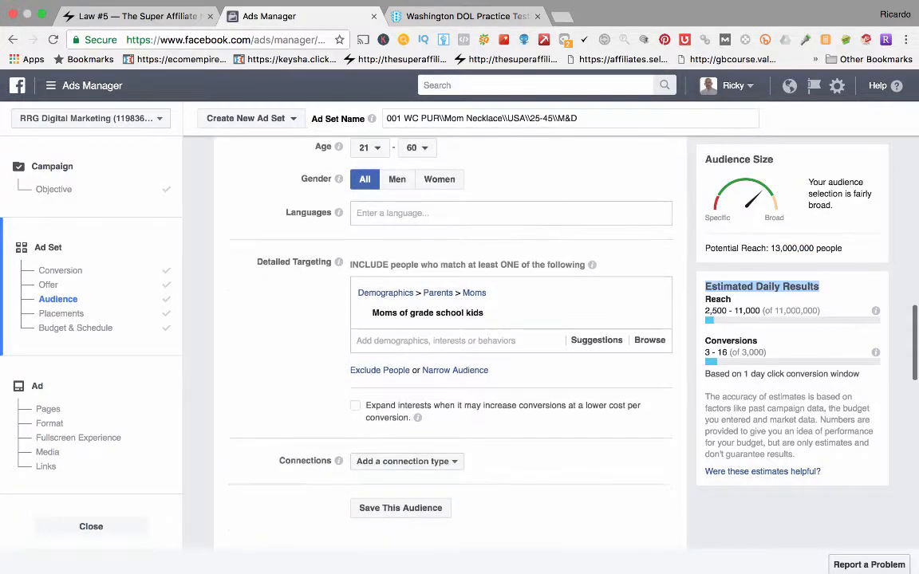
scroll(450, 343, "down", 3)
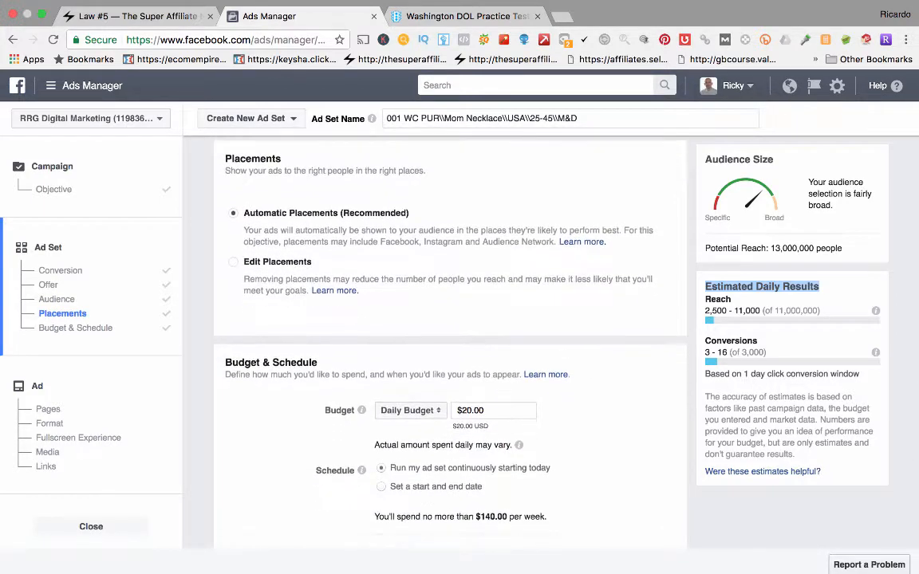
left_click_drag(462, 411, 472, 411)
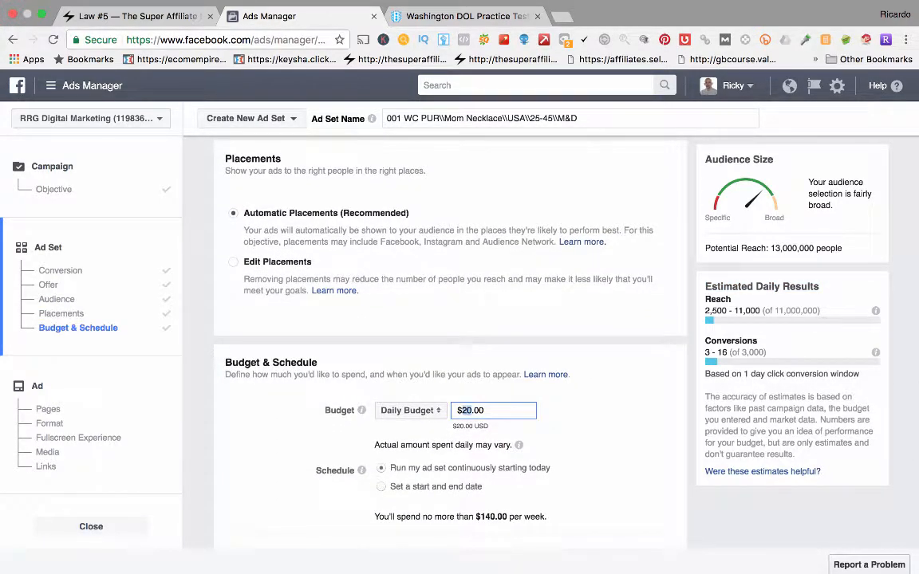
type("5")
key("Tab")
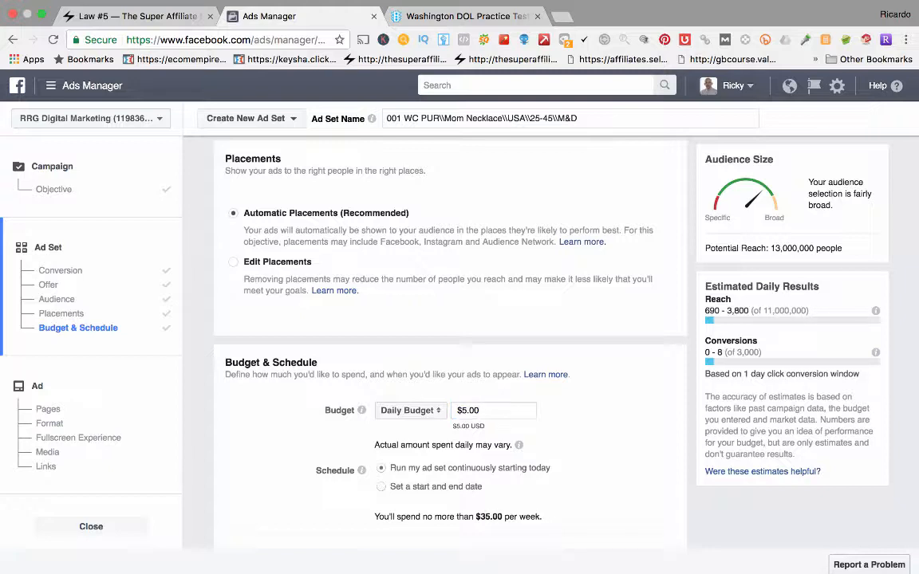
left_click_drag(749, 311, 705, 300)
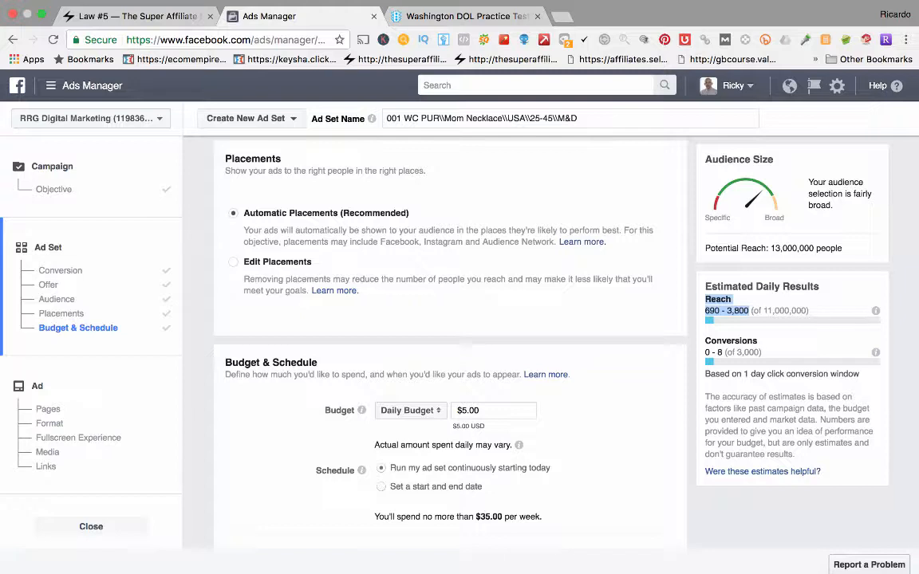
- Set the ad set's daily budget to $500.00
left_click(463, 410)
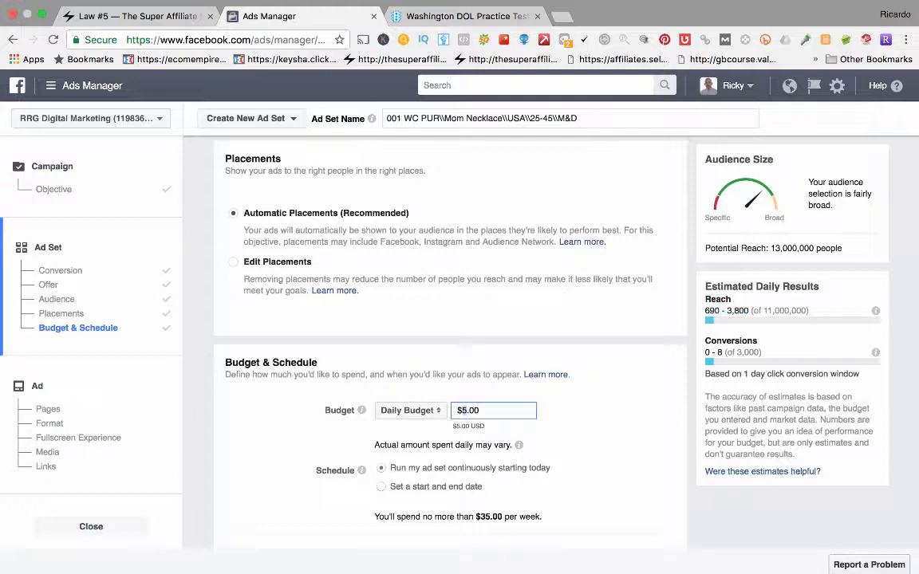
type("500")
key("Return")
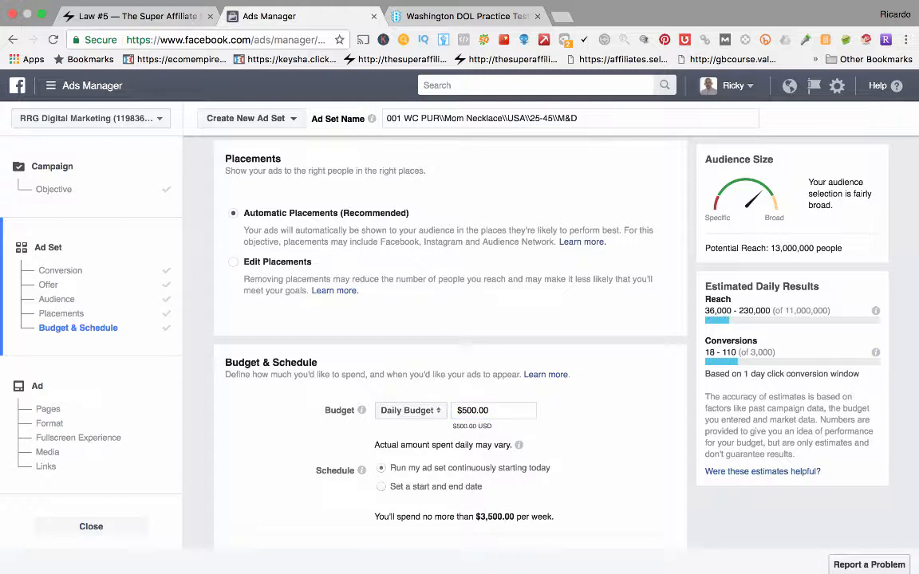
- Examine the estimated daily reach and conversions, and view the available conversion window options without changing the selection
left_click_drag(705, 311, 761, 311)
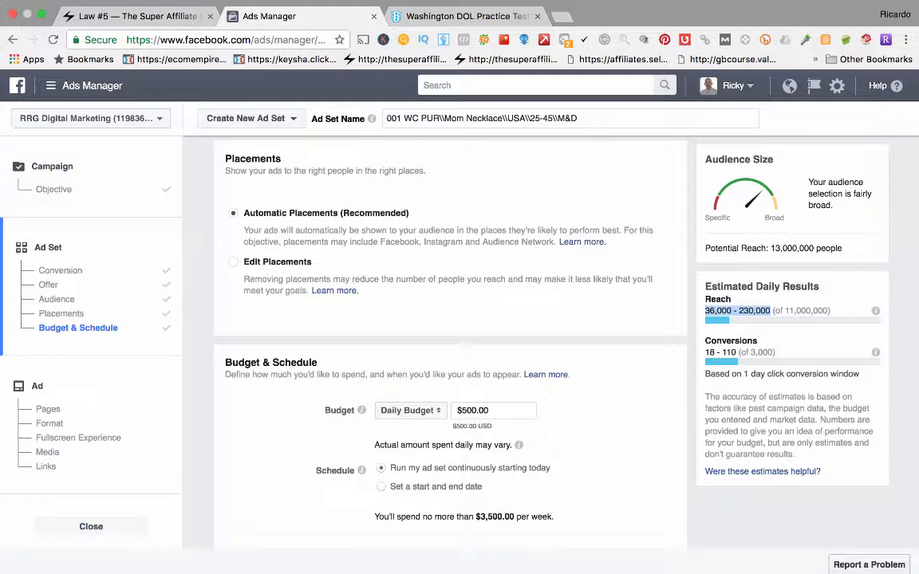
left_click_drag(705, 341, 757, 342)
mouse_move(875, 352)
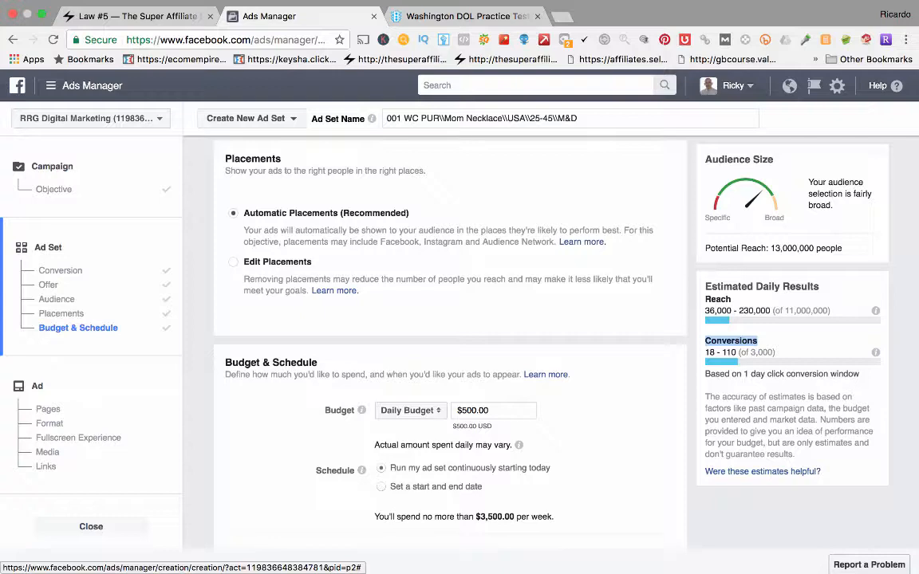
left_click_drag(705, 374, 859, 374)
scroll(450, 343, "down", 5)
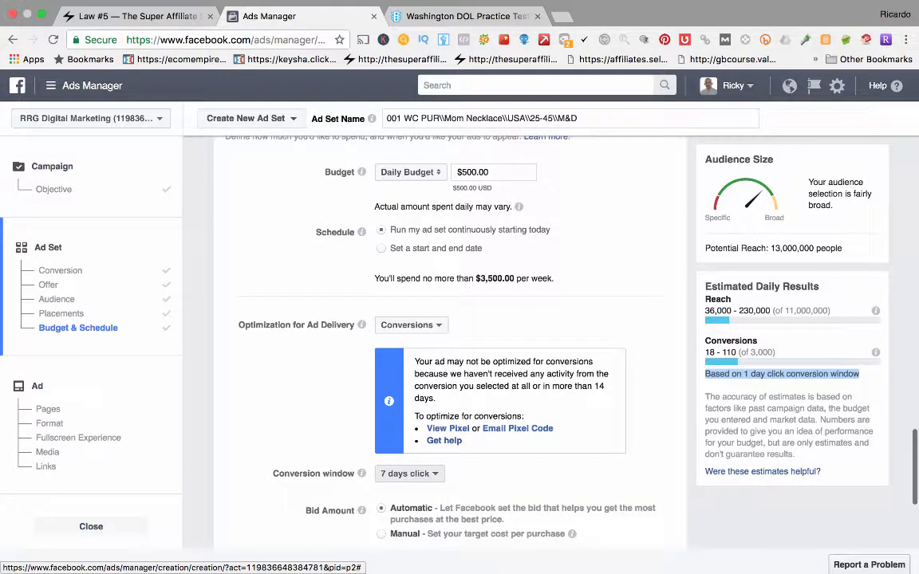
left_click(409, 473)
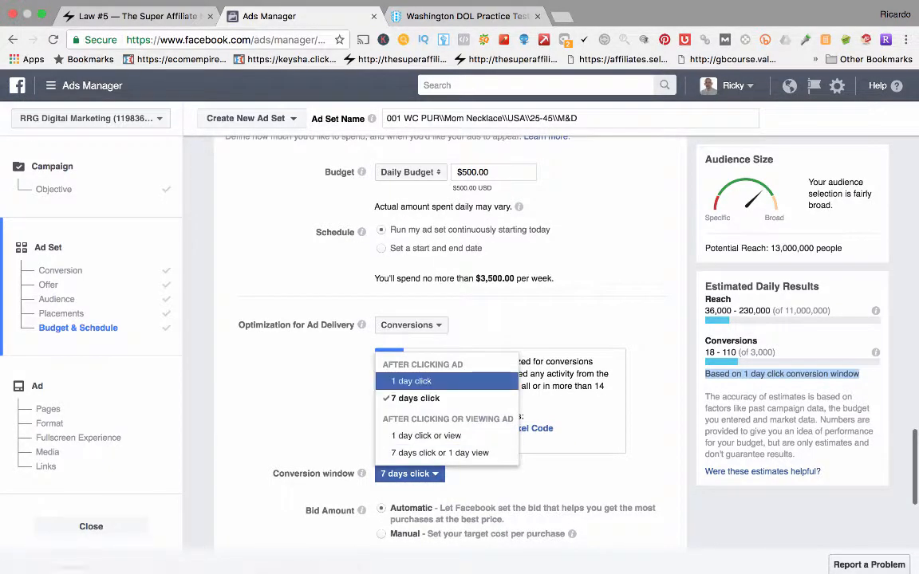
left_click(583, 263)
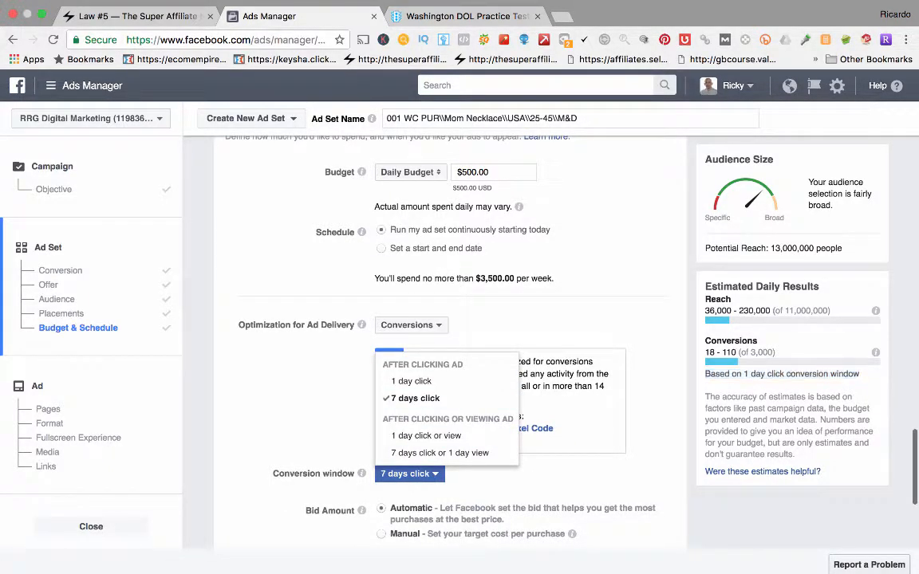
- Review the ad set's placements and its audience location, age, gender, language and detailed targeting settings
scroll(450, 343, "up", 5)
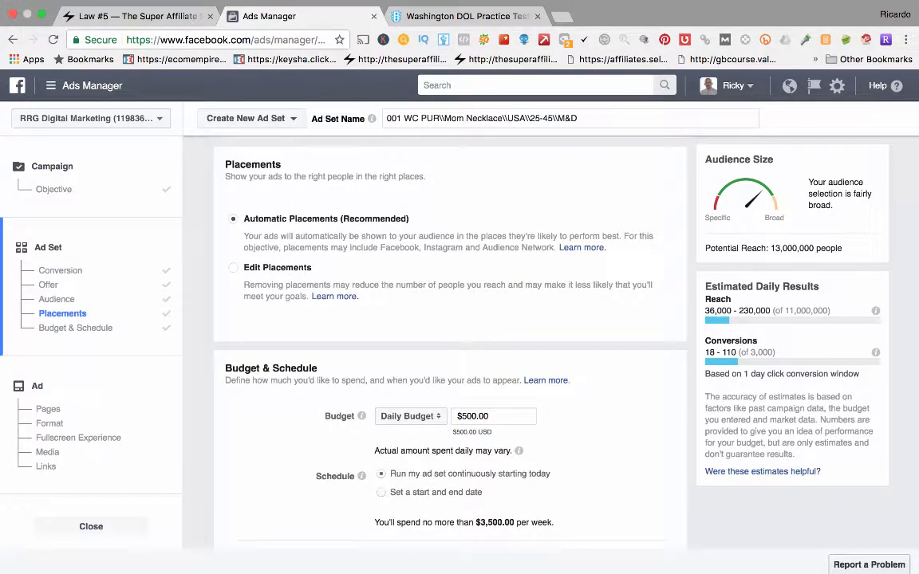
scroll(449, 343, "up", 10)
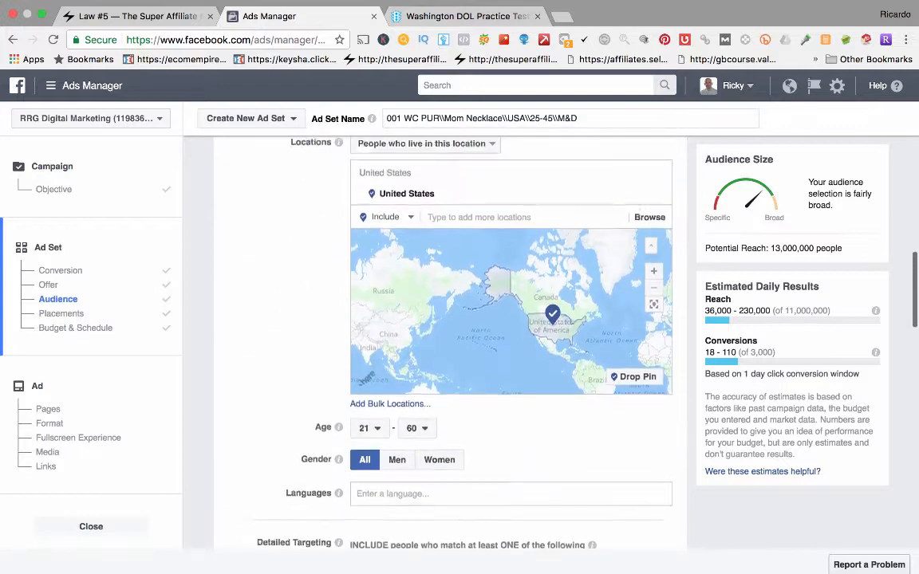
scroll(450, 343, "down", 5)
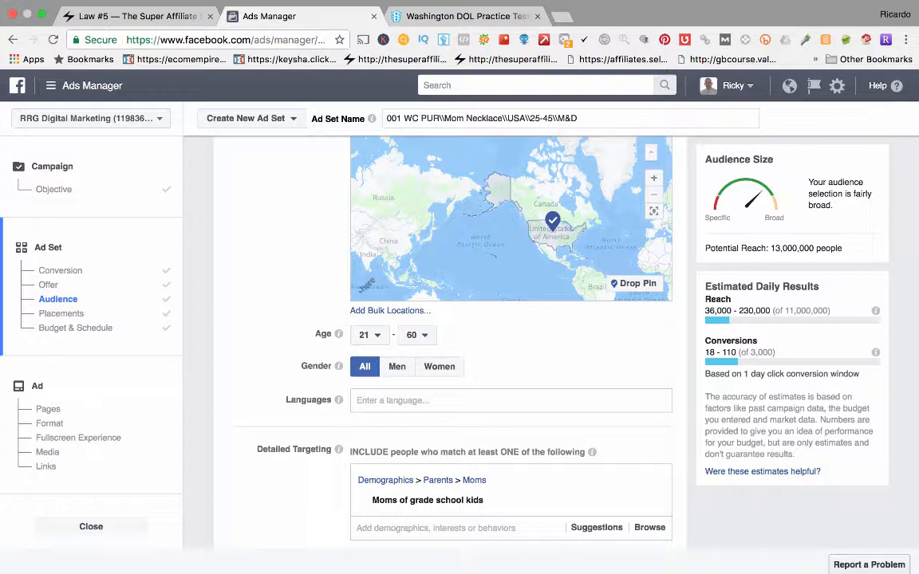
scroll(450, 343, "up", 3)
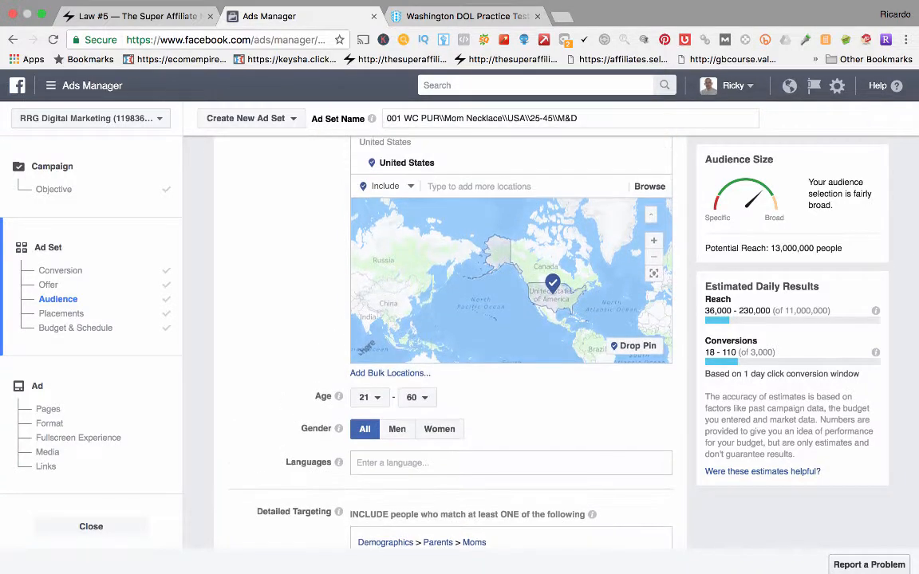
scroll(449, 343, "down", 1)
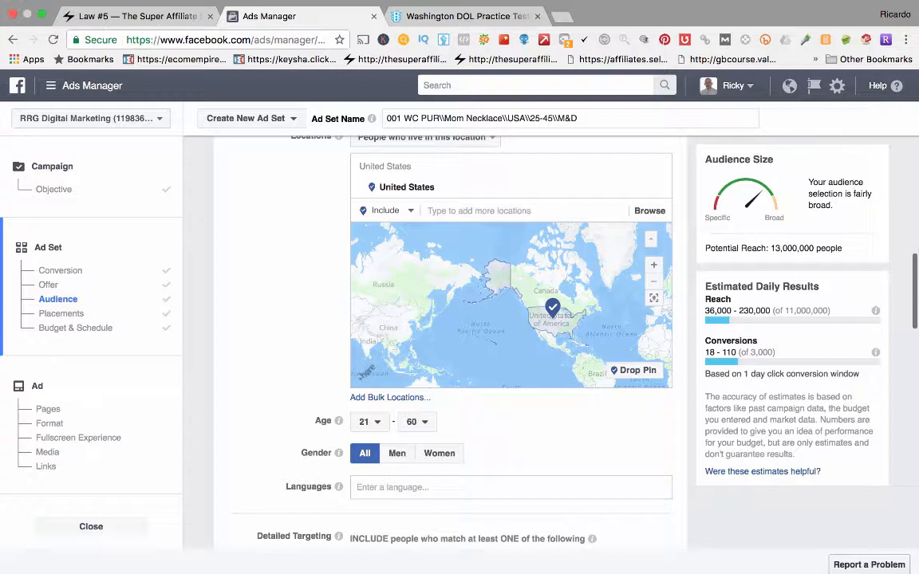
scroll(515, 319, "down", 1)
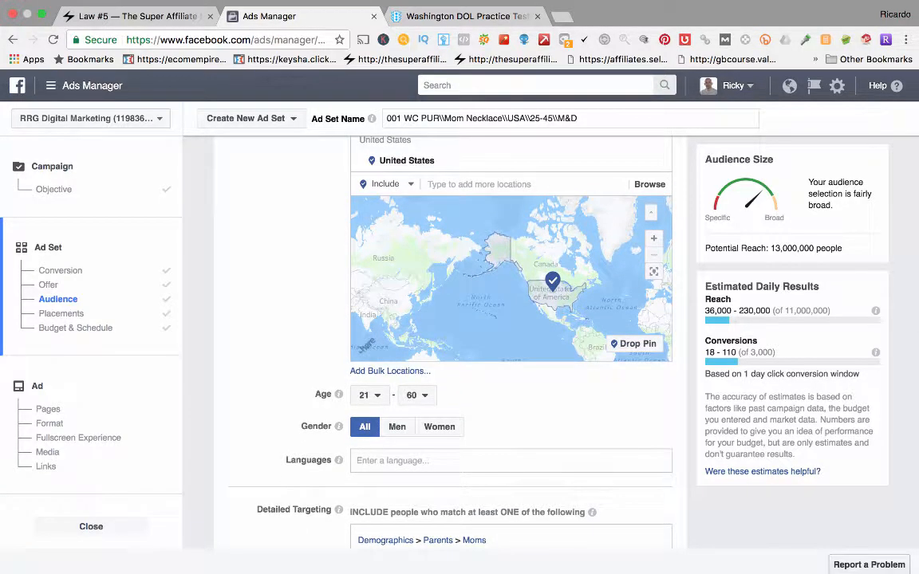
scroll(511, 335, "down", 1)
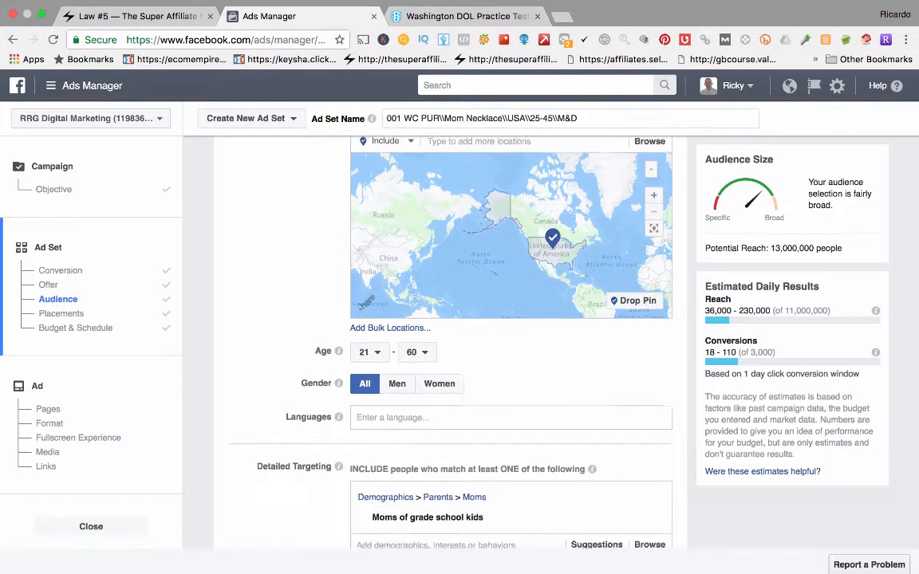
scroll(510, 335, "up", 2)
scroll(515, 319, "down", 3)
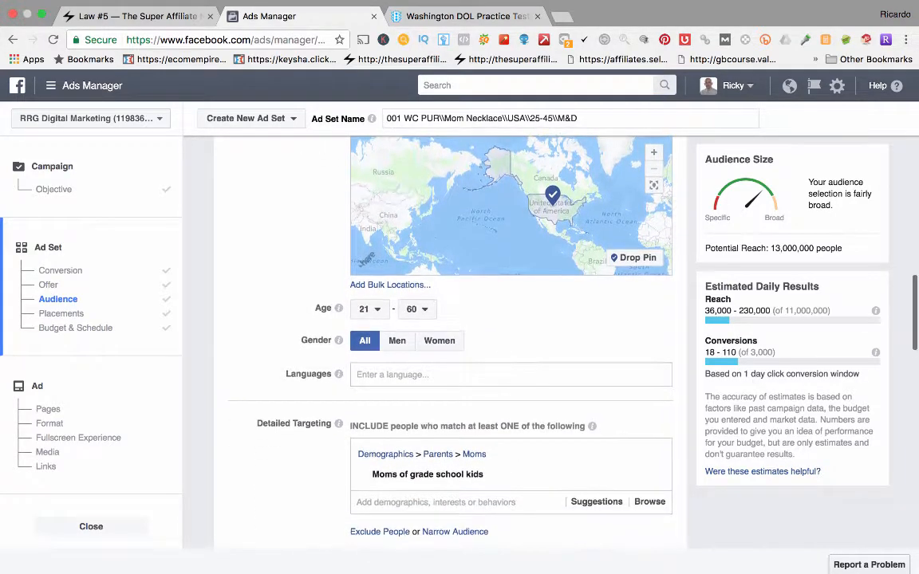
- Replace the Moms of grade school kids entry in the detailed targeting with the Gary Vaynerchuk interest
scroll(516, 319, "down", 4)
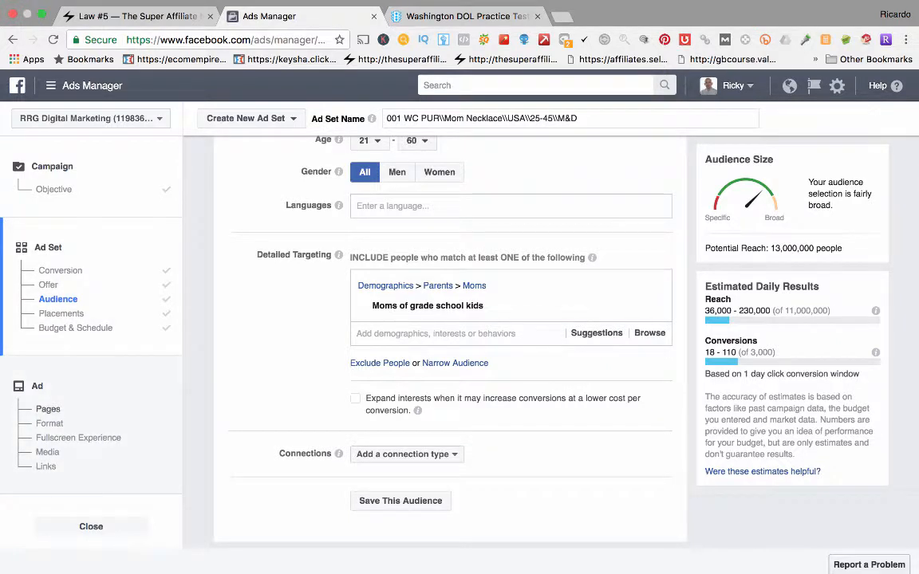
mouse_move(470, 307)
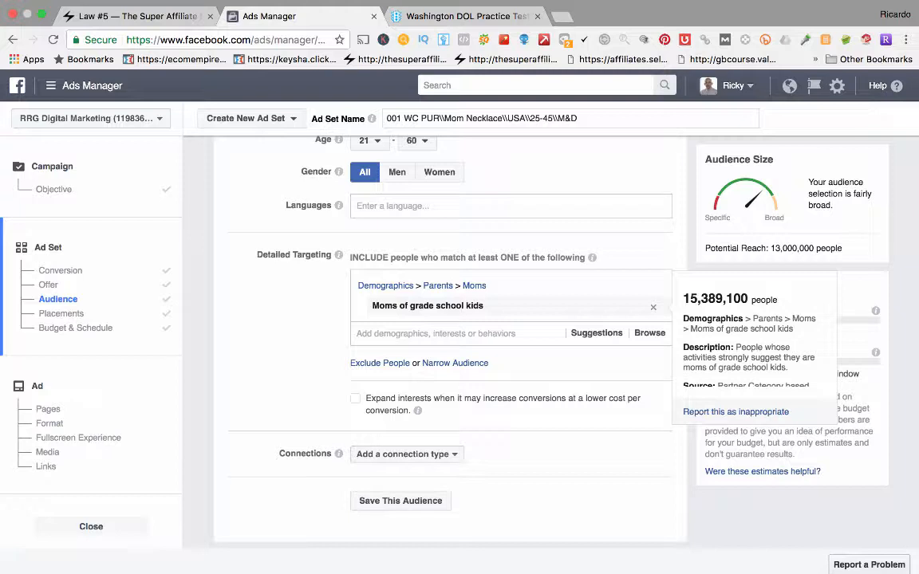
left_click(653, 306)
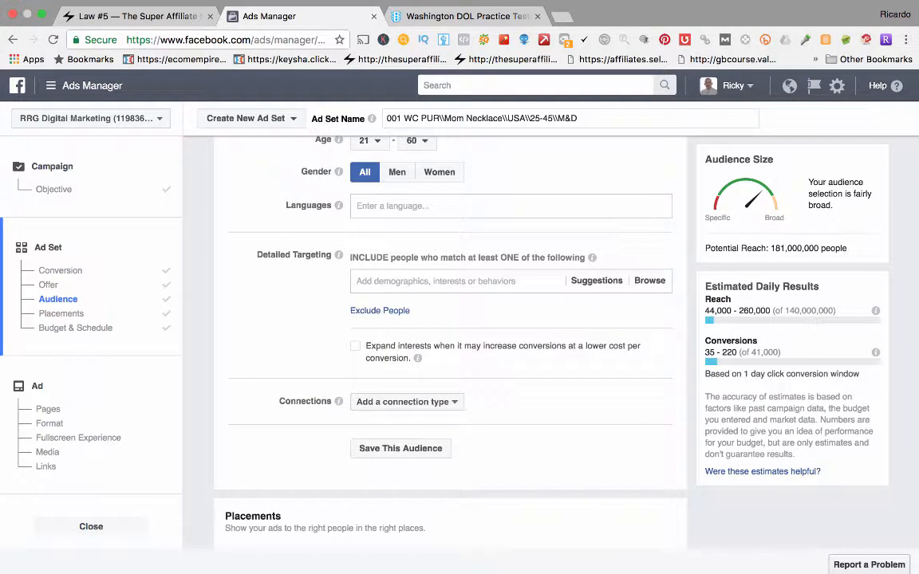
left_click(458, 281)
type("gary")
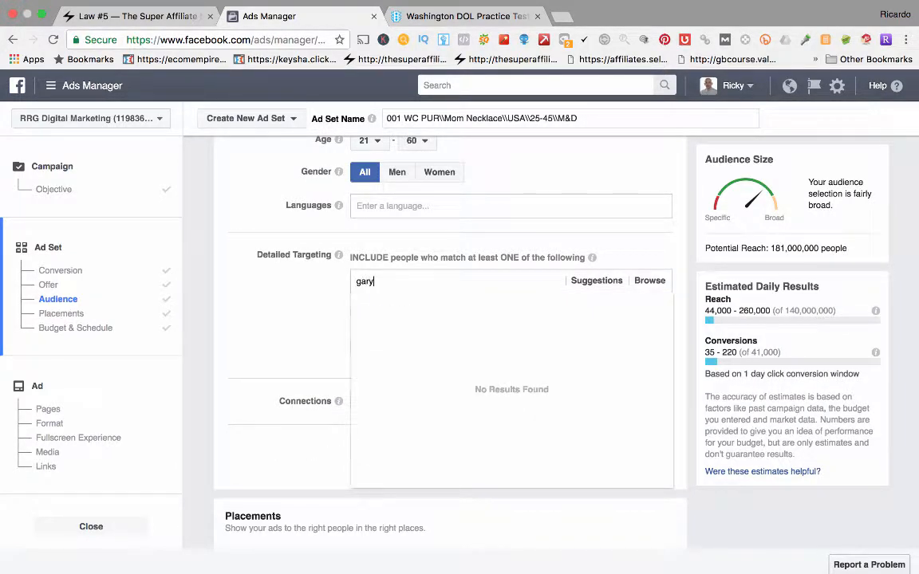
key("Return")
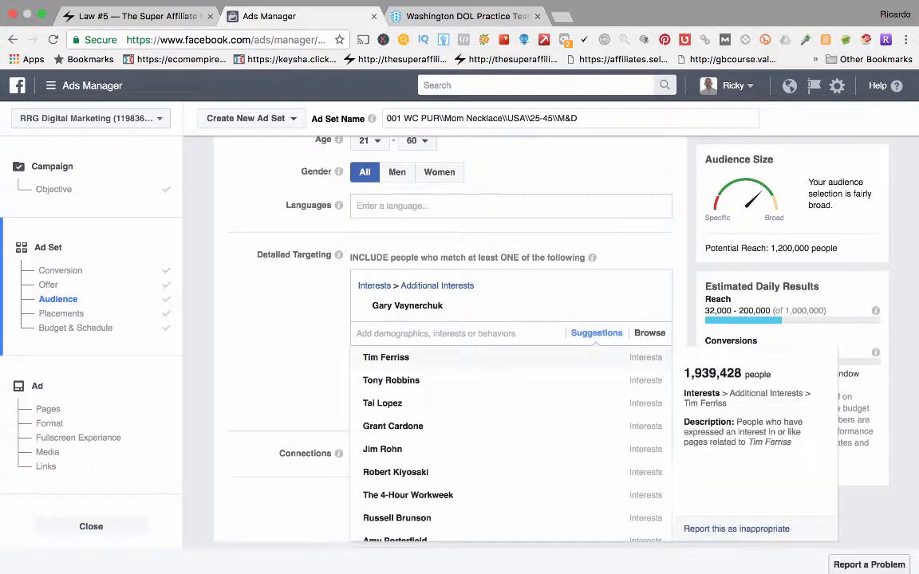
- Add the suggested interests Tony Robbins, Tim Ferriss, Jim Rohn and Tai Lopez to the detailed targeting, checking the potential reach
mouse_move(558, 380)
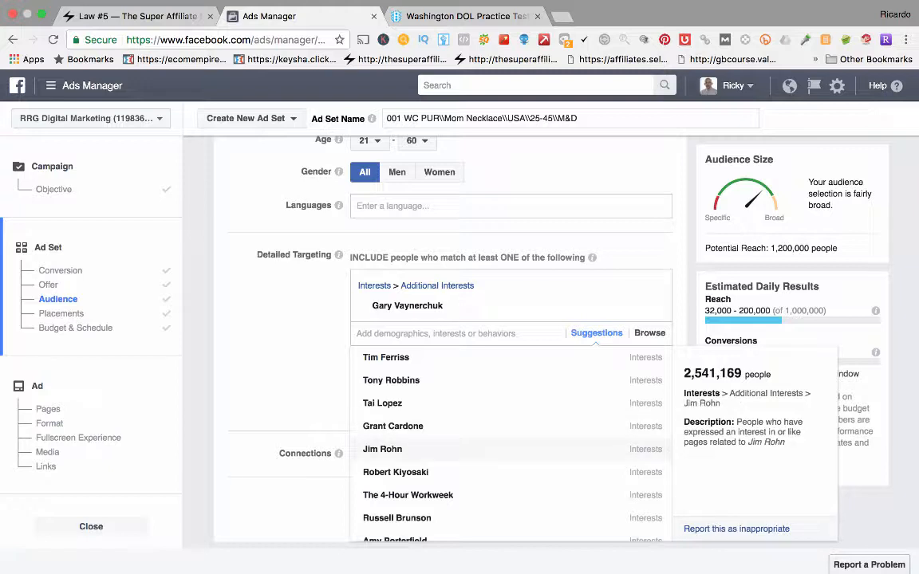
scroll(511, 451, "down", 3)
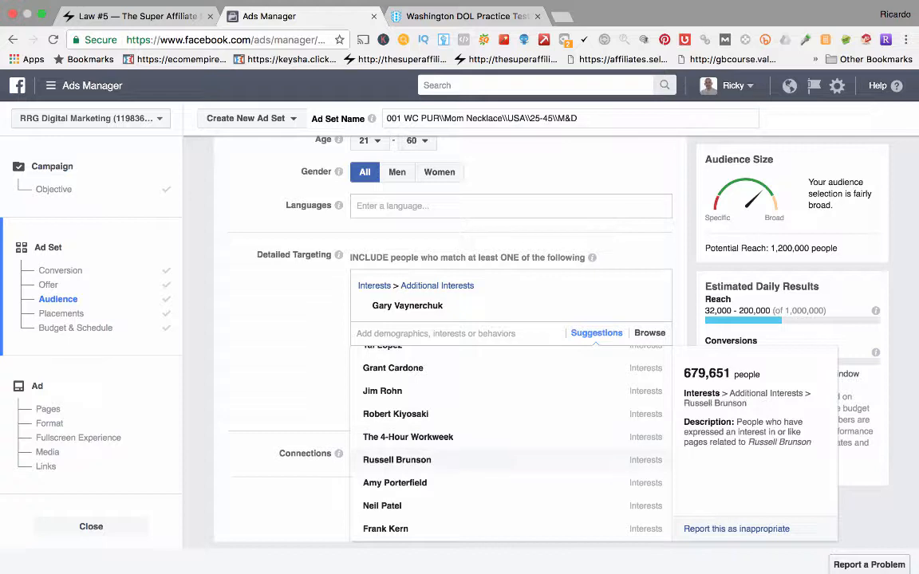
scroll(510, 455, "down", 1)
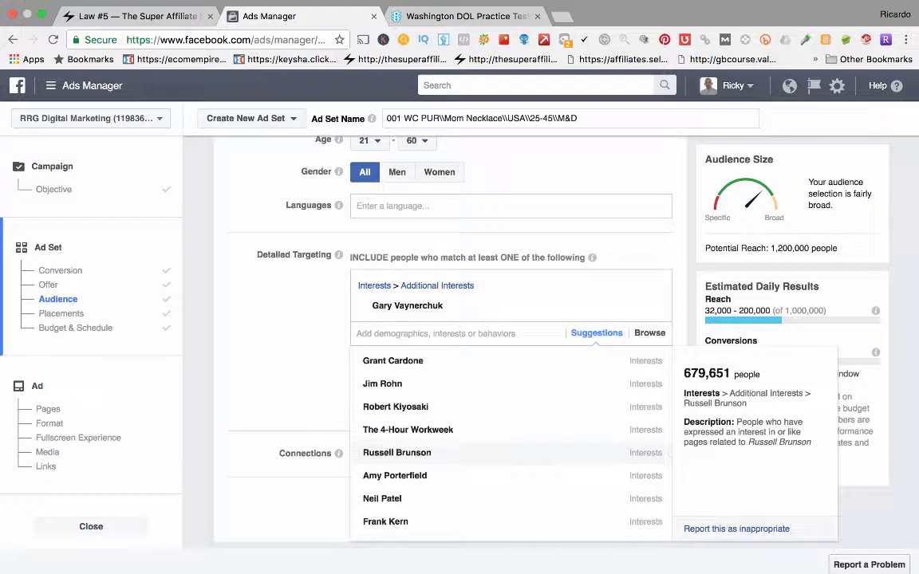
scroll(510, 442, "down", 3)
scroll(510, 442, "down", 5)
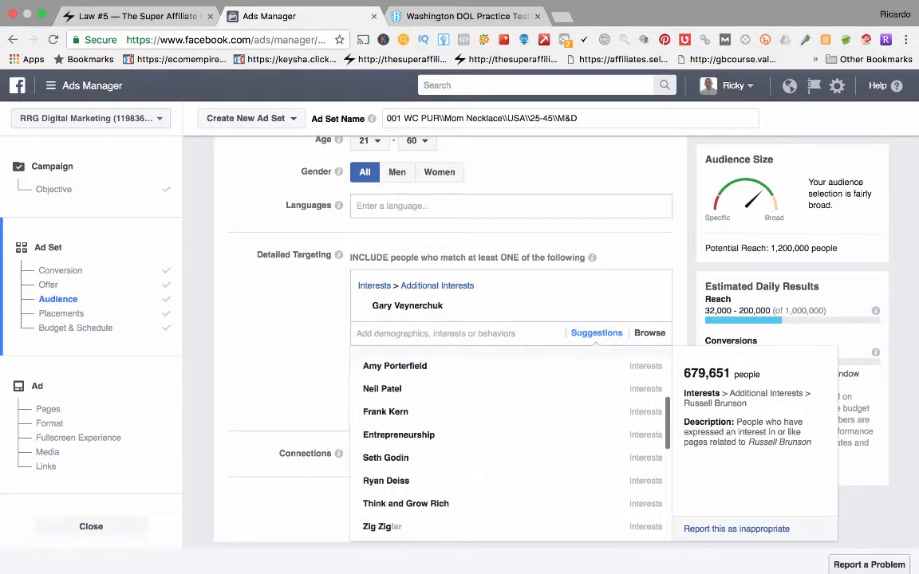
scroll(510, 479, "up", 10)
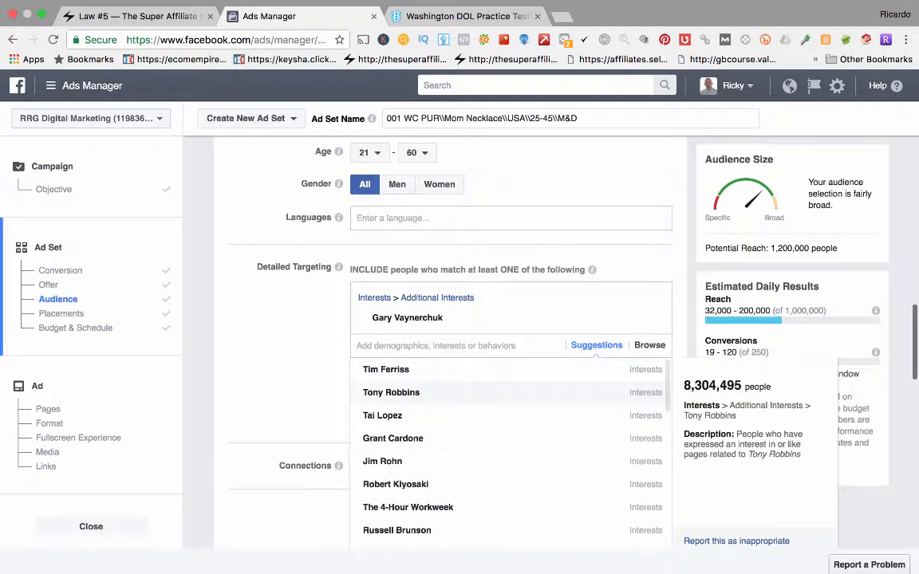
left_click(390, 392)
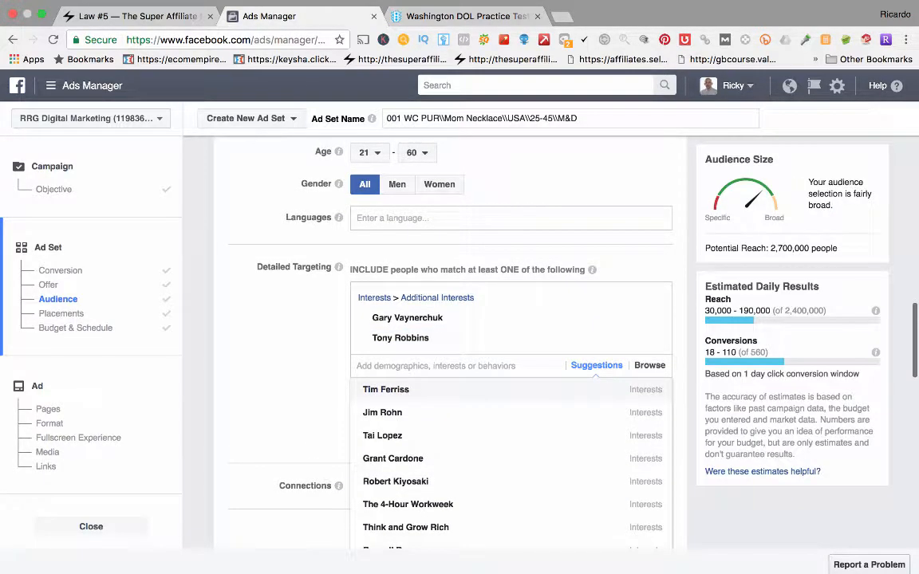
left_click(391, 390)
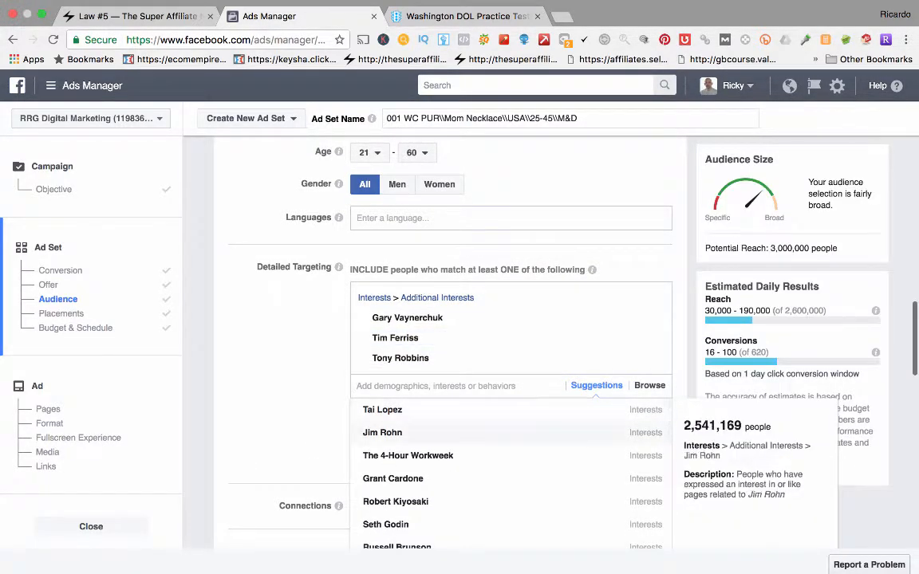
left_click(382, 432)
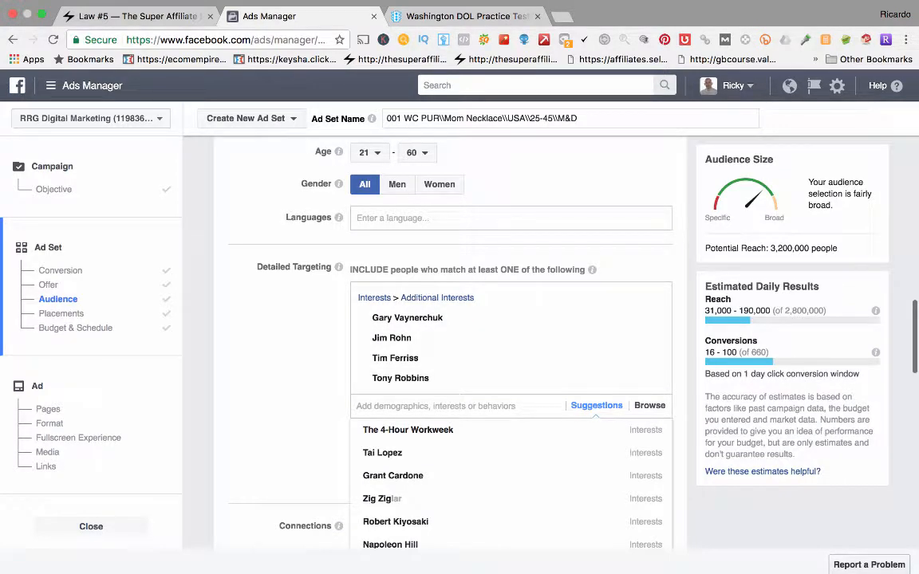
left_click_drag(770, 248, 808, 248)
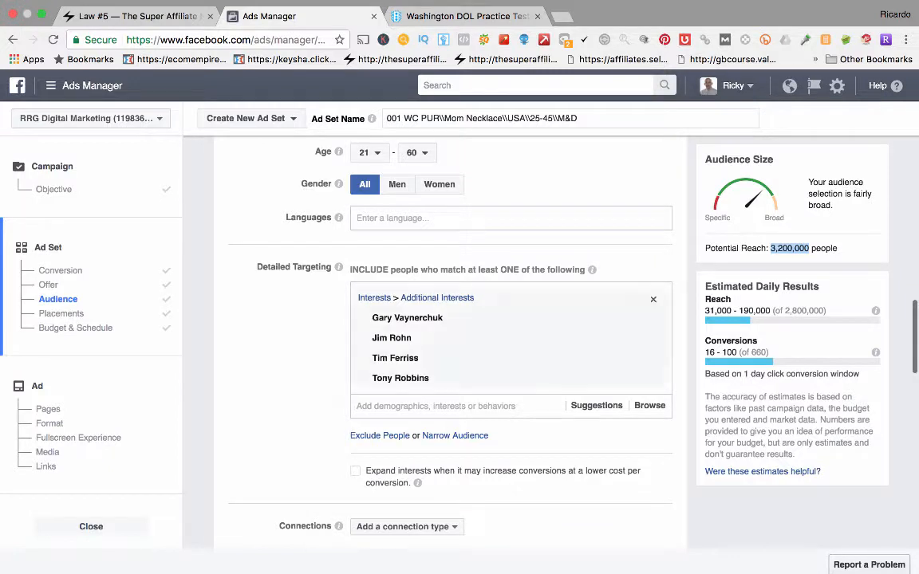
left_click(597, 405)
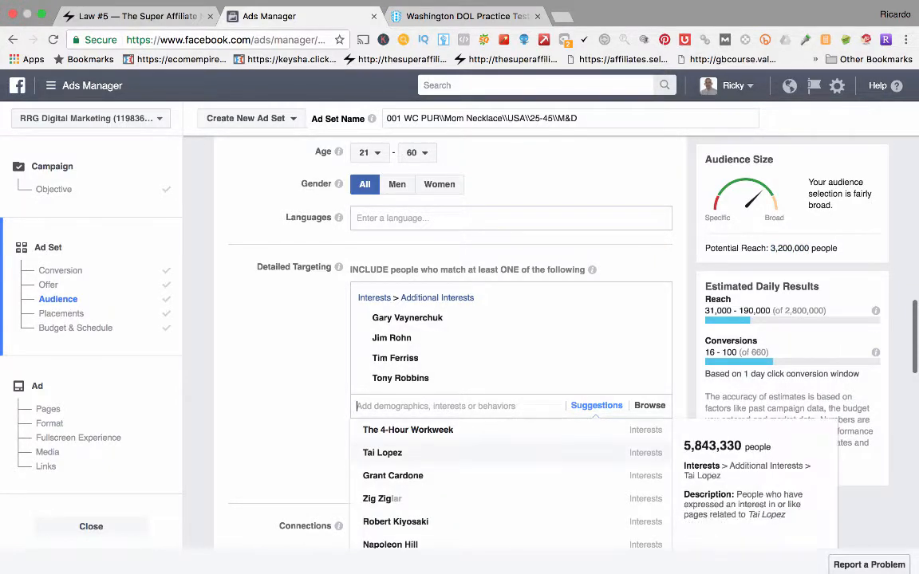
left_click(510, 452)
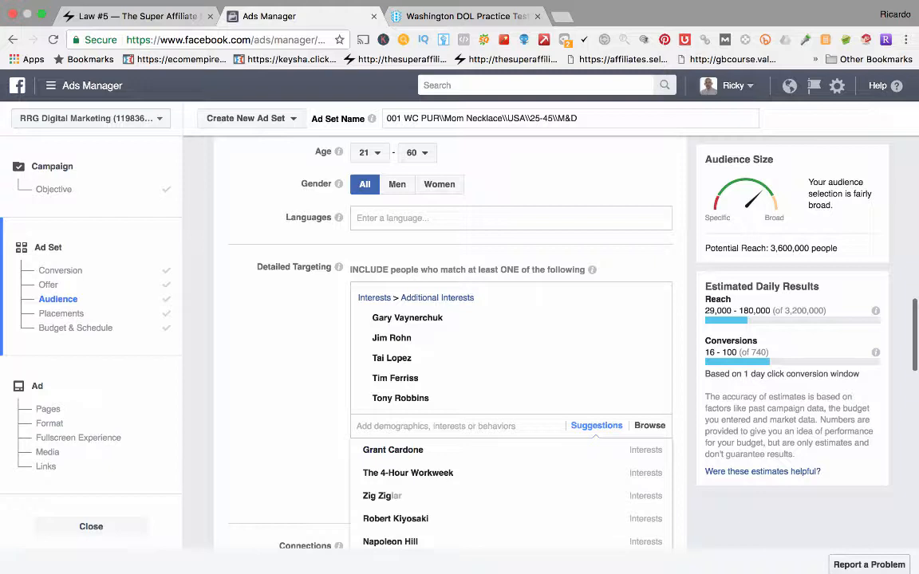
- Remove the Gary Vaynerchuk, Jim Rohn, Tai Lopez, Tim Ferriss and Tony Robbins interests from the detailed targeting
mouse_move(510, 399)
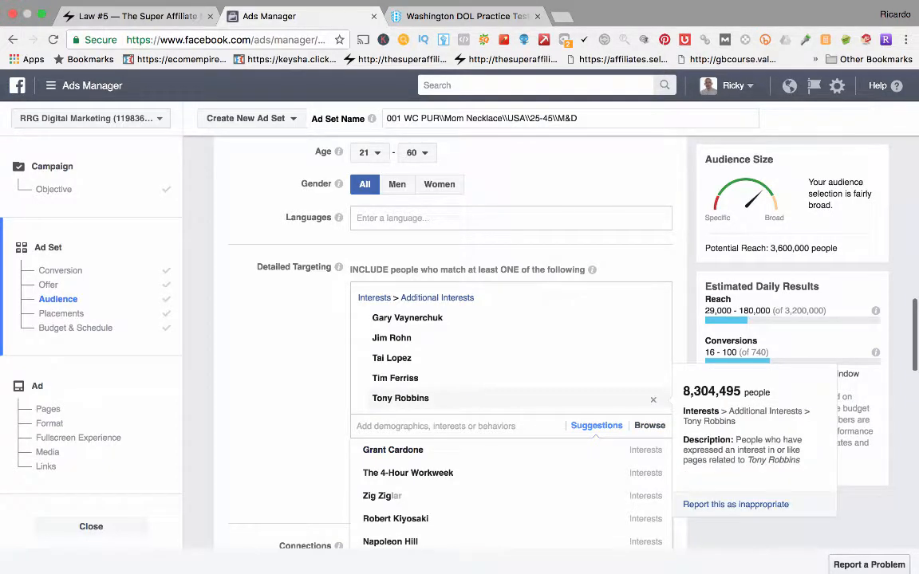
mouse_move(510, 339)
mouse_move(510, 318)
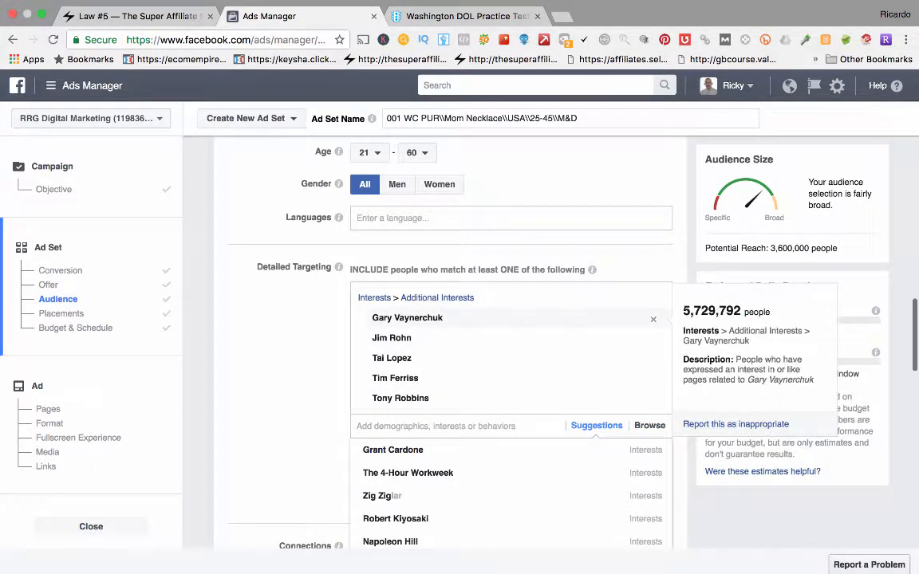
left_click(653, 319)
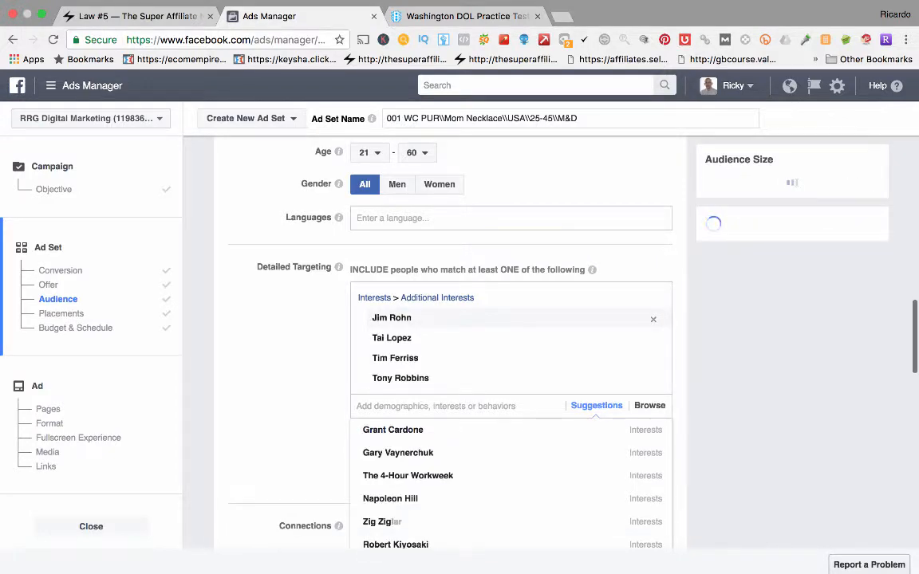
left_click(653, 319)
left_click(653, 319)
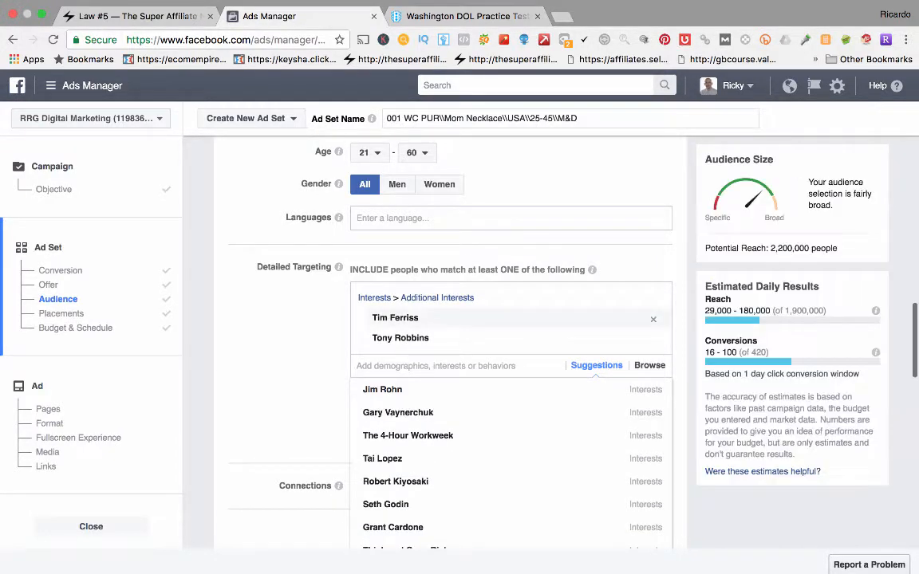
left_click(653, 319)
left_click(654, 319)
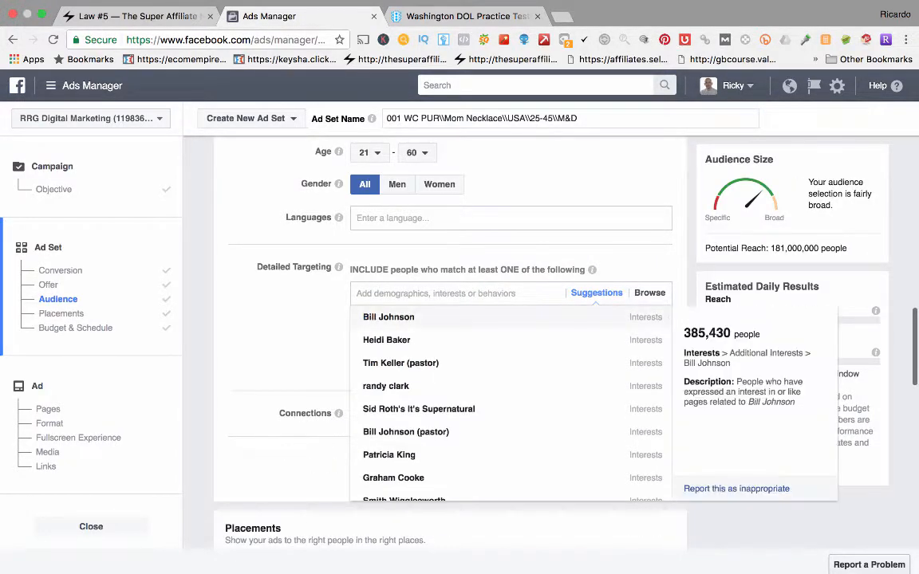
left_click(684, 339)
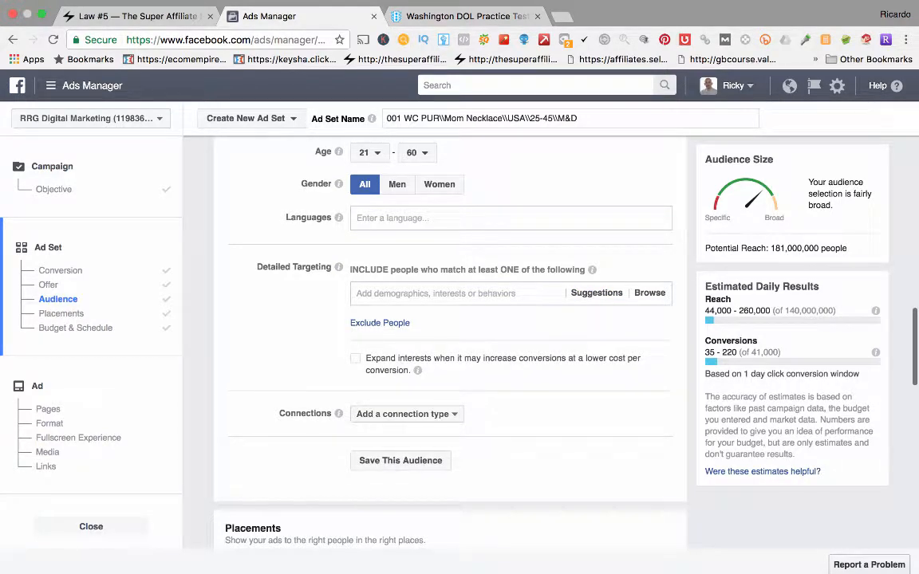
left_click(456, 293)
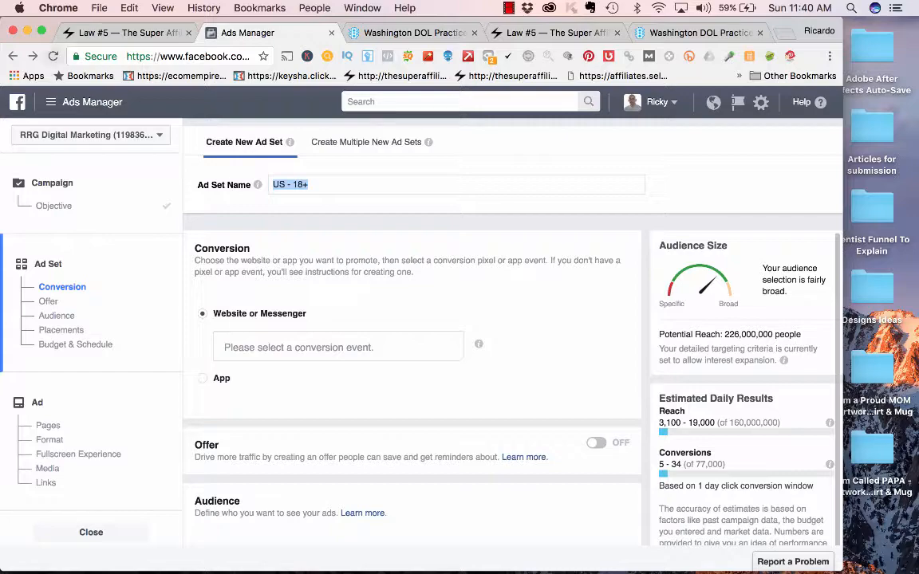
- Name the new ad set 001 WC PUR\\Mom Necklace\\USA\24-45\\M&D
left_click(42, 30)
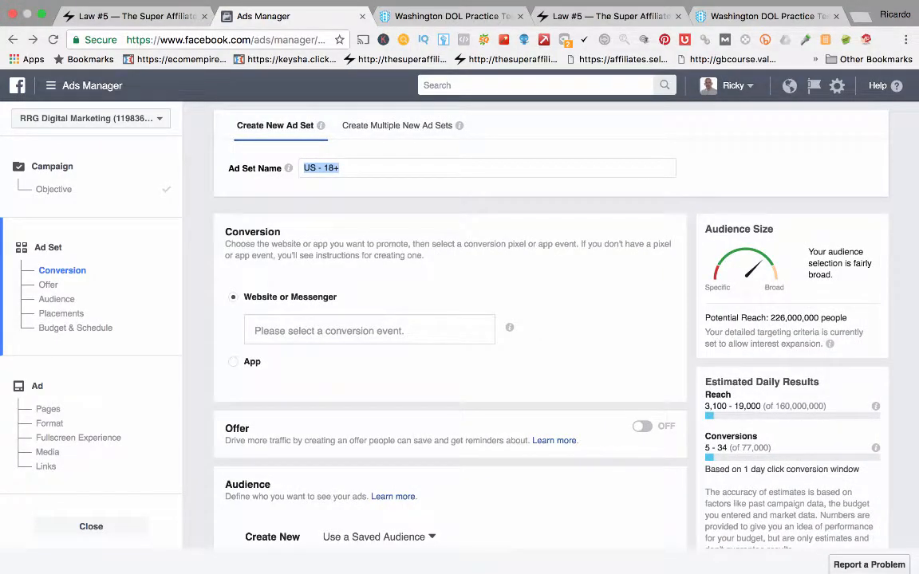
scroll(551, 319, "down", 1)
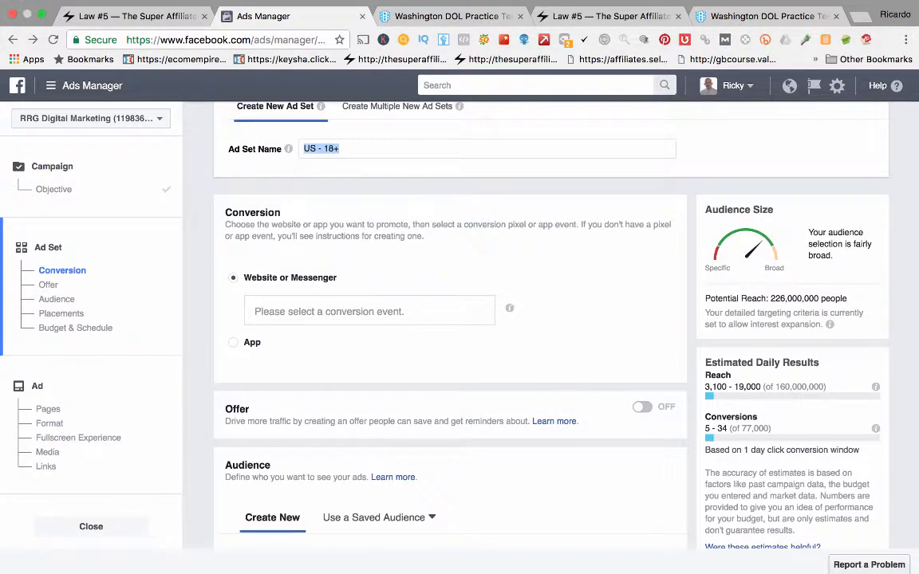
scroll(550, 319, "down", 3)
scroll(550, 319, "up", 3)
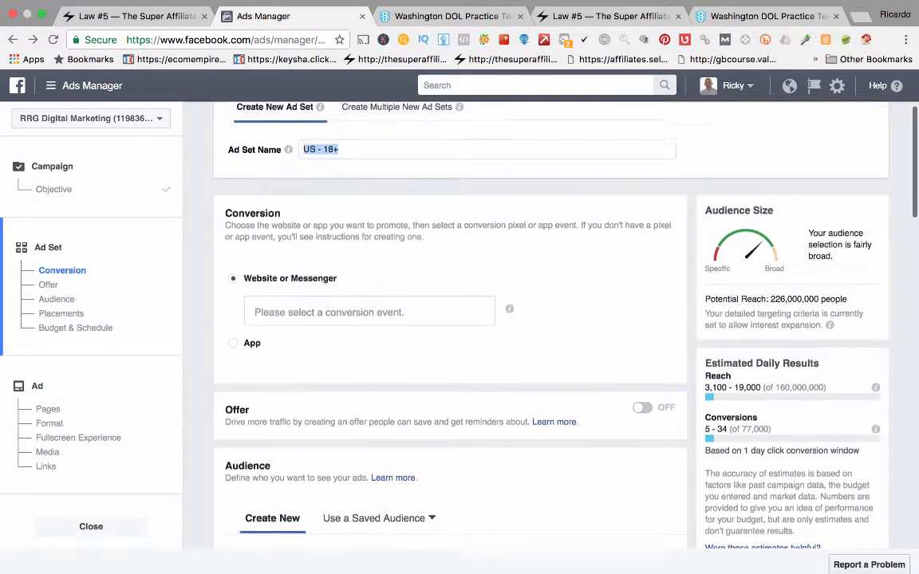
scroll(550, 319, "up", 1)
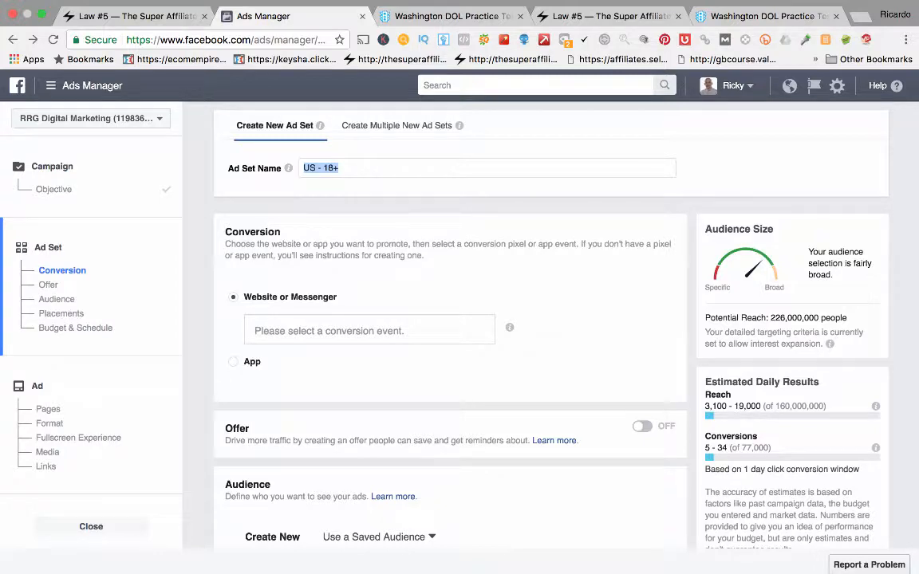
type("001 WC PUR\\\\")
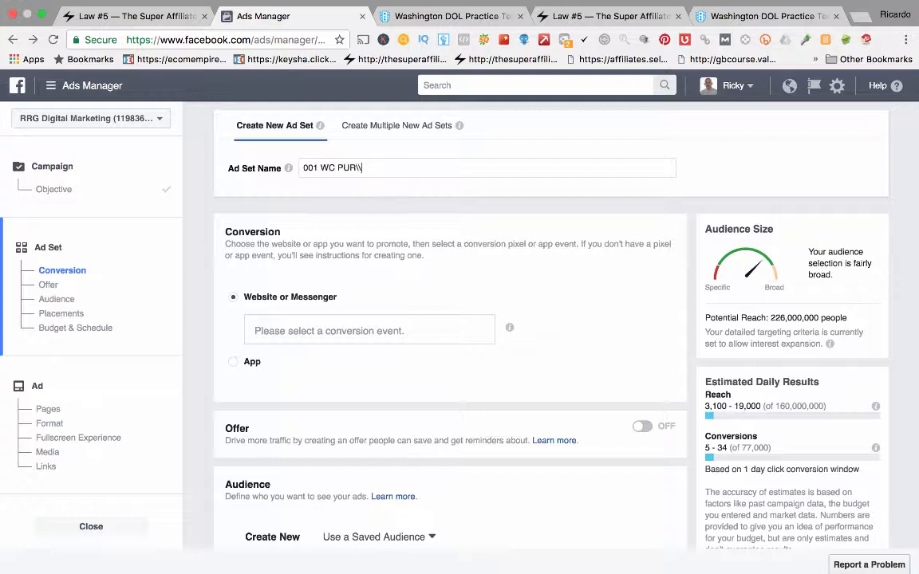
type("Mom Necklace\\\\USA")
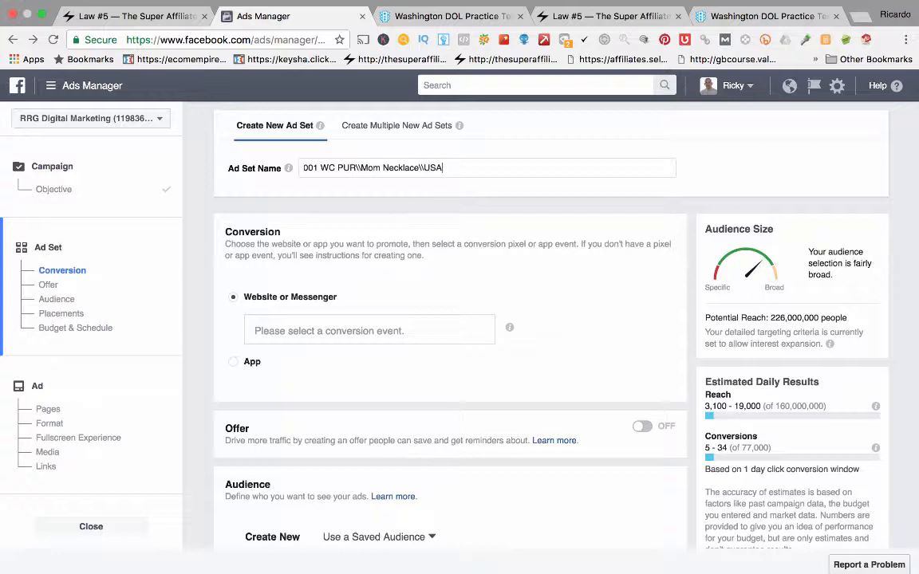
type("\\24\\")
key("BackSpace")
type("-45\\\\M&D")
- Choose the Purchase event of the RRG Digital Marketing pixel as the ad set's conversion event
left_click(369, 331)
type("pur")
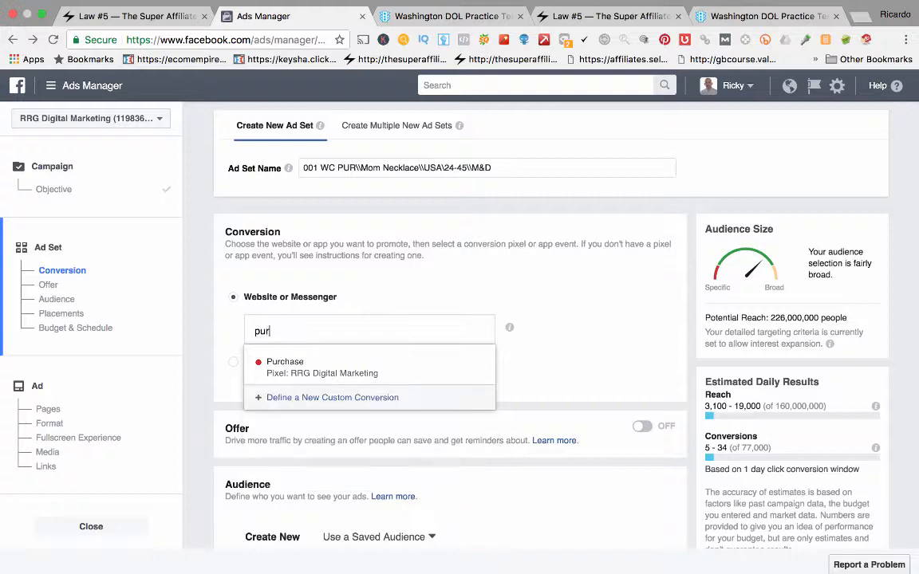
left_click(322, 367)
- Limit the United States audience location to people who live in this location
scroll(369, 367, "down", 6)
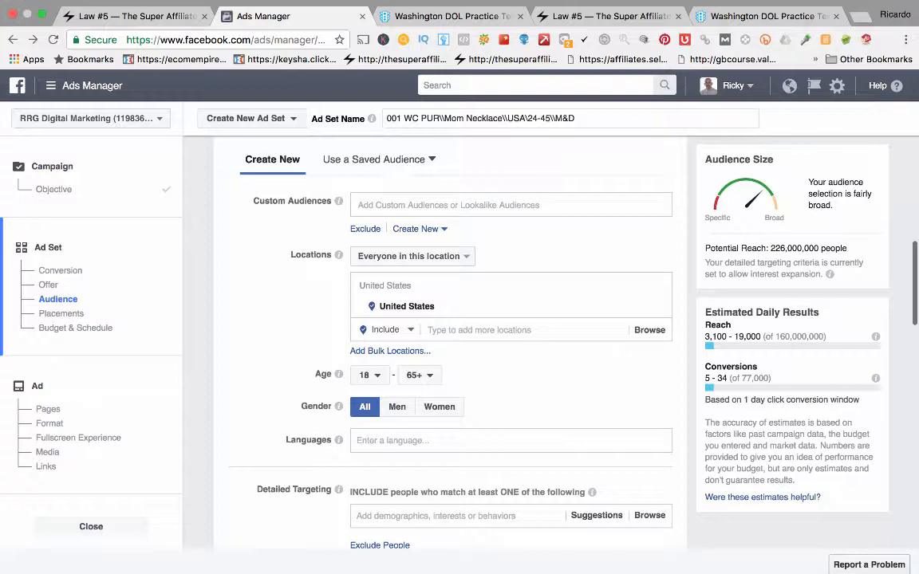
left_click(412, 256)
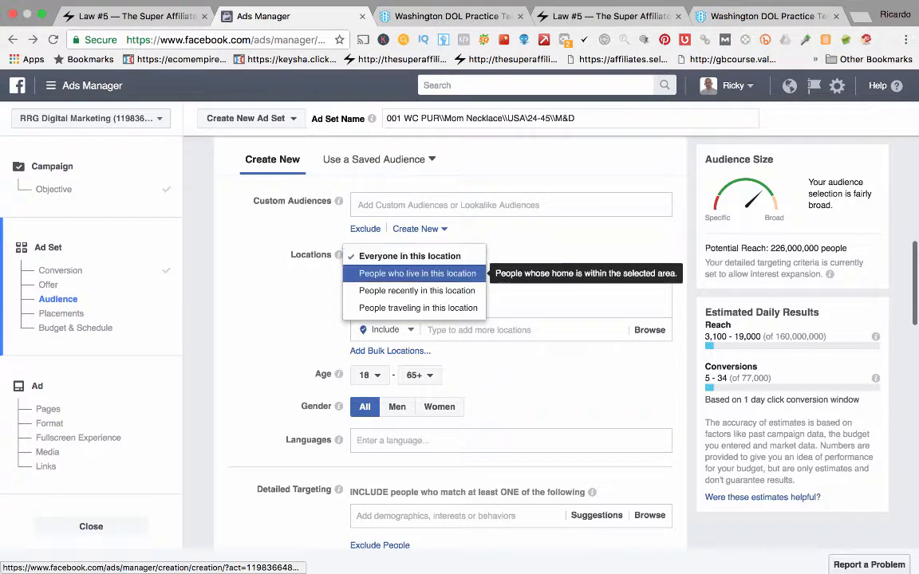
left_click(410, 271)
- Set the audience's age range to 24-45 and limit its gender to women
left_click(370, 375)
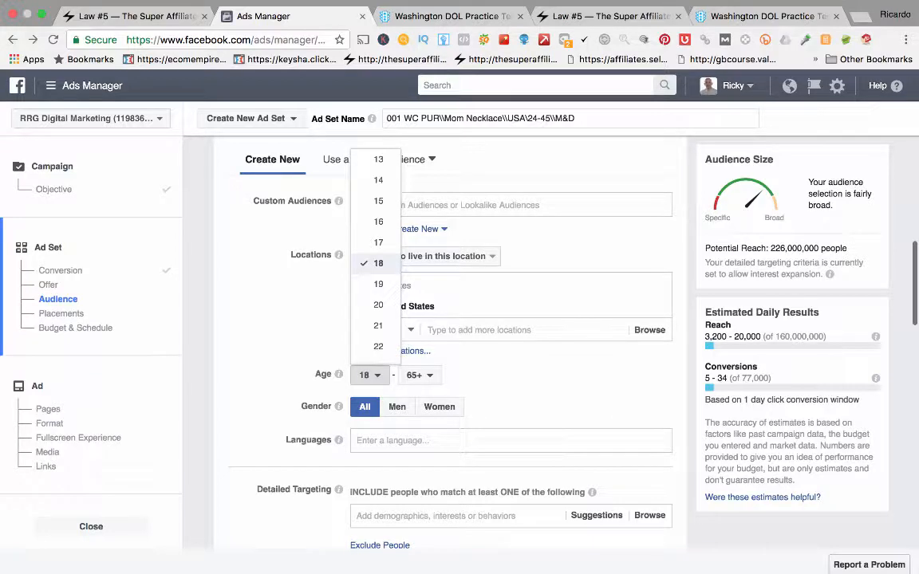
scroll(375, 255, "down", 3)
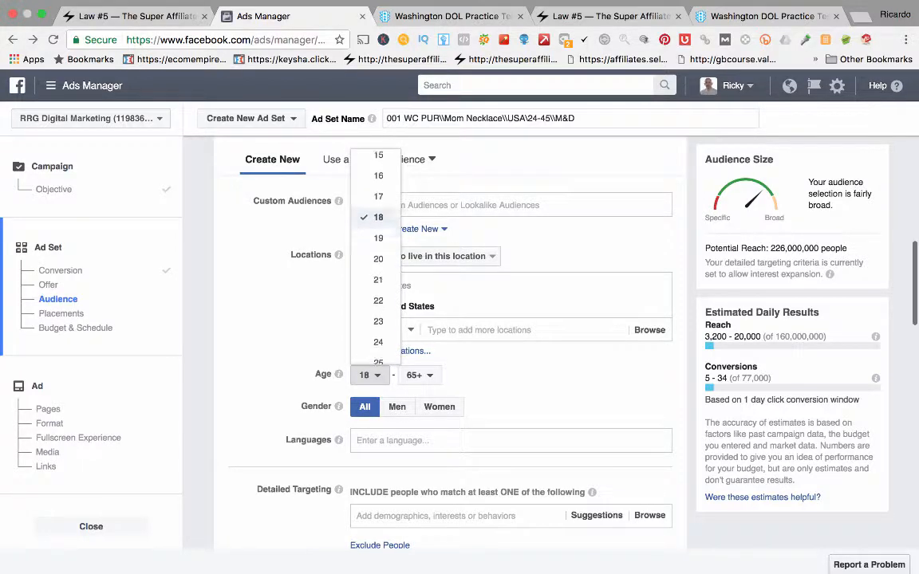
left_click(376, 310)
left_click(420, 375)
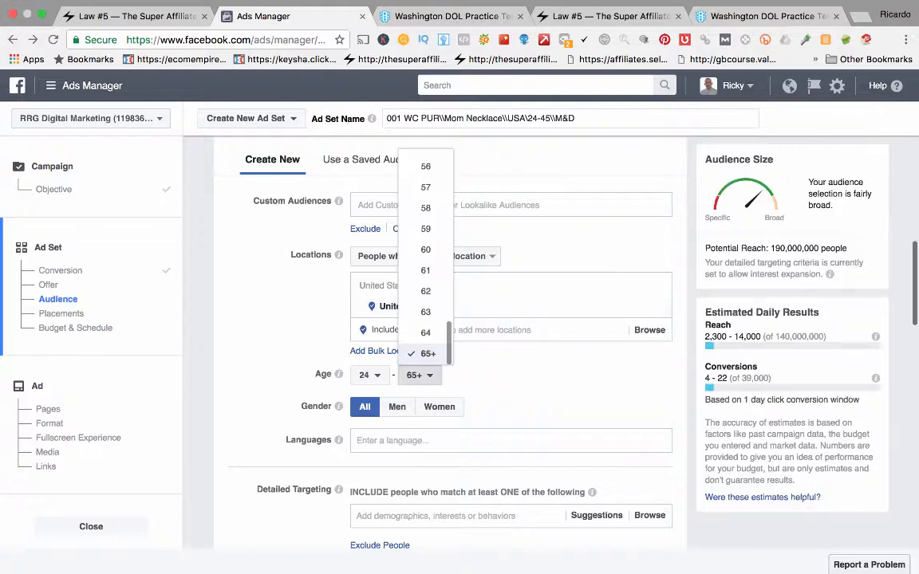
scroll(426, 275, "up", 8)
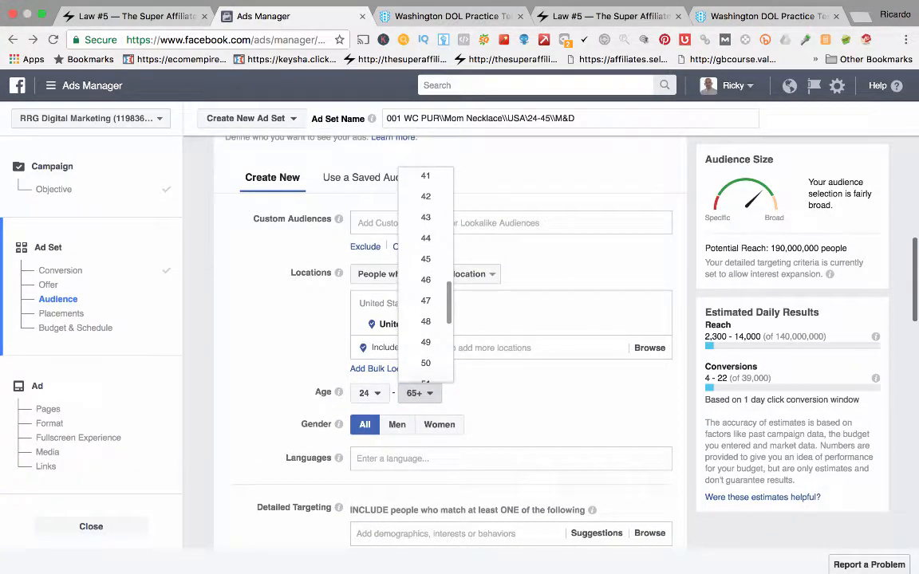
left_click(425, 254)
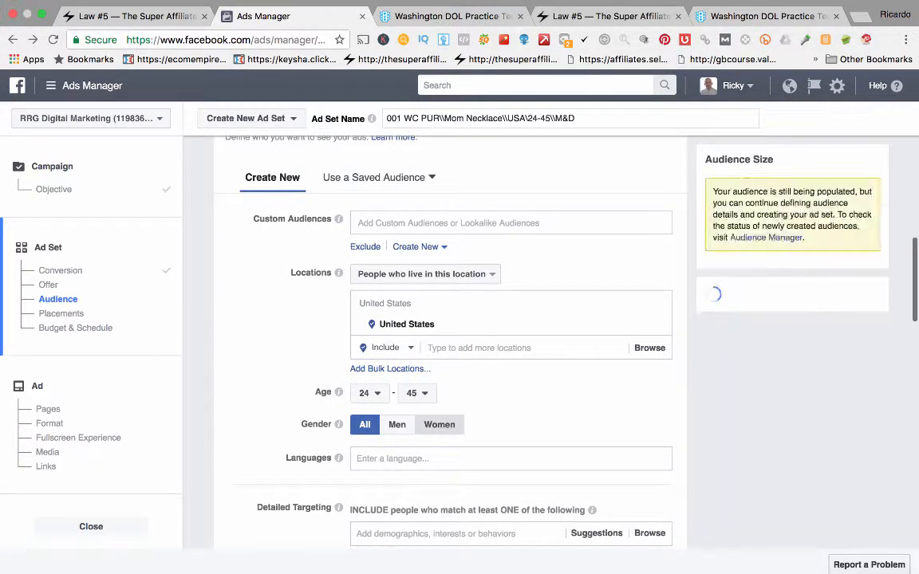
left_click(439, 424)
- Turn off expanding interests when it may increase conversions at a lower cost per conversion
scroll(444, 335, "down", 5)
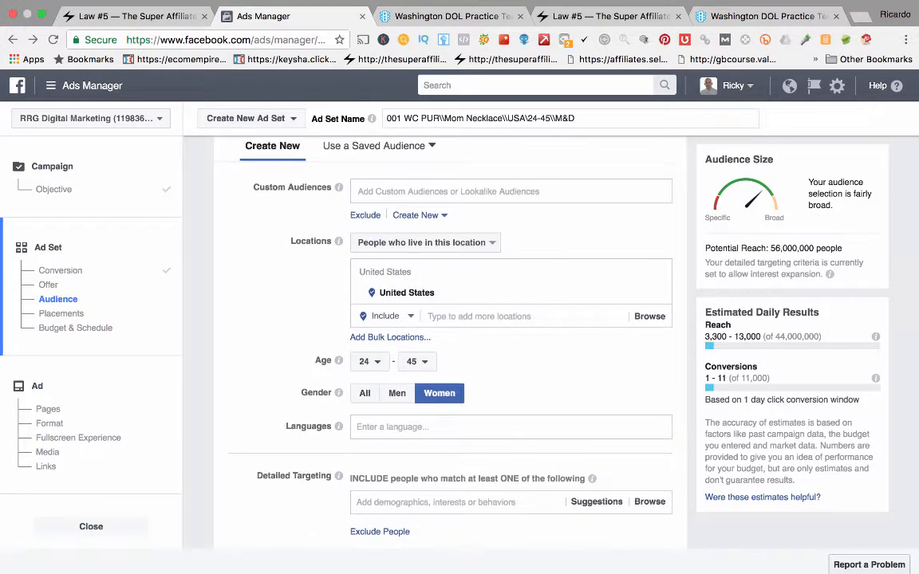
scroll(444, 335, "down", 2)
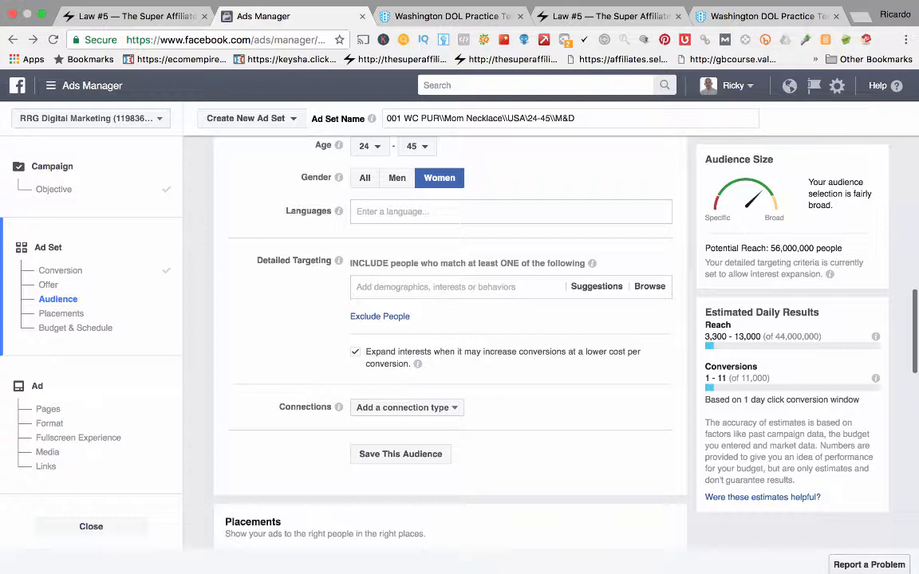
left_click(355, 352)
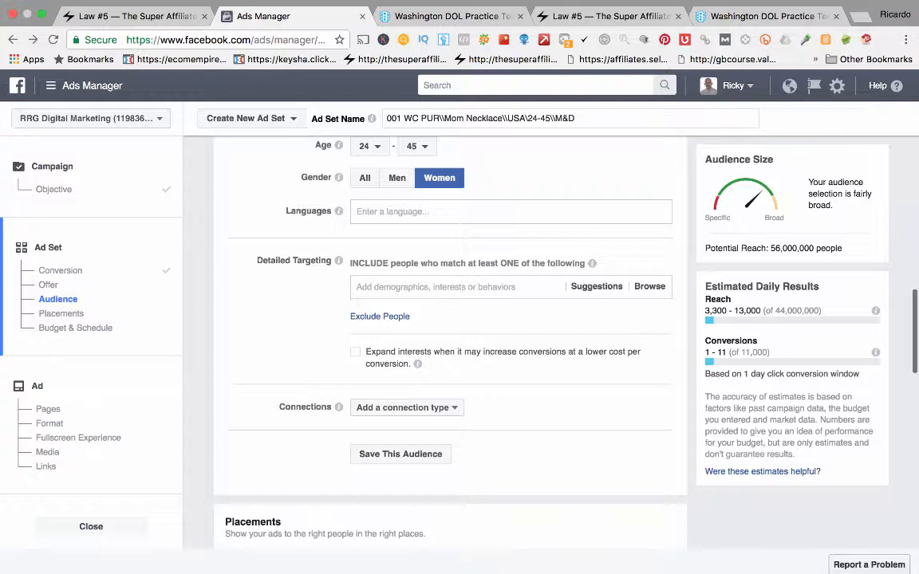
- Search the detailed targeting for baseball mom and add the Baseball Mom interest
left_click(435, 287)
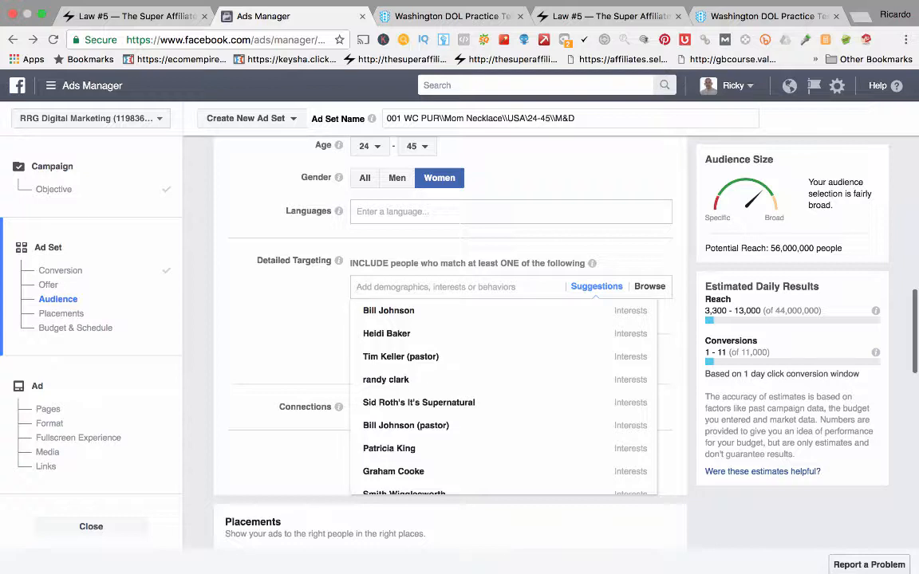
type("bs")
key("BackSpace")
type("aseball")
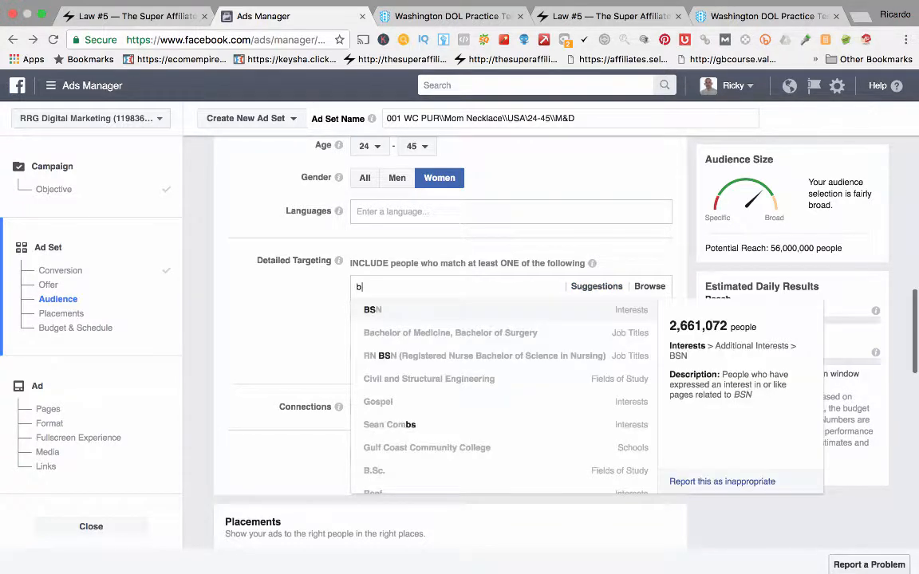
type(" mo")
key("Return")
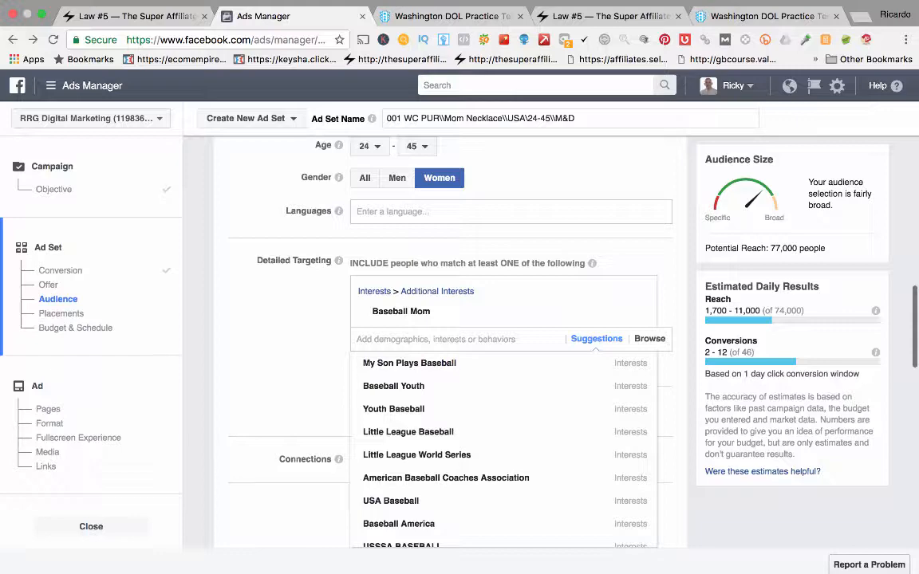
- Add the suggested interests My Son Plays Baseball, Baseball Youth and Youth Baseball to the detailed targeting
left_click(409, 364)
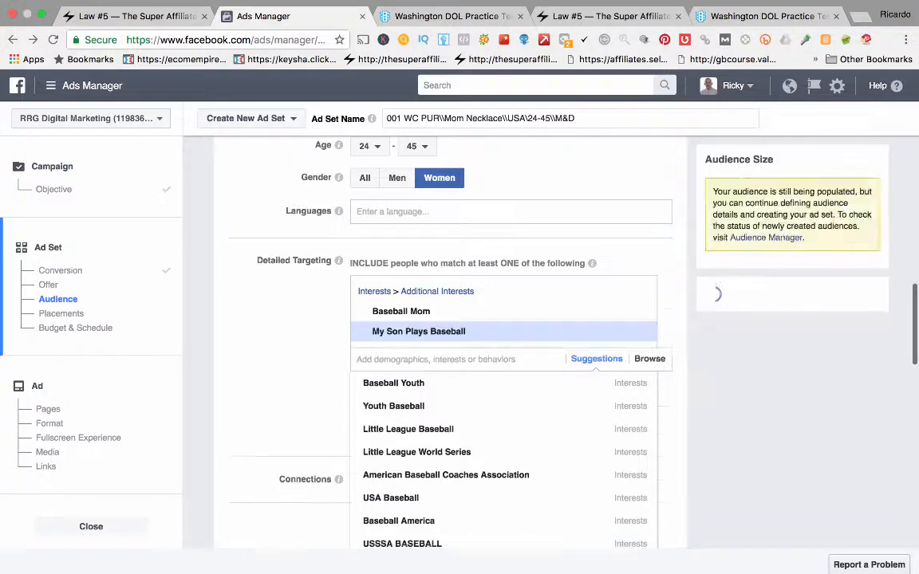
left_click(395, 383)
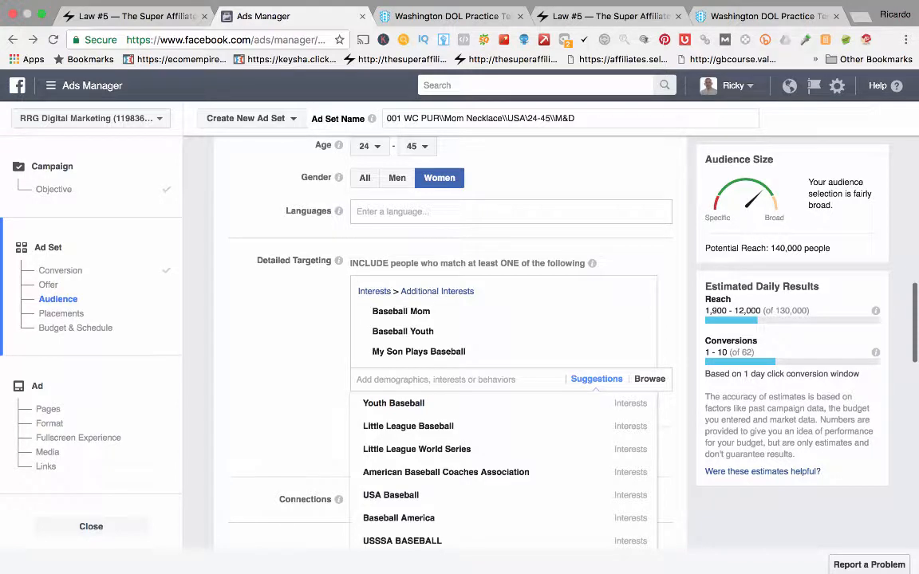
left_click(393, 403)
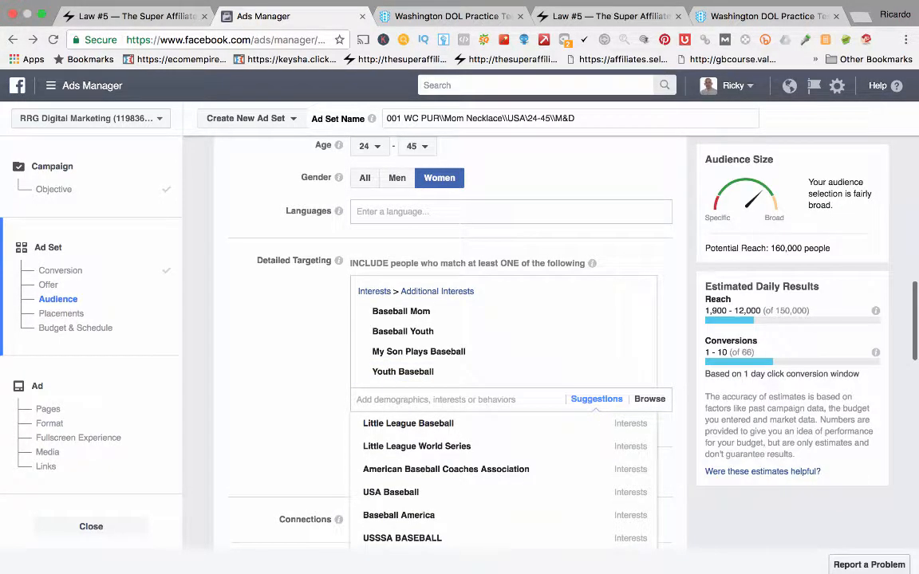
- Review the remaining suggested baseball interests and their audience sizes for the detailed targeting, then close the suggestions
scroll(449, 343, "up", 1)
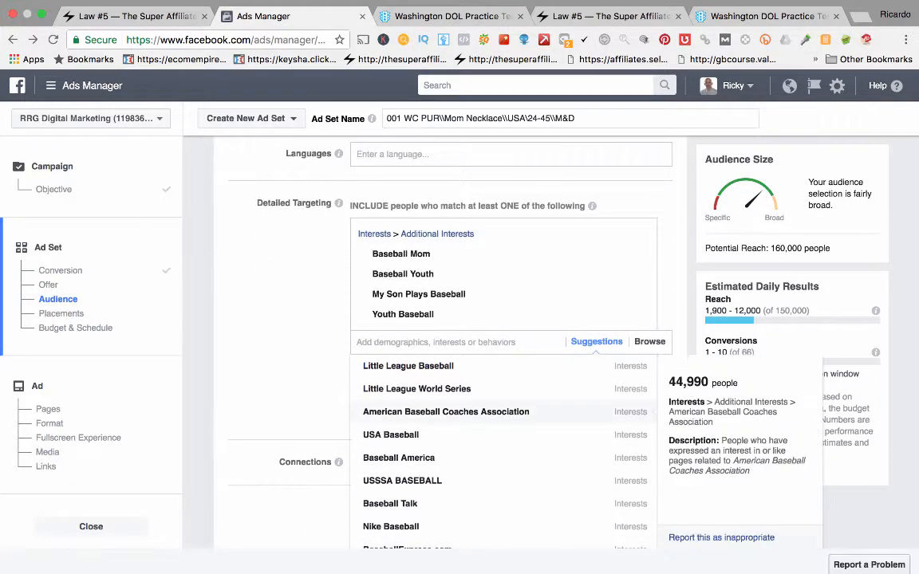
scroll(446, 407, "up", 1)
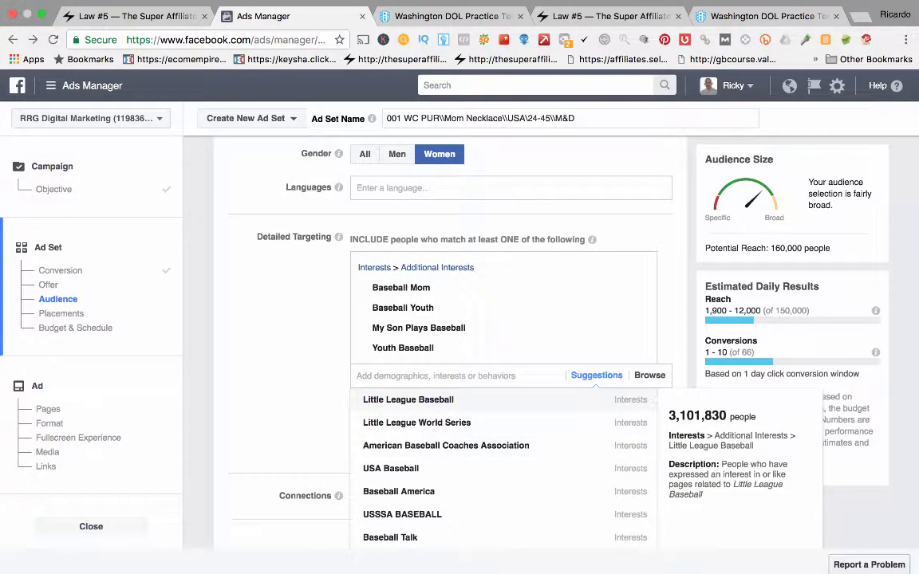
scroll(503, 467, "down", 3)
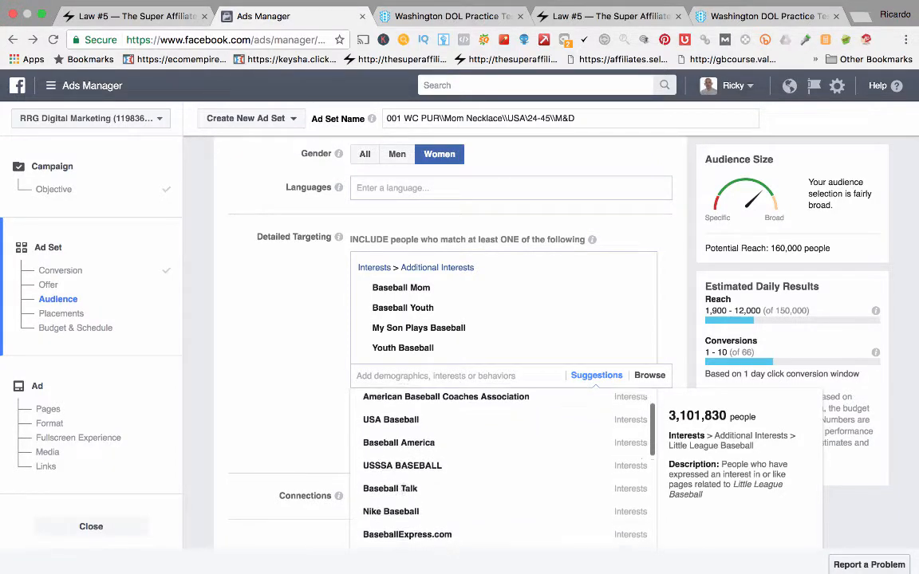
scroll(502, 470, "down", 2)
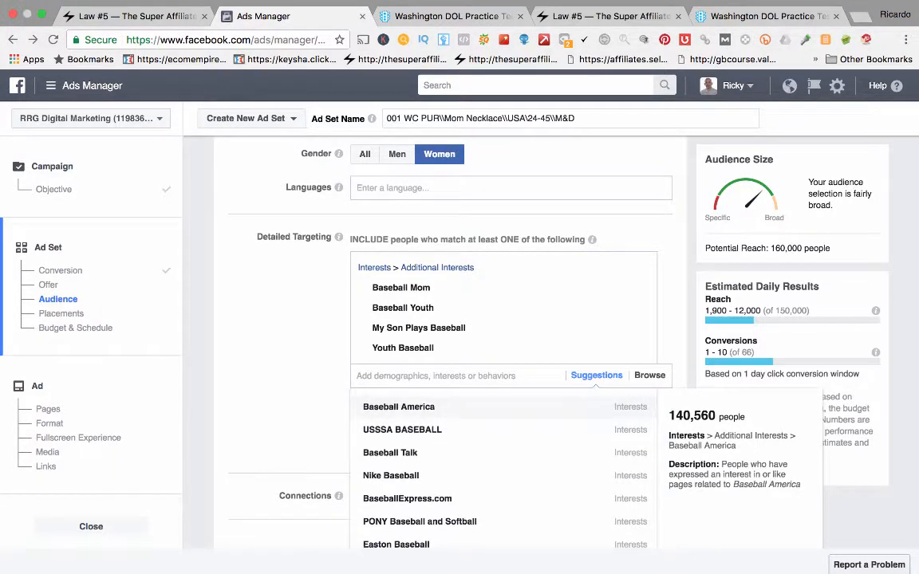
scroll(502, 470, "down", 1)
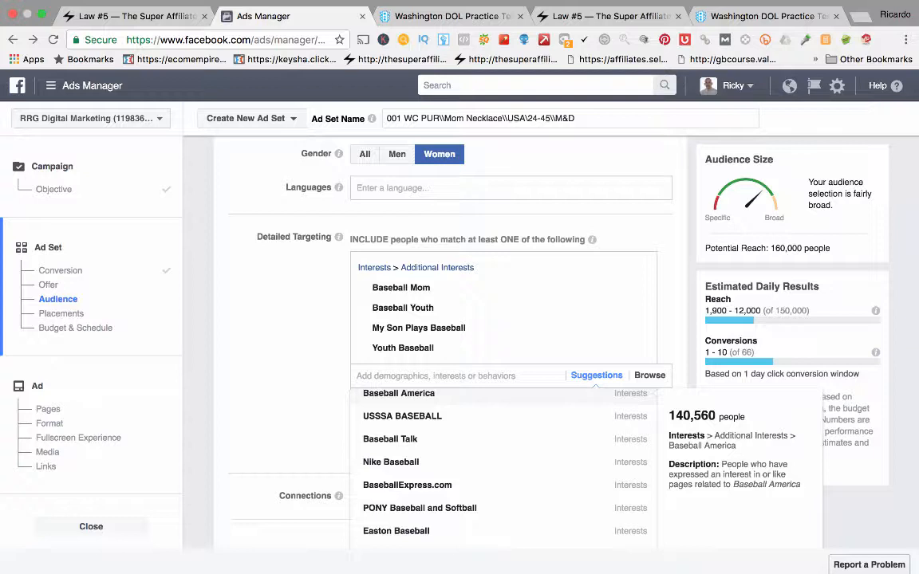
scroll(503, 471, "up", 2)
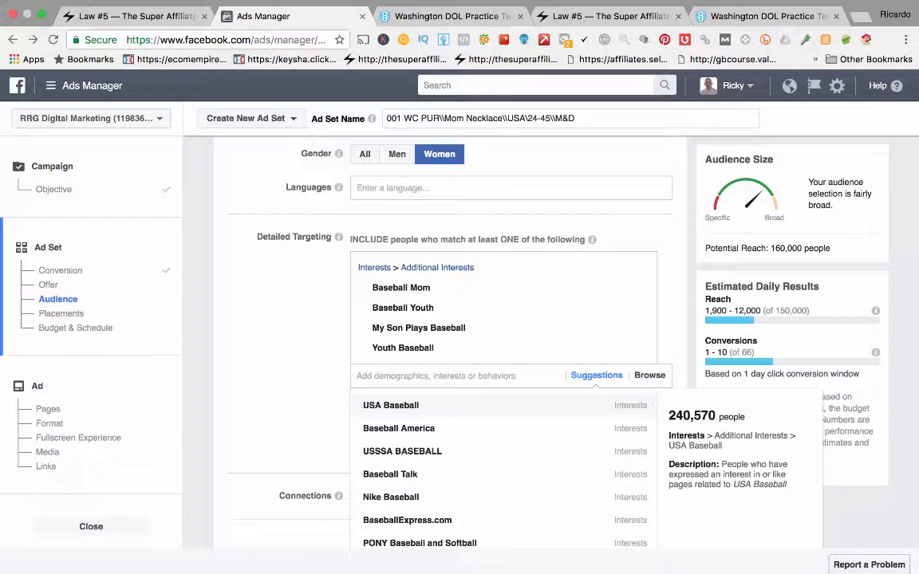
scroll(503, 446, "down", 5)
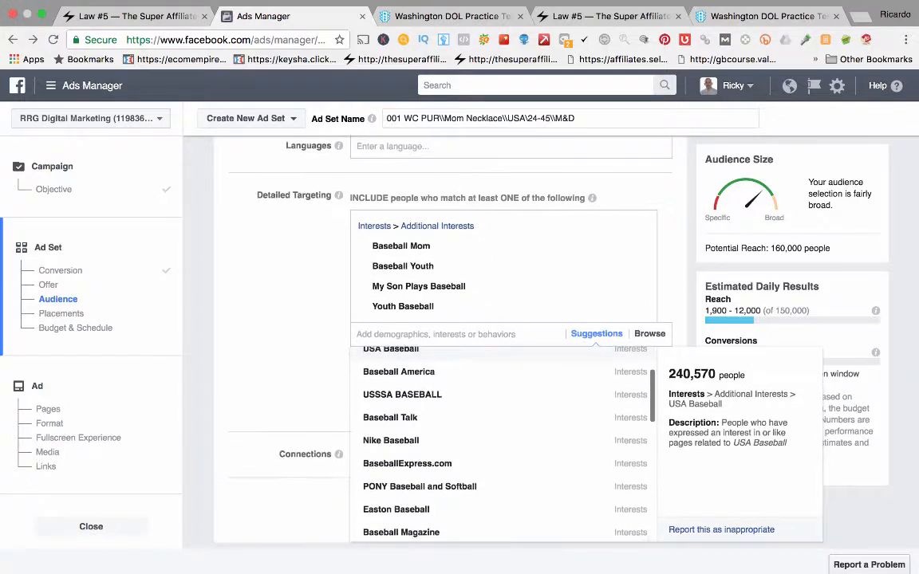
scroll(503, 446, "down", 3)
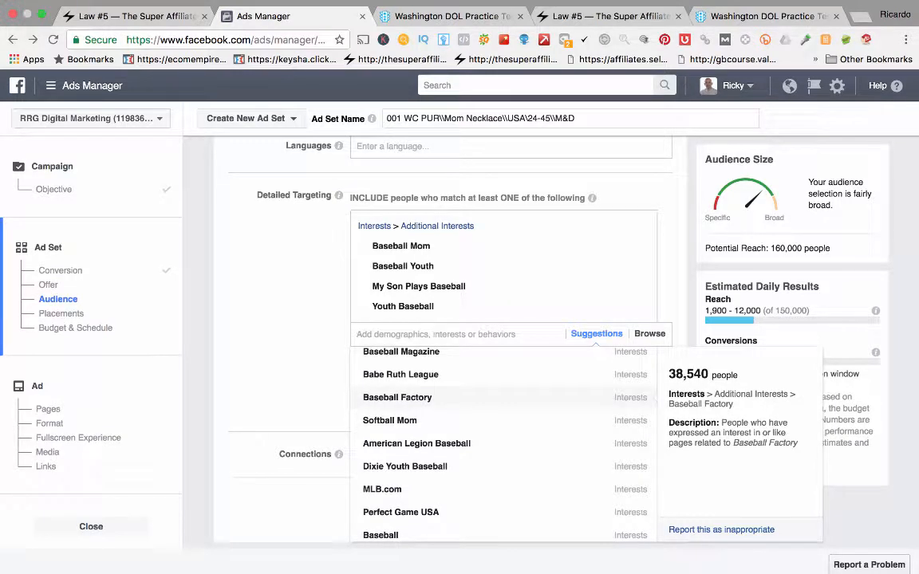
scroll(503, 398, "down", 3)
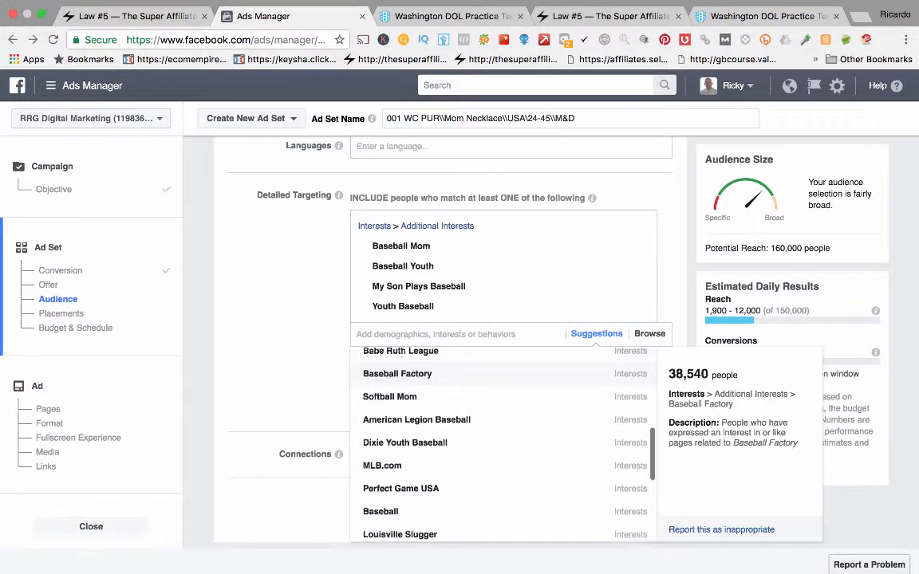
scroll(503, 438, "down", 5)
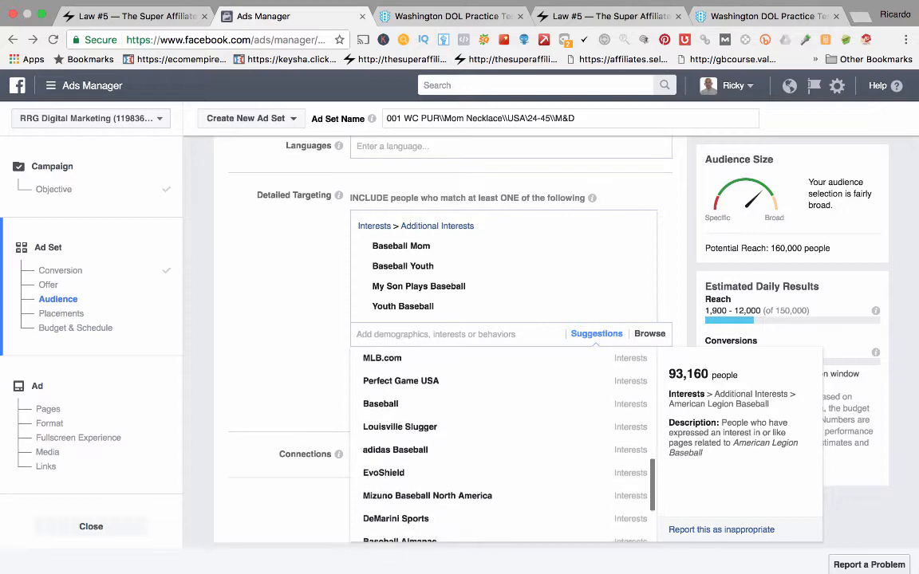
scroll(502, 407, "up", 10)
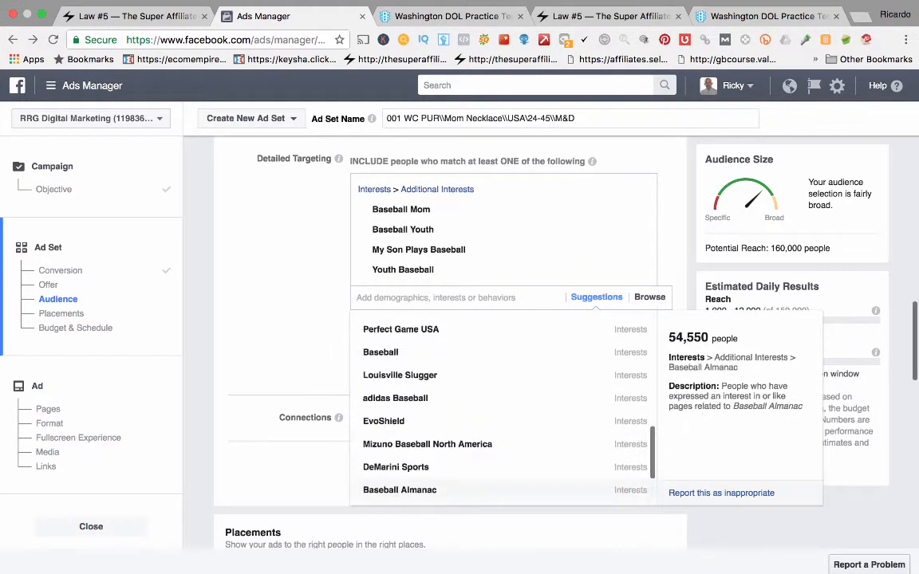
scroll(503, 407, "up", 5)
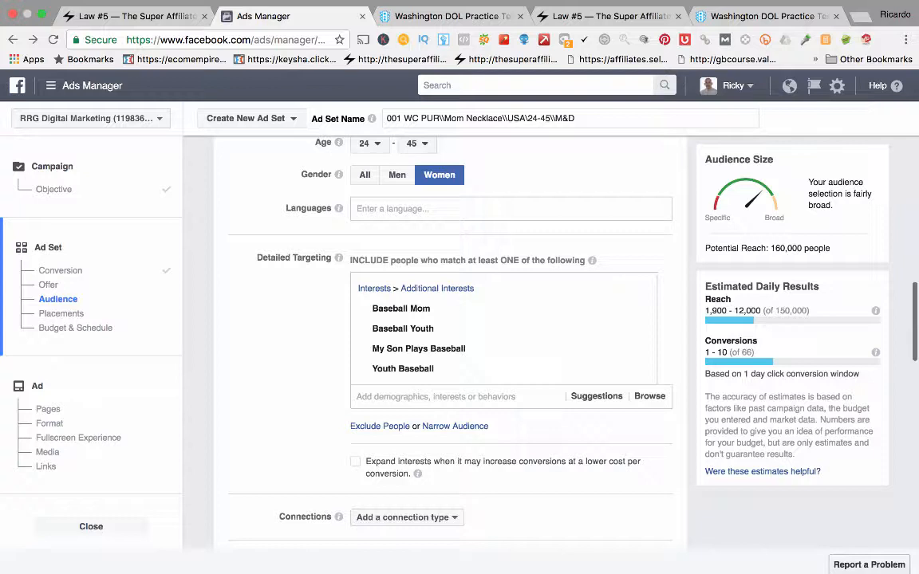
left_click(456, 397)
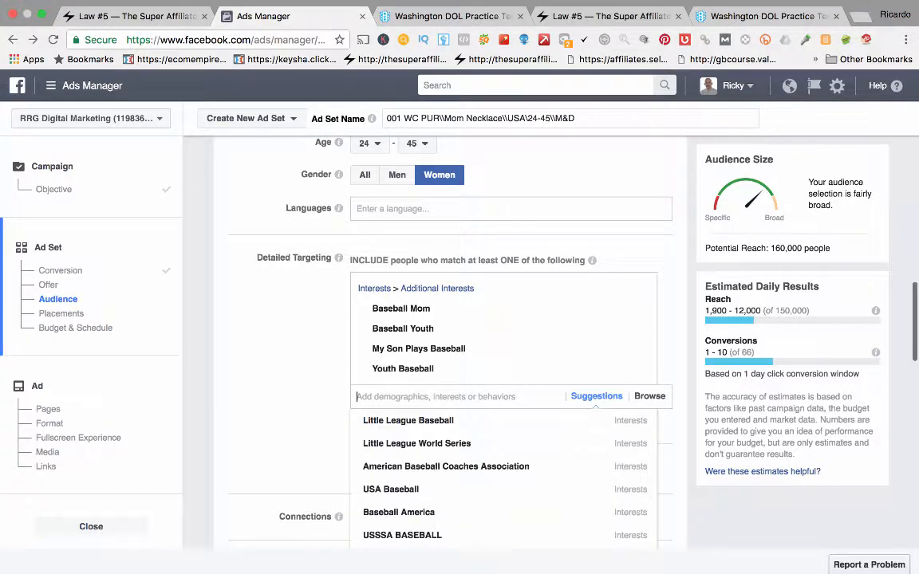
key("Escape")
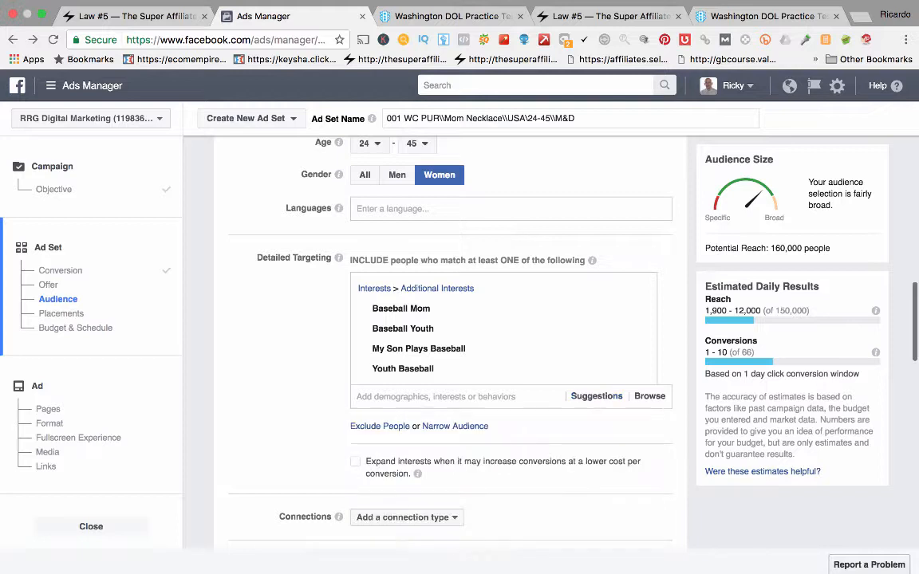
- Browse the detailed targeting demographics and examine the Education Level options and their audience sizes, then collapse Education
left_click(649, 397)
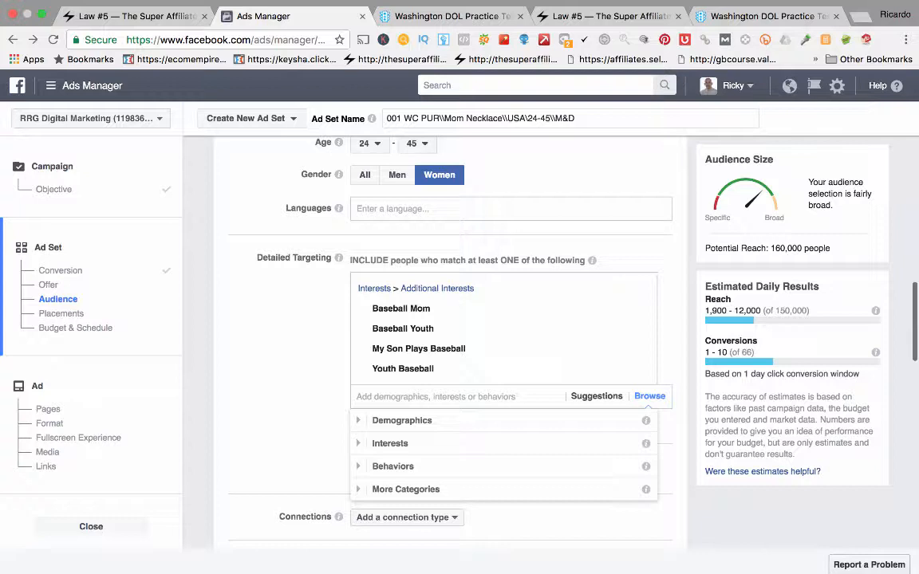
left_click(359, 420)
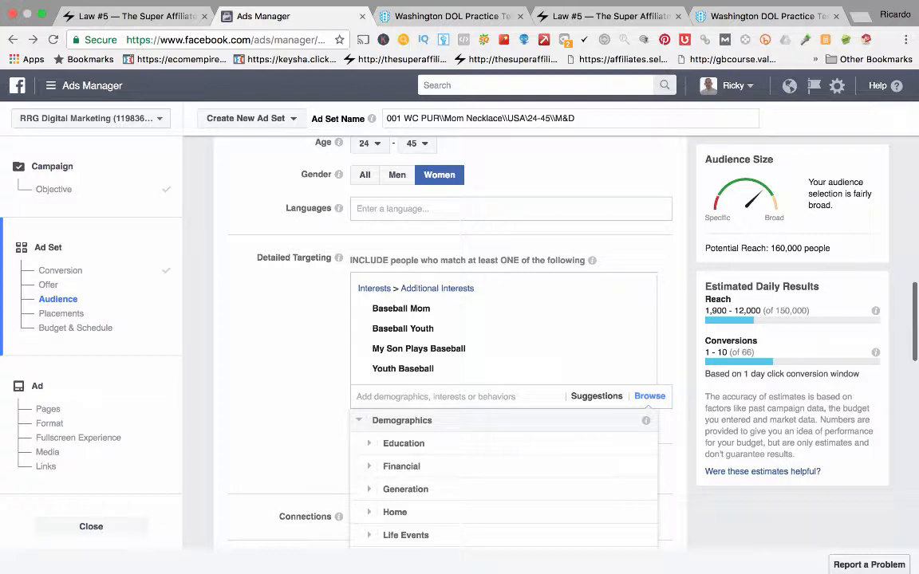
left_click(369, 443)
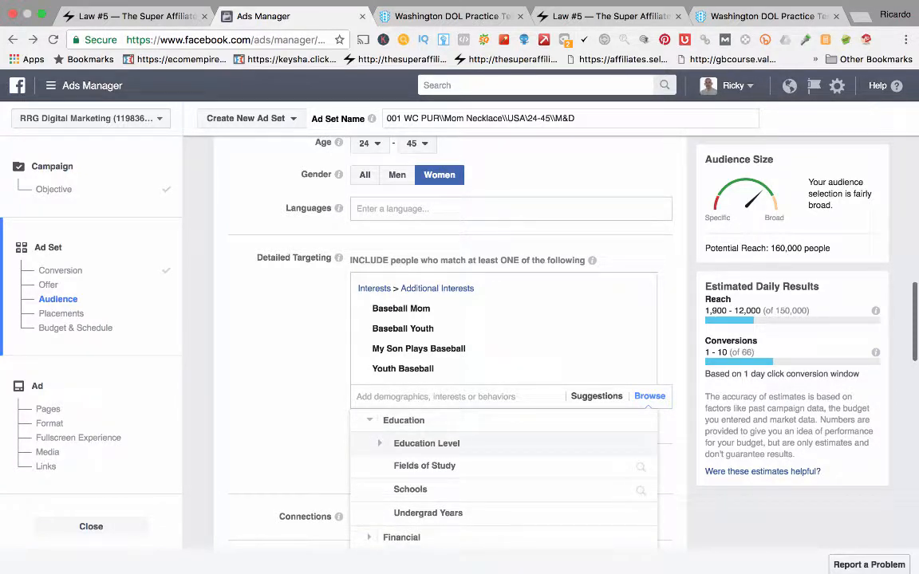
left_click(380, 443)
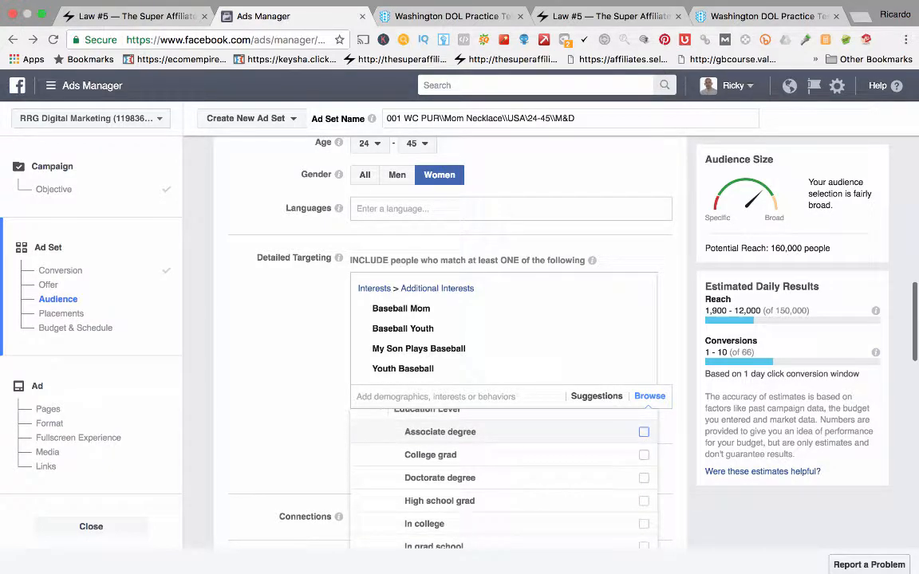
scroll(478, 437, "down", 1)
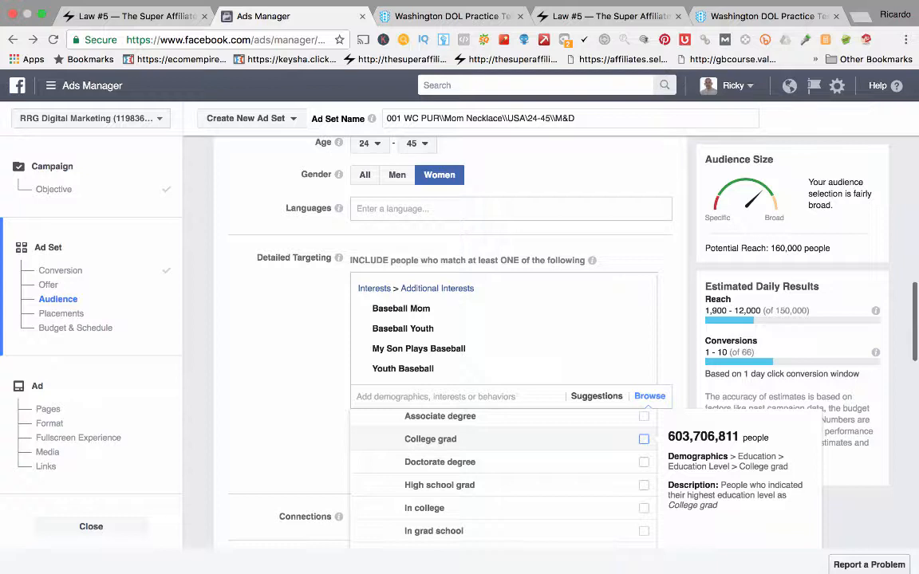
scroll(644, 445, "down", 2)
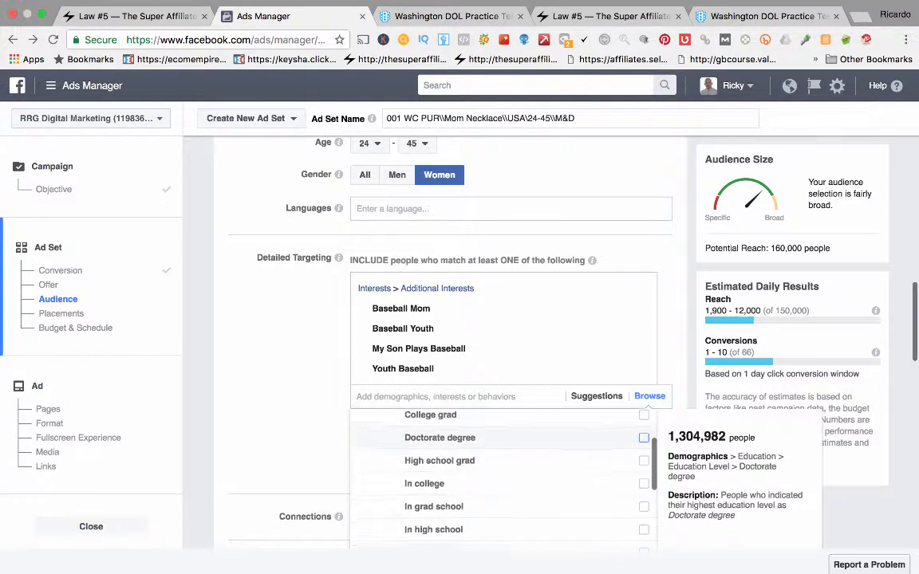
scroll(644, 445, "down", 3)
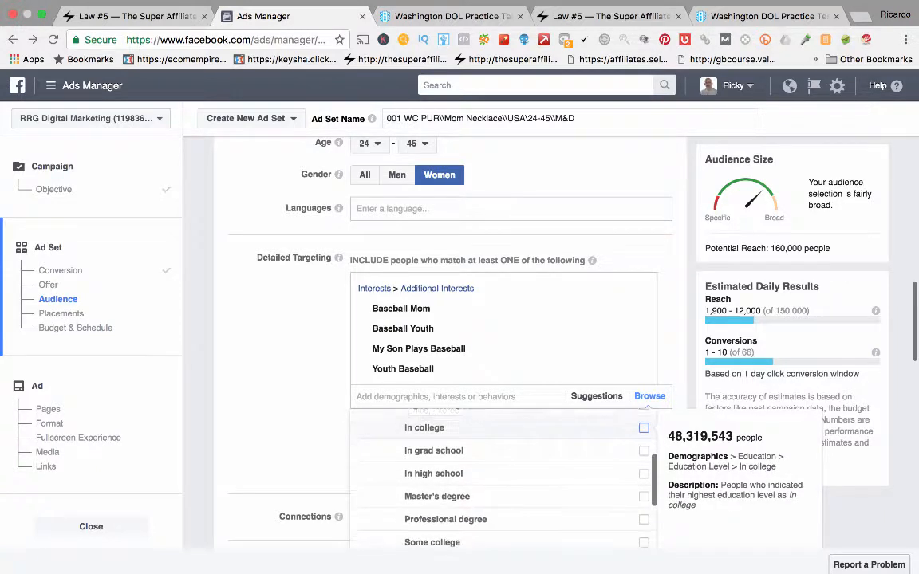
scroll(644, 437, "down", 4)
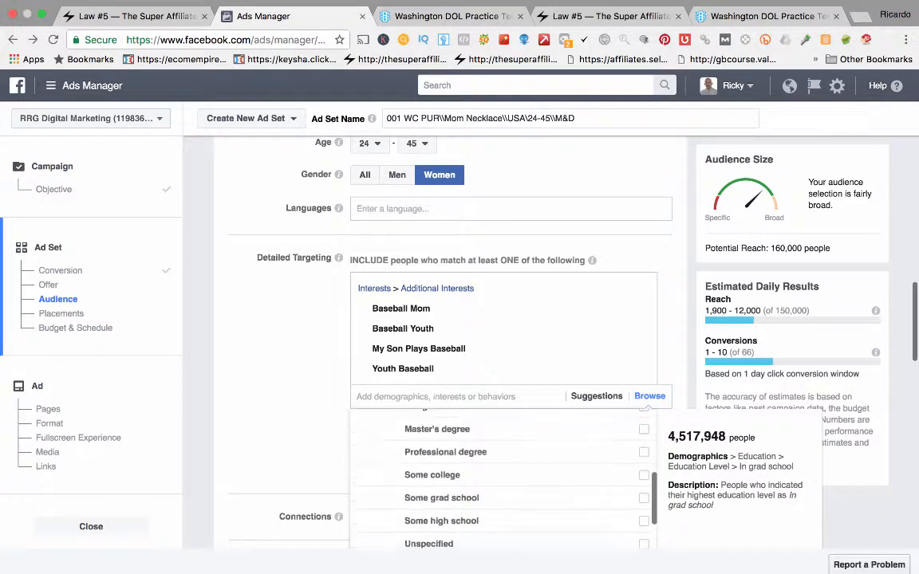
scroll(643, 479, "down", 1)
scroll(644, 478, "up", 3)
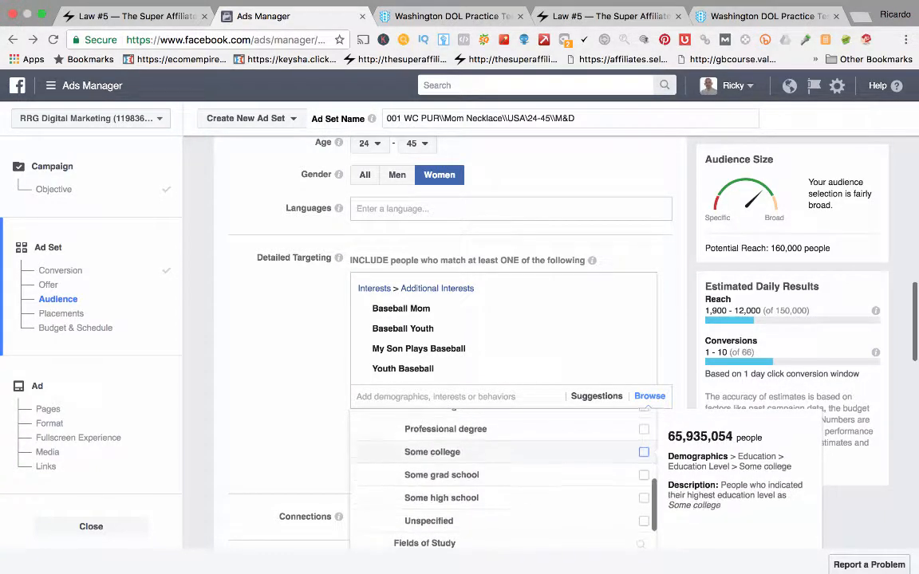
scroll(644, 478, "up", 9)
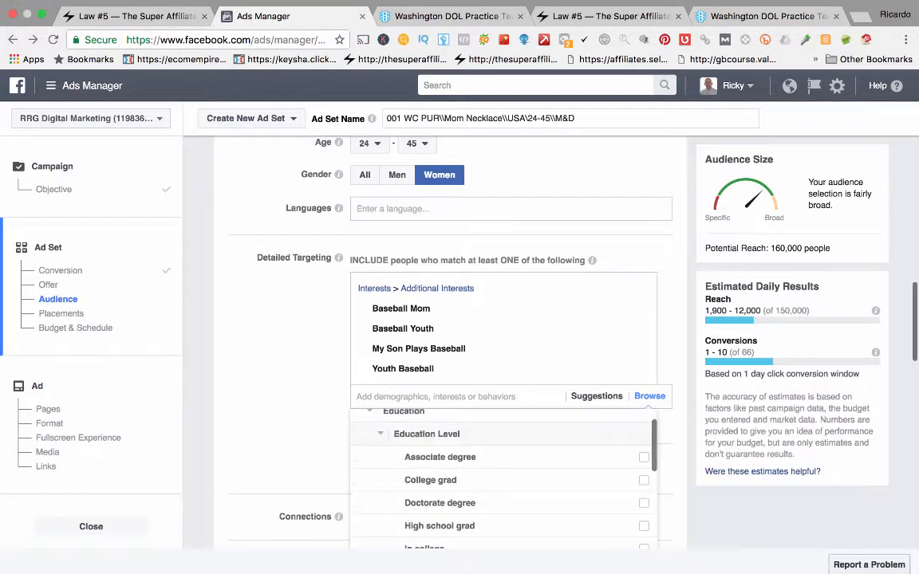
scroll(644, 478, "down", 10)
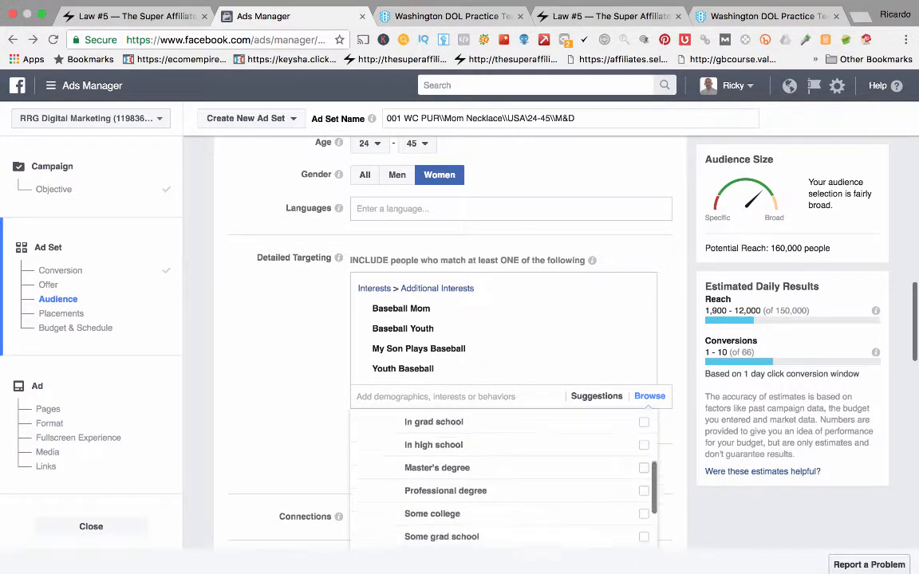
scroll(643, 434, "down", 3)
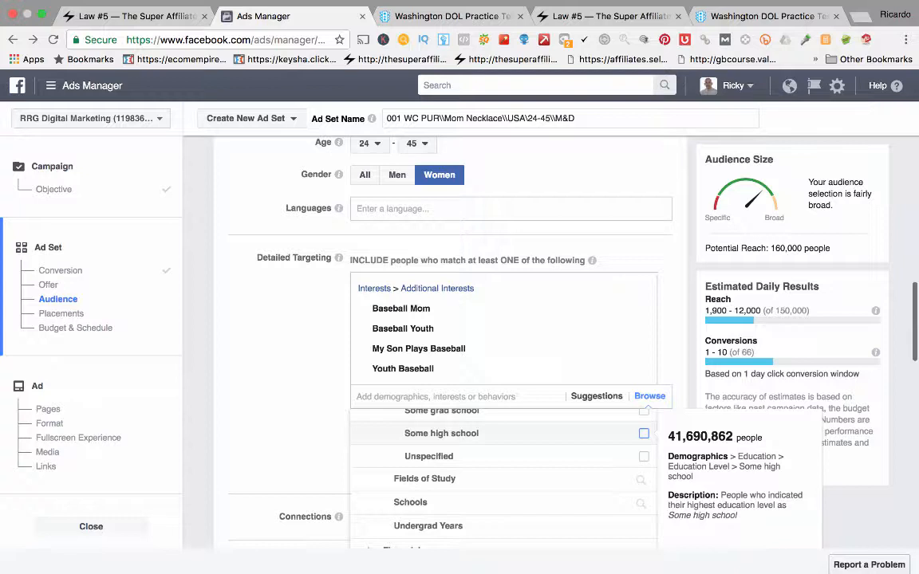
scroll(503, 435, "down", 1)
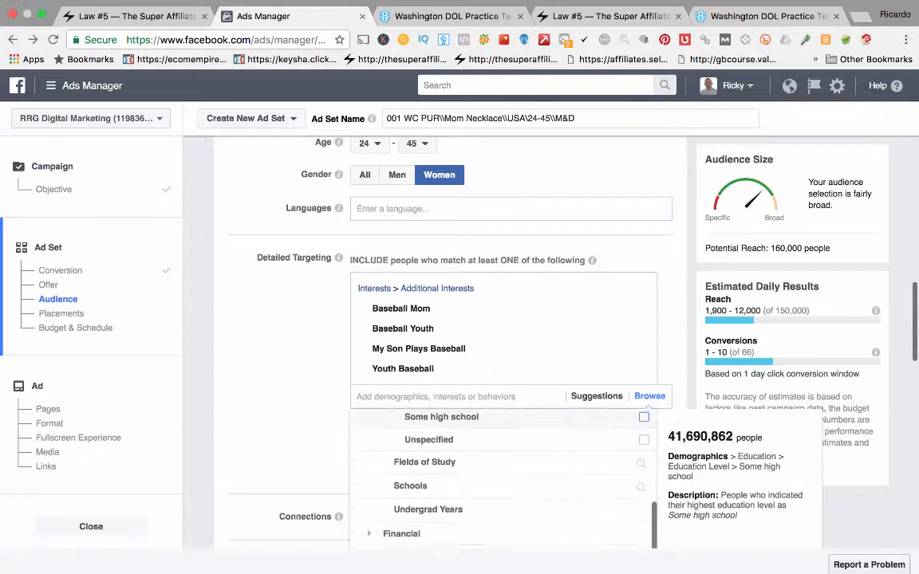
scroll(502, 439, "up", 5)
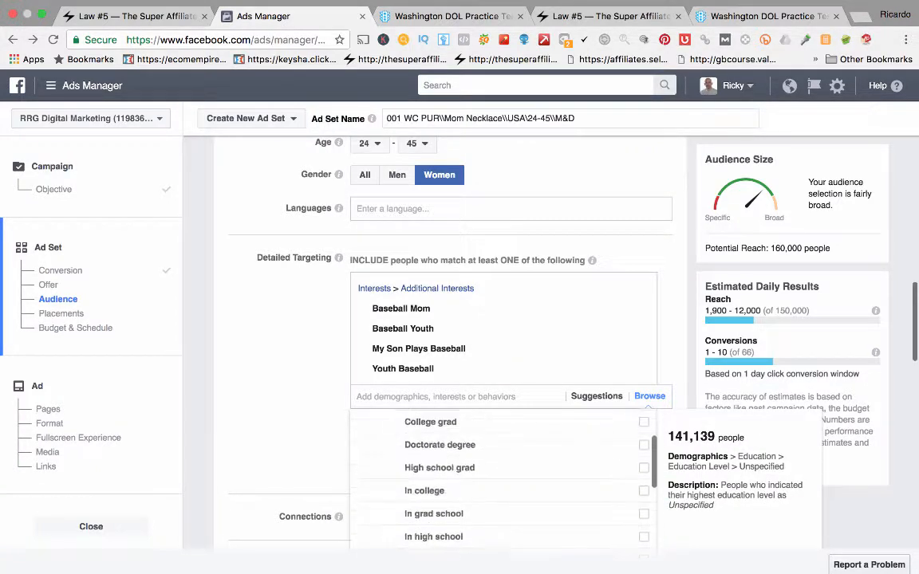
scroll(502, 439, "up", 1)
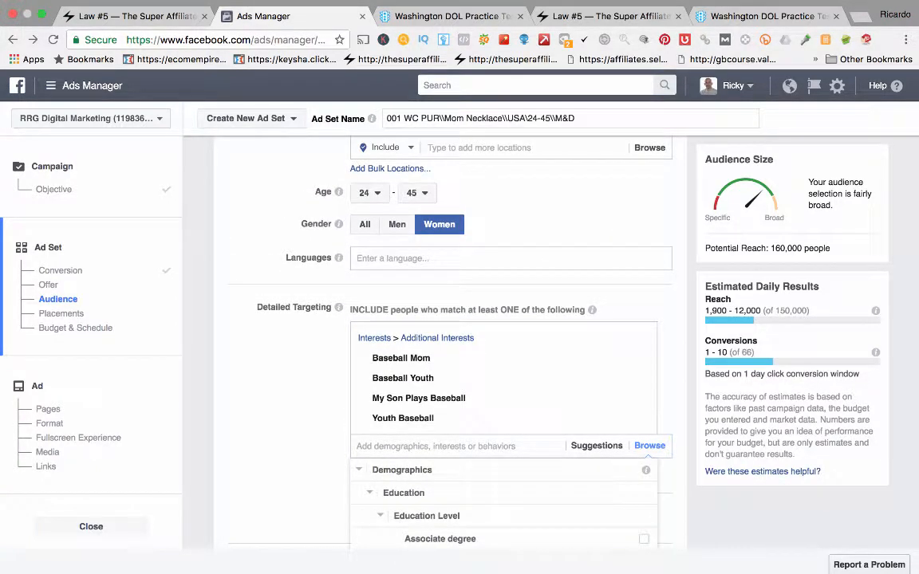
left_click(370, 493)
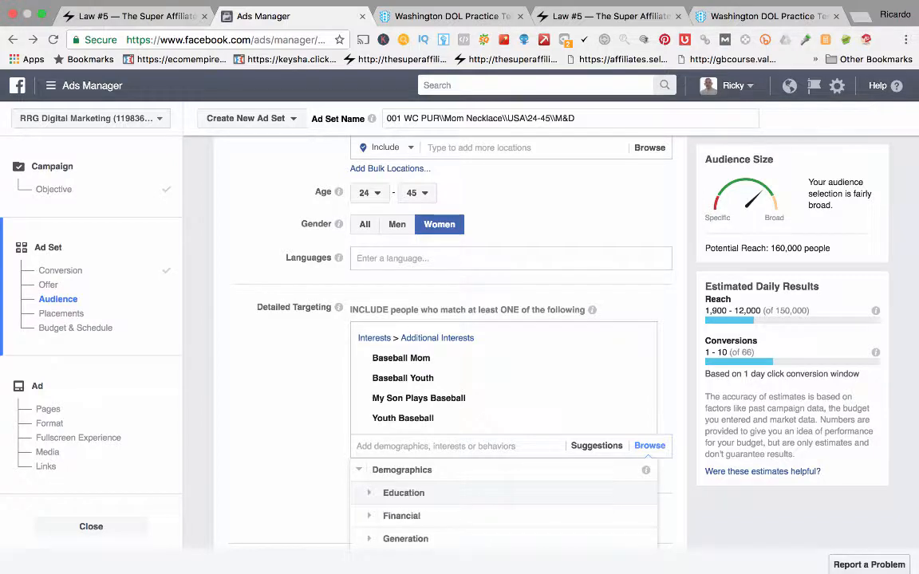
- Examine the household income brackets and their audience sizes under the Financial demographics
scroll(502, 503, "down", 1)
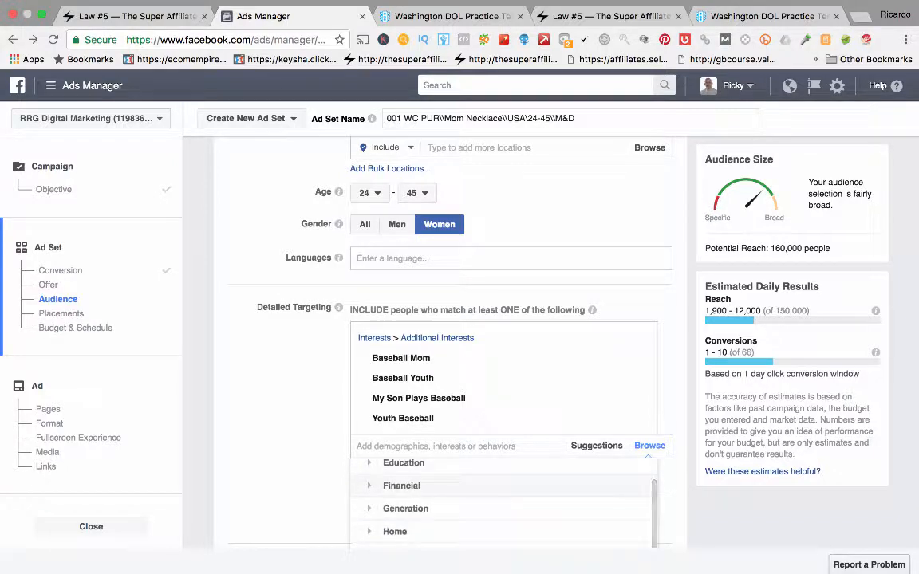
left_click(370, 487)
scroll(370, 488, "down", 1)
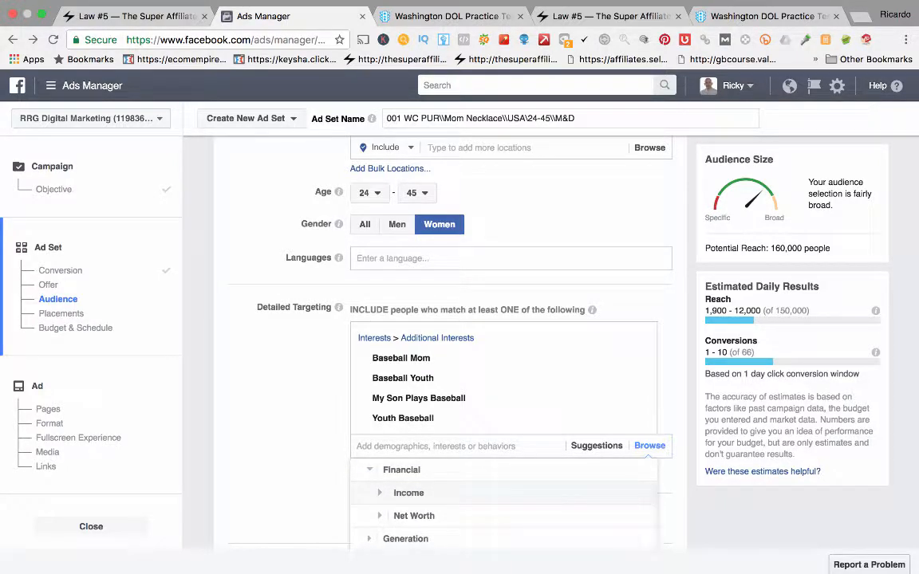
left_click(379, 493)
scroll(381, 491, "down", 1)
scroll(643, 488, "down", 1)
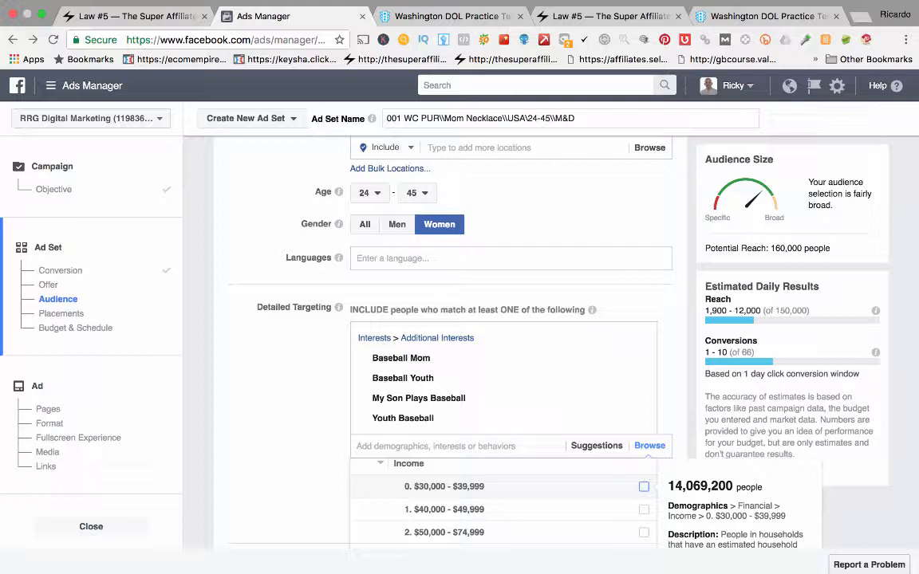
scroll(638, 483, "up", 2)
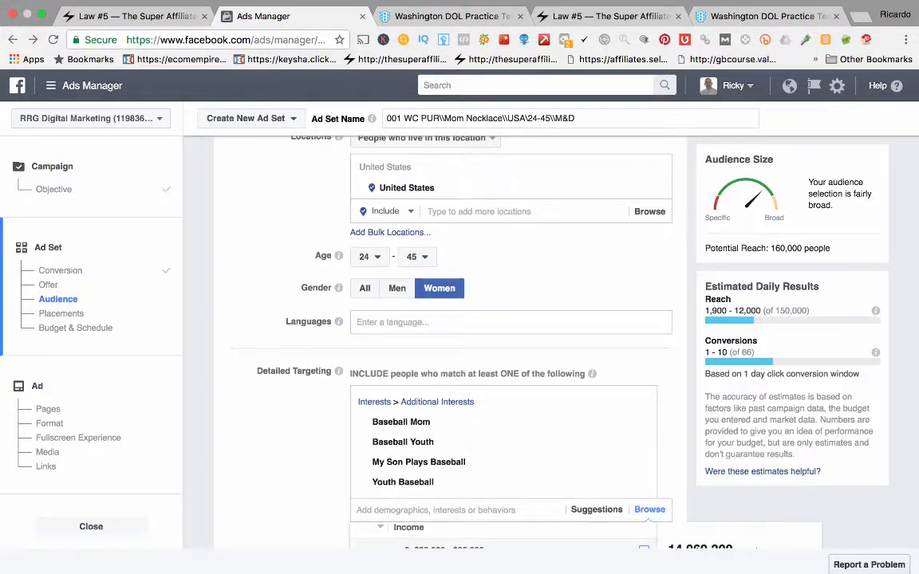
scroll(638, 482, "down", 3)
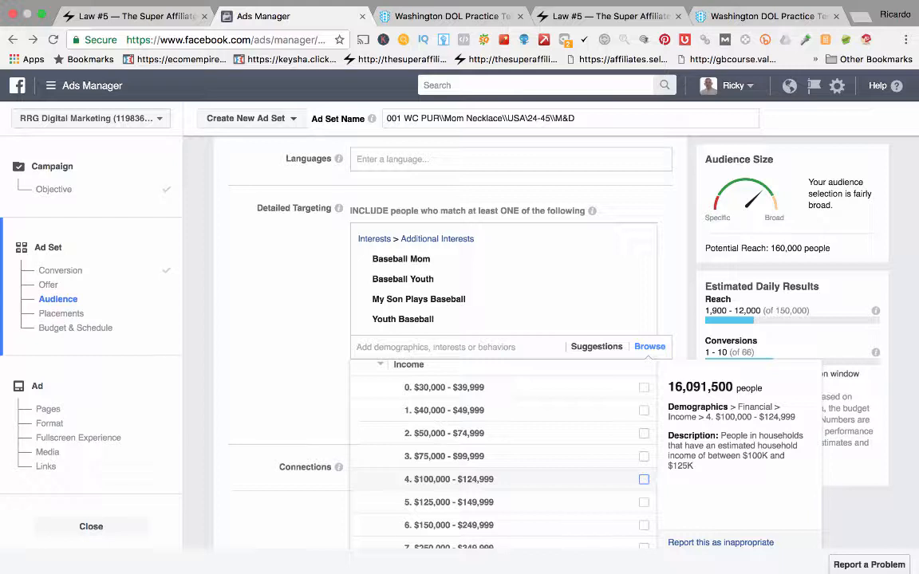
scroll(638, 479, "down", 2)
scroll(510, 487, "up", 5)
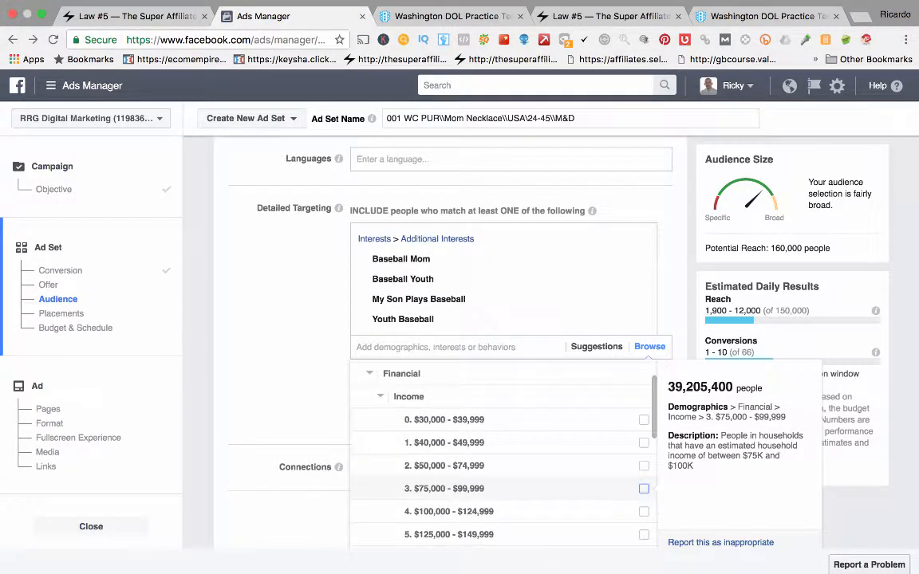
scroll(502, 463, "down", 3)
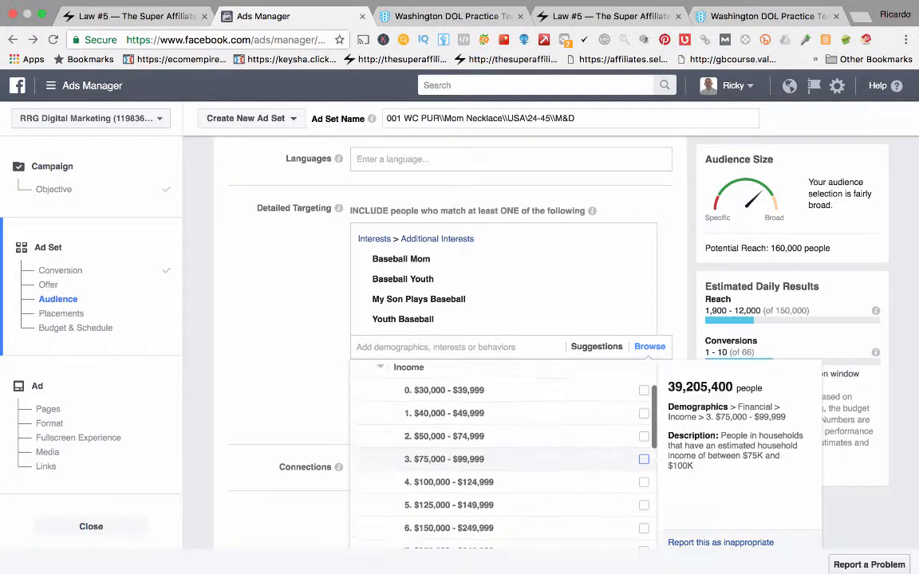
scroll(502, 462, "up", 2)
scroll(503, 463, "up", 1)
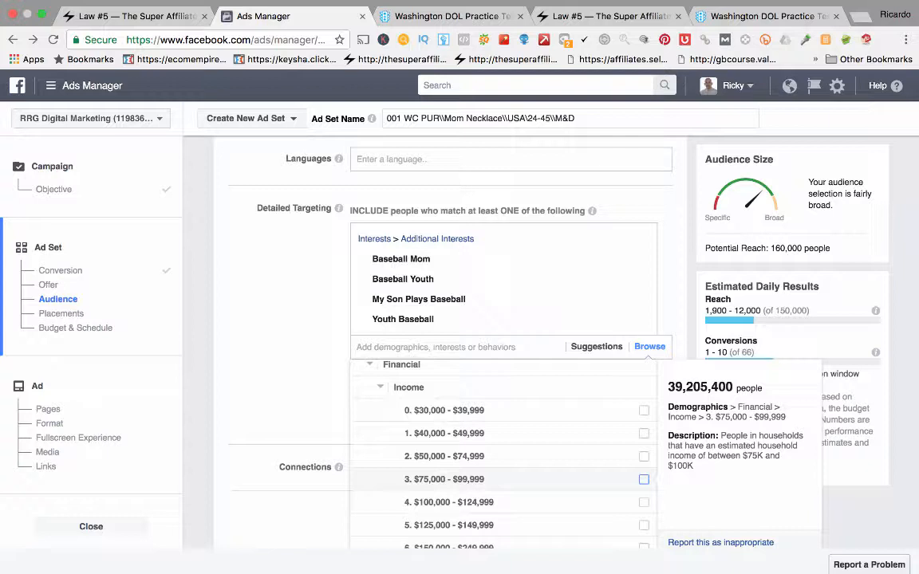
scroll(502, 454, "down", 5)
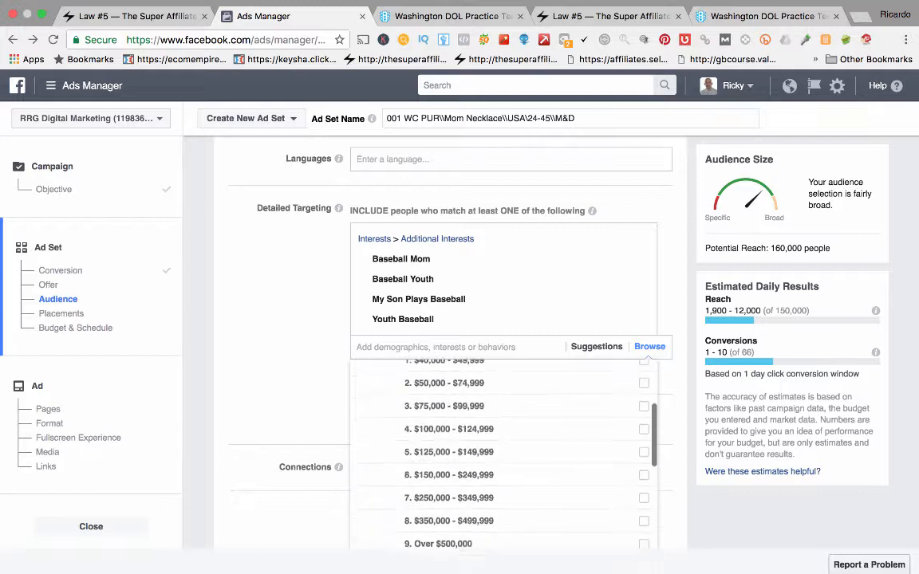
- Examine the Net Worth brackets and their Liquid assets ranges, then collapse the Financial demographics
left_click(414, 468)
scroll(414, 468, "down", 2)
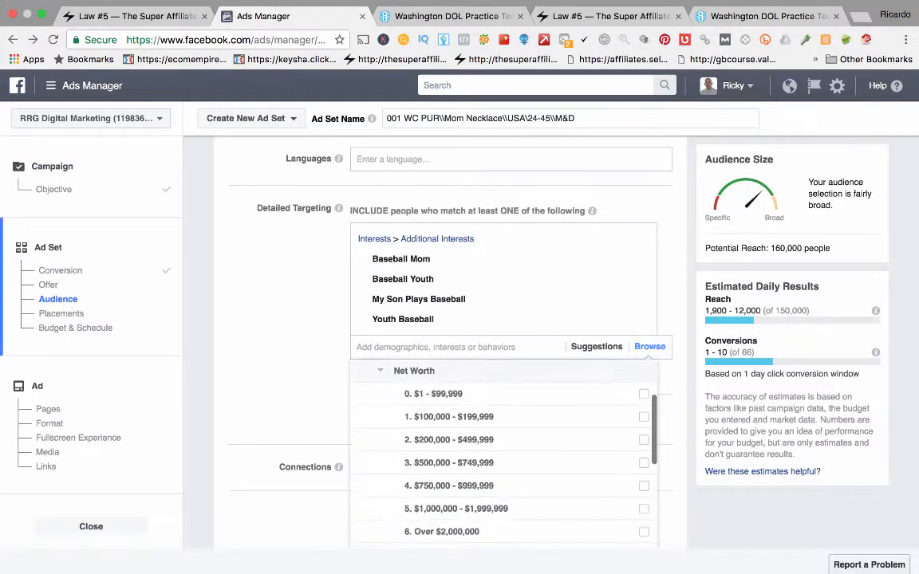
scroll(503, 467, "down", 3)
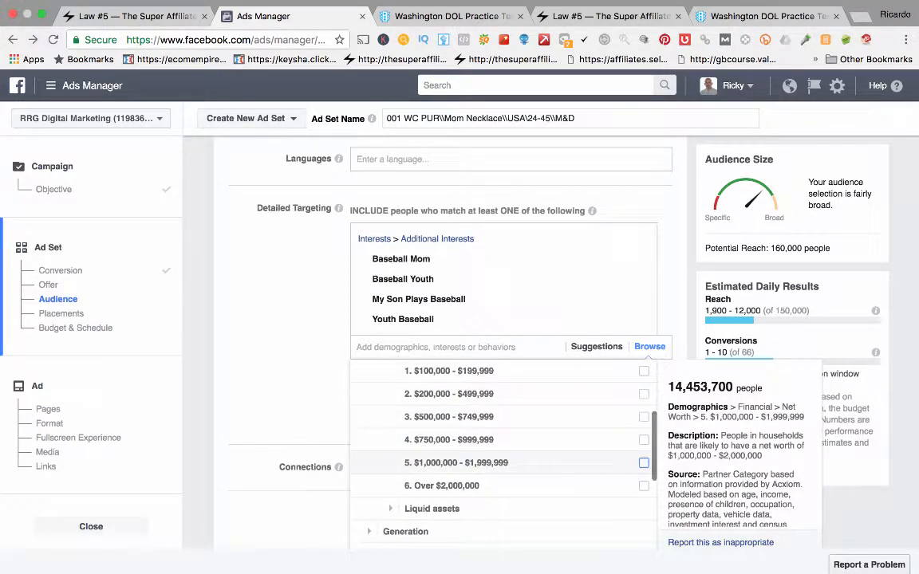
left_click(431, 474)
scroll(431, 474, "down", 3)
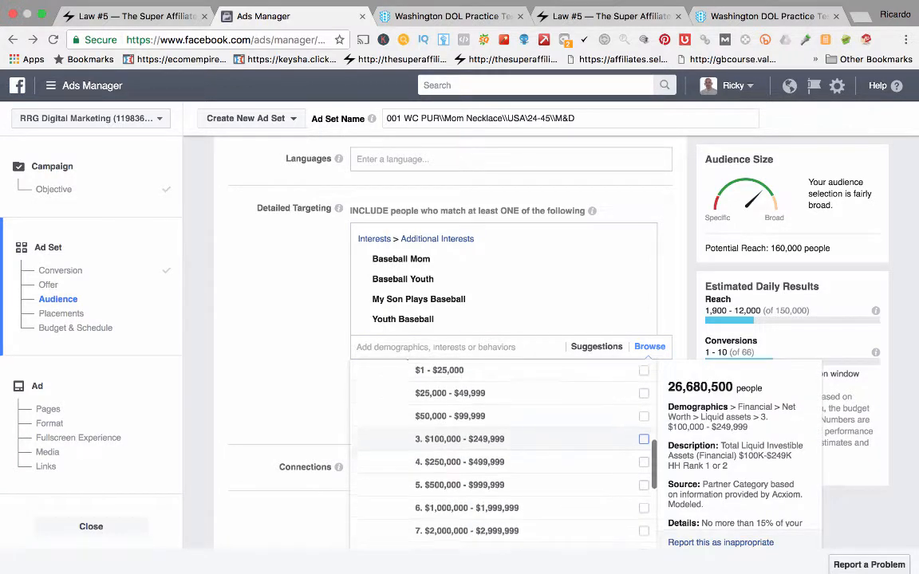
scroll(503, 447, "up", 5)
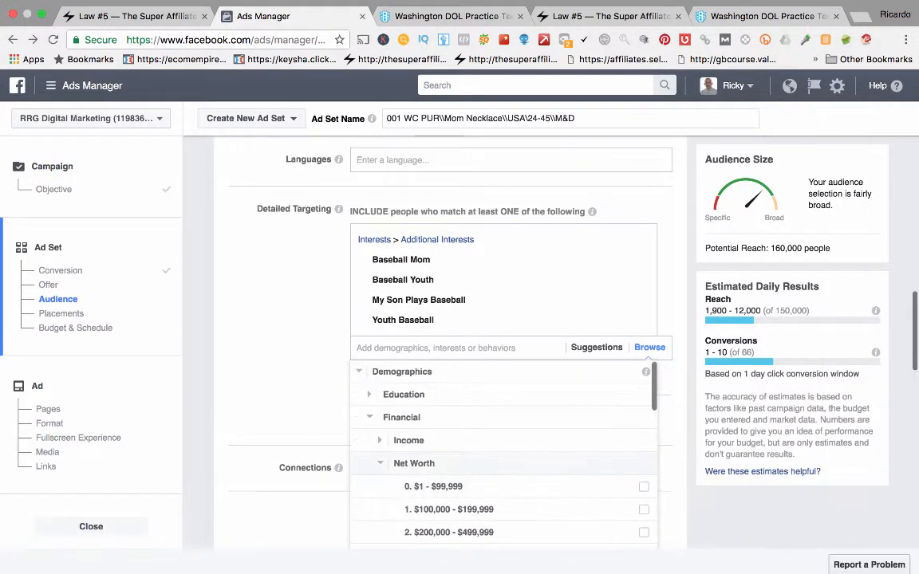
scroll(502, 454, "down", 10)
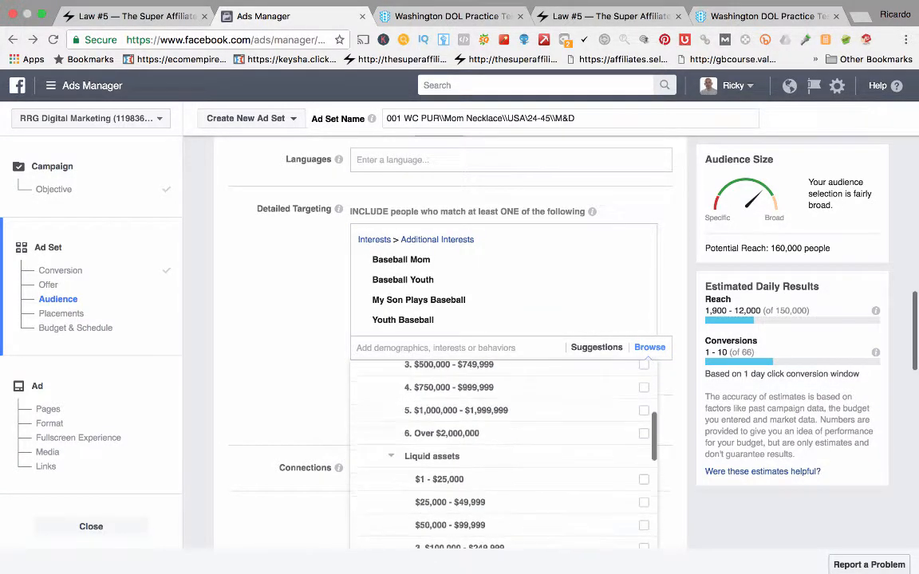
scroll(503, 463, "up", 12)
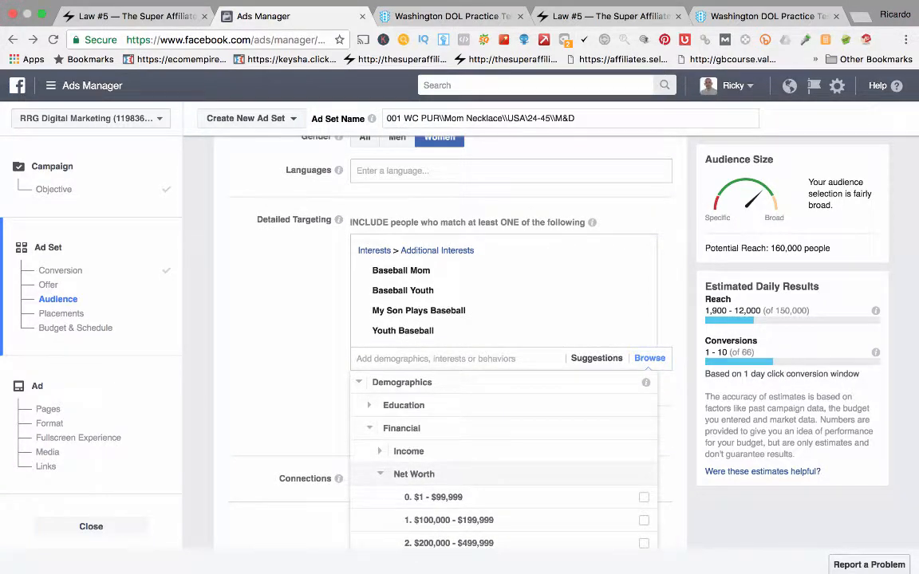
left_click(402, 429)
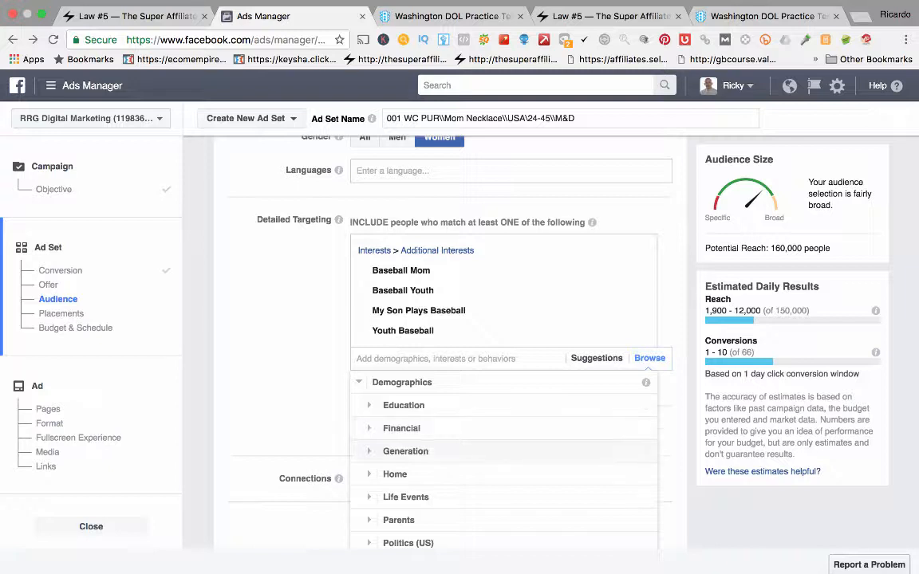
- Review the Generation demographics, including the audience size for Millennials, then collapse the category
left_click(405, 452)
scroll(404, 451, "down", 2)
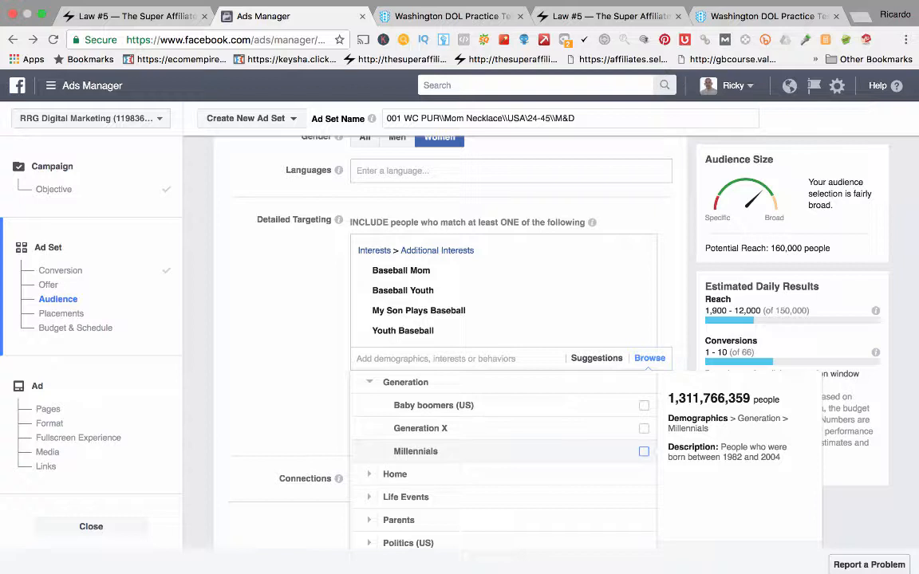
left_click(370, 382)
scroll(370, 382, "up", 3)
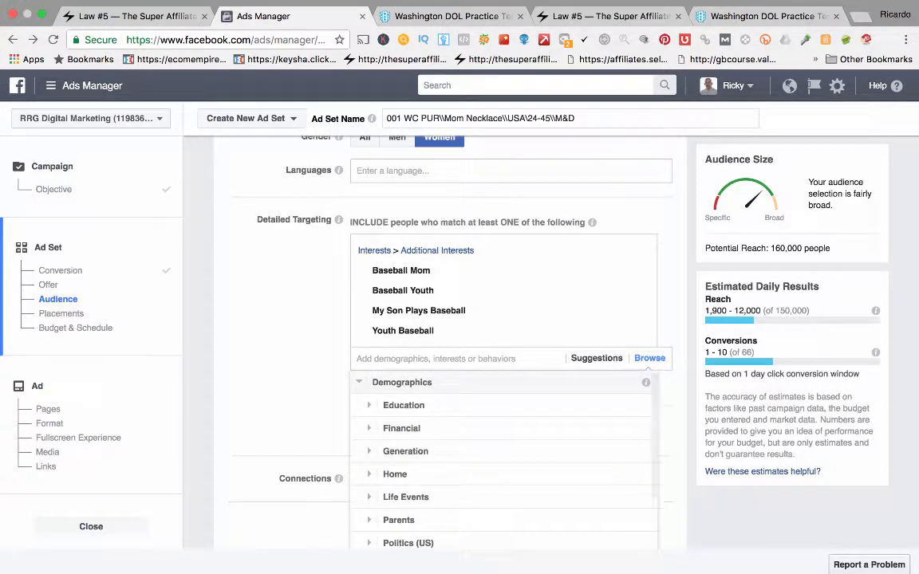
- Expand the Home demographics and examine the Home Ownership options, including the audience size for First time homebuyer, then collapse Home Ownership
scroll(370, 382, "down", 1)
left_click(369, 465)
scroll(369, 468, "down", 2)
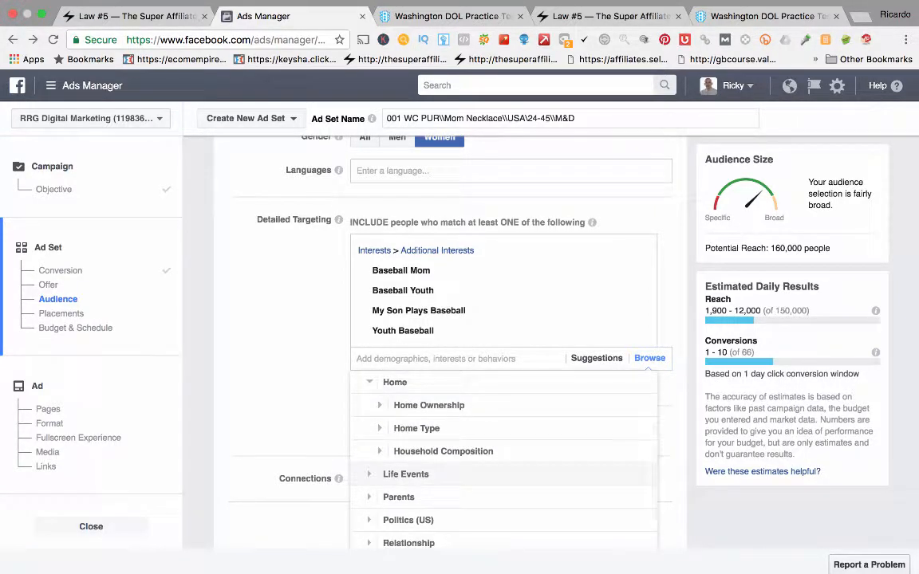
left_click(381, 403)
scroll(381, 402, "down", 1)
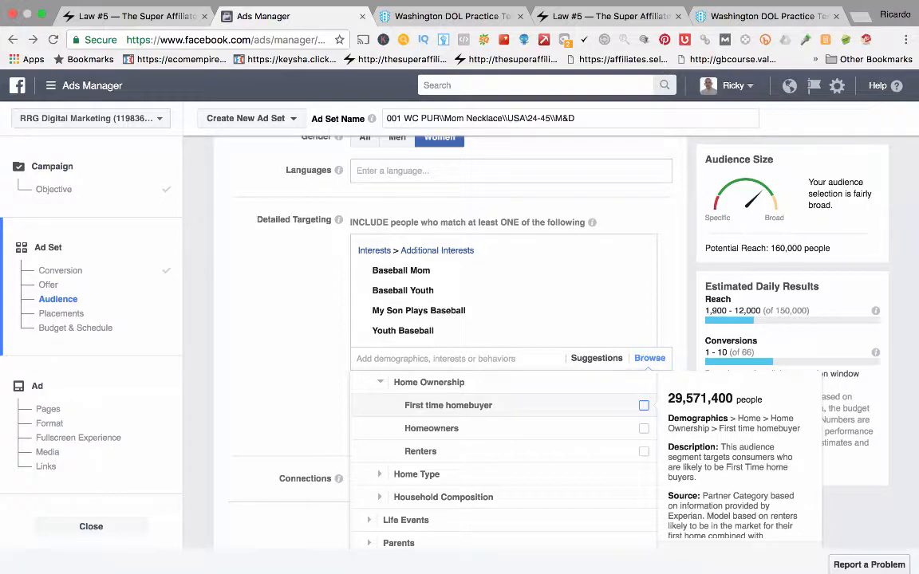
scroll(381, 404, "up", 1)
left_click(380, 404)
- Examine the Home Type options and the Home value brackets under the Home demographics, then collapse both lists
left_click(381, 427)
scroll(380, 427, "down", 2)
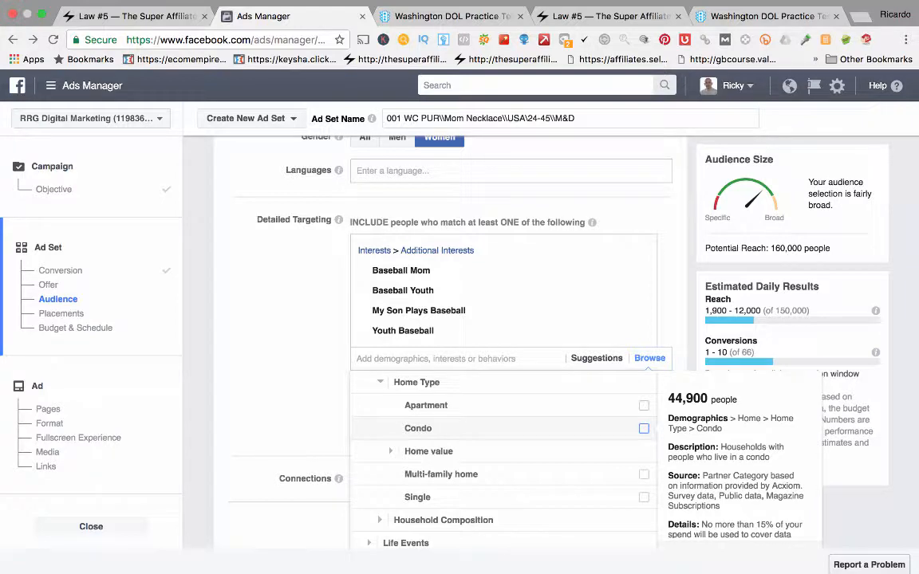
scroll(381, 428, "down", 2)
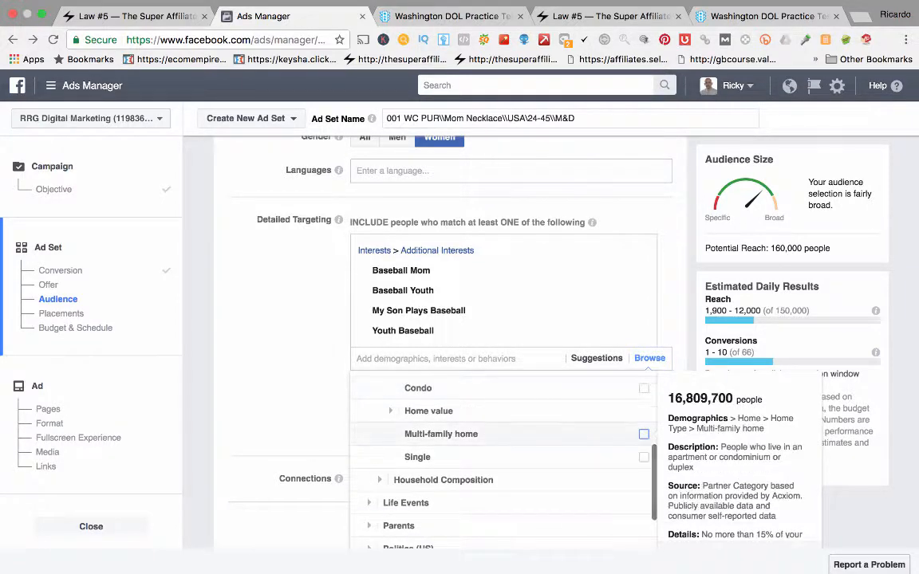
left_click(391, 411)
scroll(391, 410, "down", 1)
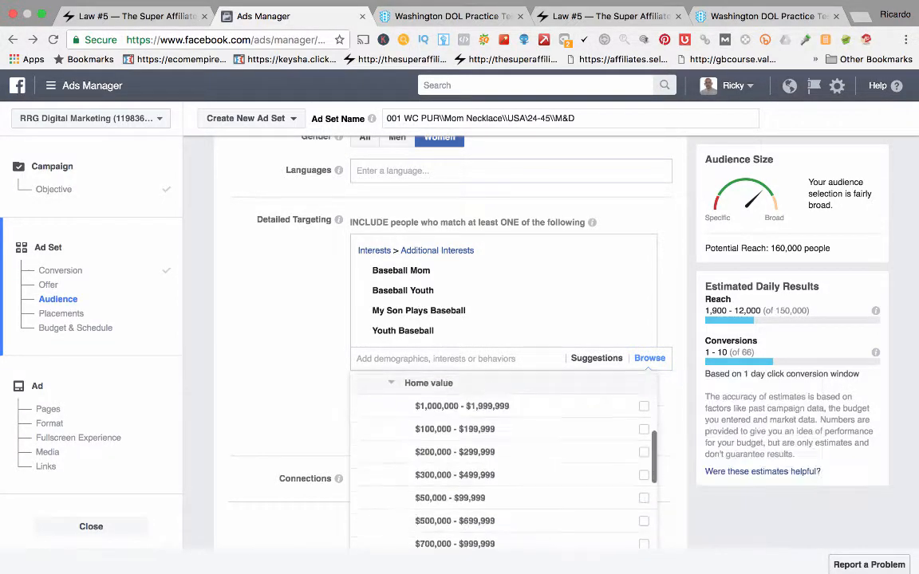
left_click(390, 383)
scroll(390, 383, "up", 2)
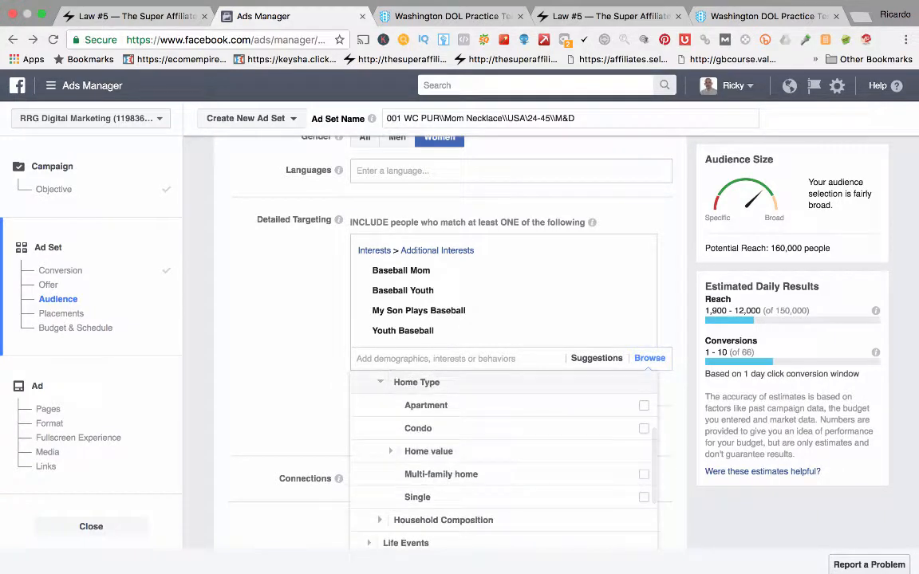
left_click(391, 382)
- Examine the Household Composition options and their audience sizes, including New parents, Working women and Young & hip
left_click(442, 450)
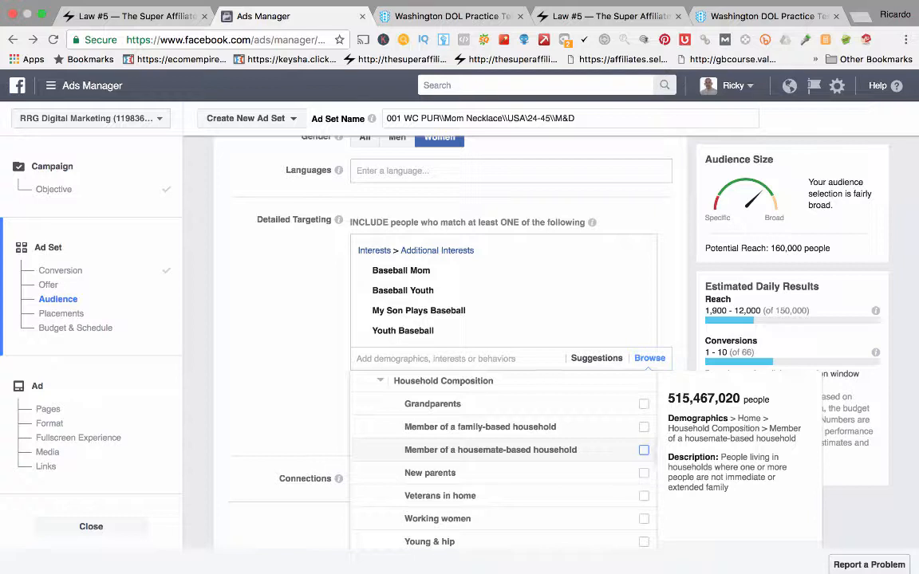
scroll(644, 448, "down", 1)
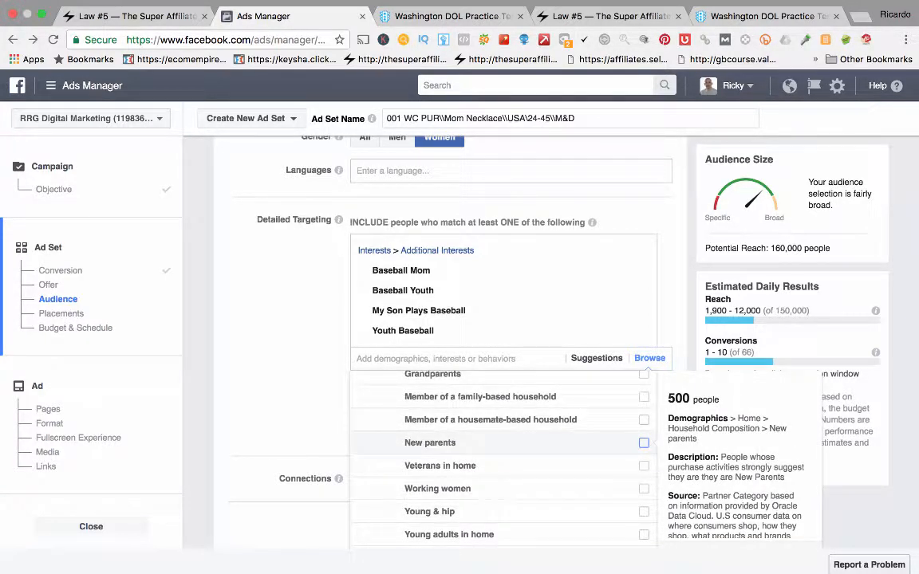
scroll(643, 446, "down", 2)
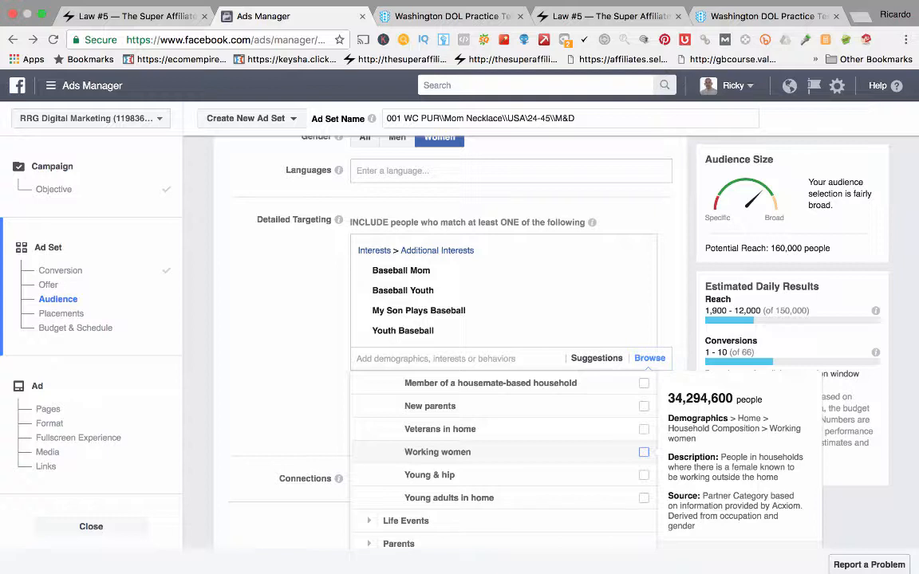
scroll(511, 446, "down", 2)
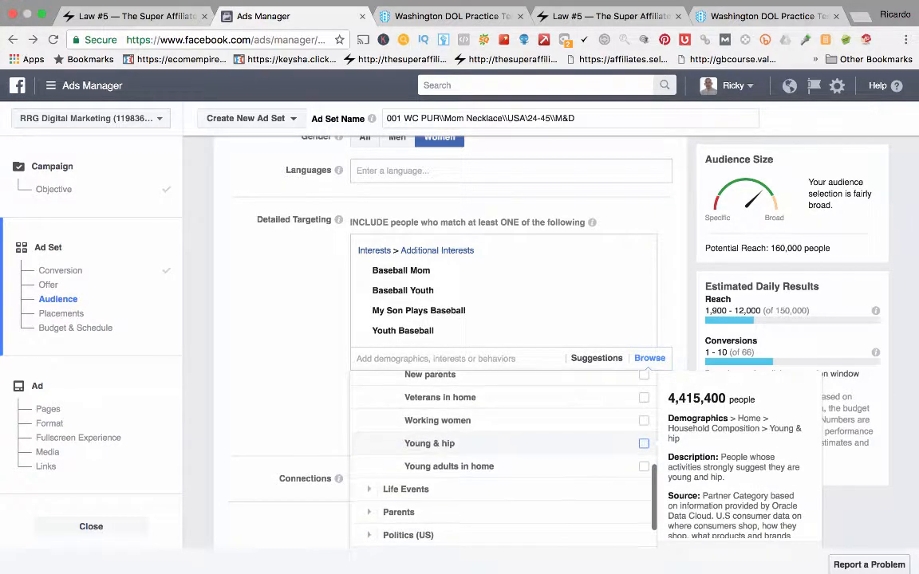
scroll(502, 447, "down", 1)
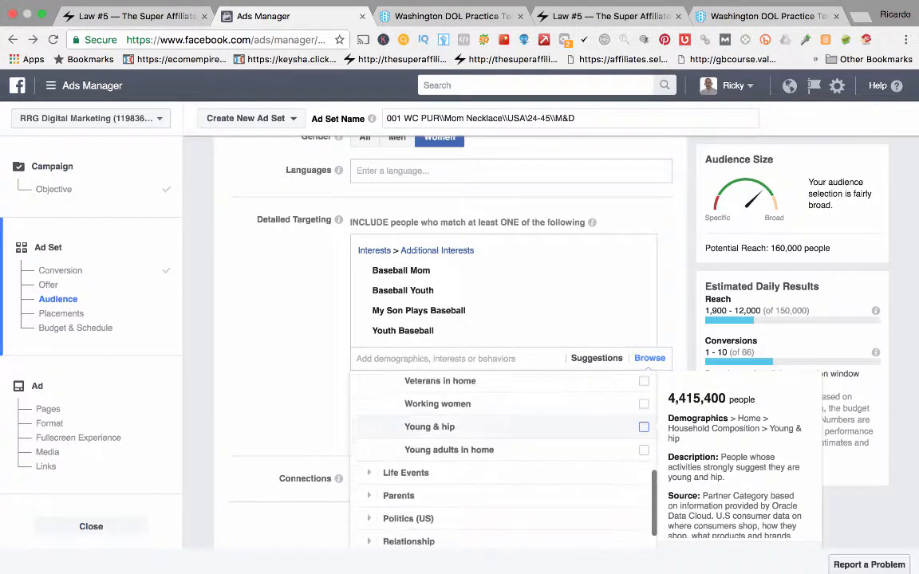
scroll(503, 446, "up", 4)
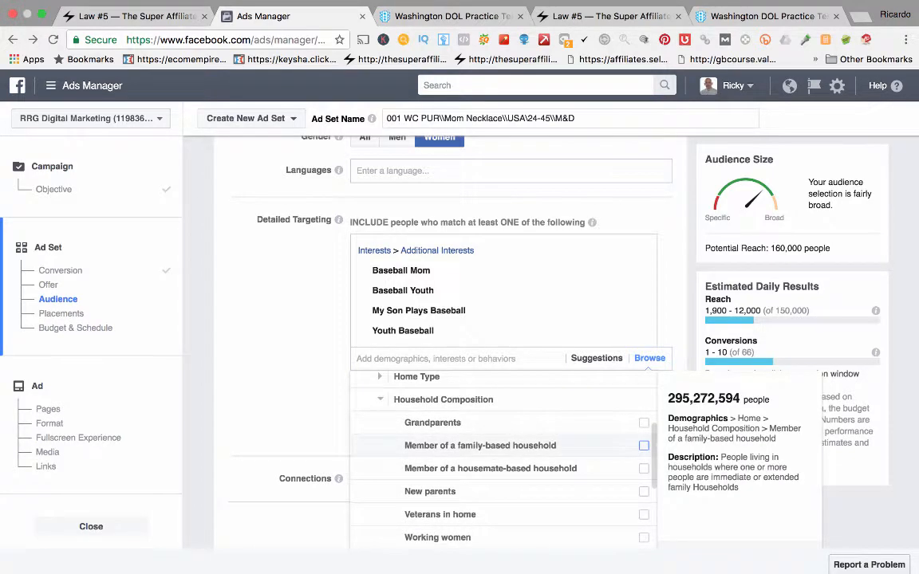
- Expand the Life Events demographics and review the Anniversary targeting options, then collapse that group
left_click(431, 404)
scroll(431, 405, "up", 2)
left_click(406, 474)
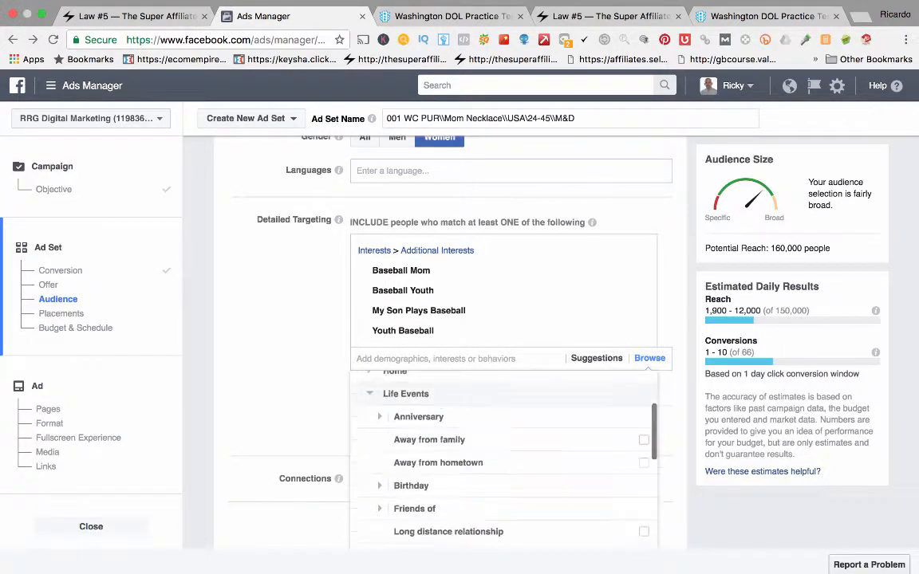
left_click(418, 405)
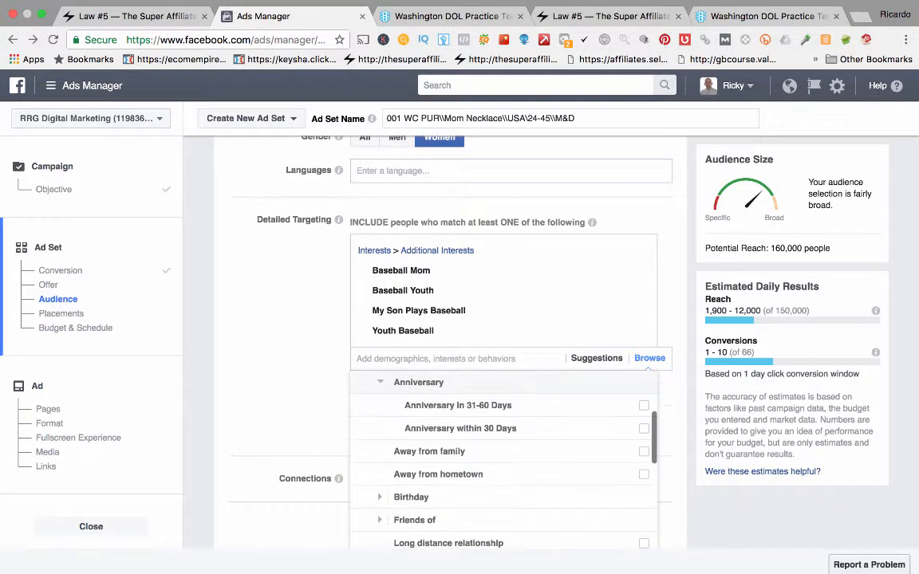
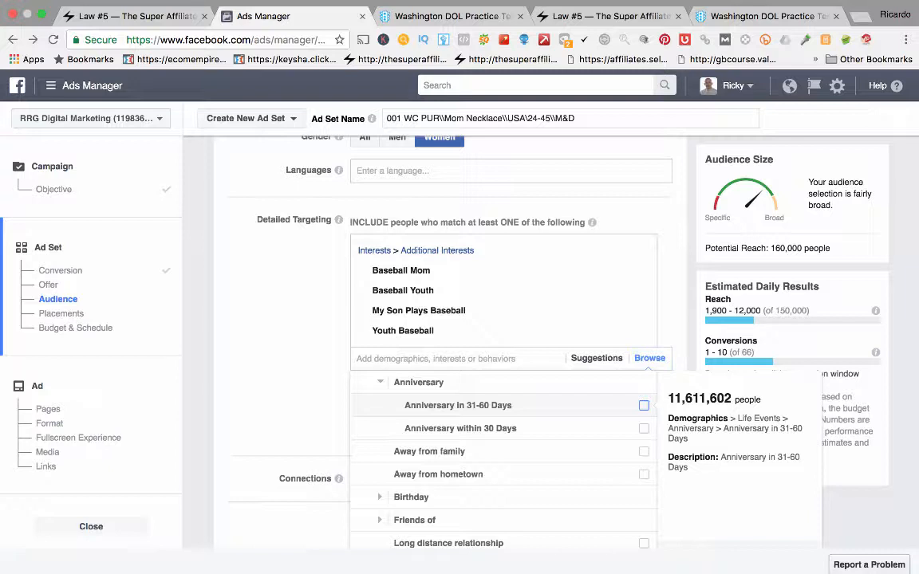
scroll(502, 403, "down", 1)
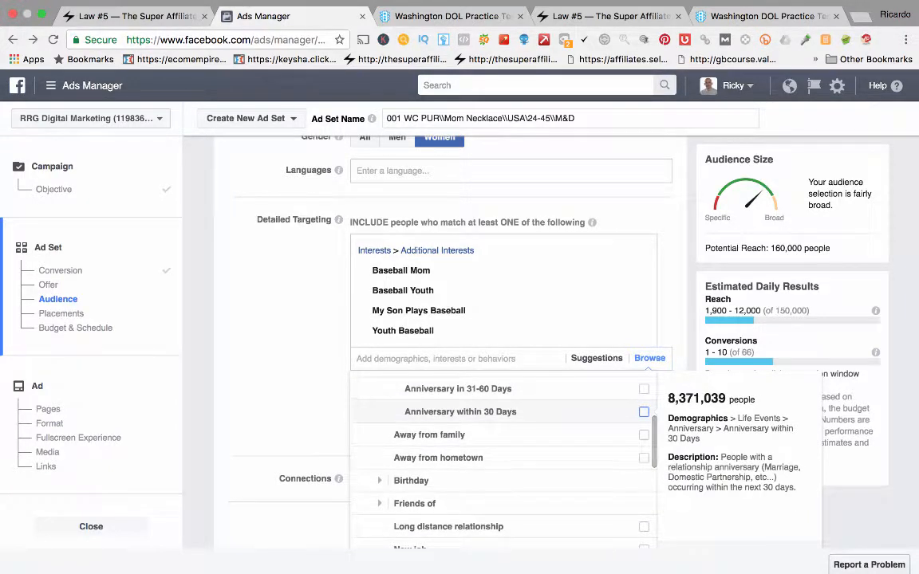
scroll(502, 402, "up", 2)
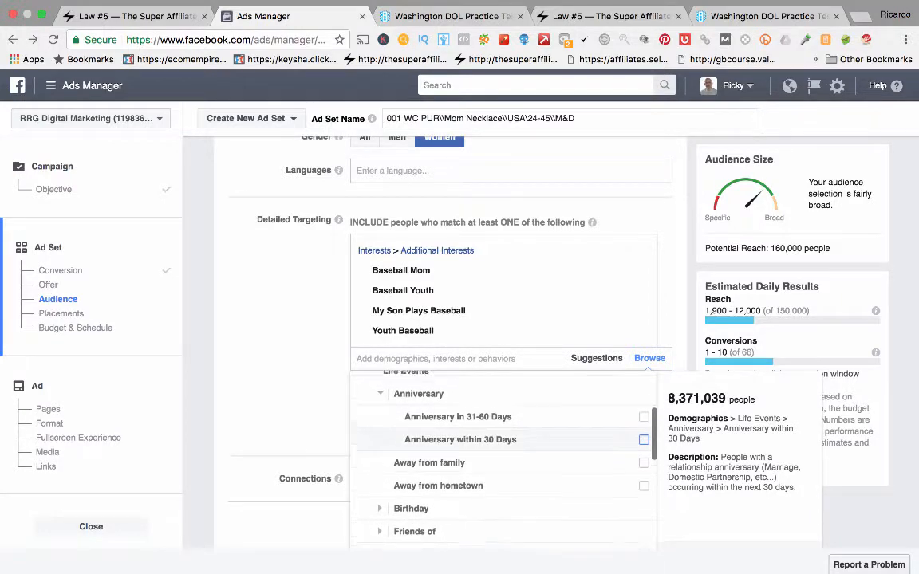
left_click(419, 398)
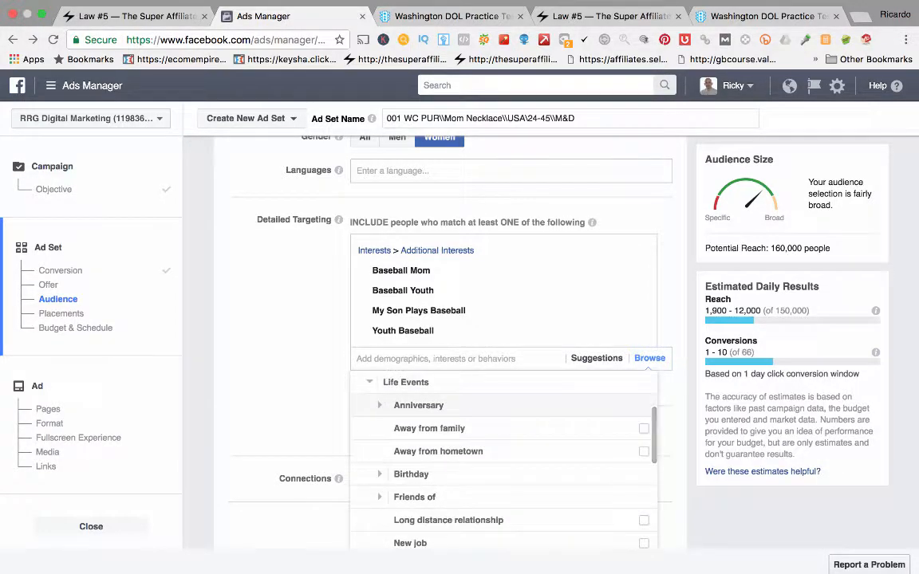
- Review the Birthday Month options and the remaining life events, from long distance relationship to recently moved
left_click(410, 473)
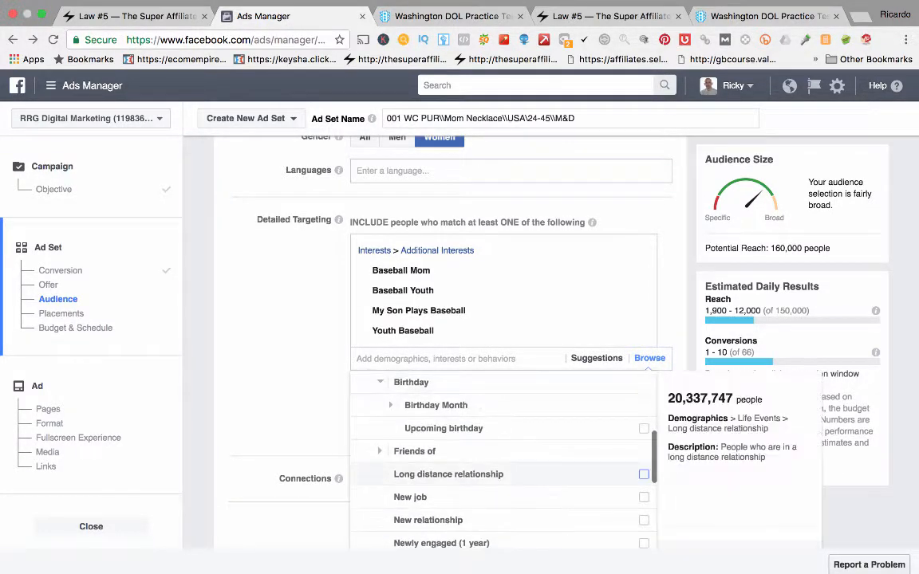
left_click(435, 399)
scroll(503, 403, "down", 6)
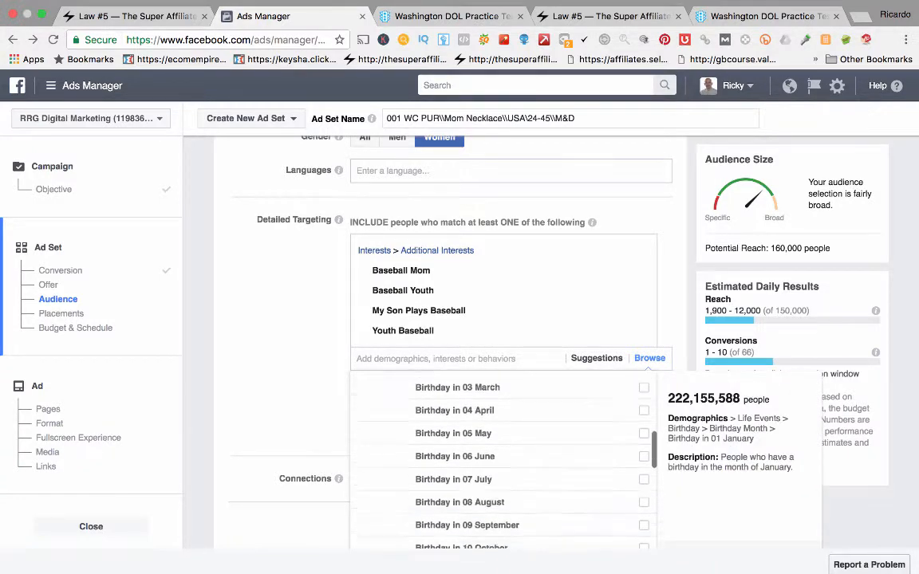
scroll(643, 406, "up", 3)
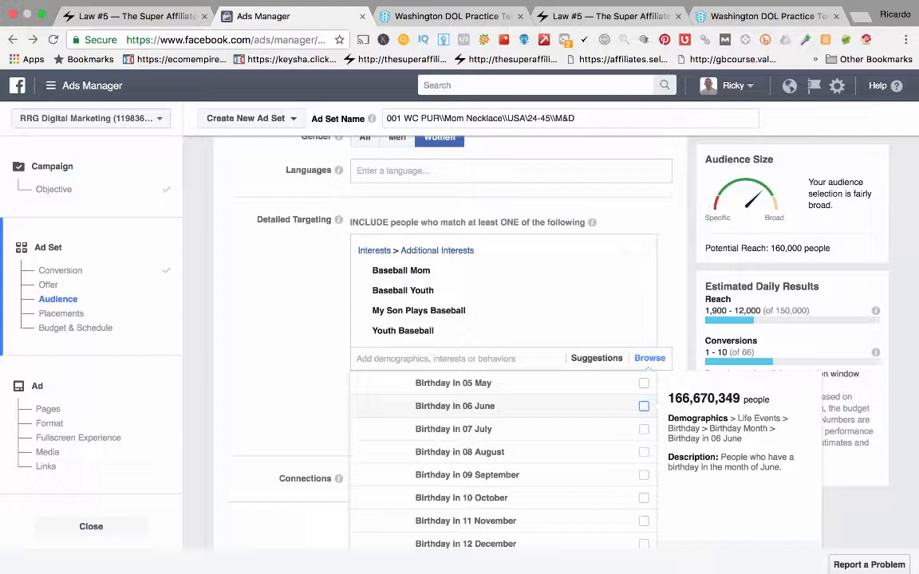
scroll(643, 406, "down", 3)
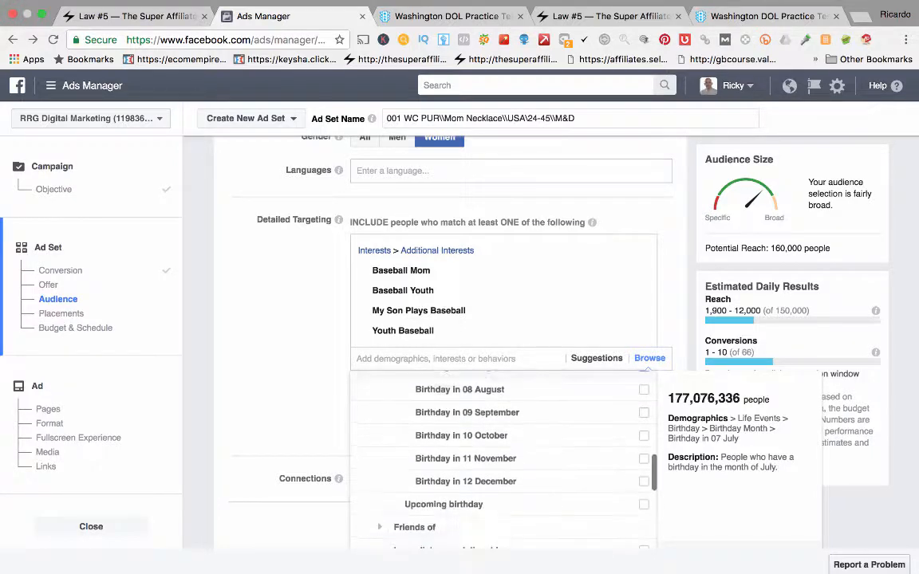
scroll(644, 403, "down", 4)
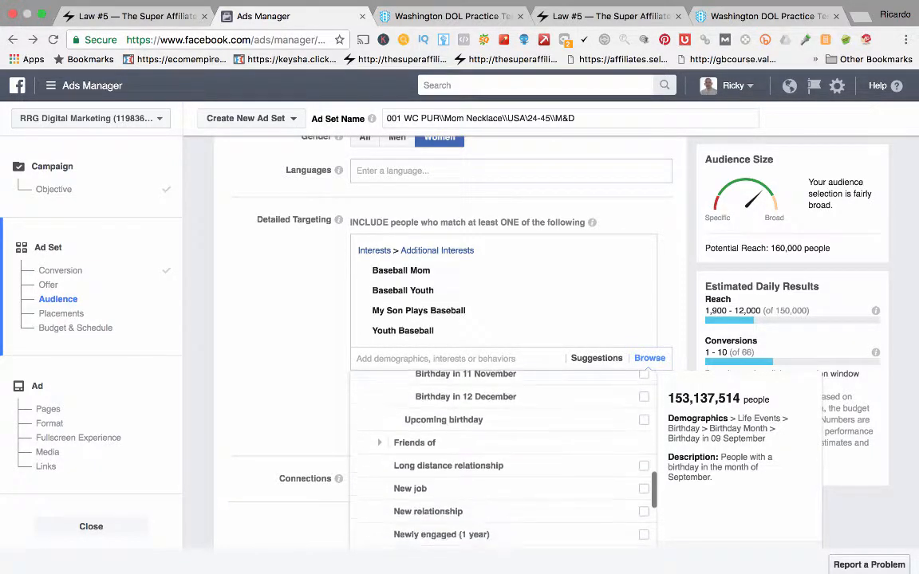
scroll(644, 399, "down", 1)
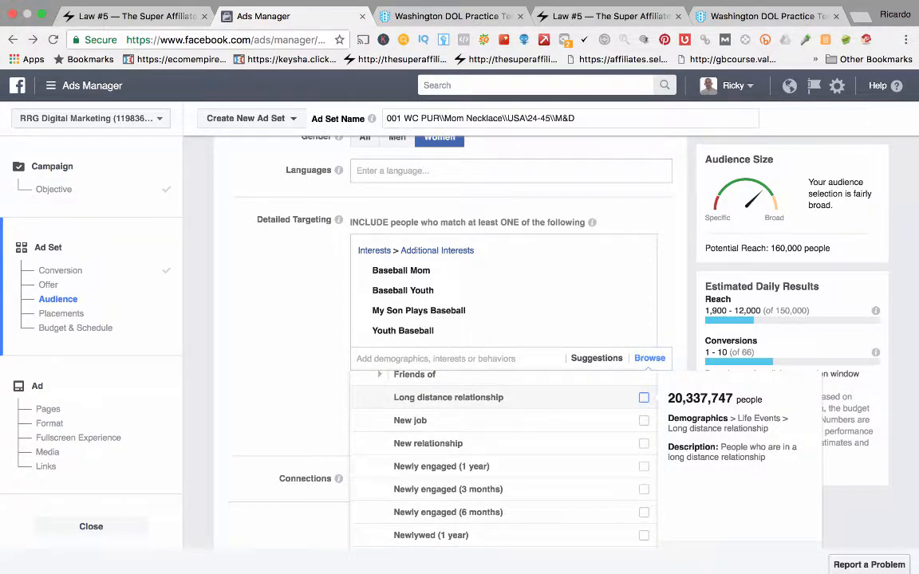
scroll(644, 397, "down", 2)
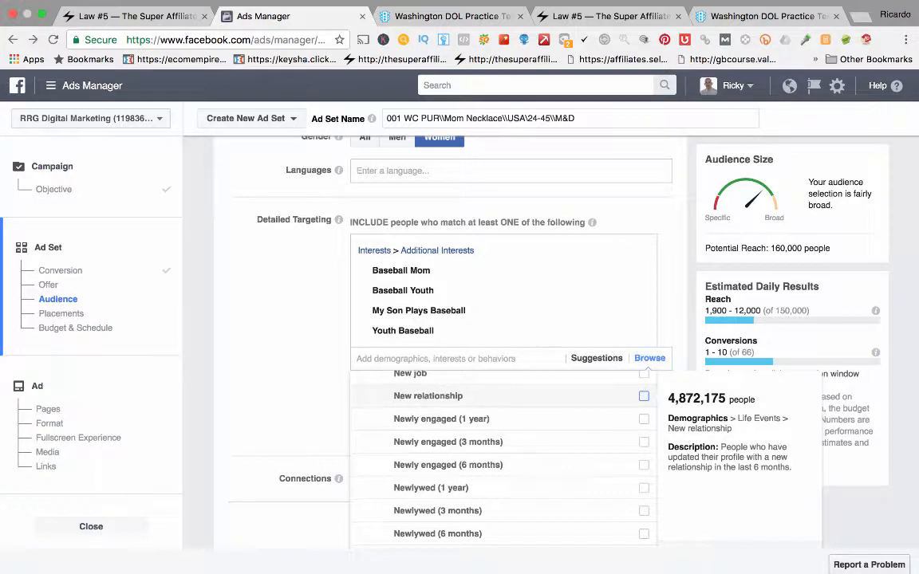
scroll(502, 455, "down", 3)
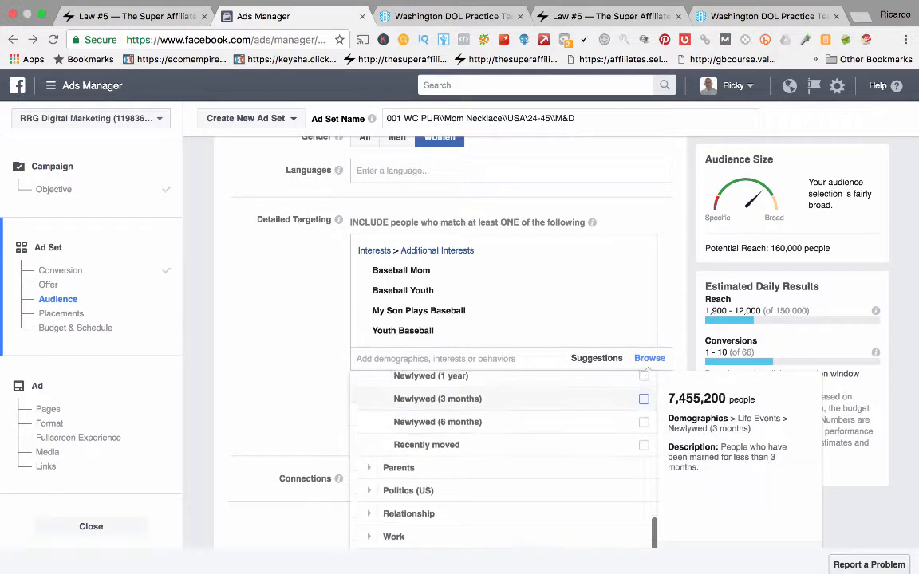
- Examine the Friends of options under Life Events, including close friends with upcoming birthdays, and collapse the group
scroll(558, 399, "up", 5)
left_click(415, 419)
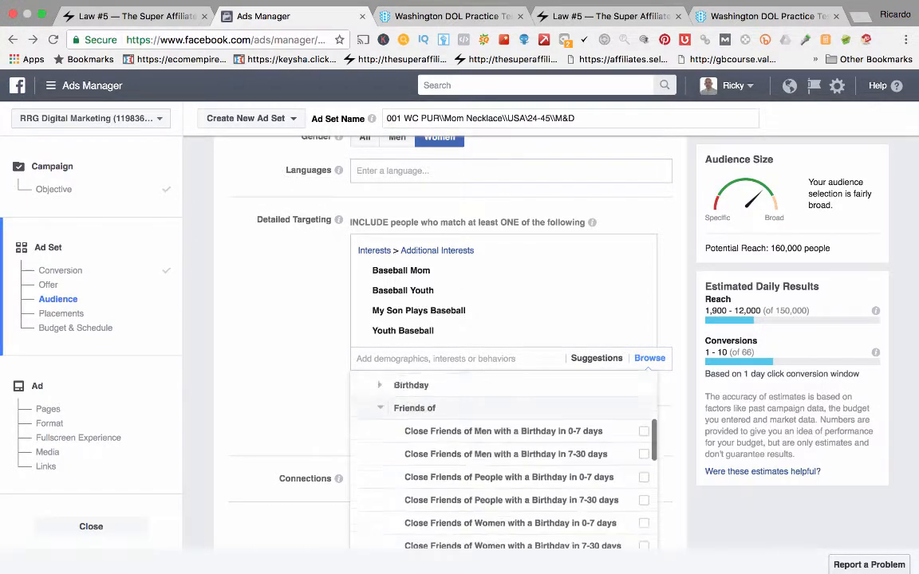
scroll(415, 419, "down", 1)
scroll(415, 419, "up", 2)
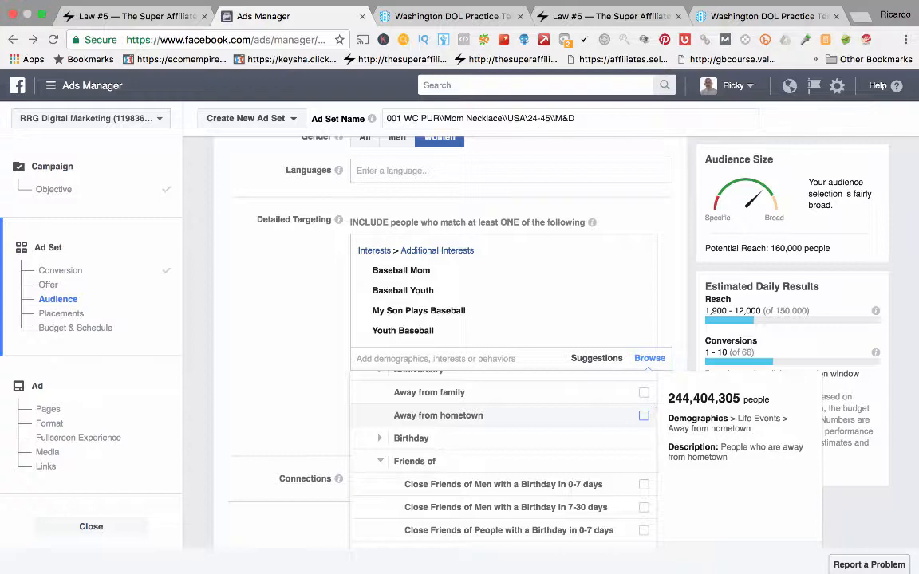
scroll(503, 431, "down", 3)
scroll(510, 430, "down", 1)
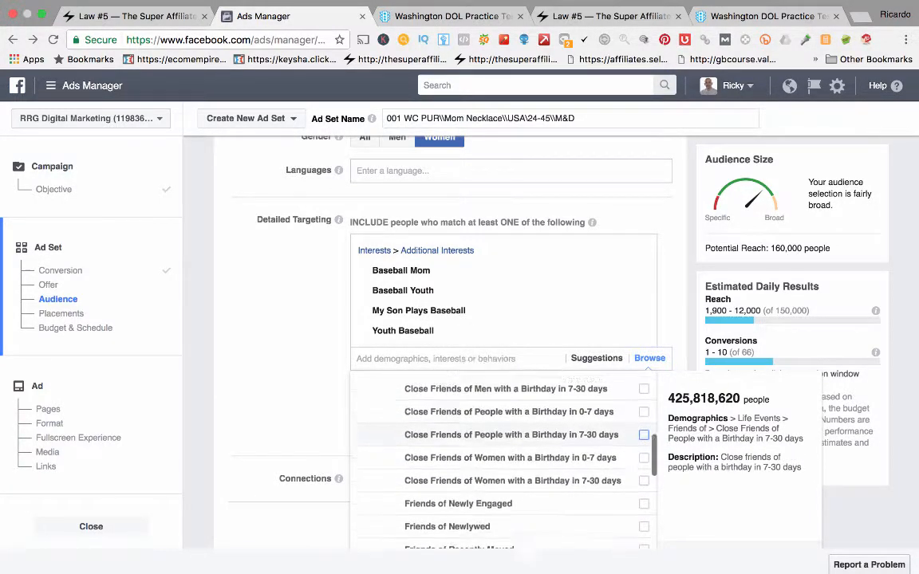
scroll(638, 428, "up", 2)
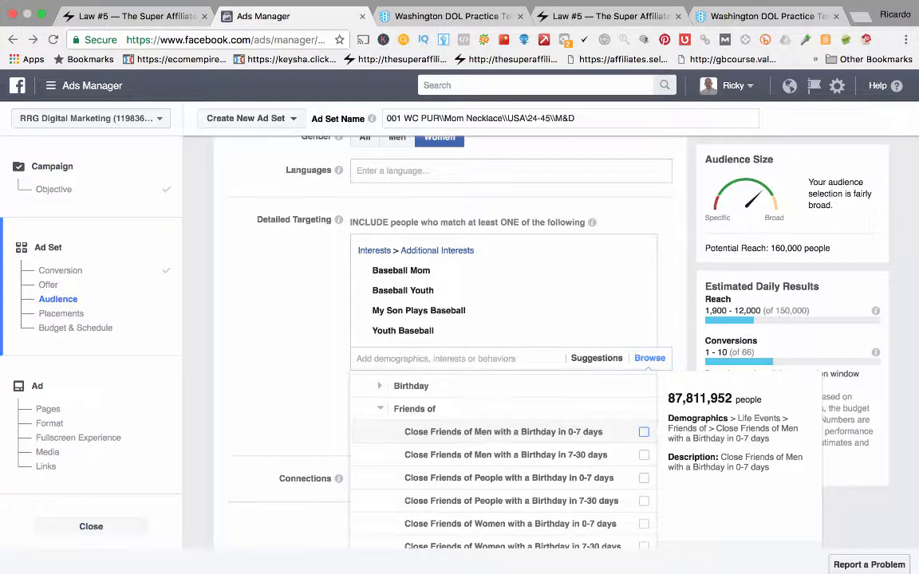
scroll(510, 432, "down", 4)
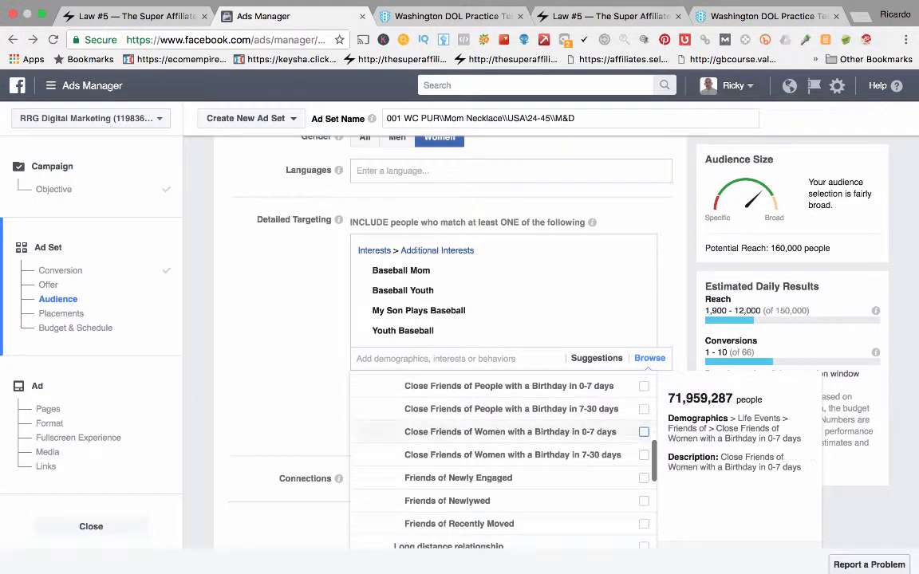
scroll(644, 432, "up", 3)
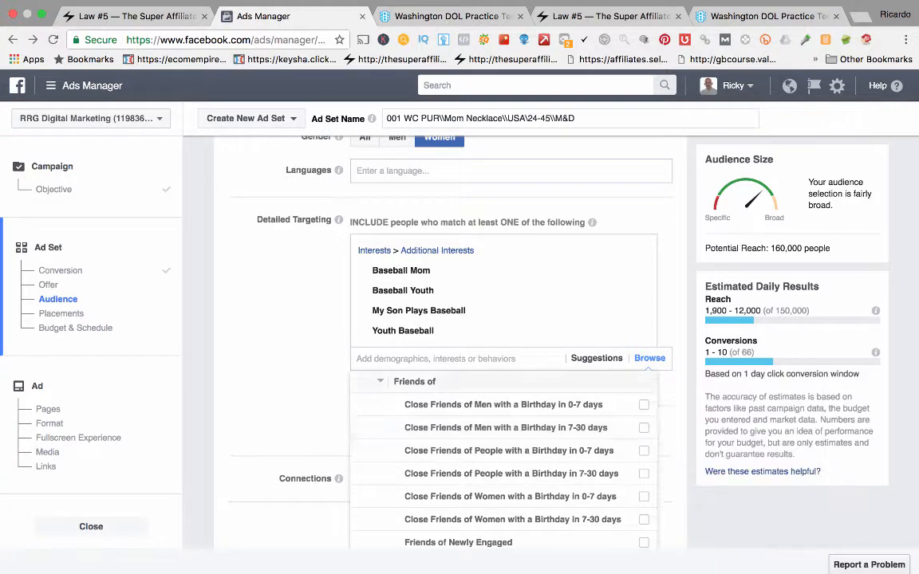
left_click(381, 381)
- Expand the Parents category in the demographics list to show its All Parents and Moms groups
scroll(504, 460, "down", 5)
scroll(504, 460, "down", 3)
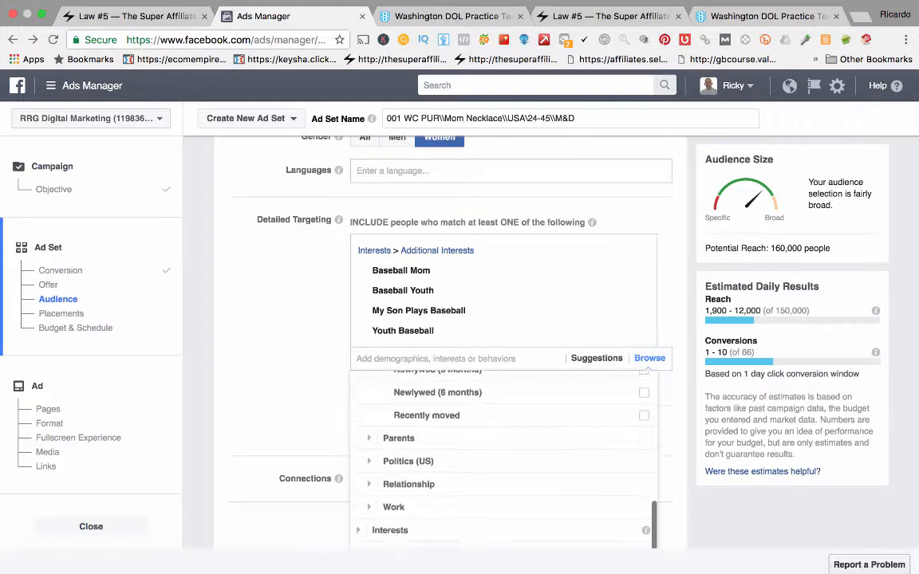
left_click(398, 433)
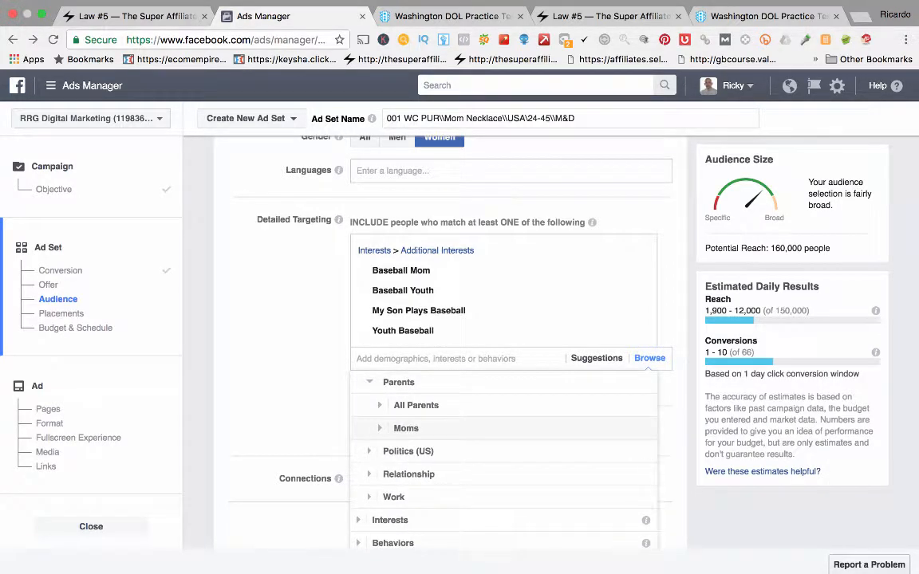
scroll(502, 463, "up", 5)
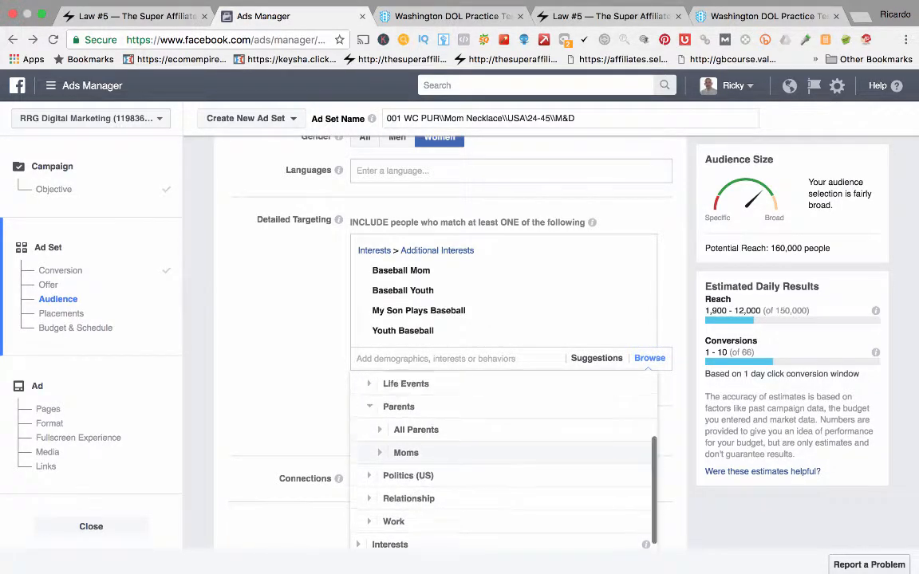
scroll(502, 463, "down", 5)
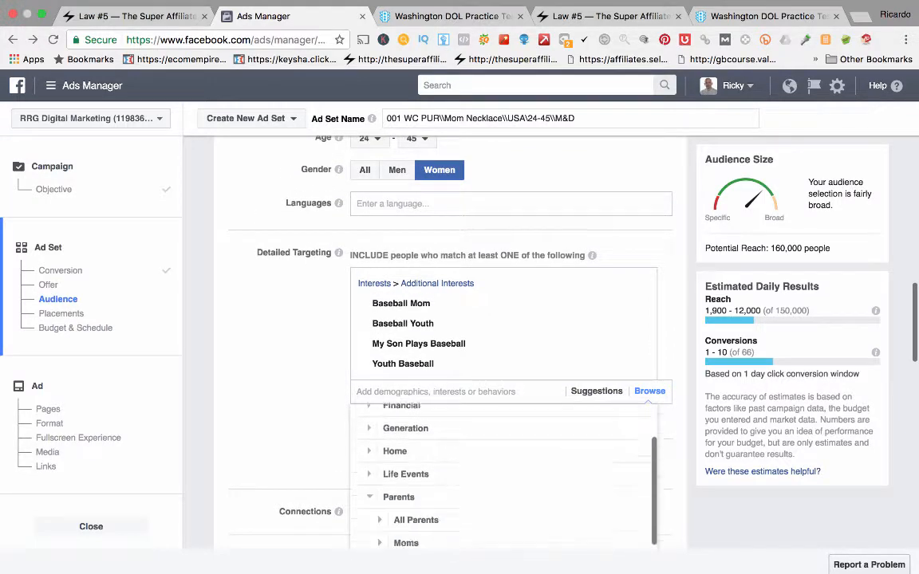
scroll(502, 439, "up", 2)
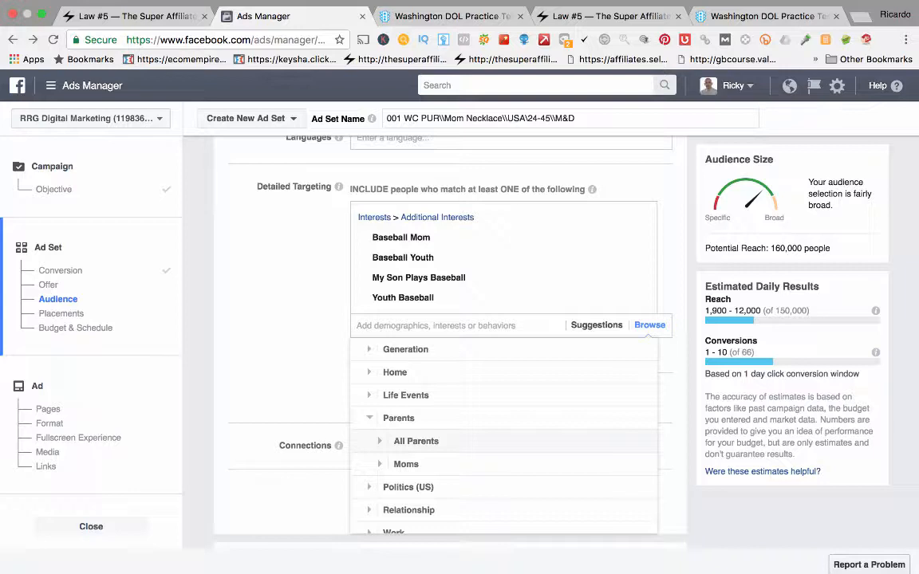
- From All Parents, include the 06-08, 08-12, 13-18 and 18-26 Years groups in the detailed targeting, and highlight the potential reach figure
left_click(416, 441)
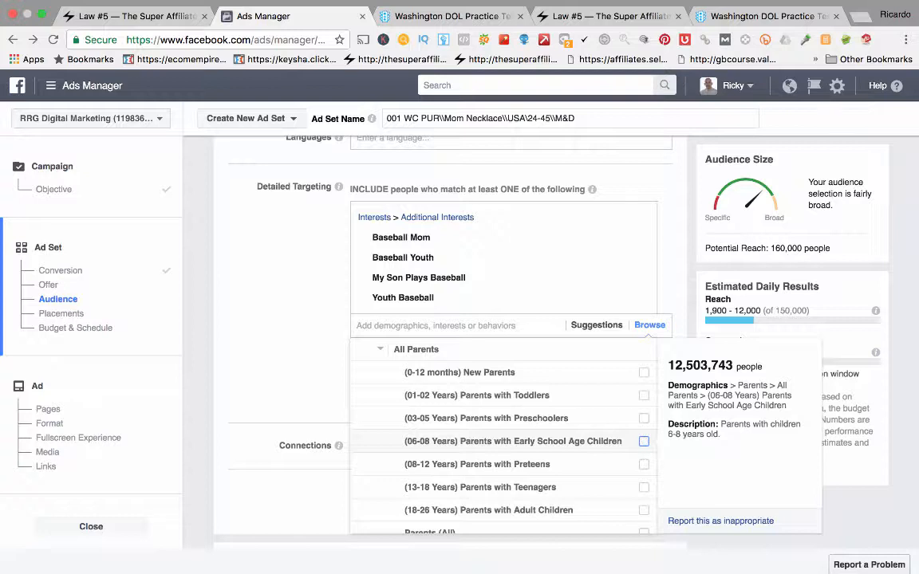
scroll(511, 439, "down", 1)
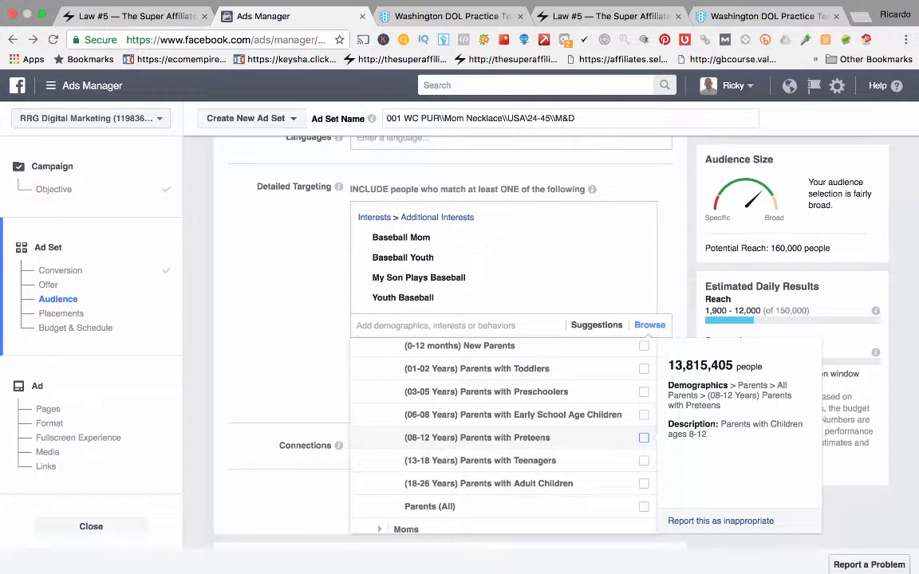
left_click(644, 414)
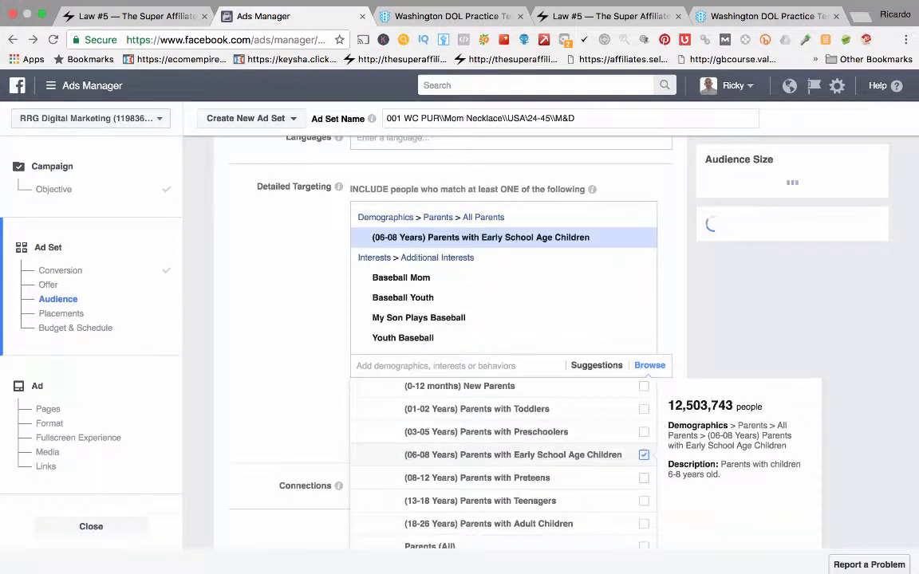
scroll(643, 415, "down", 1)
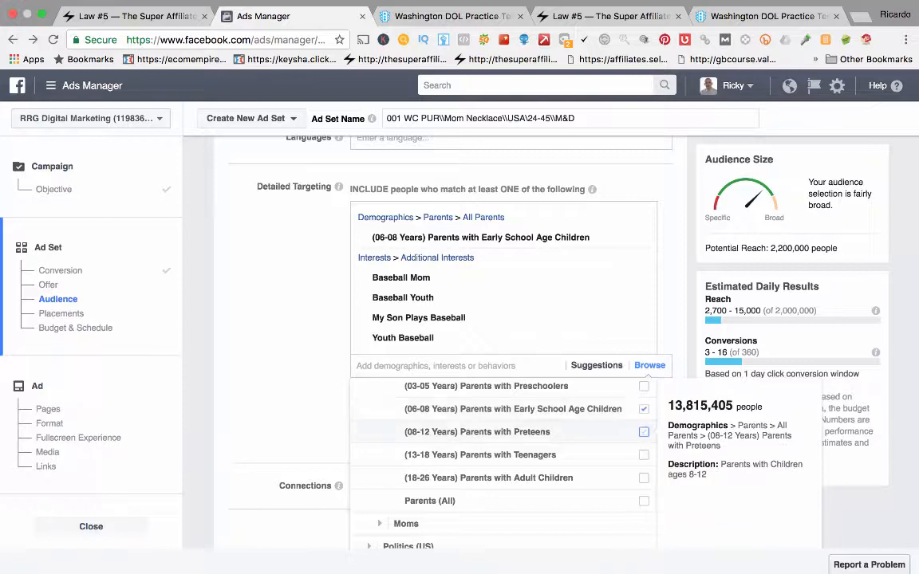
left_click(643, 431)
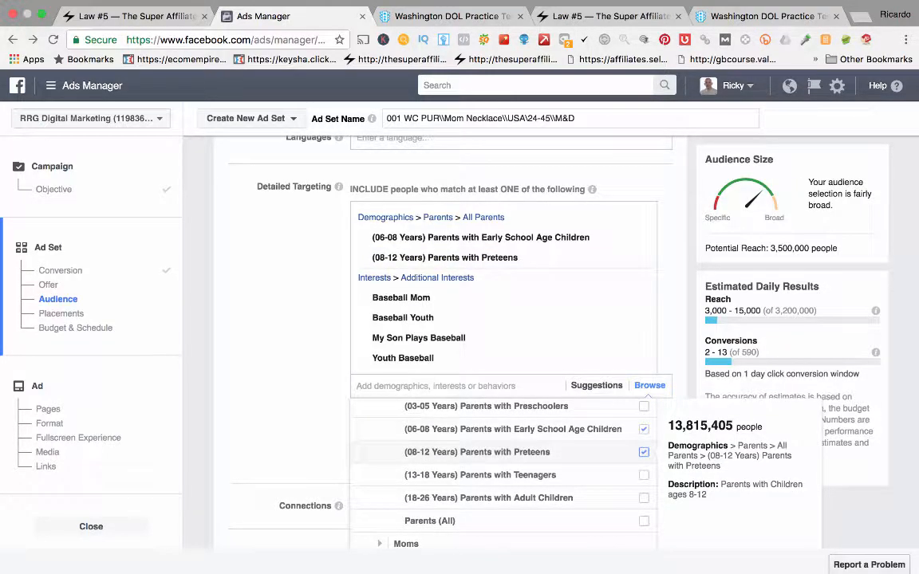
left_click(643, 475)
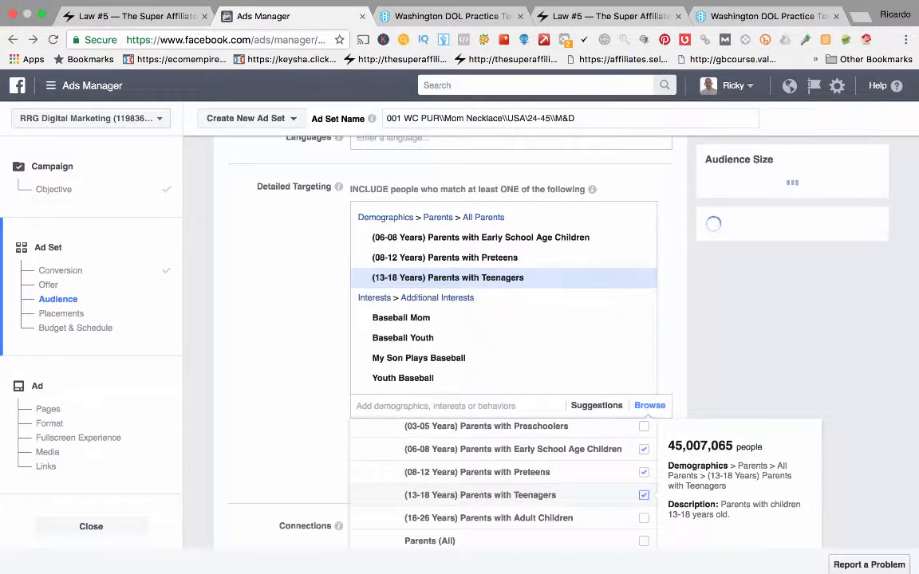
scroll(644, 472, "down", 1)
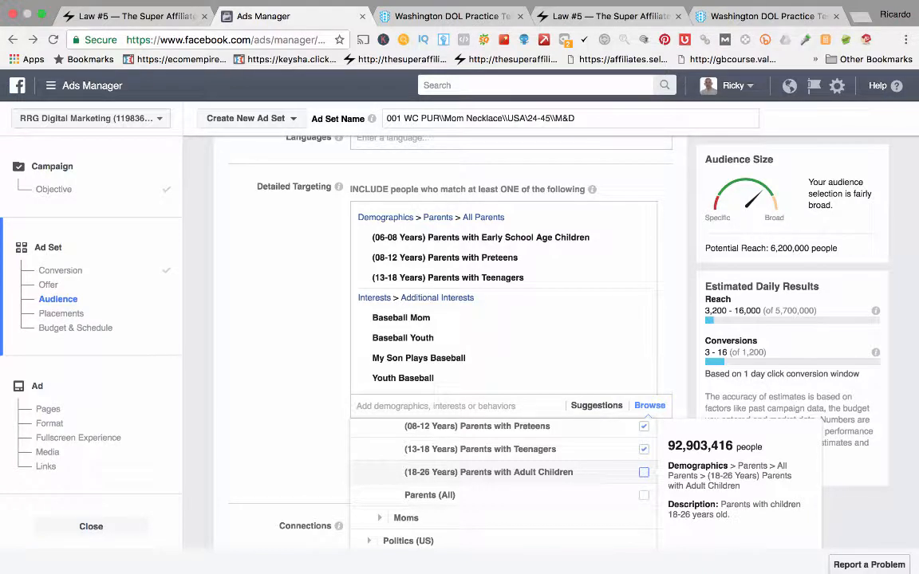
left_click(644, 472)
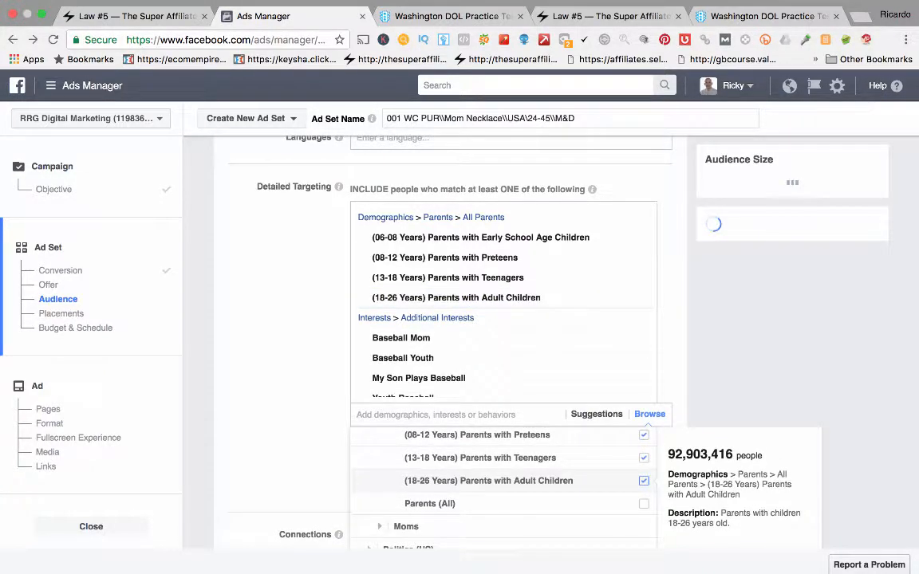
scroll(644, 477, "down", 1)
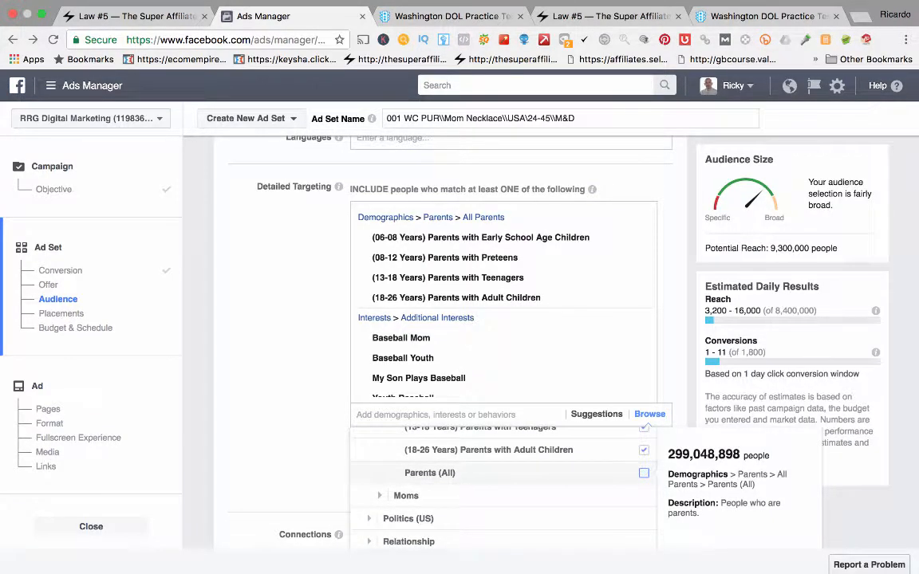
left_click_drag(771, 248, 810, 248)
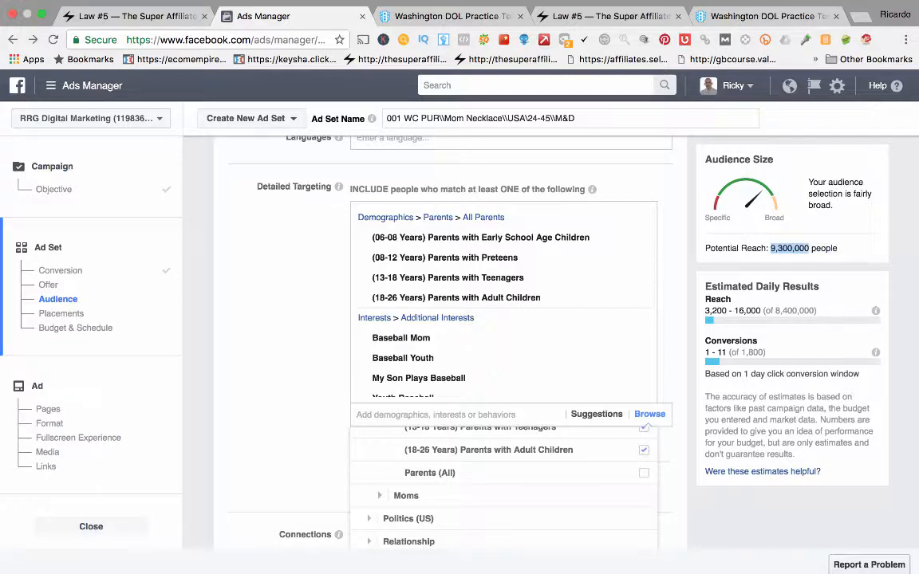
- Close the targeting category list and review the included parent groups and baseball interests
left_click(649, 414)
left_click(797, 248)
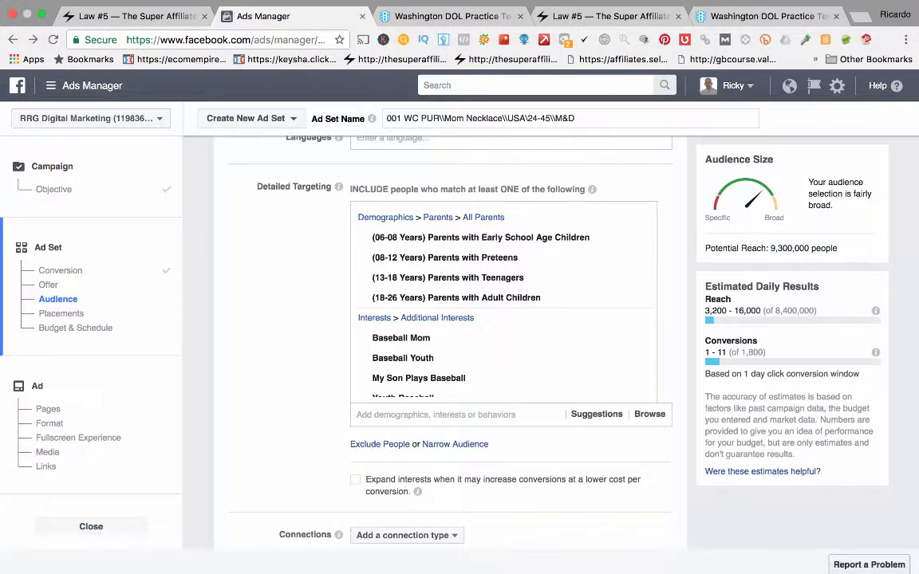
scroll(510, 319, "down", 1)
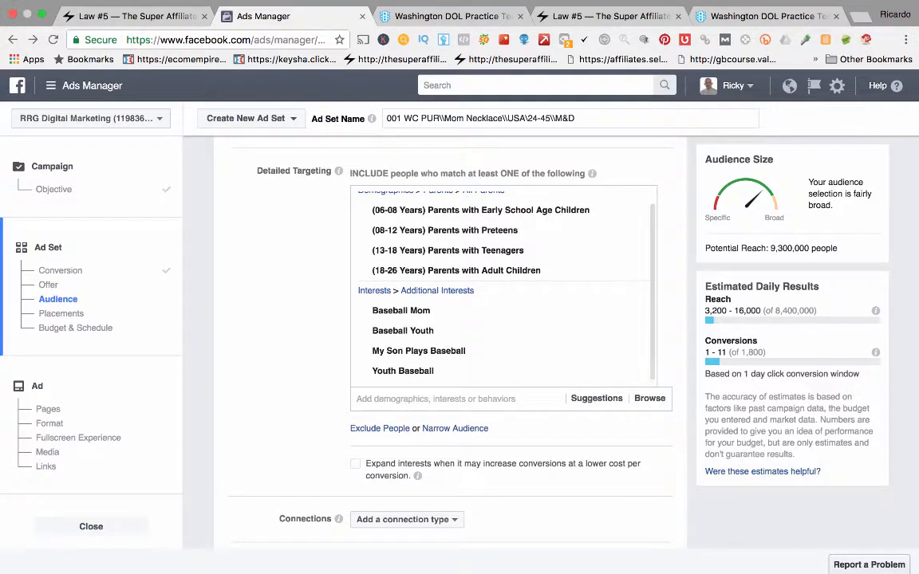
- Reopen the Demographics categories and review the child-age groups under Parents > All Parents, down to Parents (All)
left_click(649, 398)
left_click(402, 423)
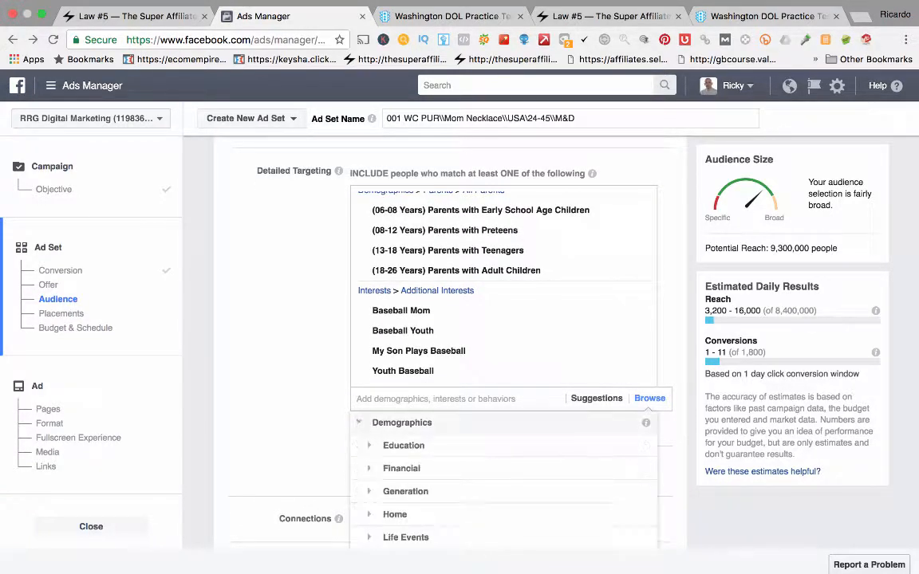
scroll(502, 479, "down", 4)
scroll(502, 478, "down", 1)
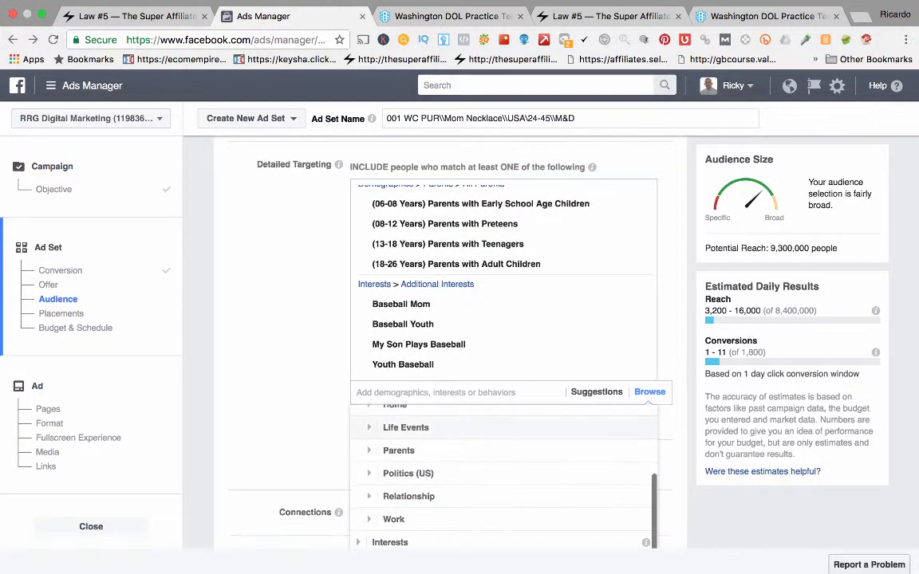
left_click(398, 451)
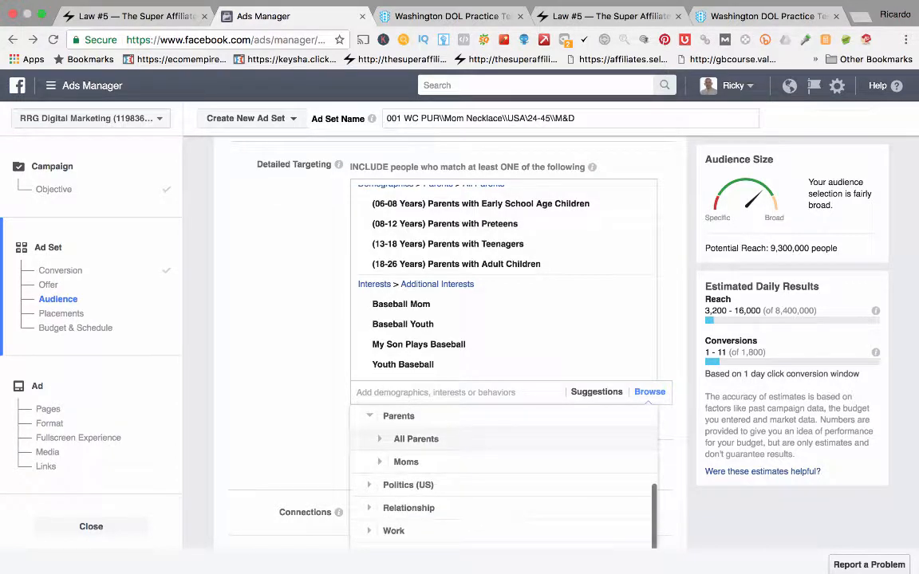
left_click(403, 437)
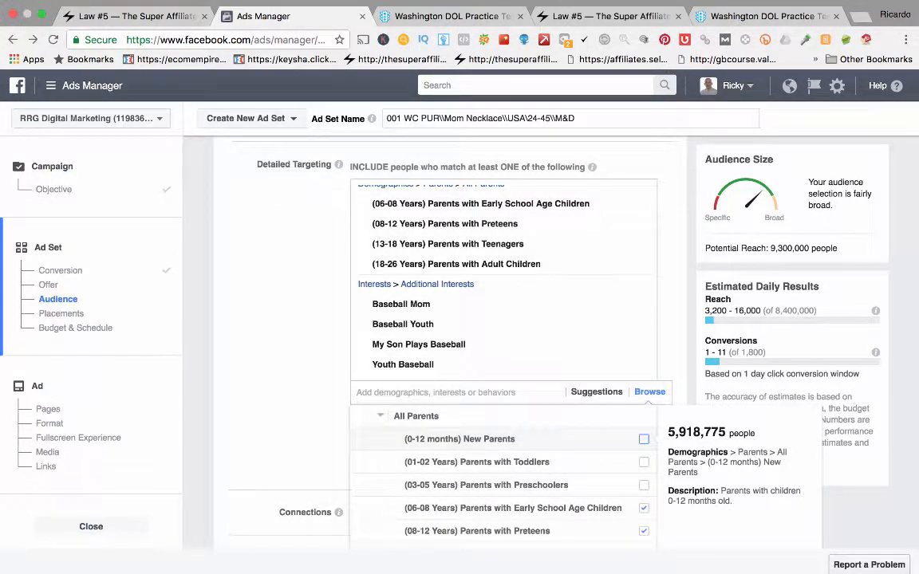
scroll(479, 445, "down", 3)
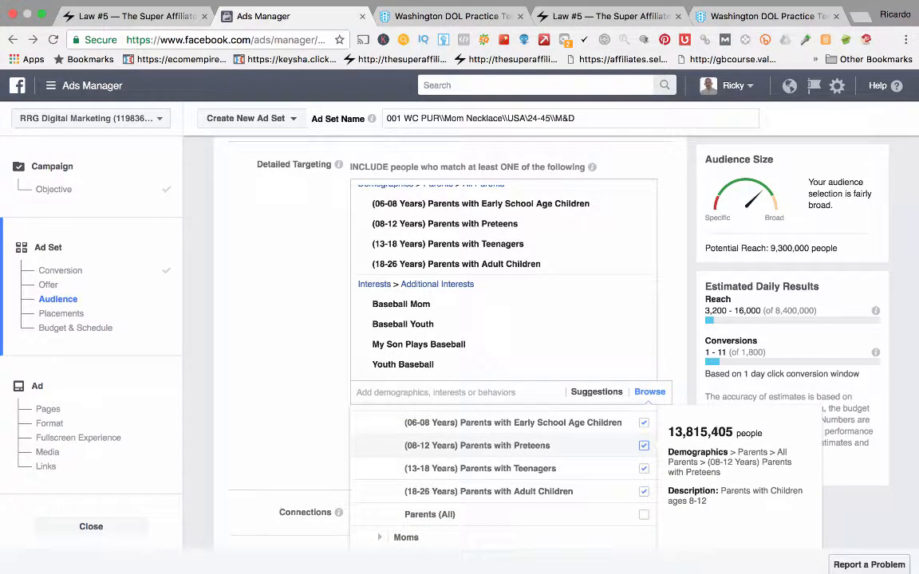
scroll(478, 437, "down", 2)
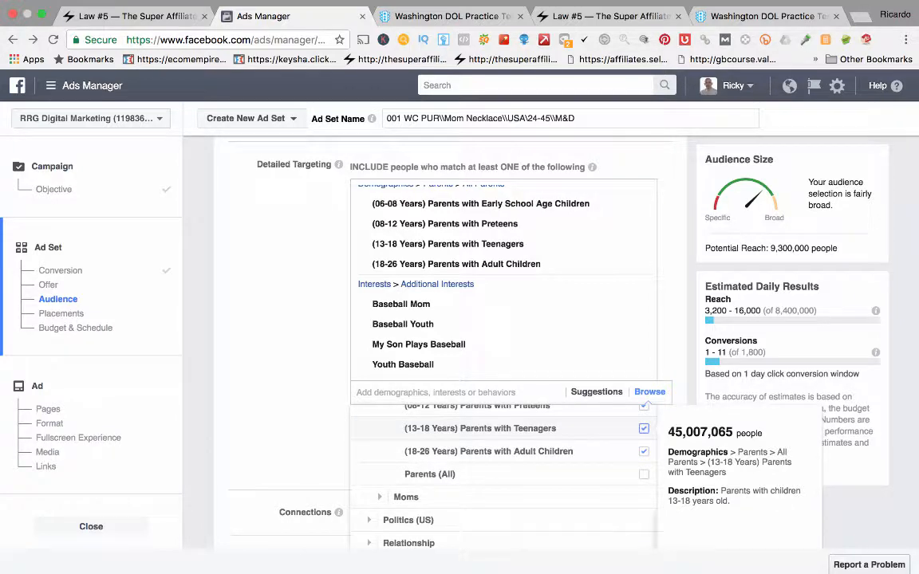
scroll(478, 437, "down", 1)
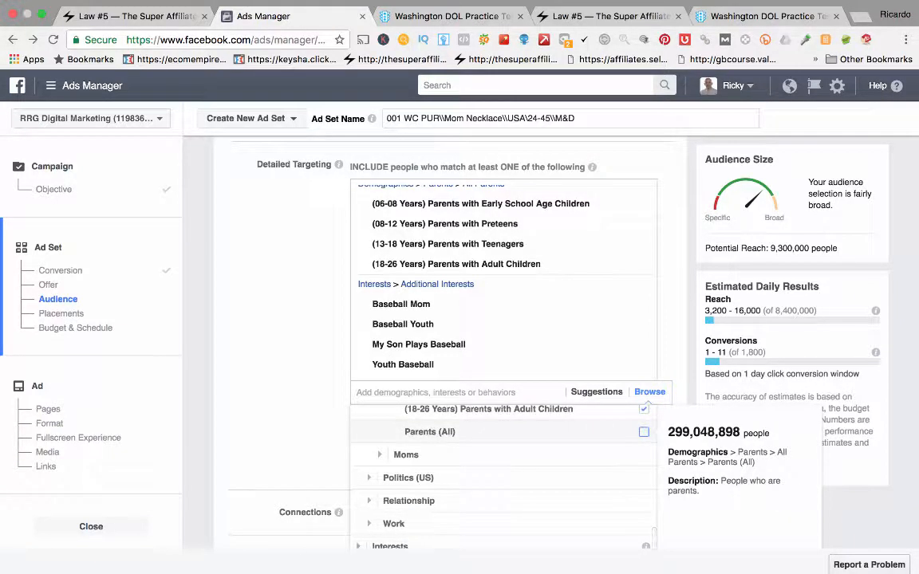
- Examine the Moms groups under Parents, from Big-city moms through moms of grade and high school kids to Trendy moms
left_click(406, 457)
scroll(406, 459, "down", 1)
scroll(438, 461, "down", 1)
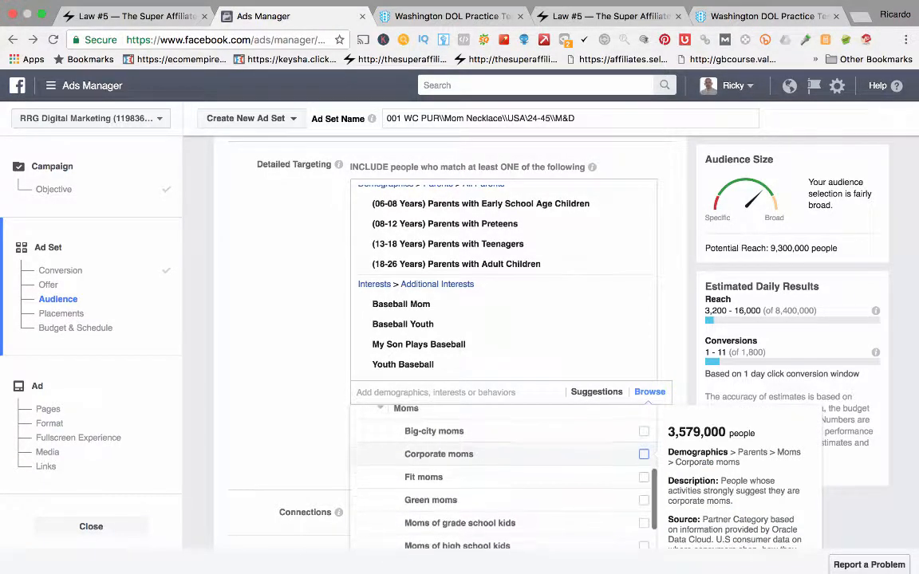
scroll(438, 458, "down", 2)
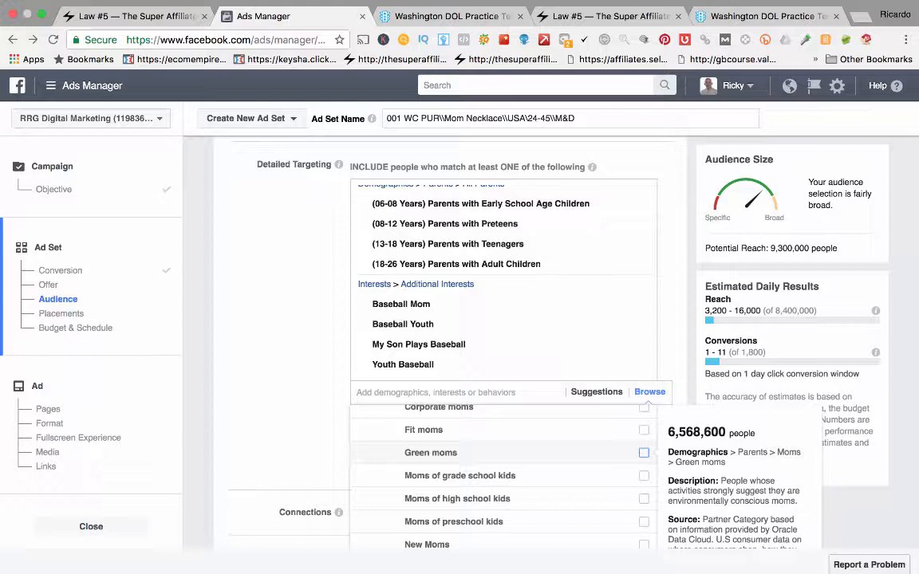
scroll(644, 452, "down", 3)
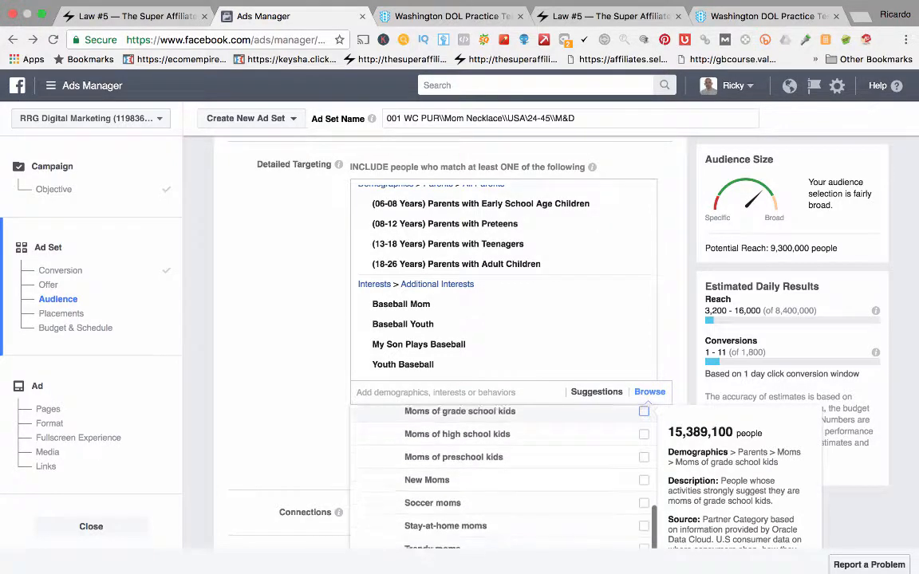
scroll(643, 442, "up", 1)
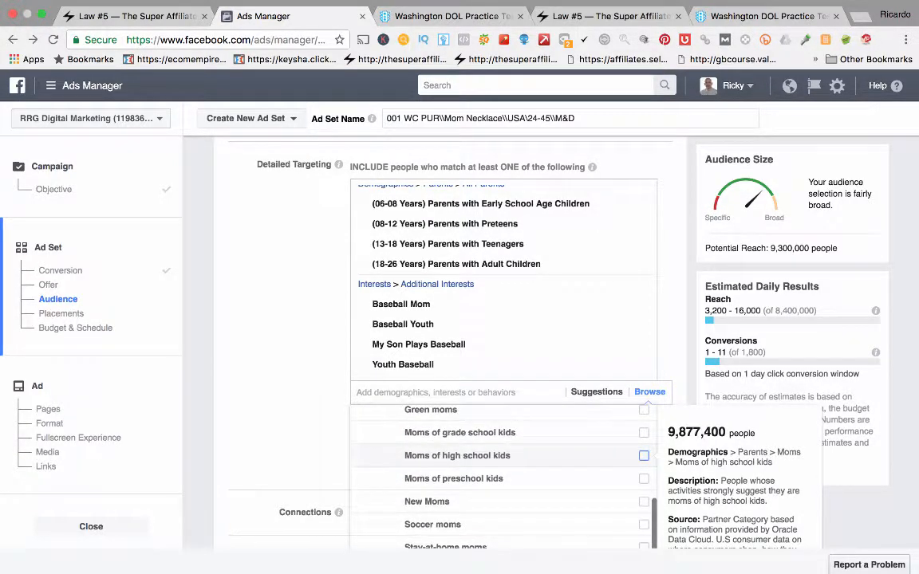
scroll(643, 447, "down", 2)
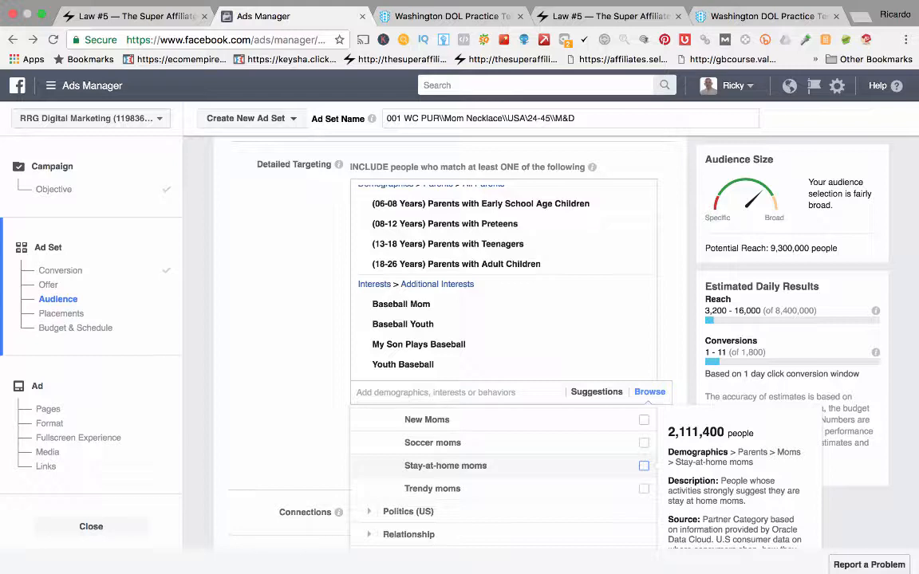
scroll(502, 479, "down", 2)
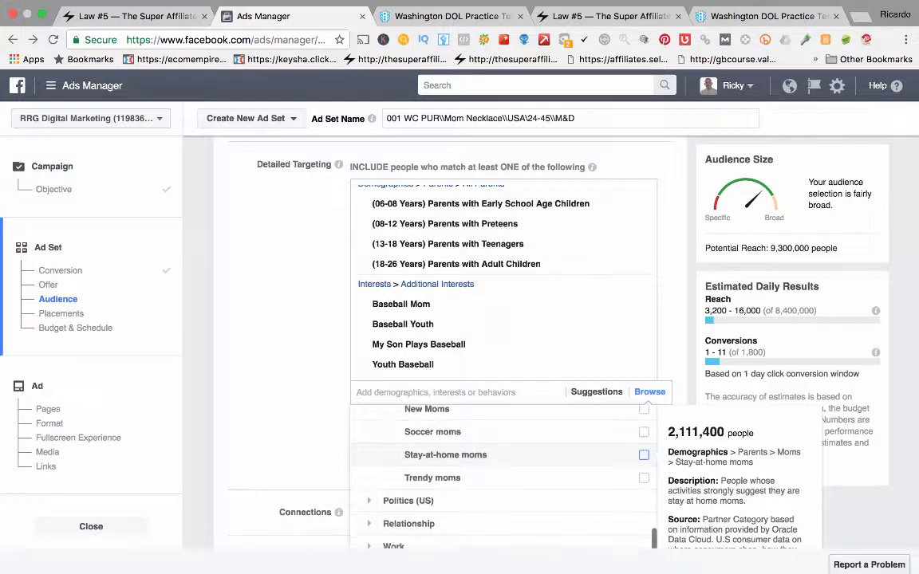
scroll(503, 447, "down", 3)
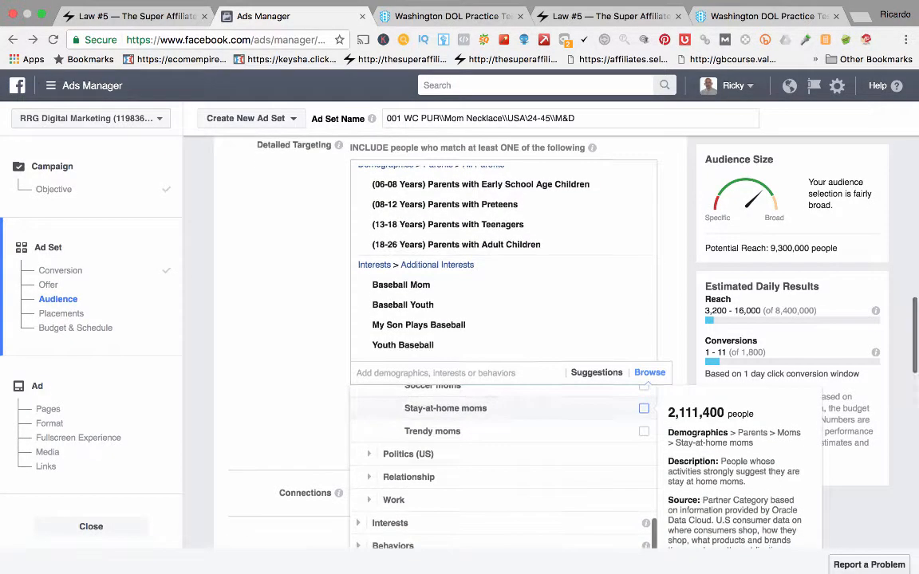
- Expand Politics (US) and review its options, from likely engagement with political content to US politics (very liberal)
scroll(502, 463, "down", 1)
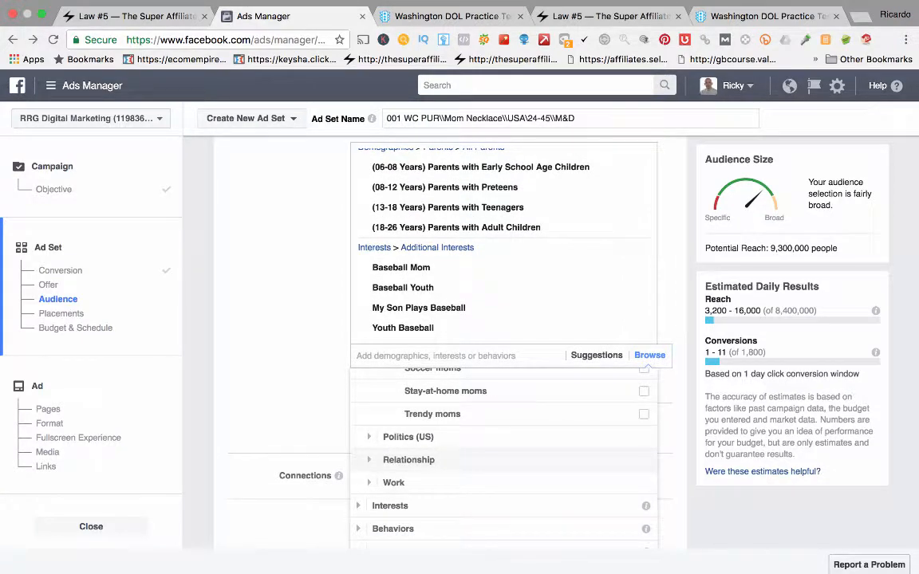
left_click(407, 436)
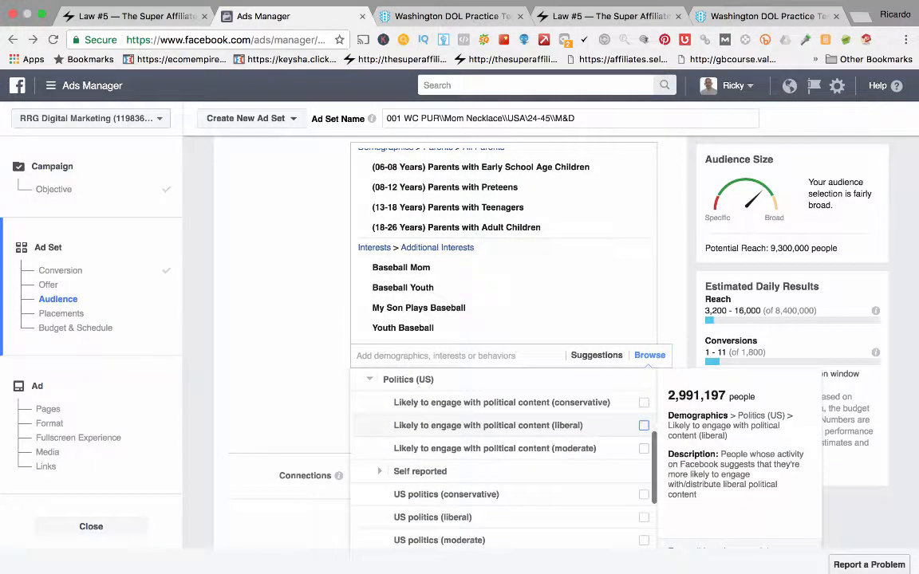
scroll(494, 446, "down", 1)
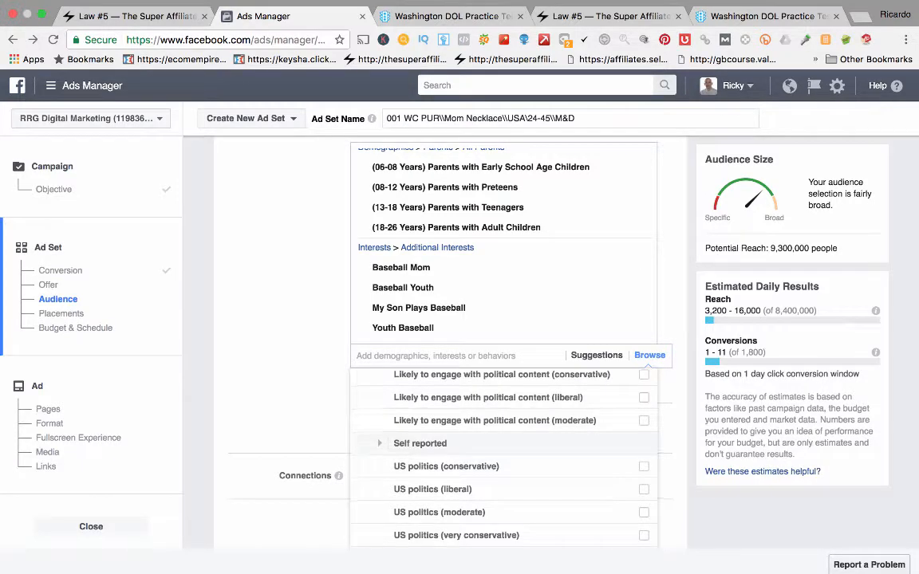
scroll(503, 455, "down", 3)
scroll(494, 438, "down", 4)
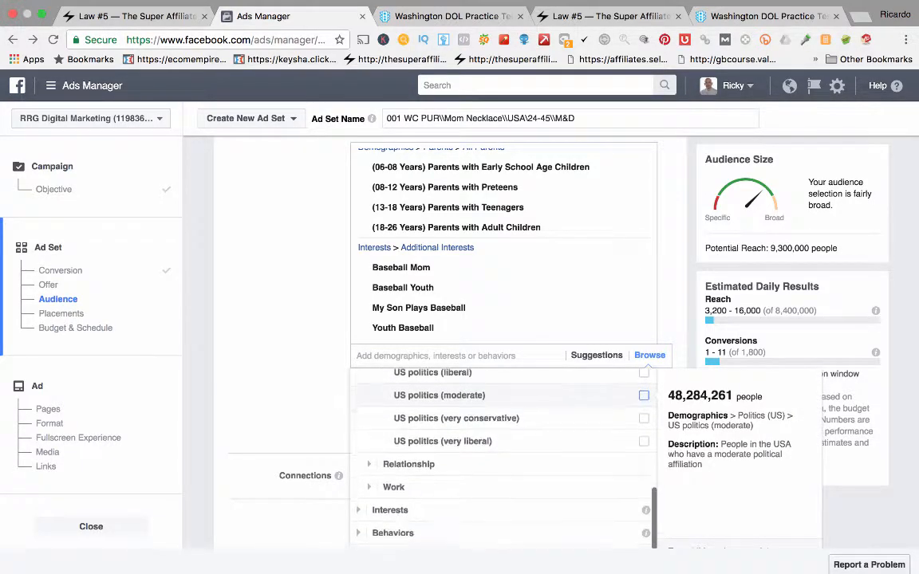
- Expand the Relationship category and examine the Interested In options: Men, Men and Women, Unspecified and Women
left_click(408, 445)
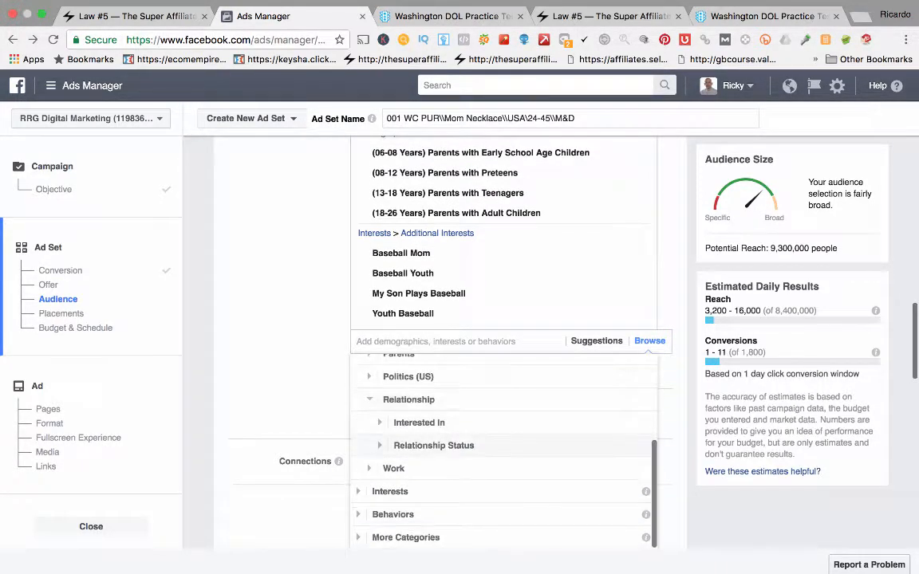
left_click(419, 421)
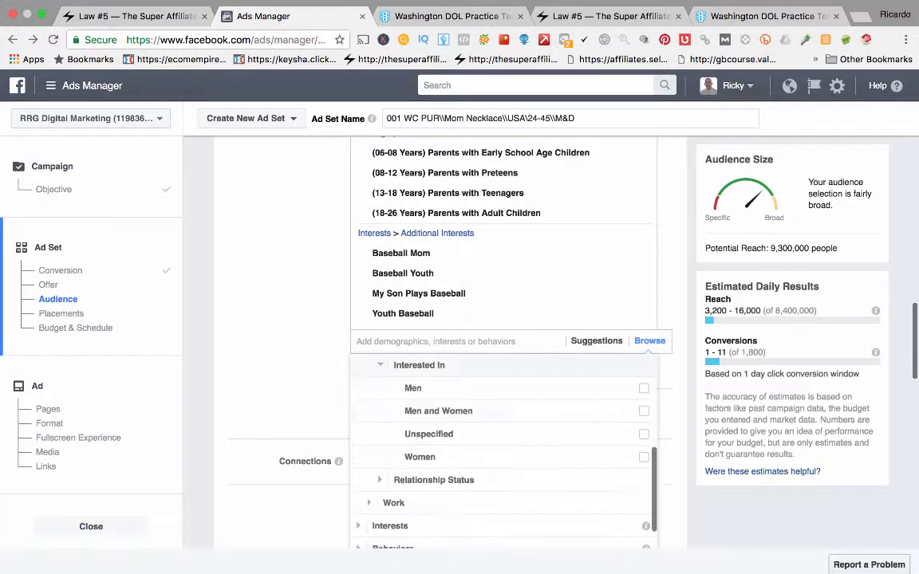
left_click(433, 480)
scroll(433, 480, "up", 3)
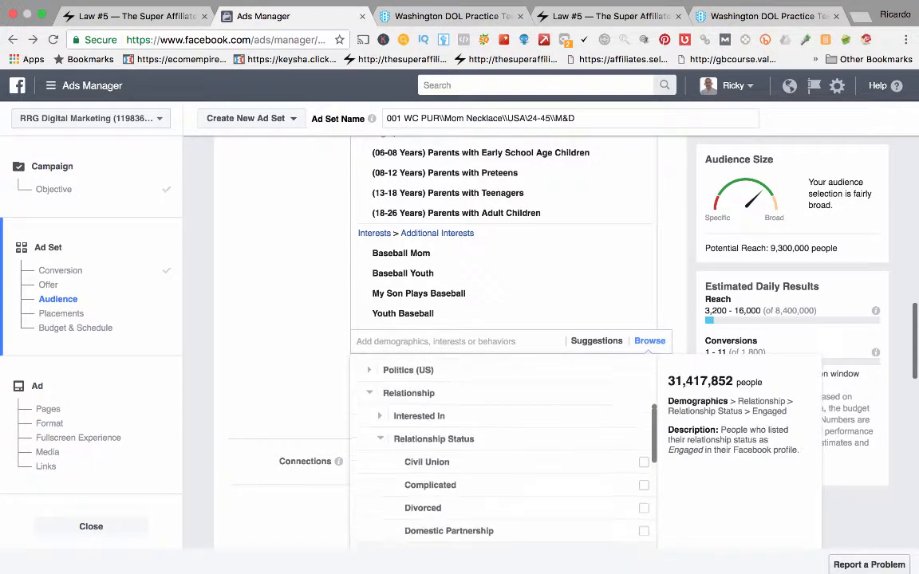
left_click(419, 448)
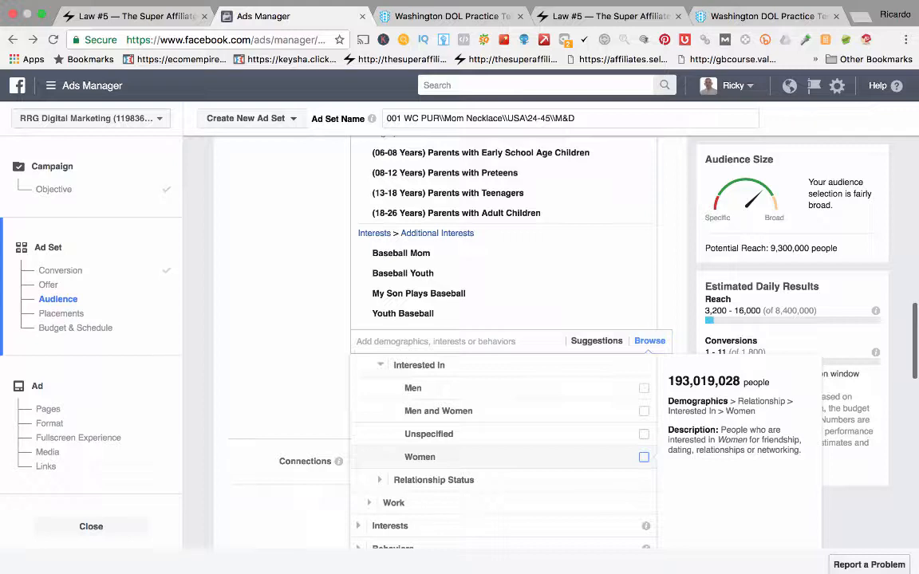
scroll(430, 452, "down", 2)
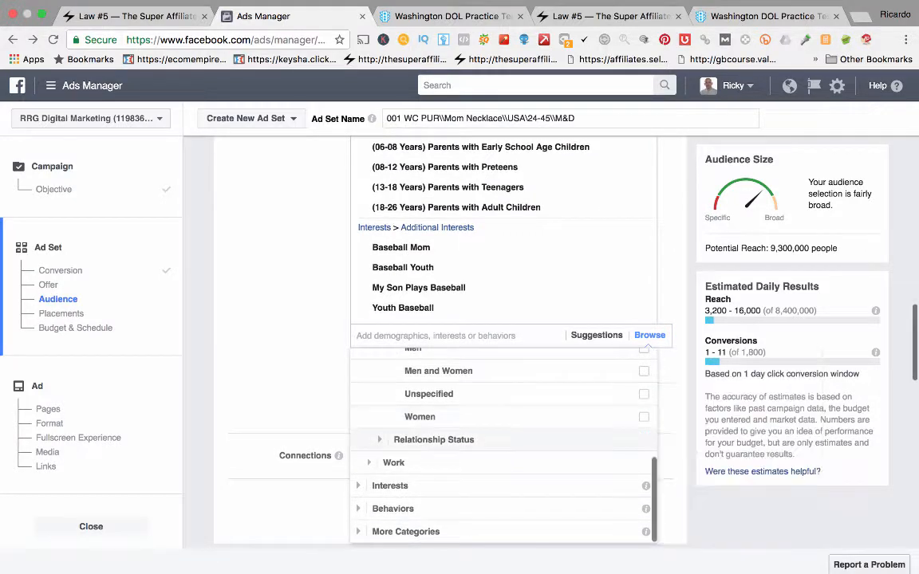
- Examine the Relationship Status options, from Civil Union and Complicated through Married and Single to Unspecified
left_click(430, 440)
mouse_move(423, 428)
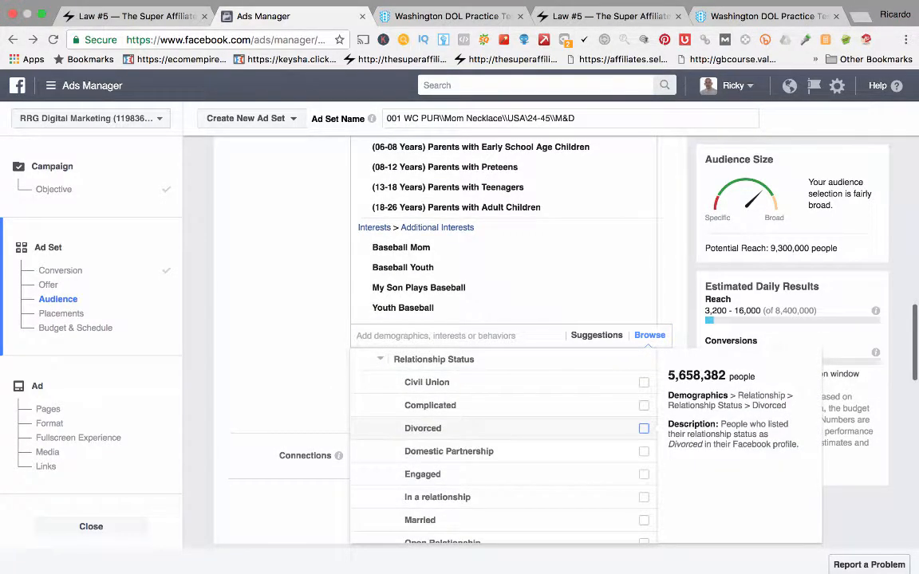
scroll(644, 443, "up", 3)
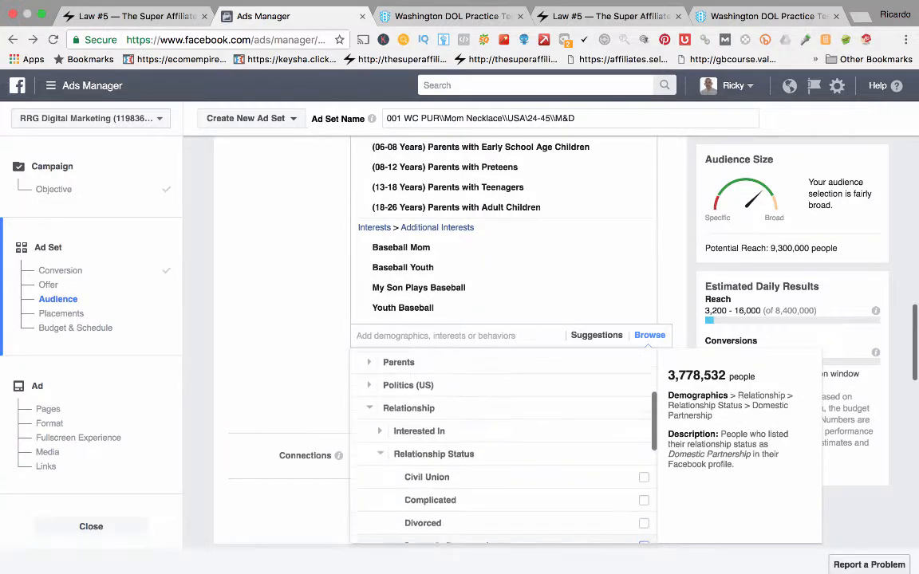
scroll(503, 447, "up", 1)
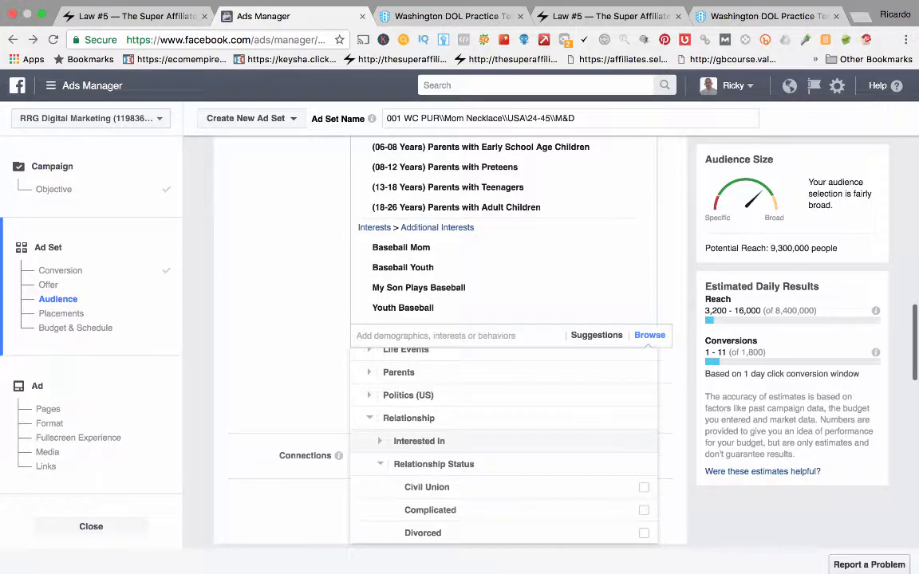
scroll(644, 430, "down", 2)
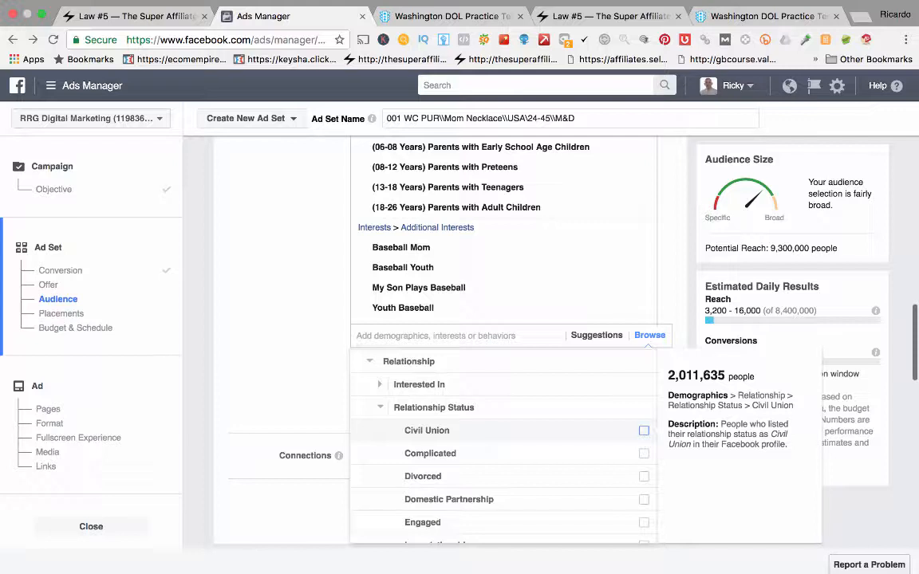
scroll(502, 431, "down", 1)
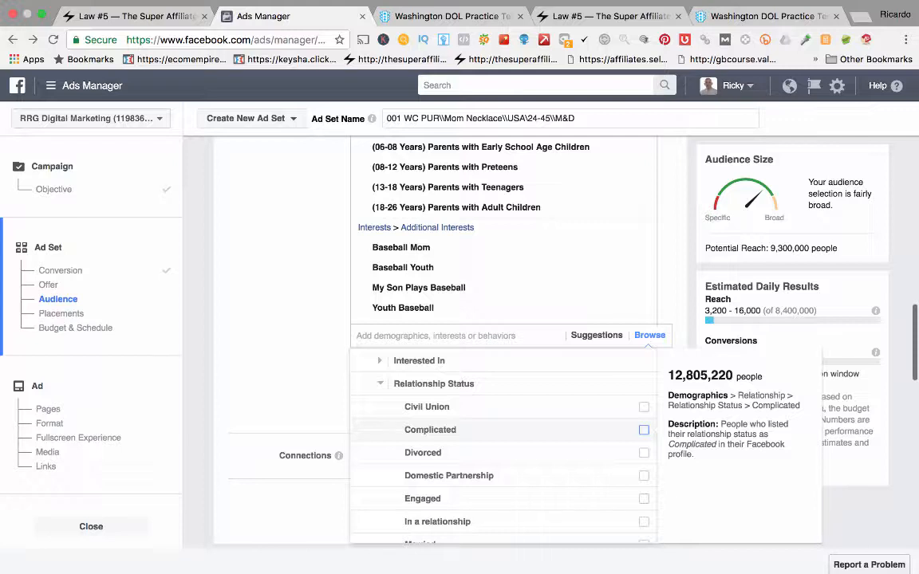
scroll(502, 431, "down", 2)
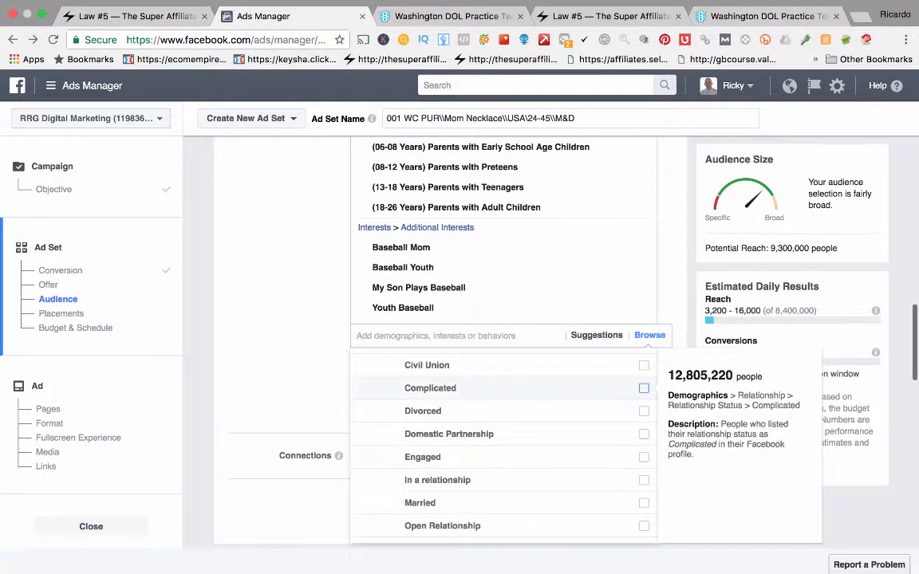
scroll(589, 398, "down", 1)
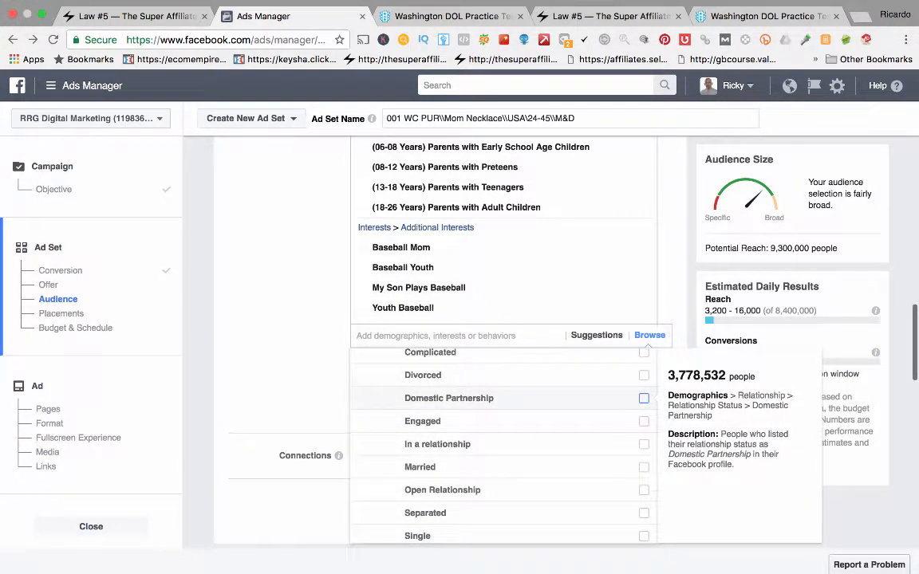
scroll(511, 431, "down", 2)
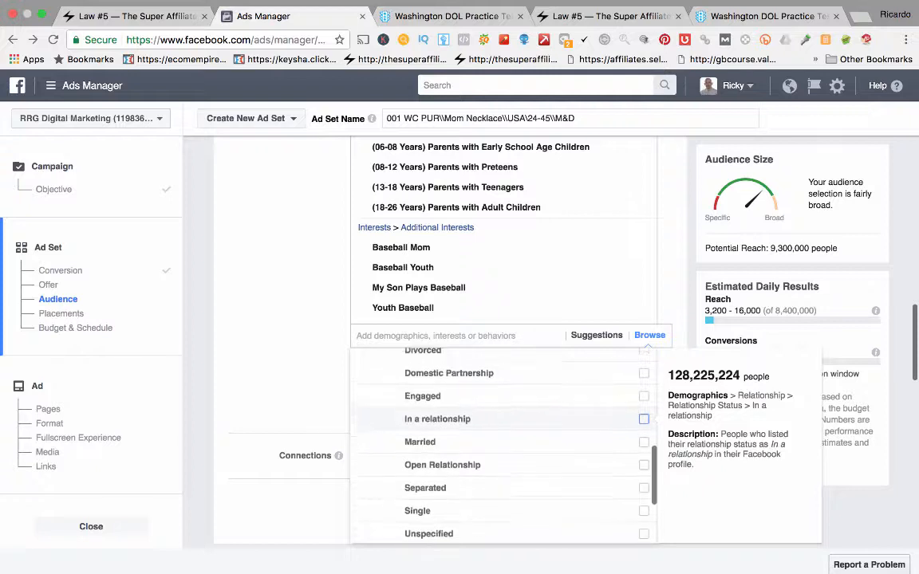
scroll(510, 399, "up", 4)
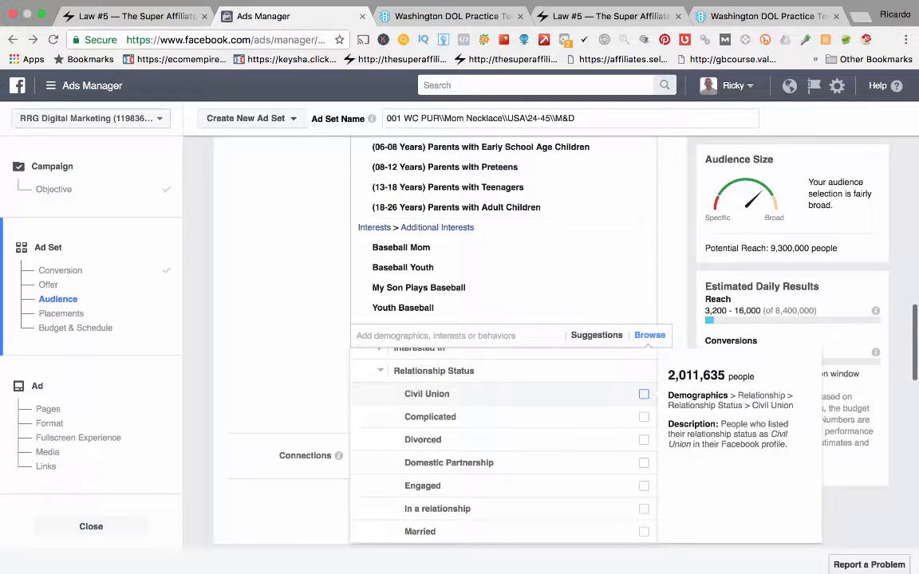
scroll(503, 446, "down", 3)
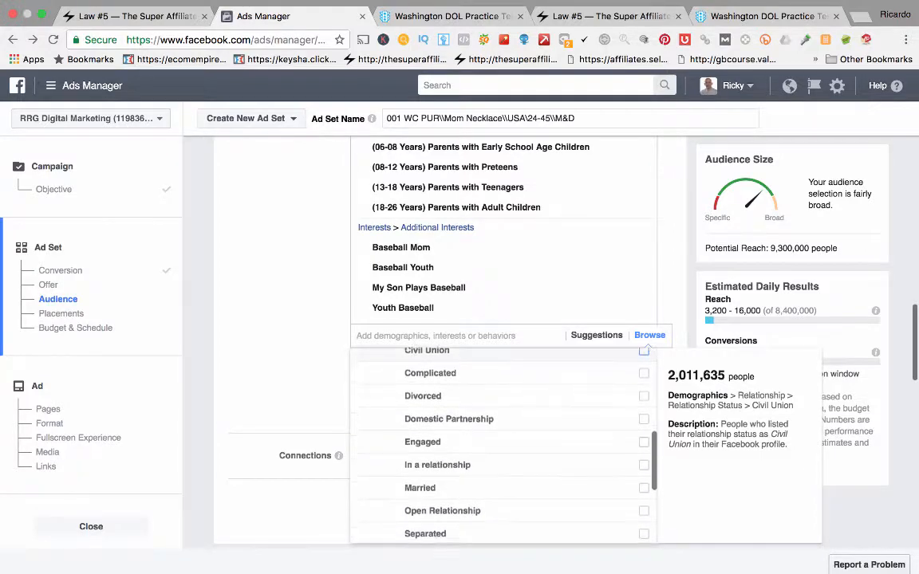
- Add the Married and Divorced relationship statuses to the detailed targeting and check the potential reach
scroll(502, 446, "down", 5)
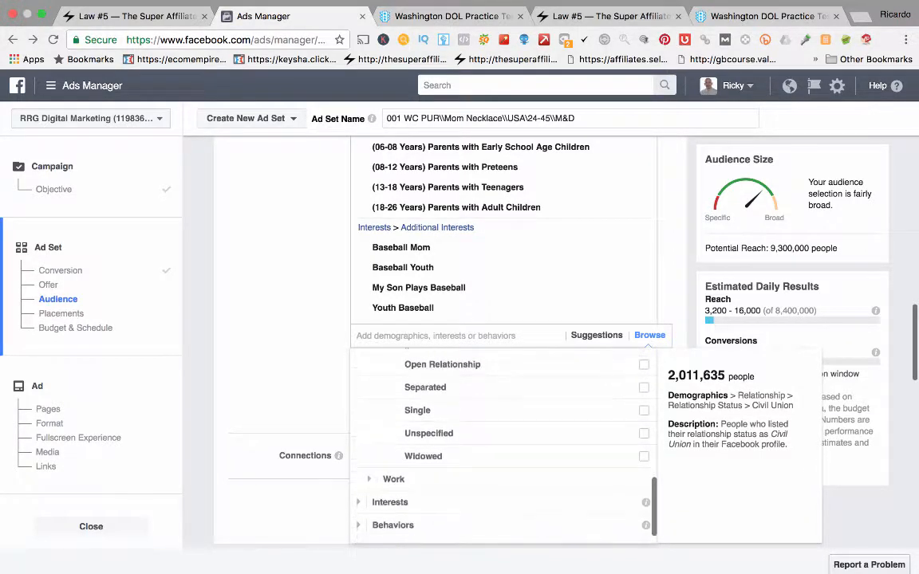
scroll(502, 431, "up", 3)
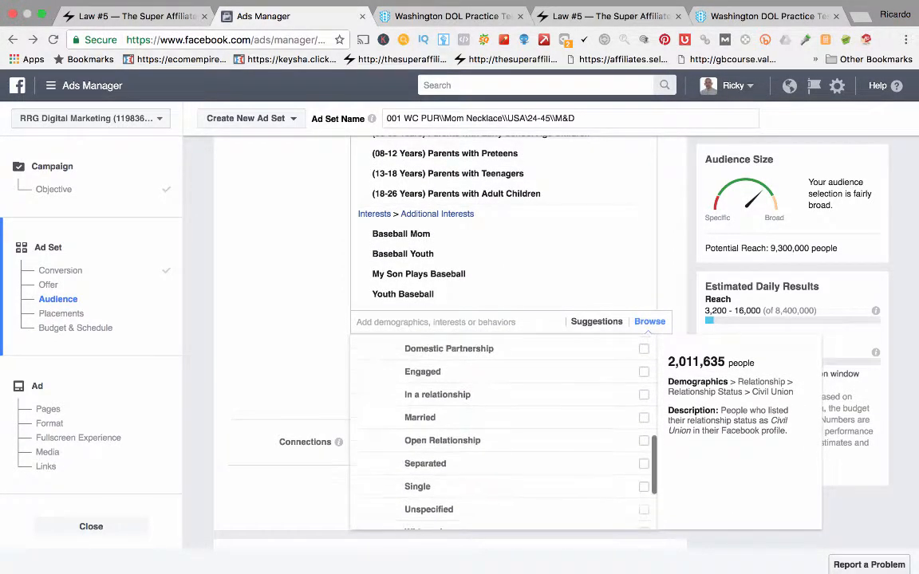
scroll(558, 401, "up", 4)
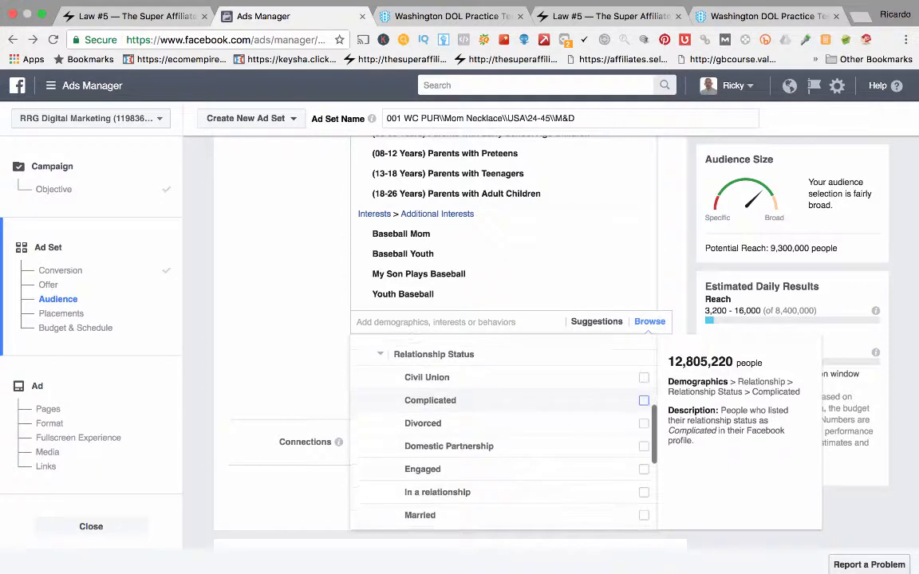
scroll(644, 401, "down", 1)
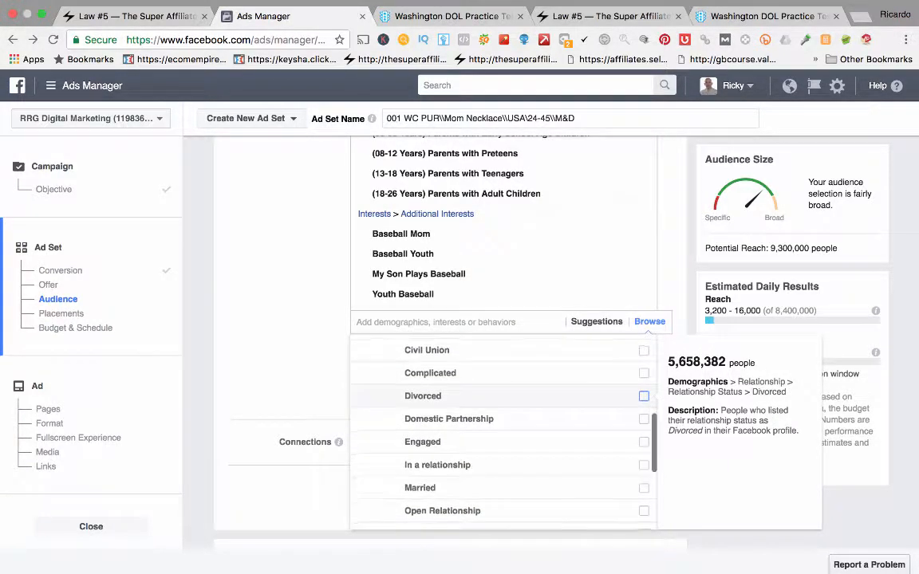
scroll(644, 401, "down", 1)
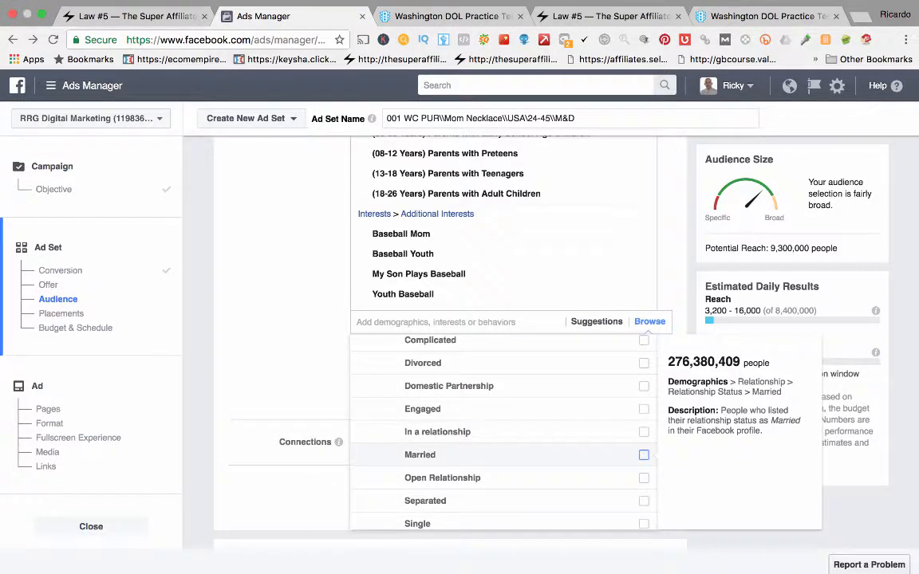
left_click(644, 455)
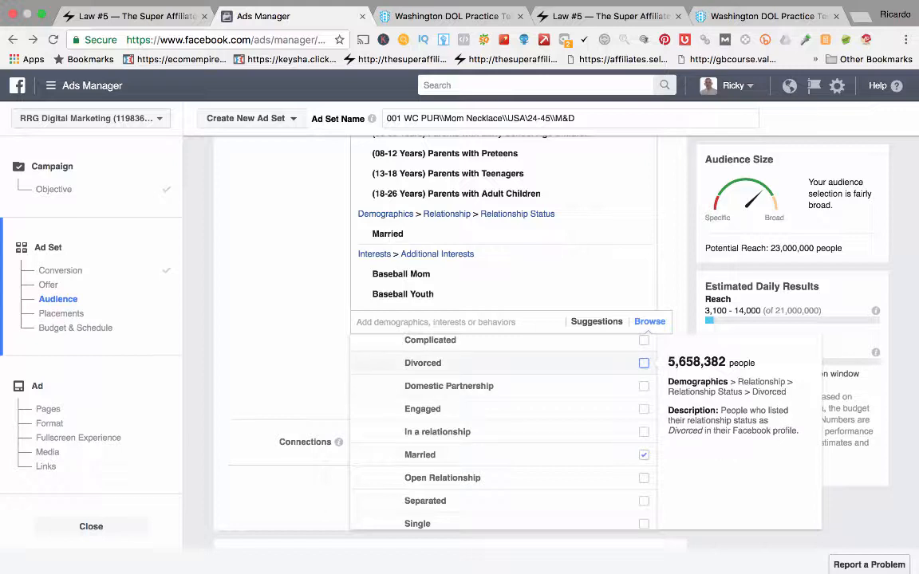
left_click(644, 362)
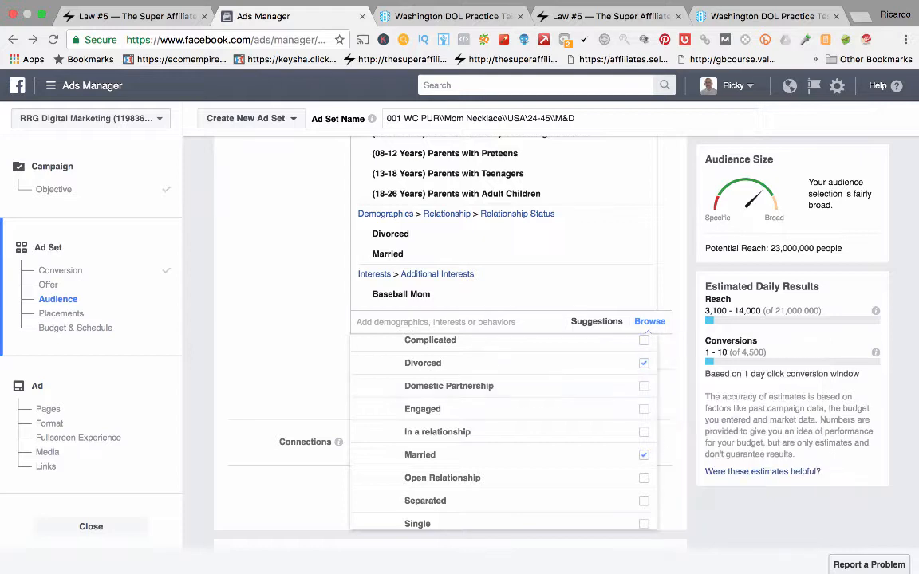
double_click(792, 248)
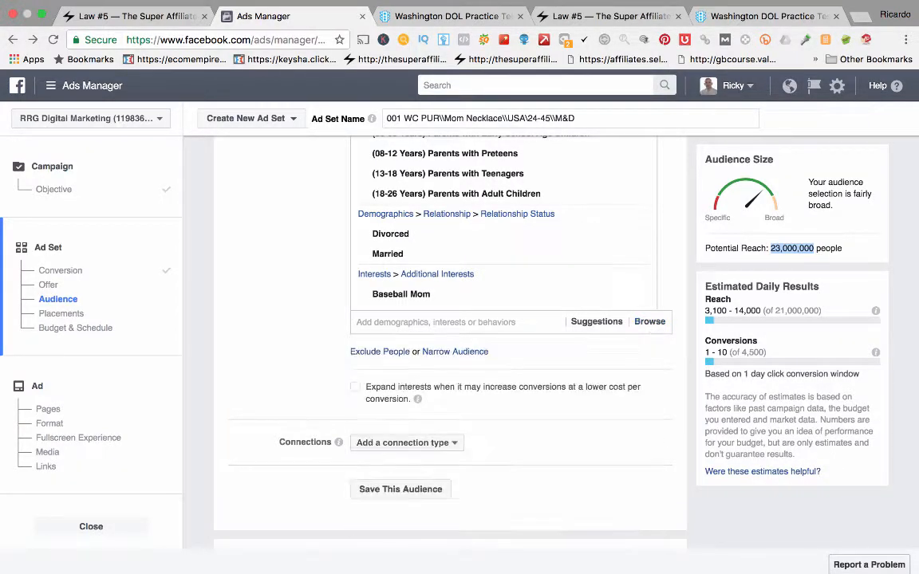
- Browse the Behaviors targeting category and review its subcategories from Anniversary through Purchase behavior to Travel
left_click(649, 322)
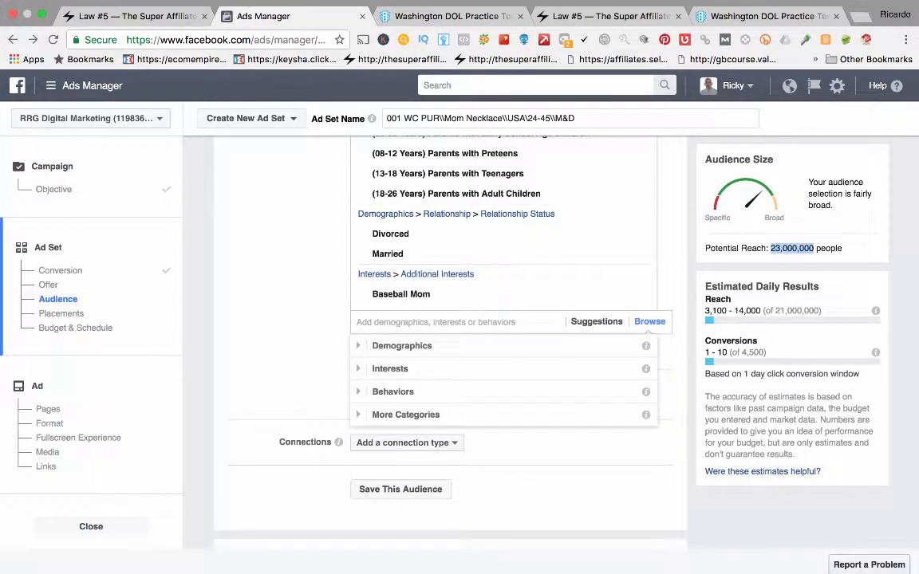
left_click(392, 392)
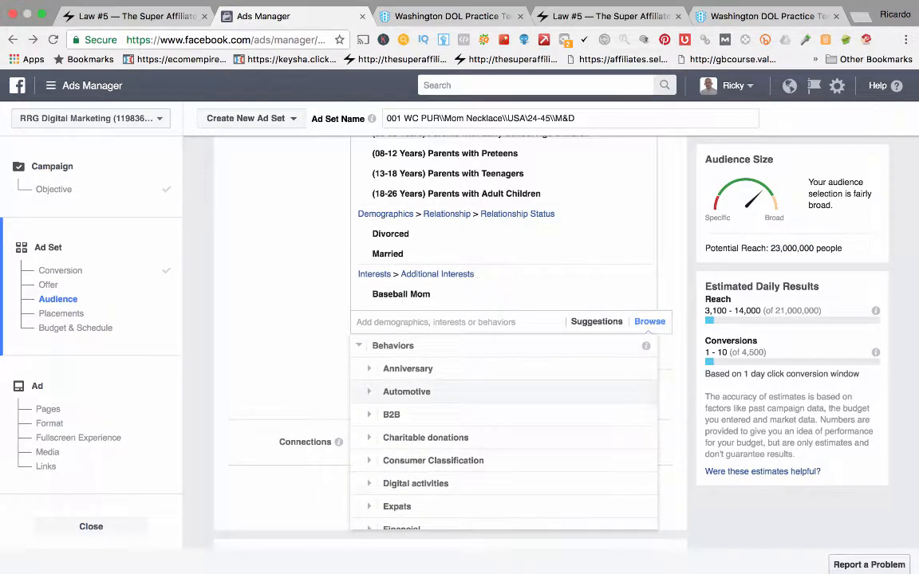
scroll(503, 431, "down", 1)
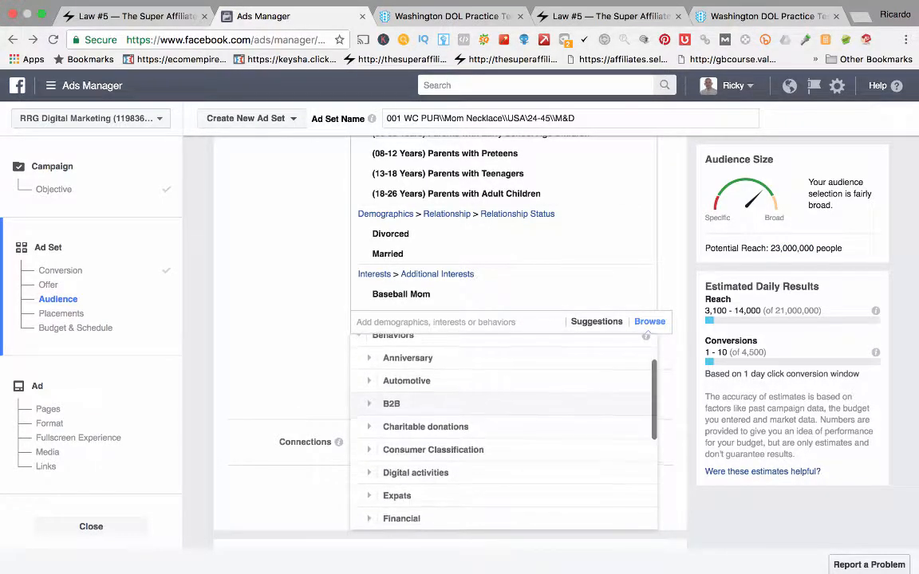
scroll(503, 431, "down", 4)
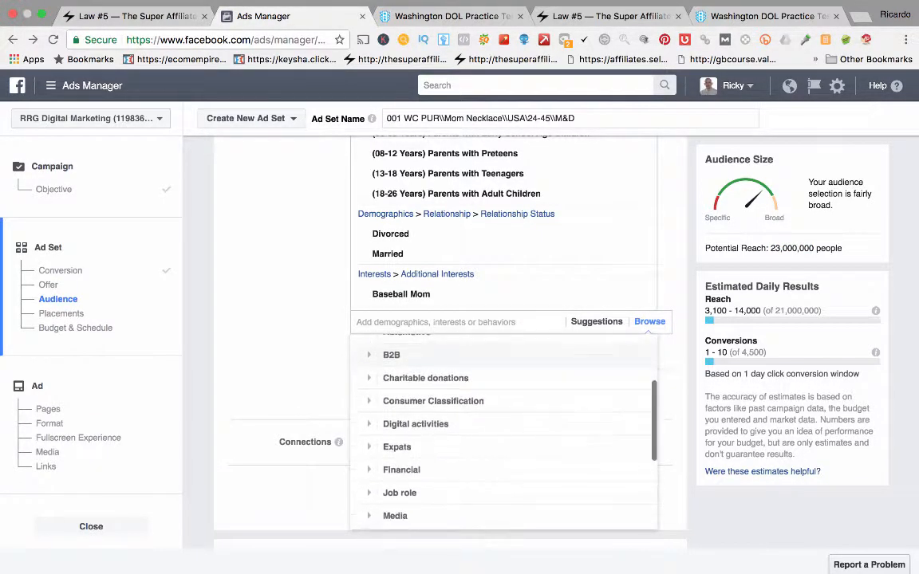
scroll(503, 431, "up", 5)
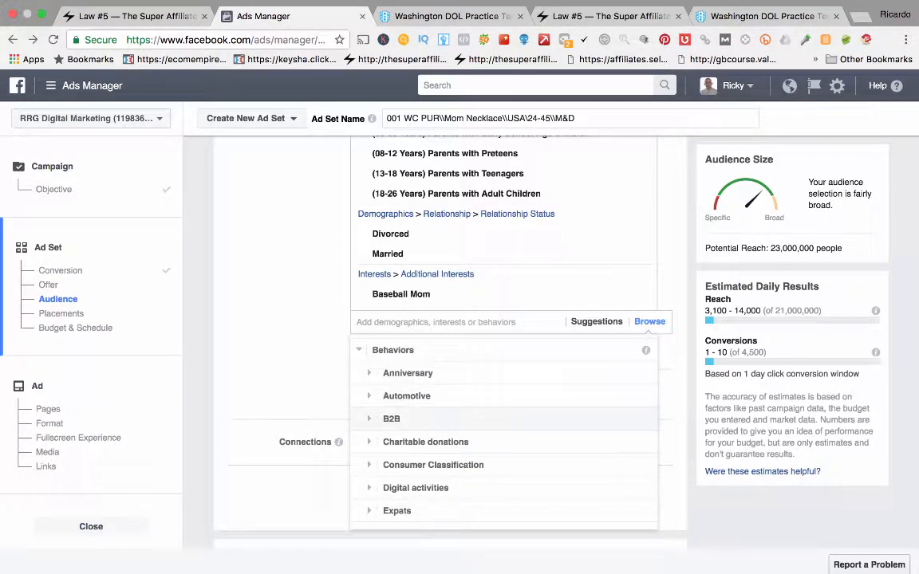
scroll(503, 418, "down", 4)
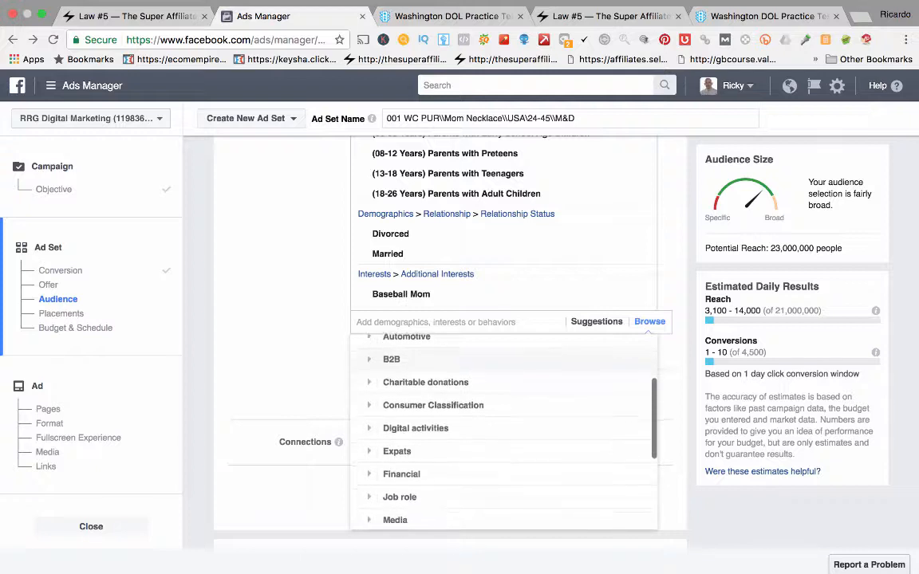
scroll(503, 431, "down", 4)
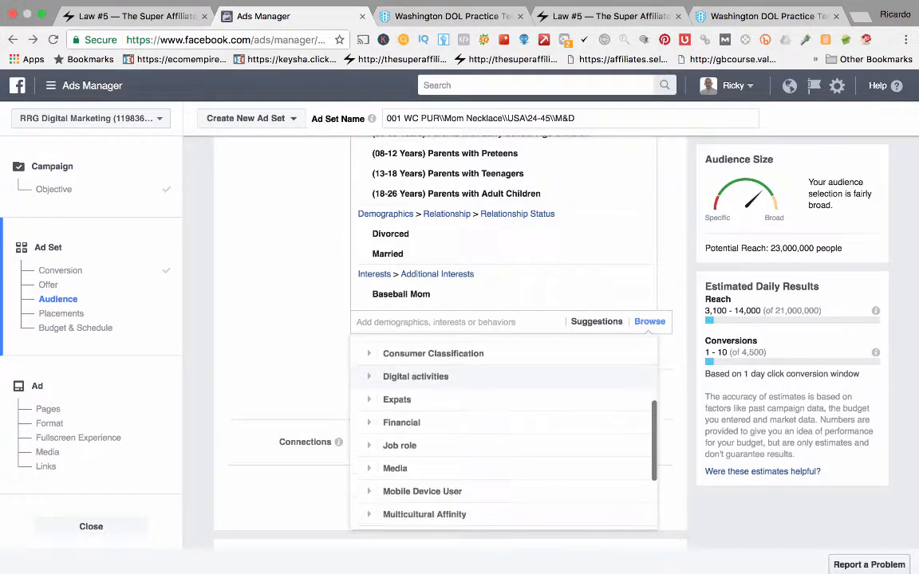
scroll(503, 442, "down", 4)
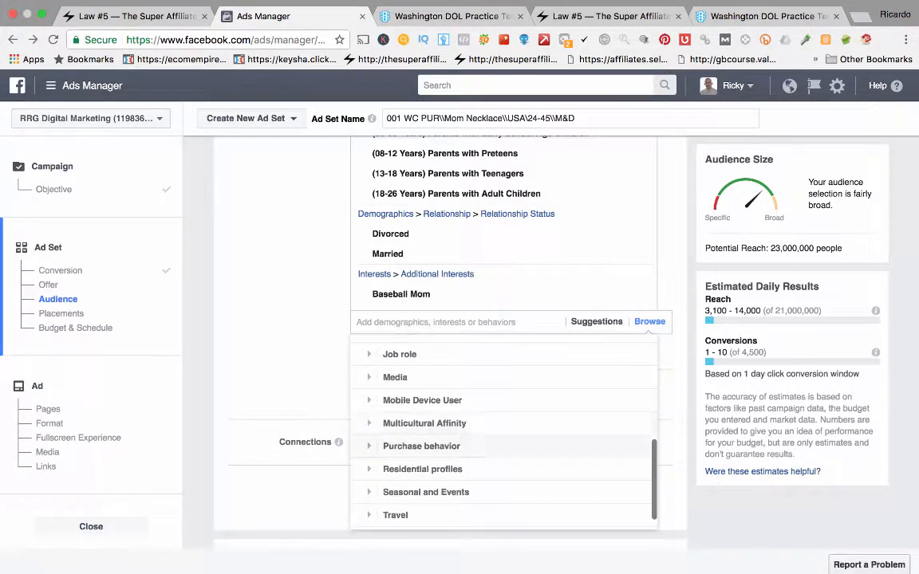
- Add Engaged Shoppers from the Purchase behavior category to the detailed targeting
left_click(421, 445)
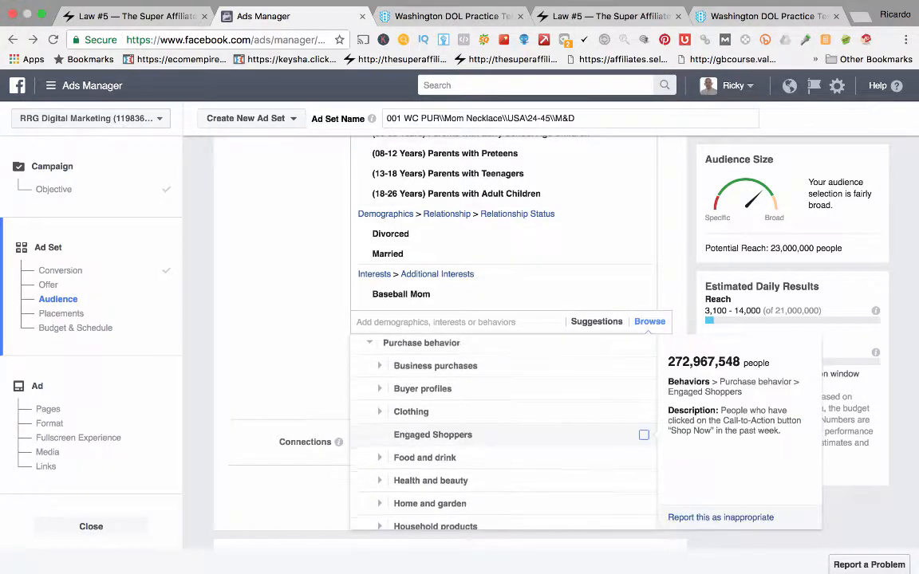
scroll(502, 437, "down", 1)
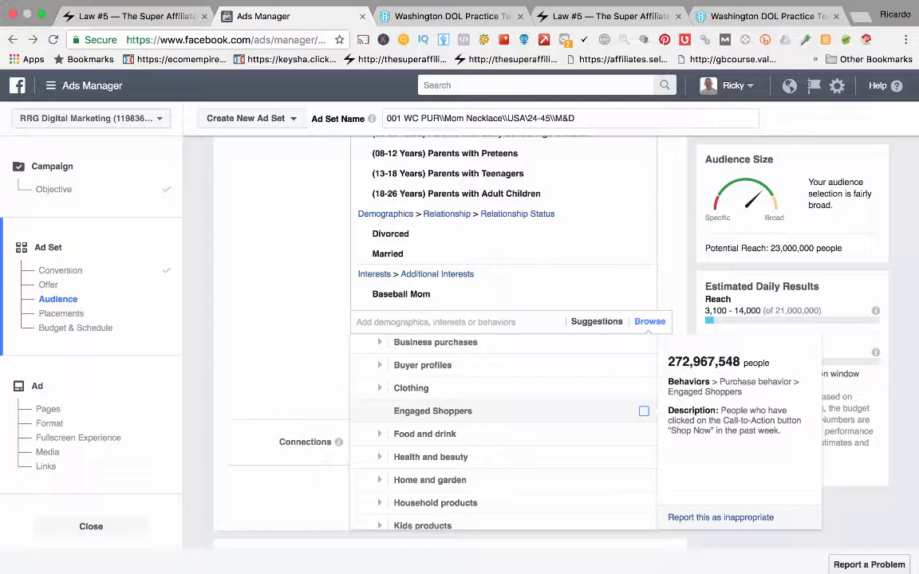
left_click(644, 411)
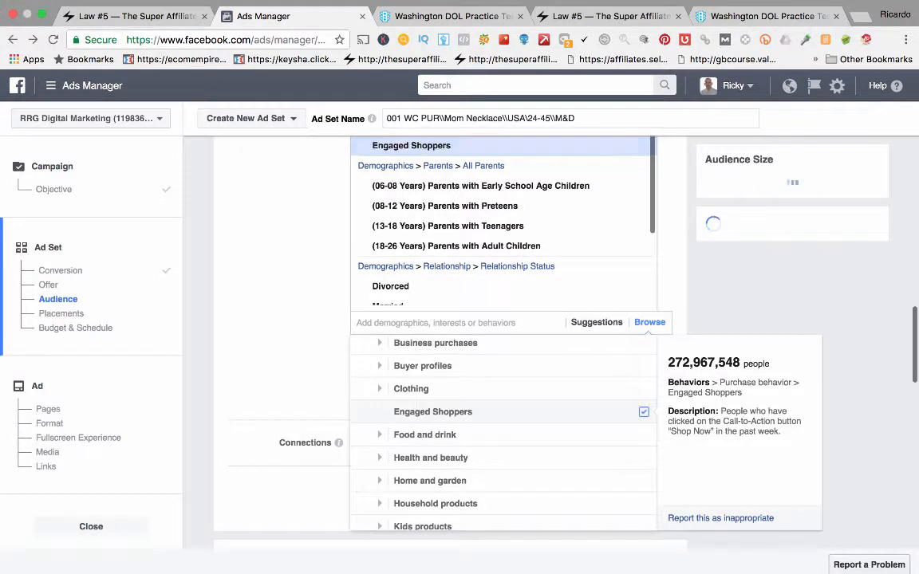
- Review the selected targeting entries and the Purchase behavior subcategories from Business purchases to Store types
scroll(643, 412, "down", 1)
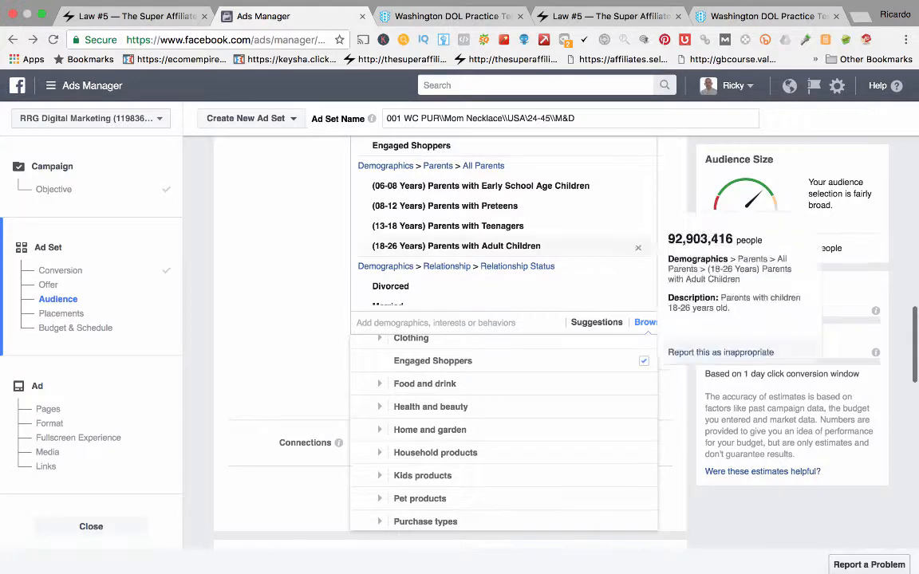
scroll(478, 224, "down", 1)
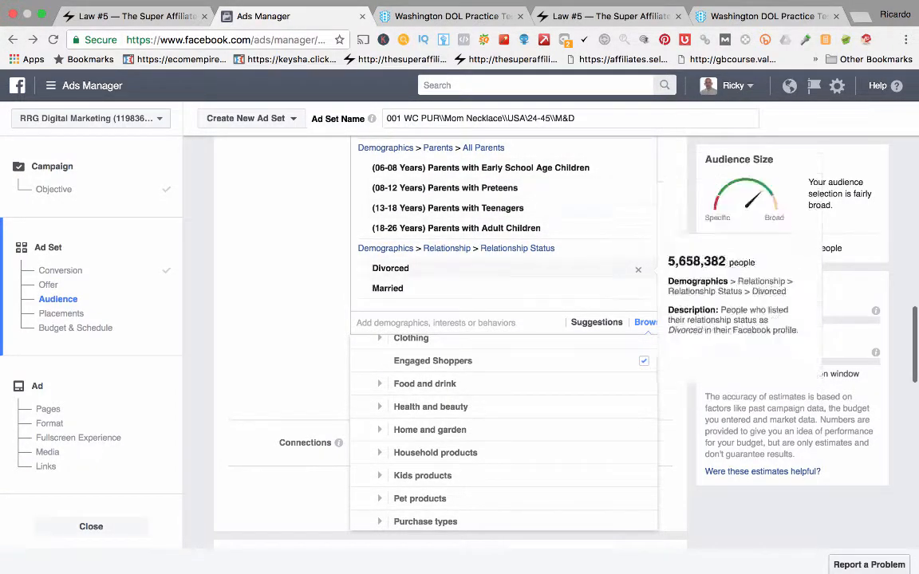
scroll(503, 430, "down", 2)
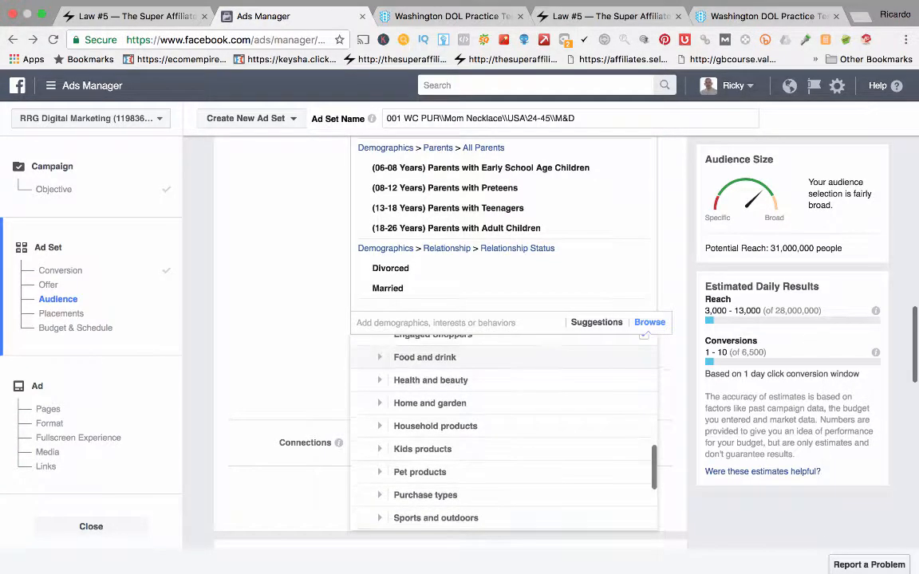
scroll(502, 430, "up", 3)
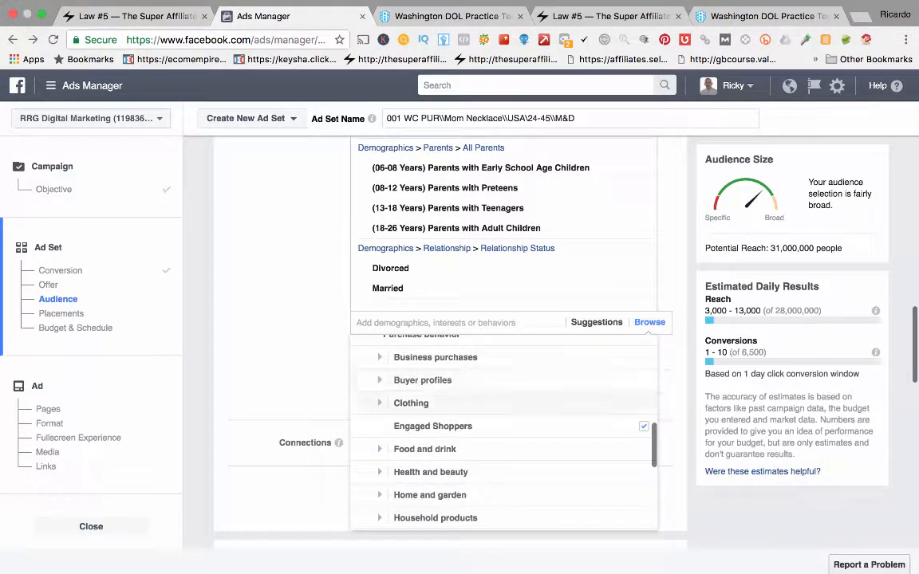
scroll(503, 382, "down", 1)
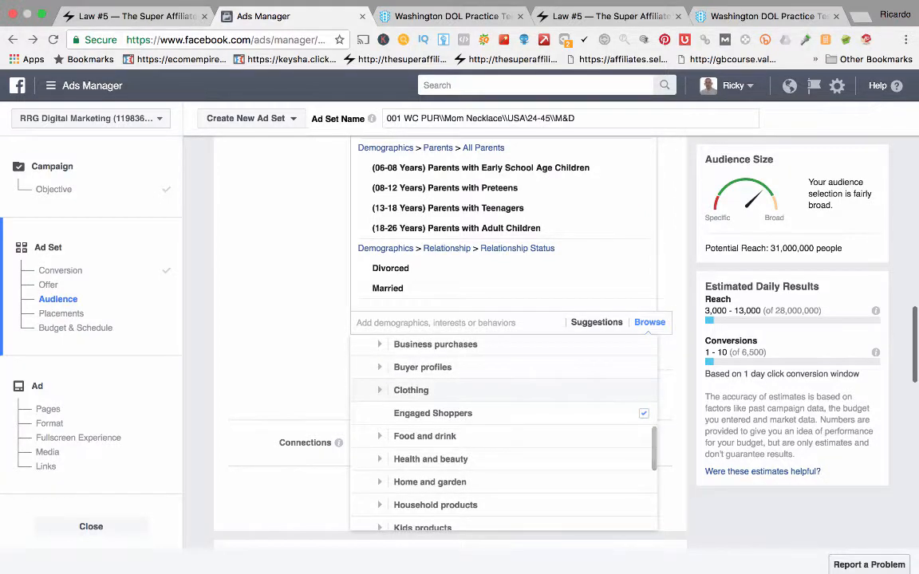
scroll(503, 399, "down", 3)
scroll(502, 399, "down", 3)
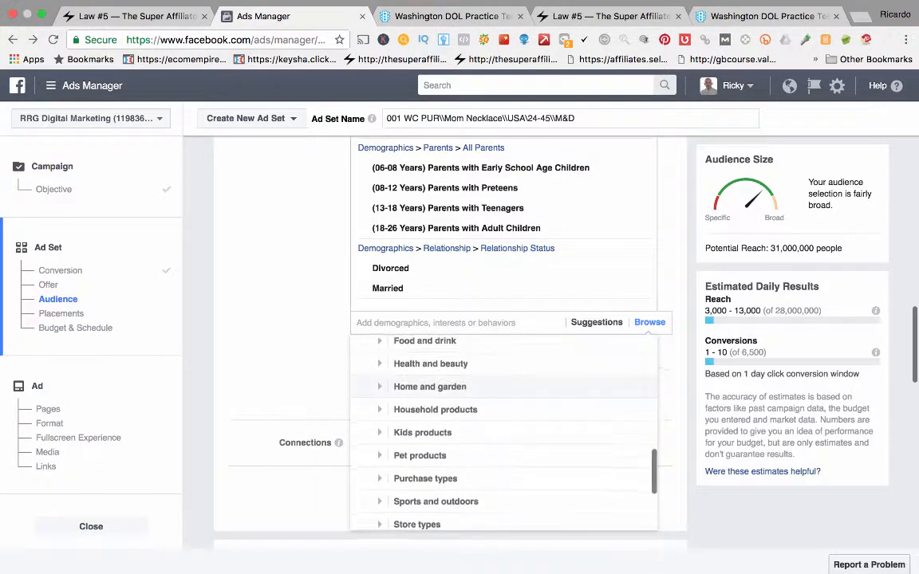
- Expand Kids products under Purchase behavior and check the Baby care and Baby toys options
left_click(422, 387)
scroll(422, 387, "down", 2)
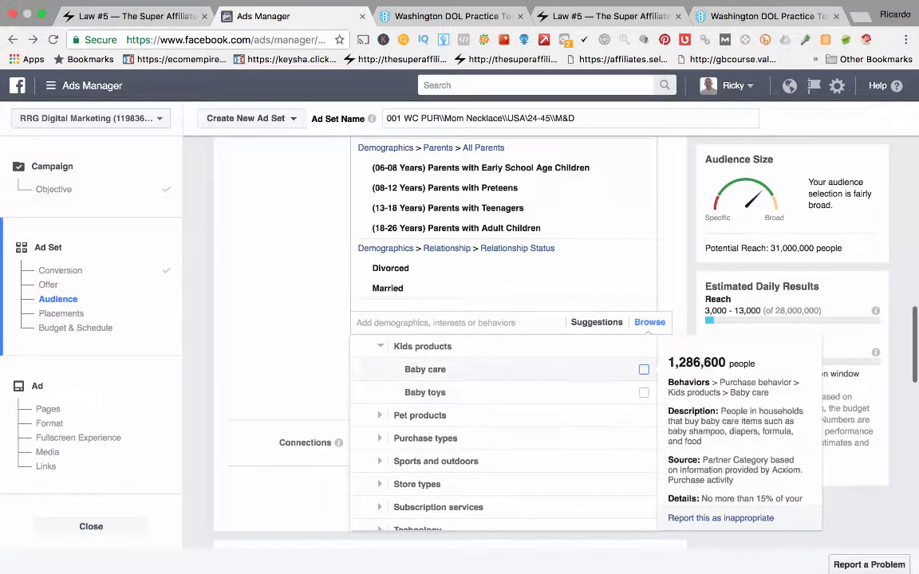
scroll(425, 371, "down", 2)
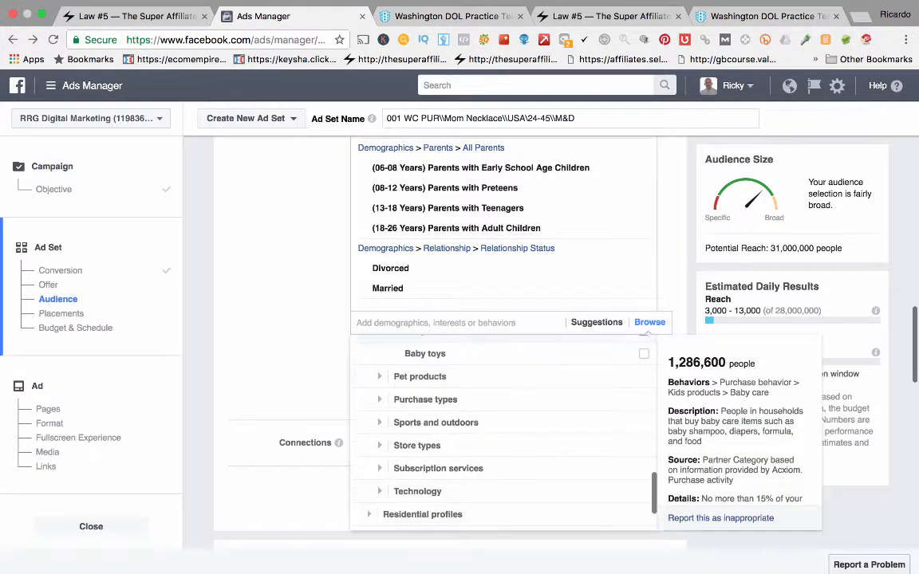
- Expand Purchase types and examine its options, from Appliances & accessories through Beauty accessories and Toys to Women's apparel
left_click(425, 400)
scroll(425, 409, "down", 2)
scroll(644, 415, "down", 1)
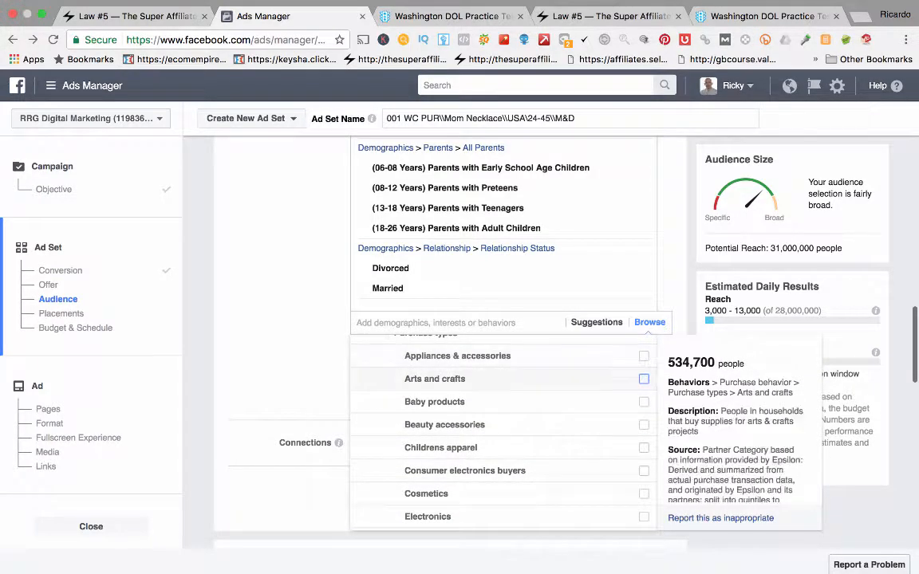
scroll(644, 399, "down", 3)
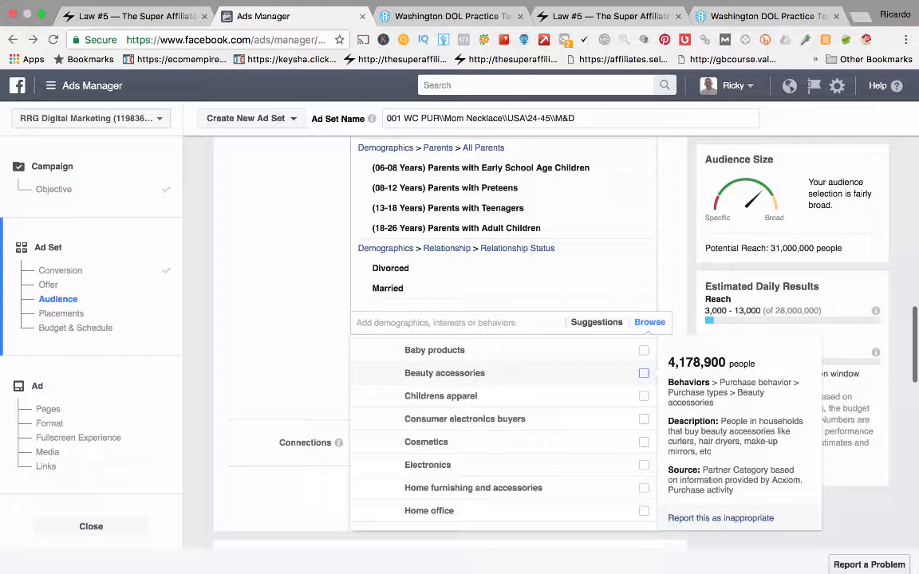
scroll(495, 431, "down", 3)
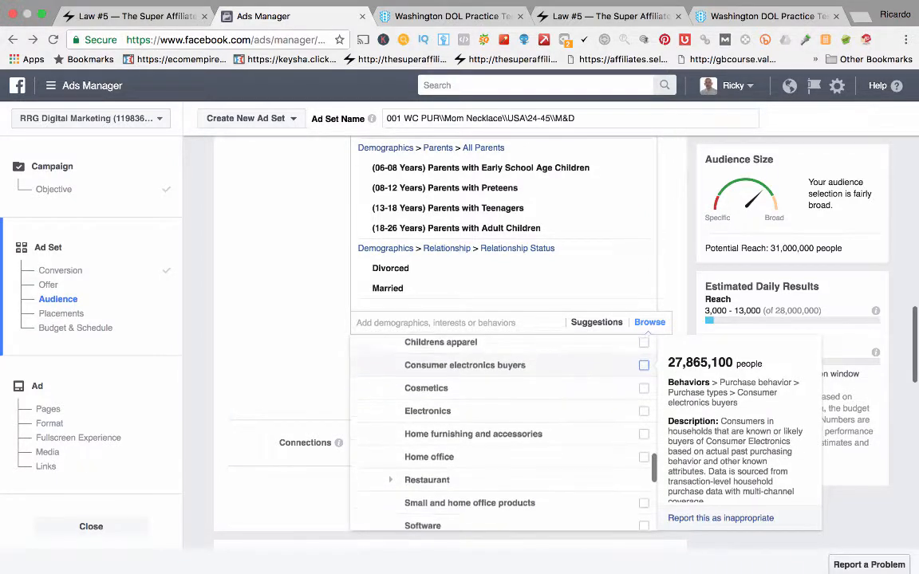
scroll(511, 430, "down", 3)
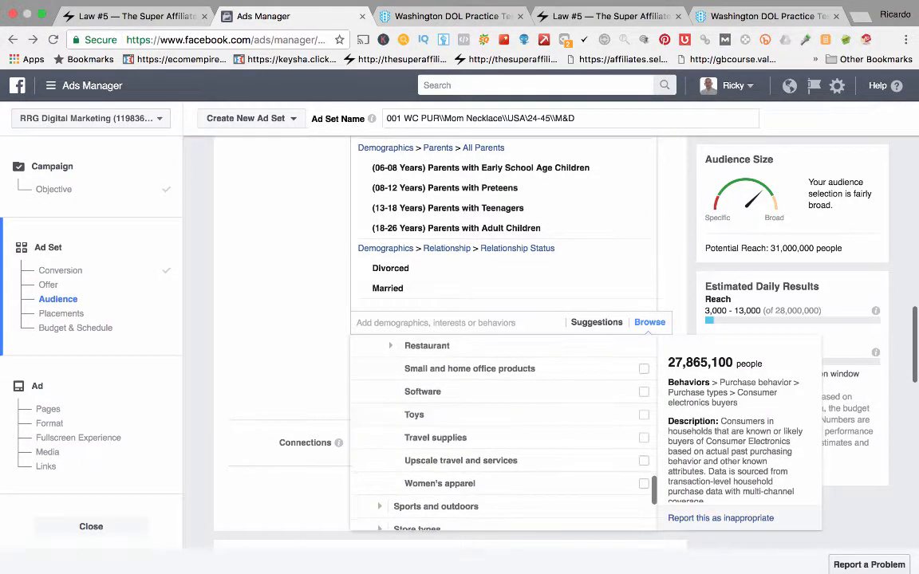
scroll(502, 431, "down", 3)
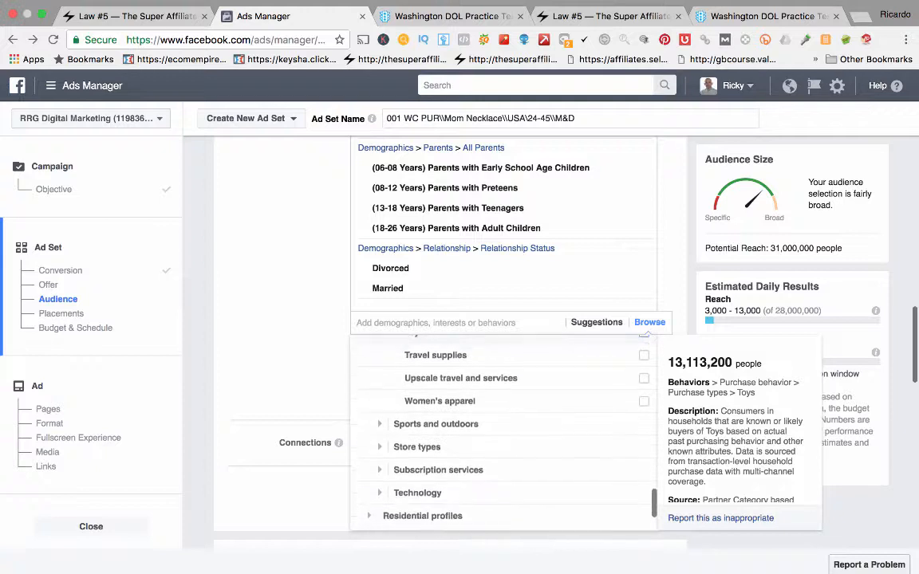
- Expand Subscription services and review its options, from Auto insurance online and Higher education to Satellite TV
scroll(478, 427, "down", 1)
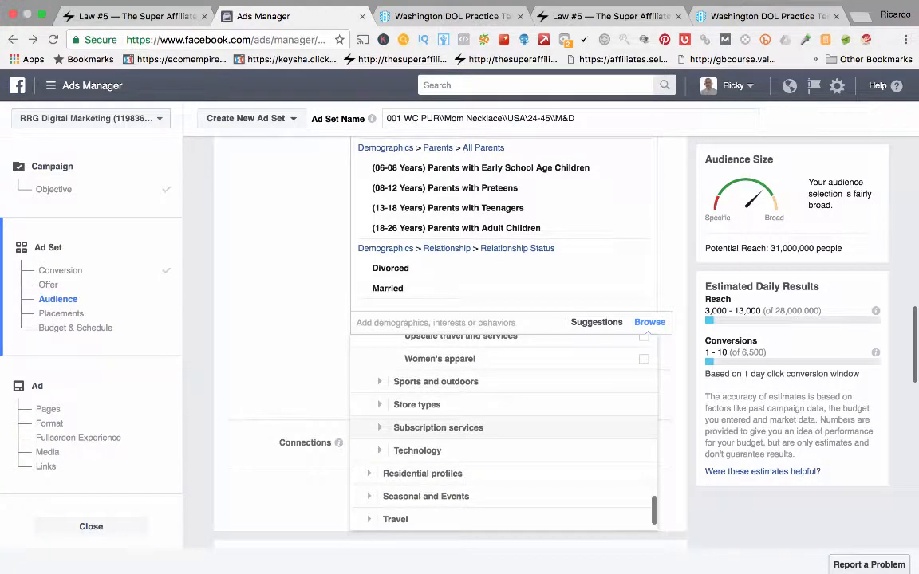
left_click(438, 427)
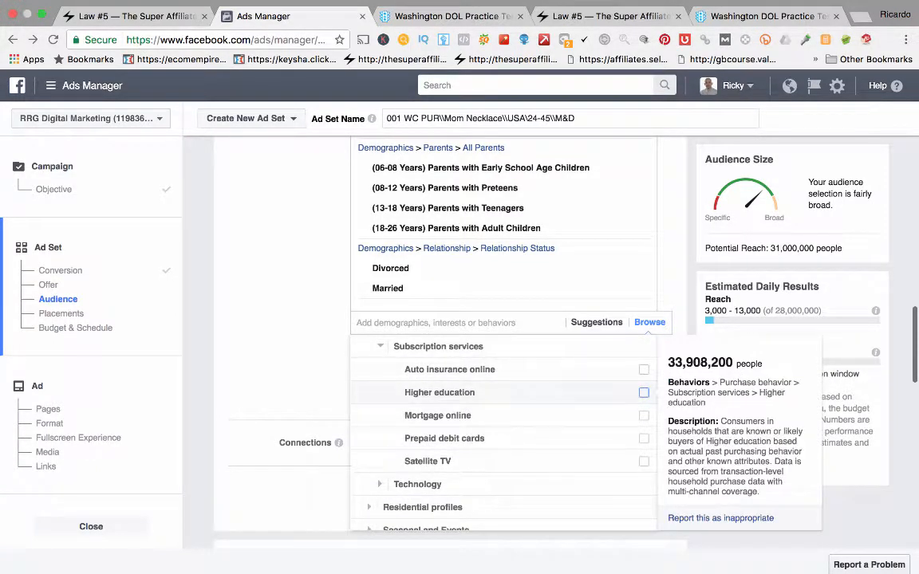
scroll(470, 391, "down", 3)
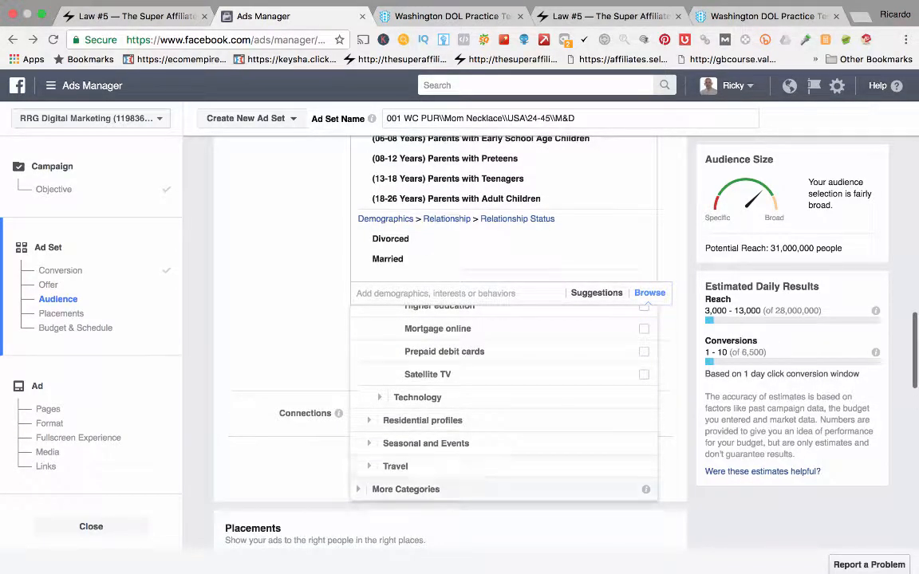
- Expand More Categories and Behaviors in the targeting browser and look through the behavior groups from Anniversary to Purchase behavior
left_click(406, 489)
scroll(406, 385, "up", 1)
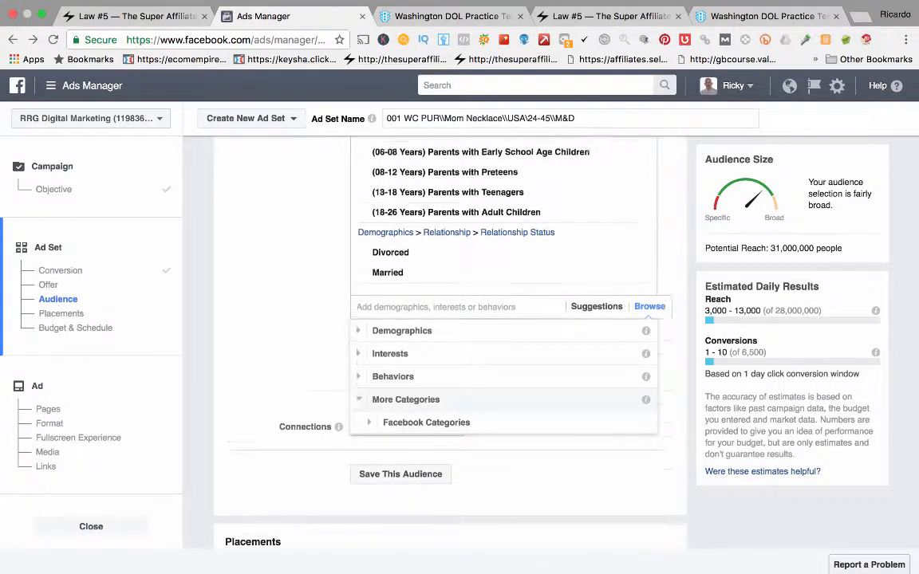
left_click(393, 397)
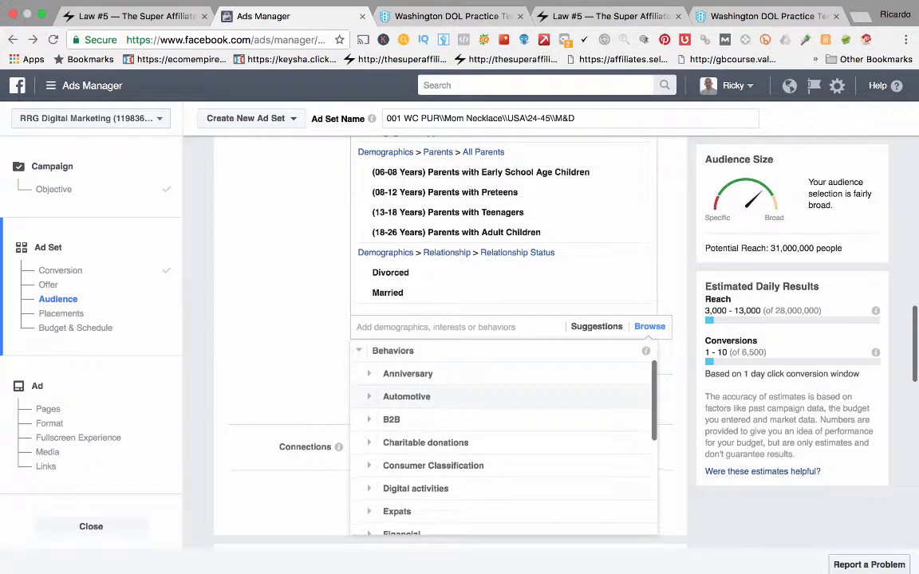
scroll(447, 431, "down", 3)
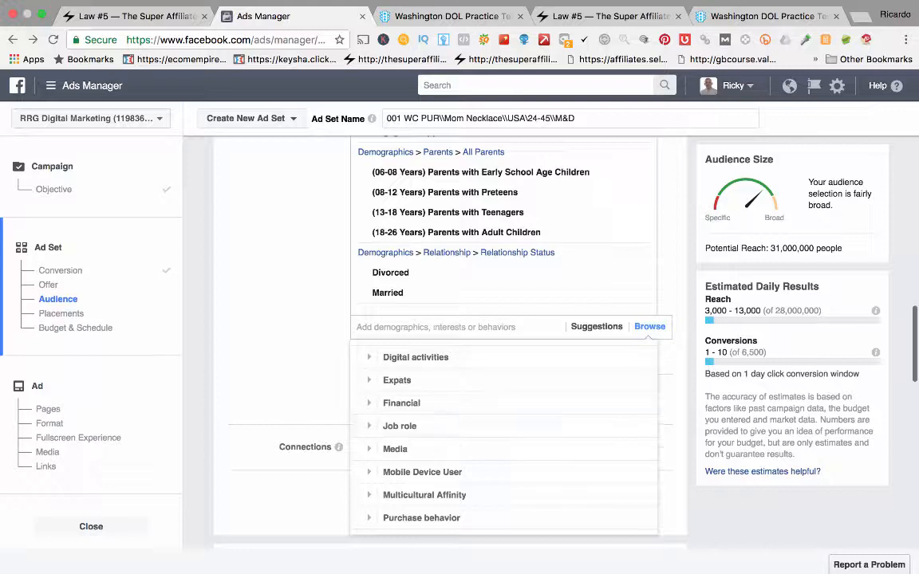
- Search the detailed targeting options for "online purc" and review the suggested behaviors, interests and demographics
type("onlin")
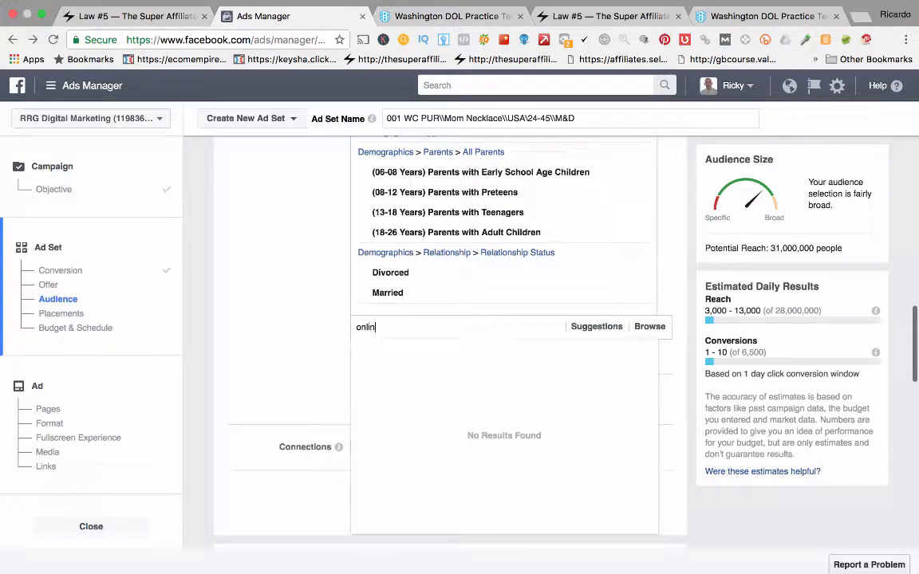
type("e purc")
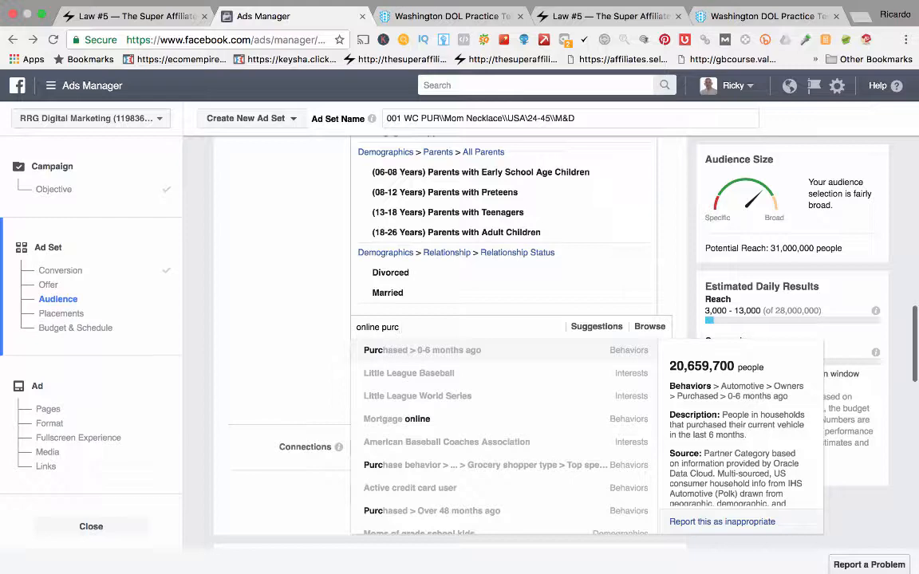
scroll(504, 379, "down", 1)
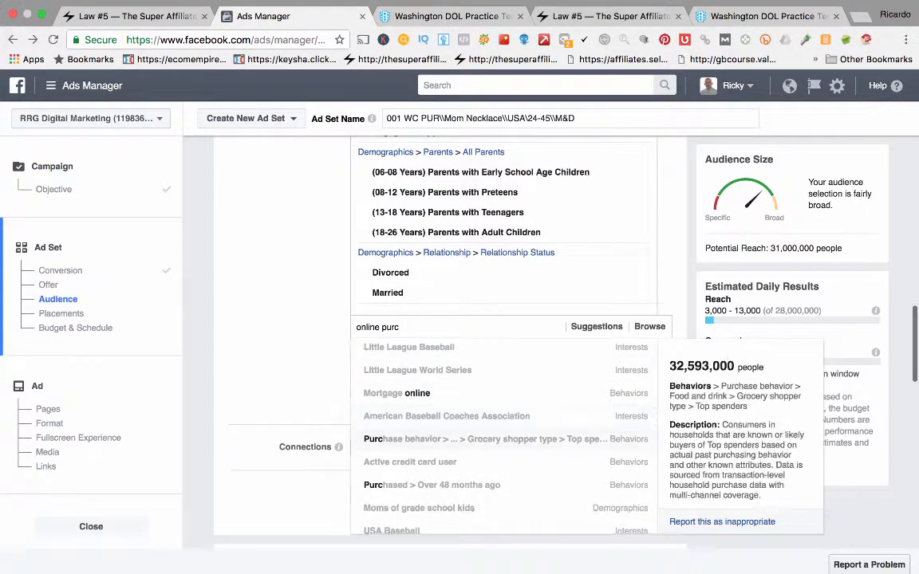
scroll(504, 438, "down", 1)
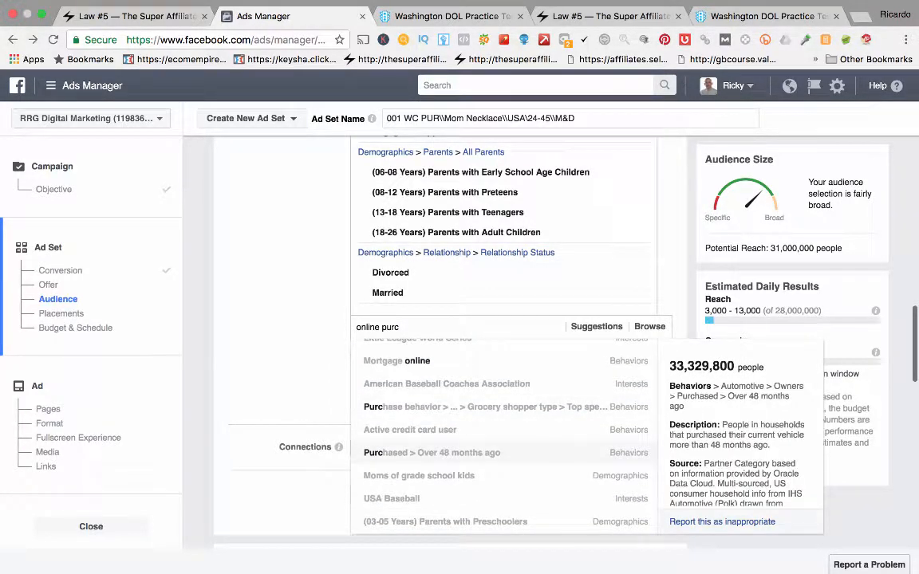
scroll(504, 439, "down", 4)
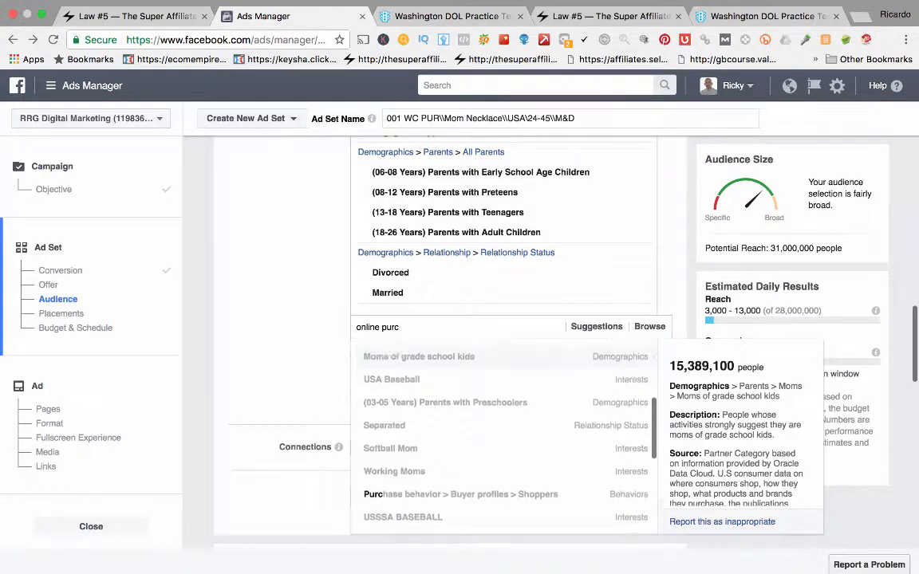
scroll(504, 439, "down", 2)
scroll(504, 439, "up", 4)
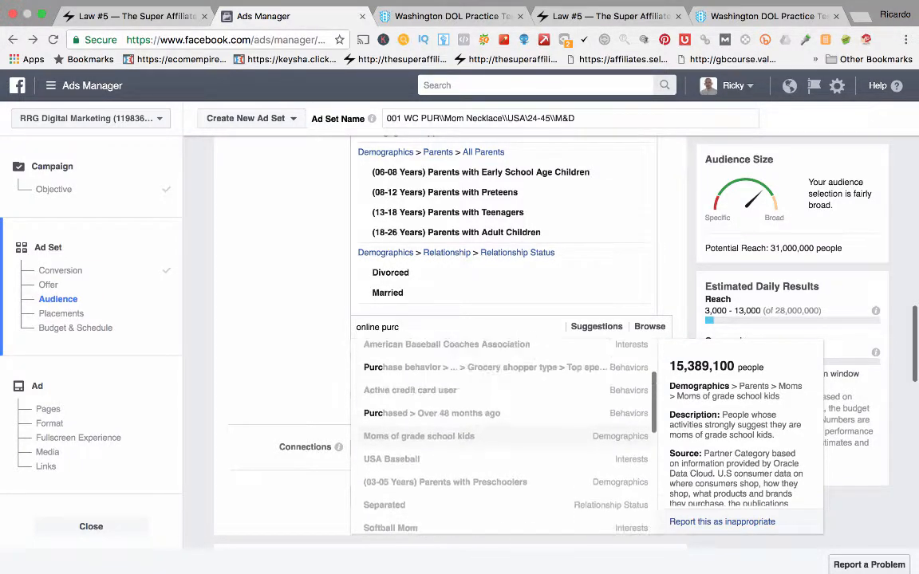
scroll(504, 439, "up", 5)
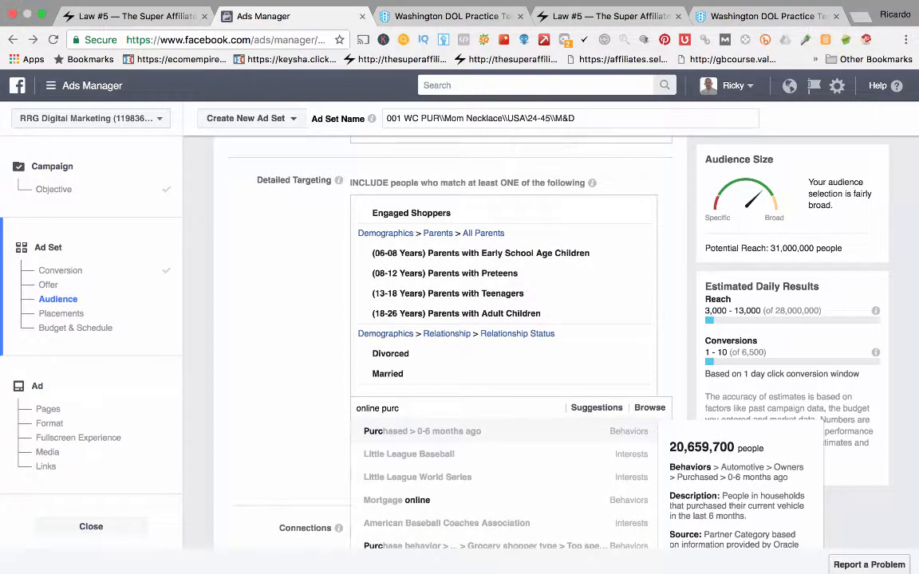
- Try adding the Automotive owners behavior Purchased 0-6 months ago to the detailed targeting and remove it again
left_click(504, 432)
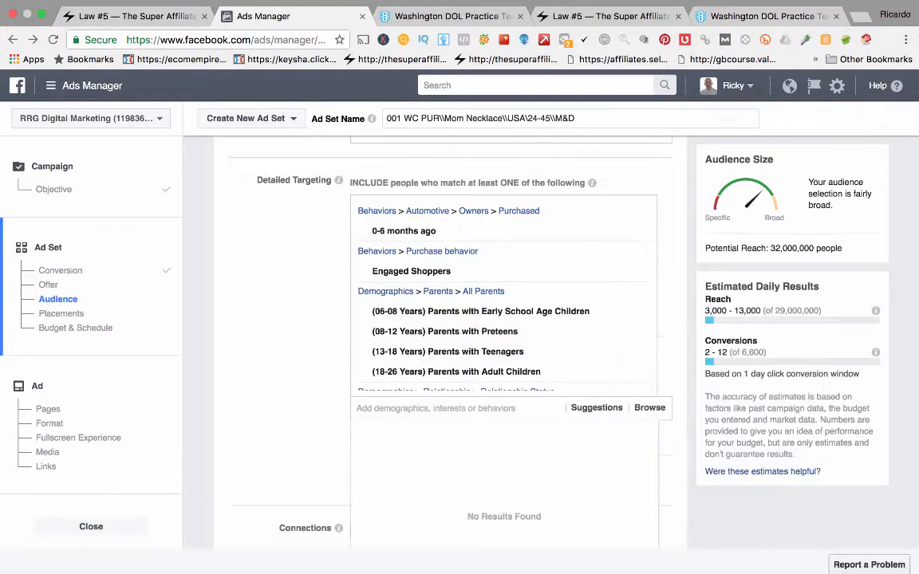
scroll(450, 343, "up", 1)
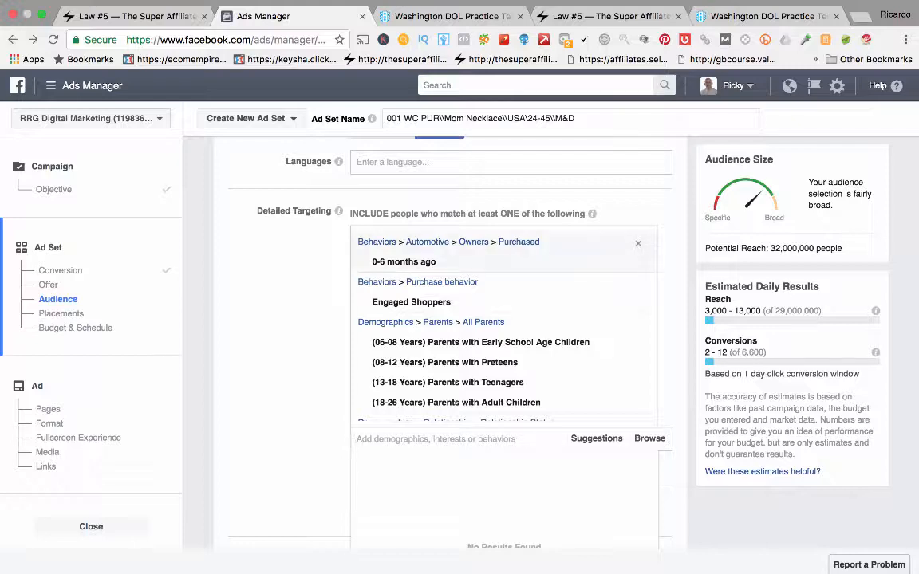
scroll(426, 242, "up", 5)
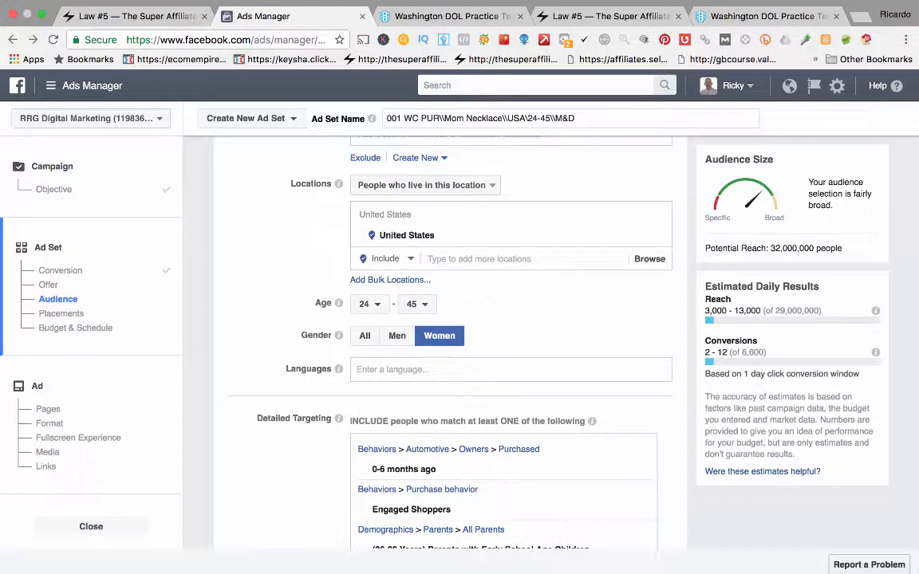
scroll(510, 342, "down", 2)
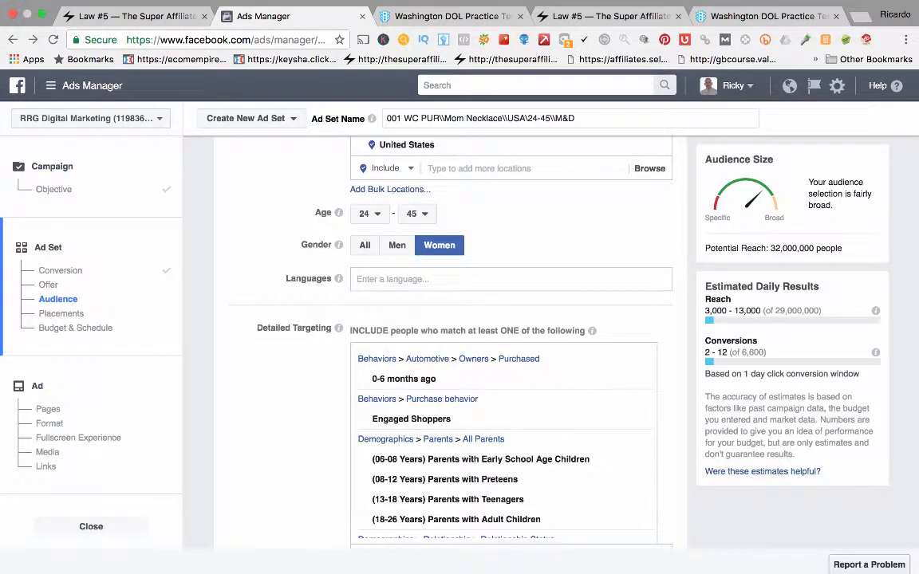
scroll(511, 343, "down", 3)
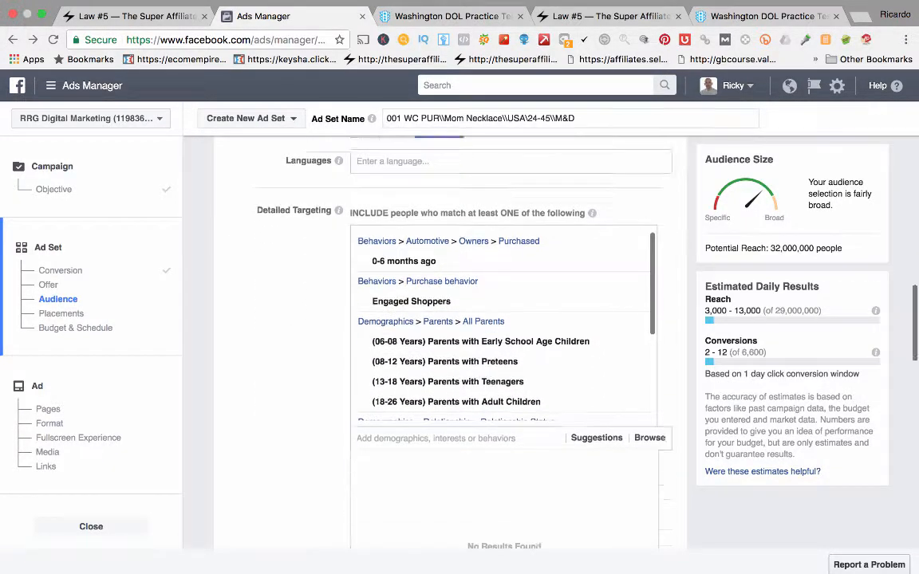
scroll(511, 343, "down", 1)
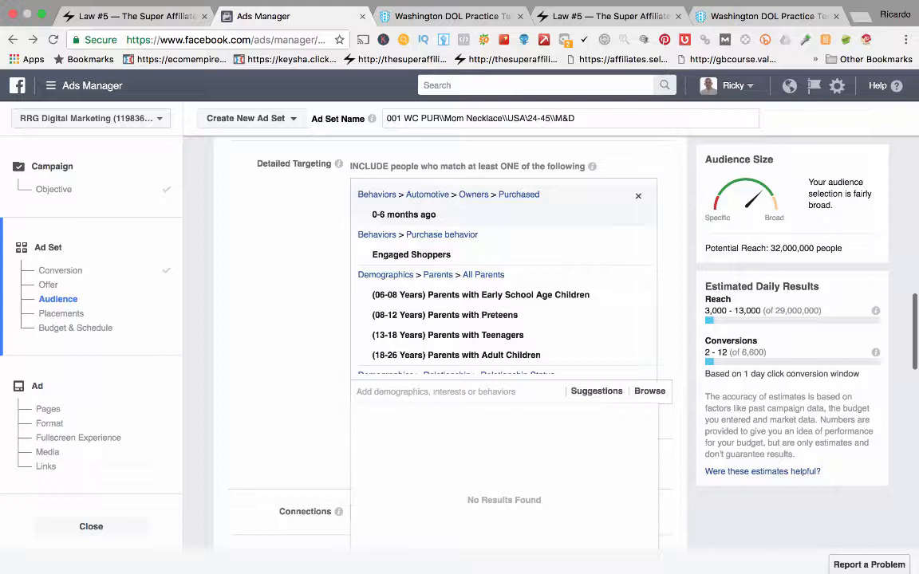
left_click(638, 196)
- Check the potential reach and review the included targeting entries from Engaged Shoppers to Youth Baseball
left_click_drag(771, 248, 811, 248)
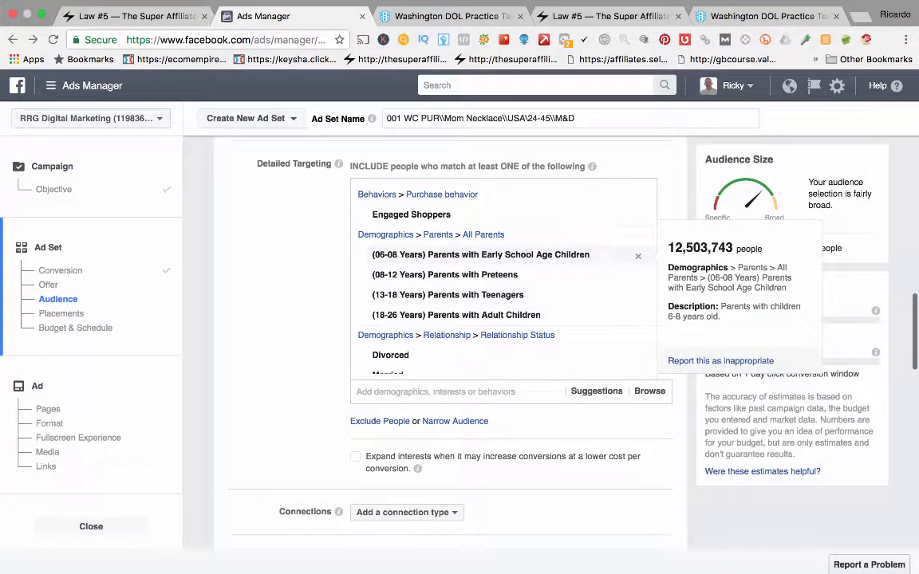
scroll(503, 279, "down", 3)
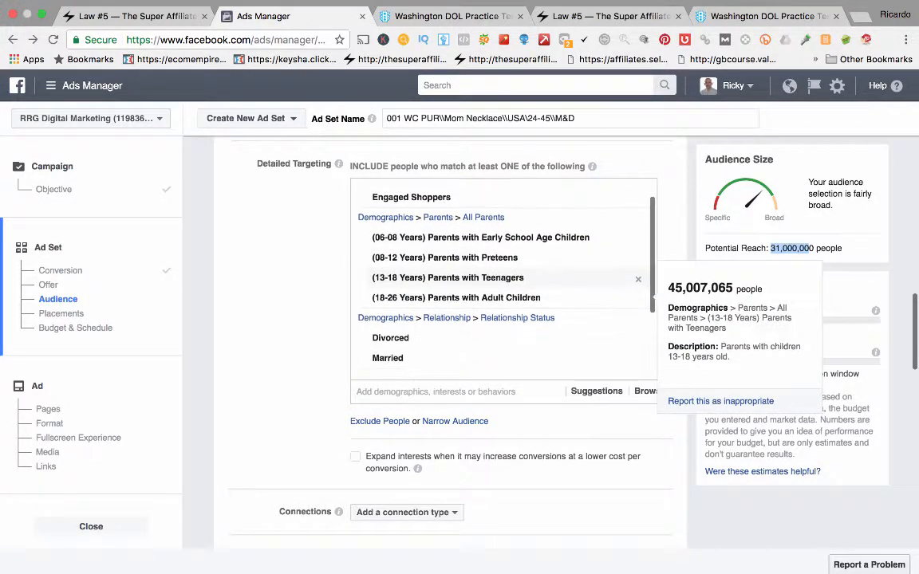
scroll(502, 279, "down", 3)
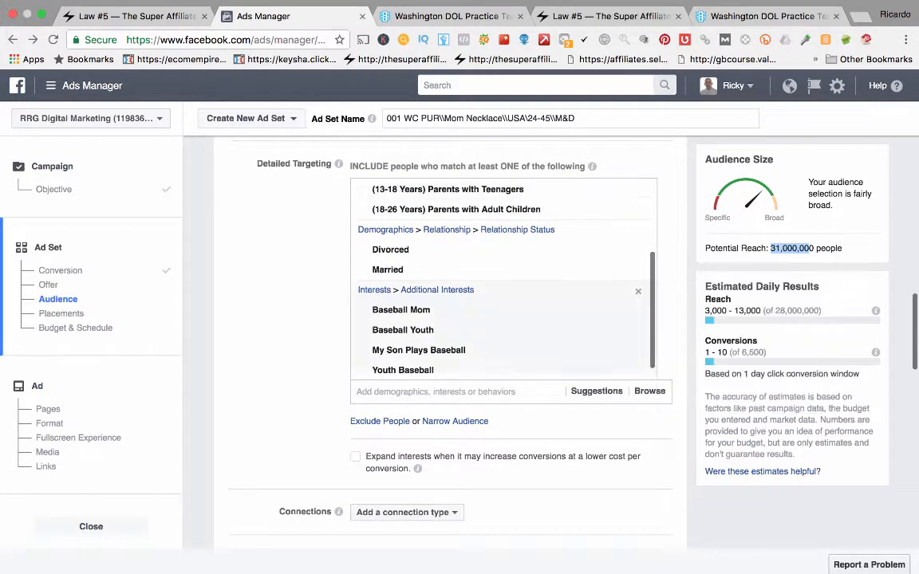
scroll(502, 271, "down", 2)
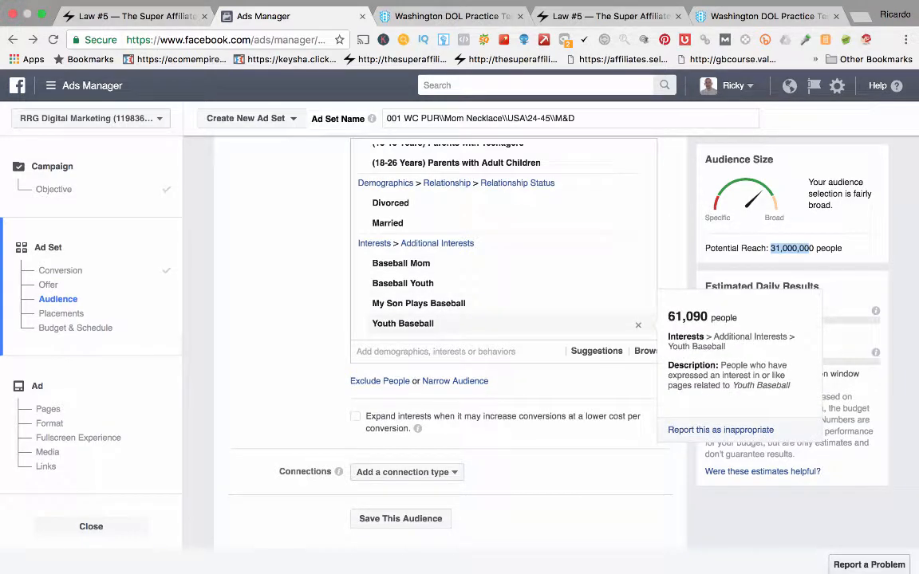
- Search the detailed targeting options for "mom coach" and review the matching interests and demographics down to Big-city moms
left_click(597, 351)
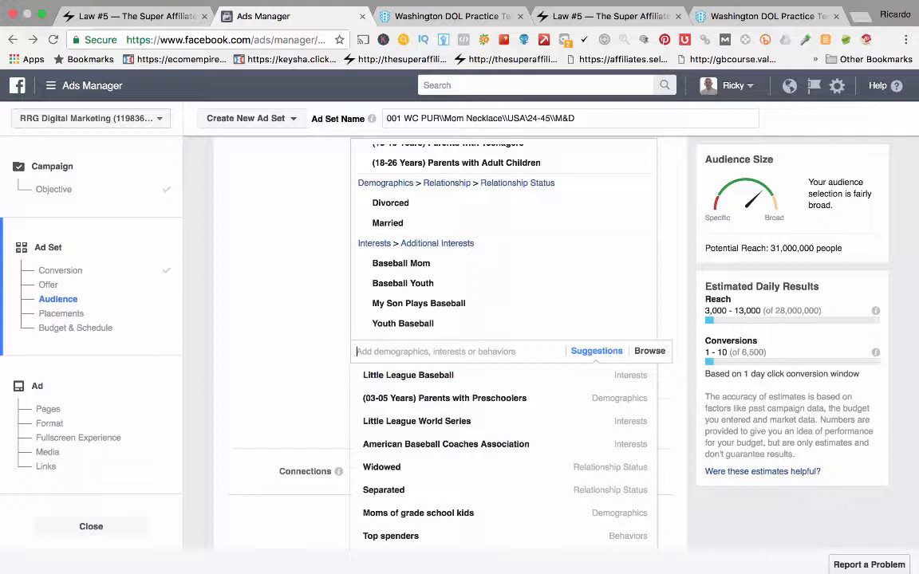
type("bas")
key("BackSpace")
key("BackSpace")
key("BackSpace")
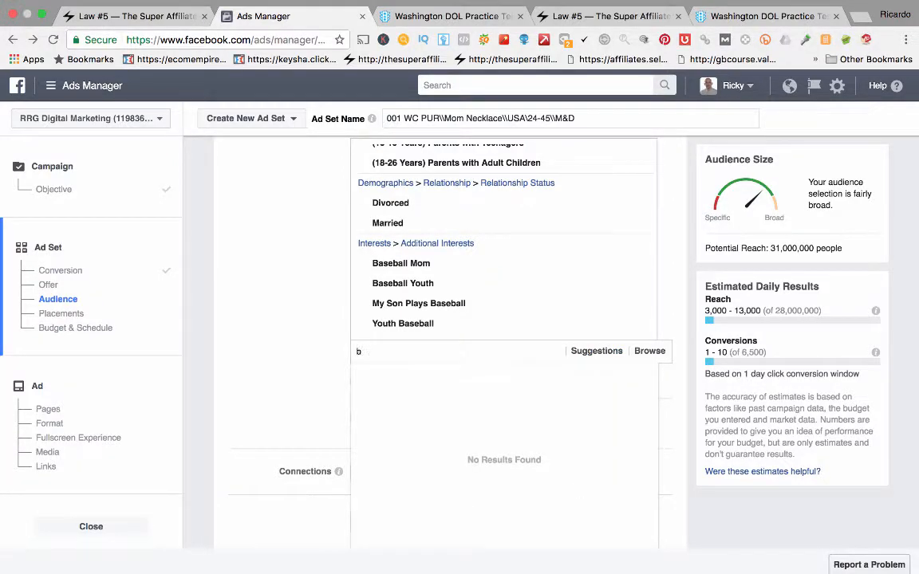
type("mom coach")
key("Down")
key("Down")
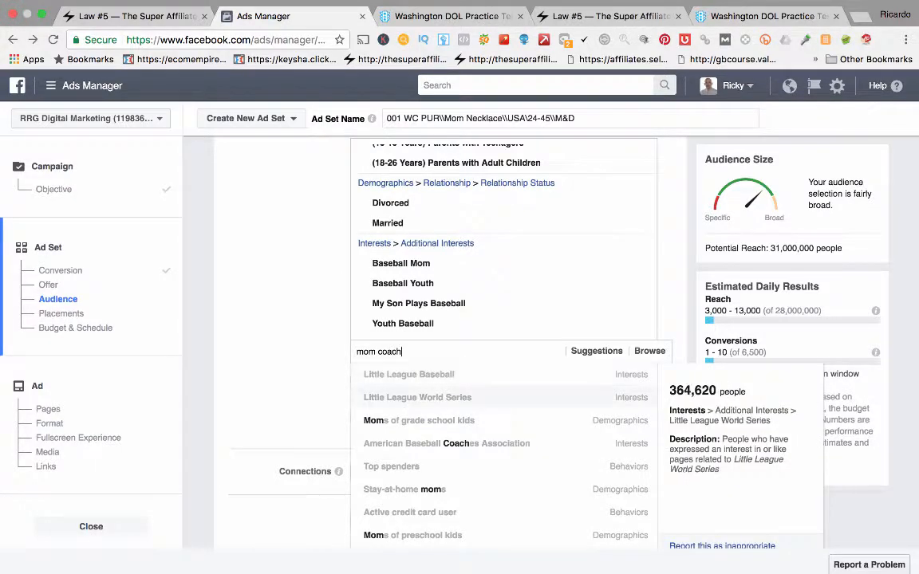
scroll(502, 451, "down", 5)
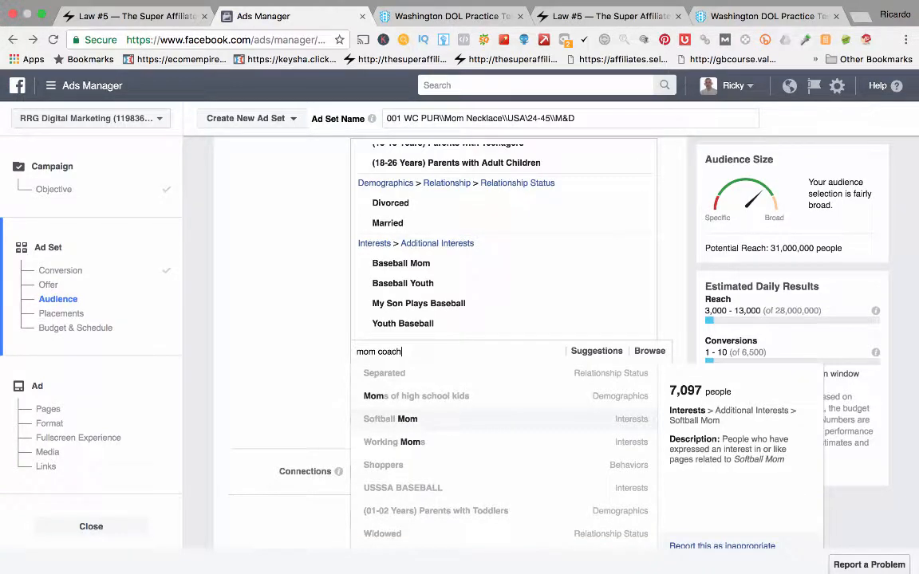
scroll(502, 451, "down", 4)
scroll(502, 478, "down", 3)
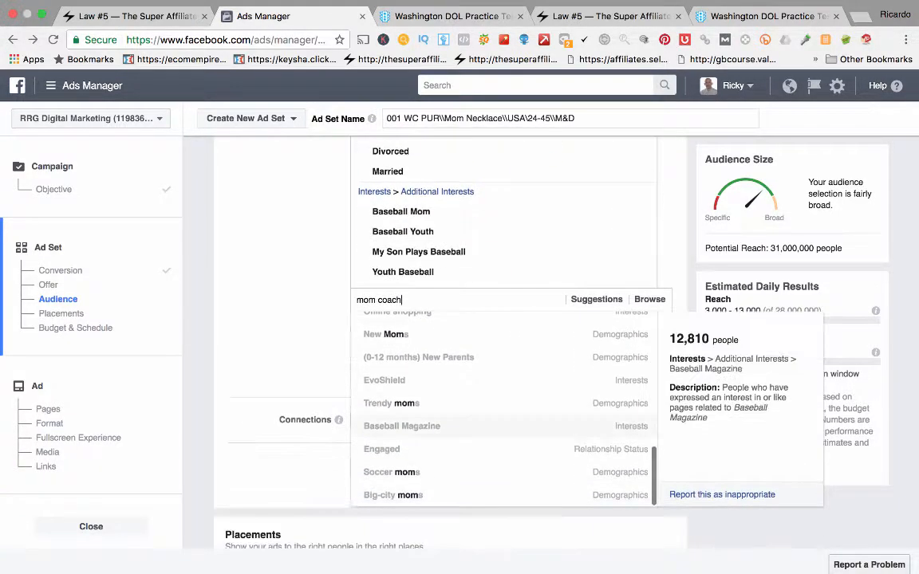
scroll(502, 431, "up", 6)
- Replace the targeting search term with "baseball" and check the suggested interests and job titles
key("super+a")
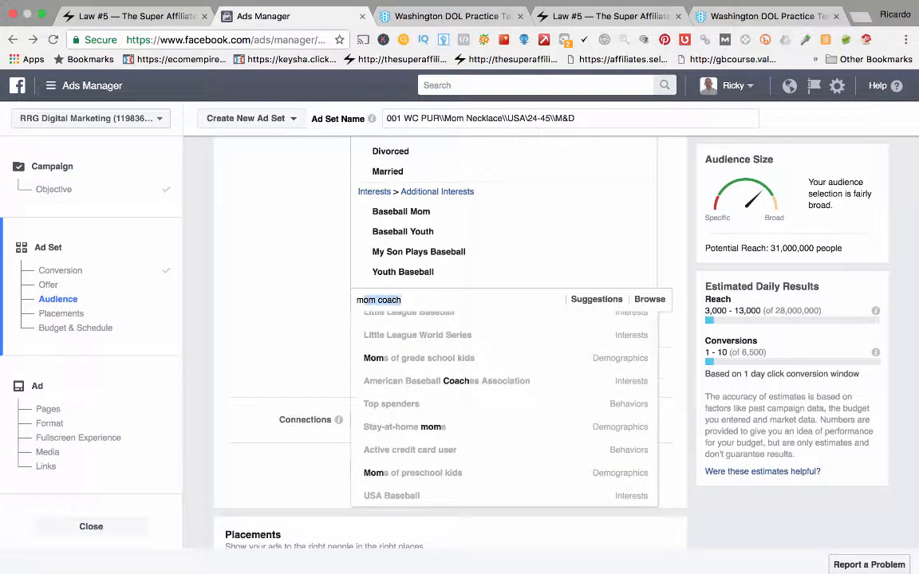
type("as")
key("BackSpace")
key("BackSpace")
type("baseball")
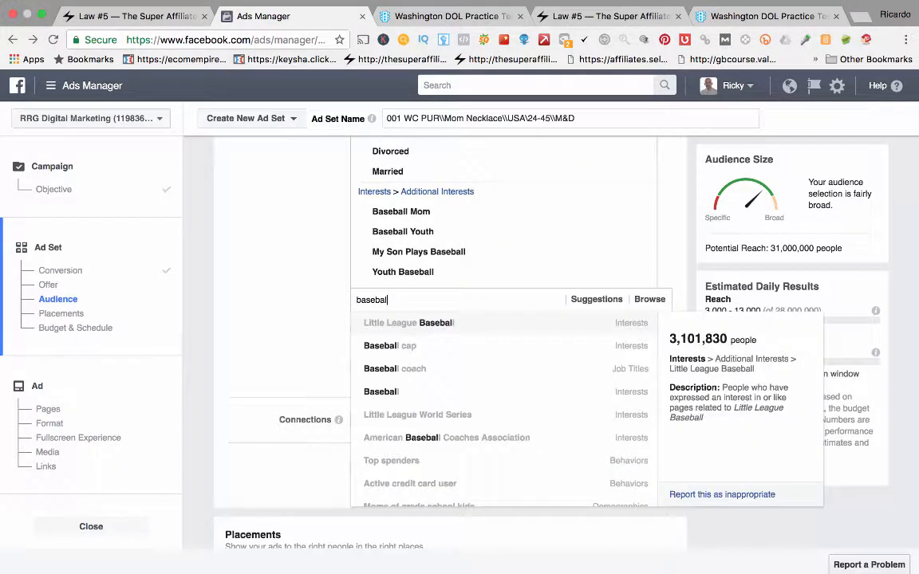
key("Down")
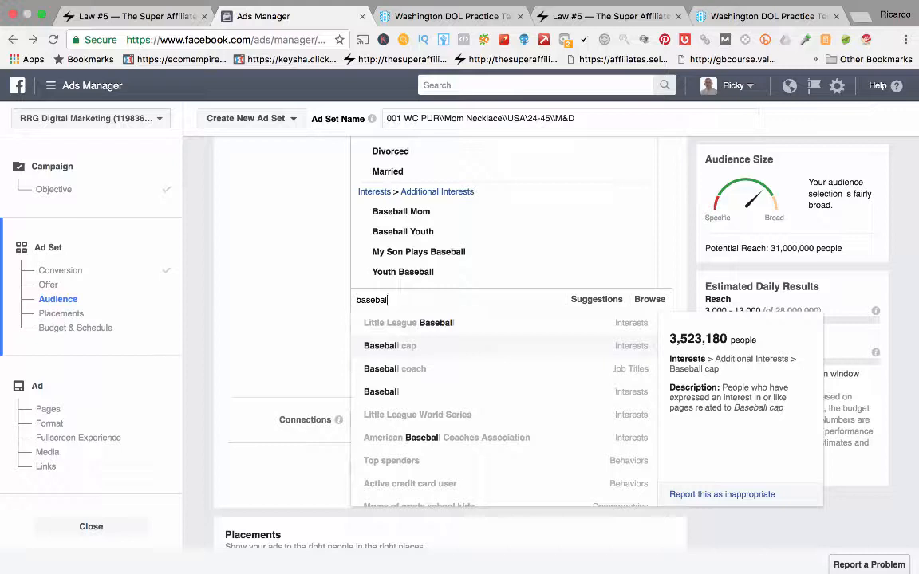
type("l")
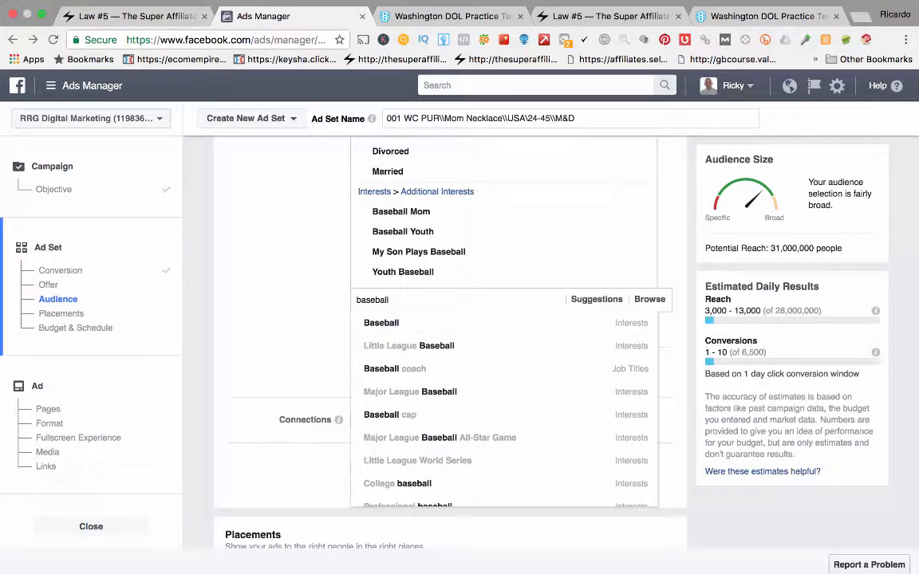
- Extend the targeting search to "baseball a", review its suggestions, and remove the added letter
type("a")
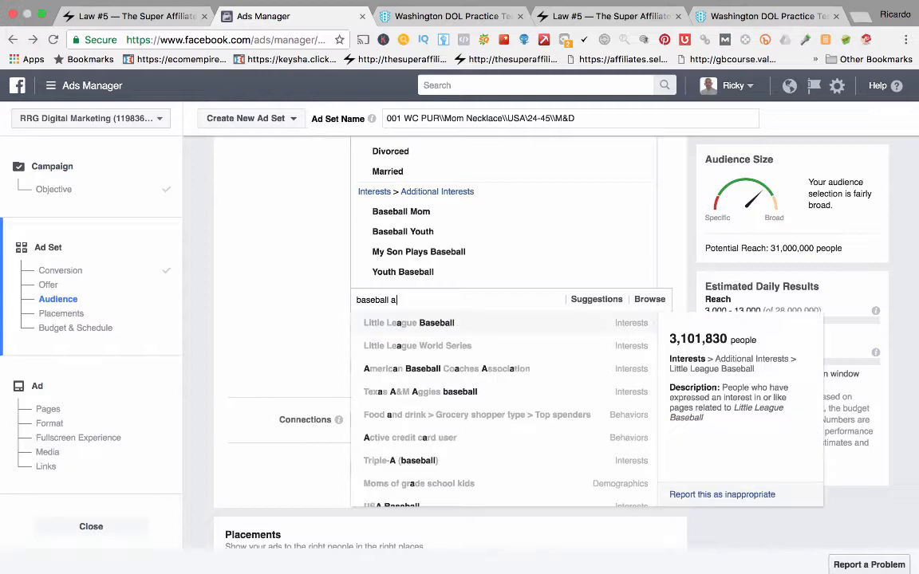
scroll(504, 415, "down", 2)
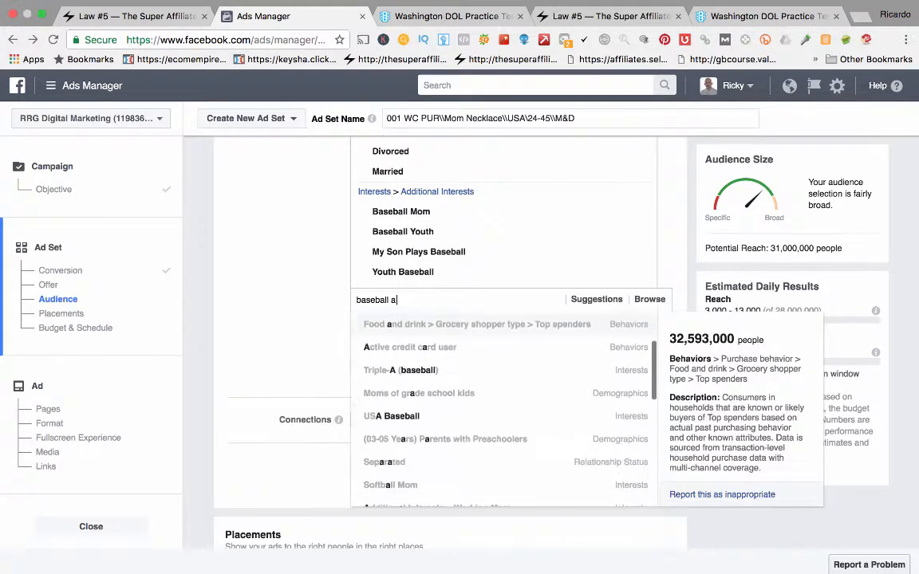
scroll(504, 415, "up", 3)
key("BackSpace")
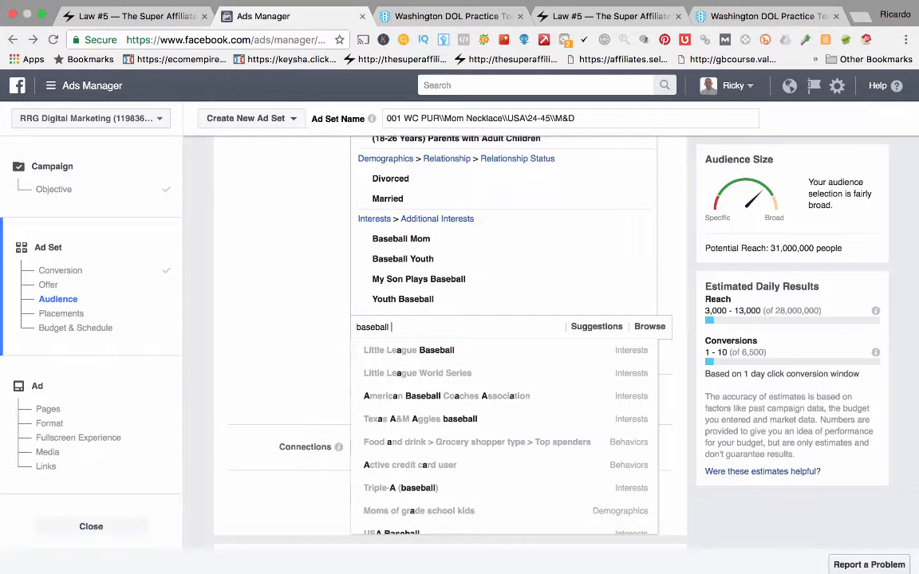
- Search the detailed targeting options for "baseball b" and review the suggestions from Baseball coach to Baseball shows
type("b")
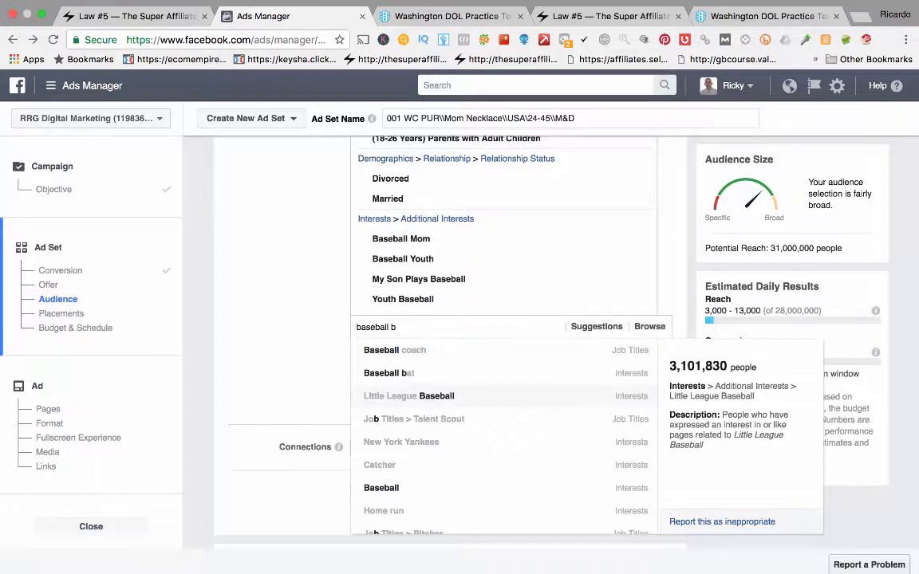
scroll(503, 395, "down", 2)
scroll(502, 431, "down", 5)
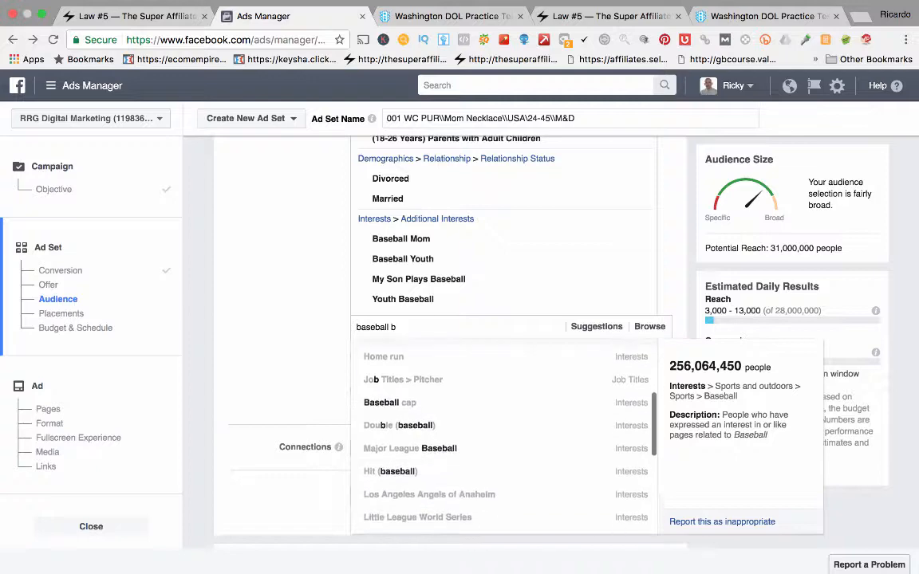
scroll(502, 430, "down", 6)
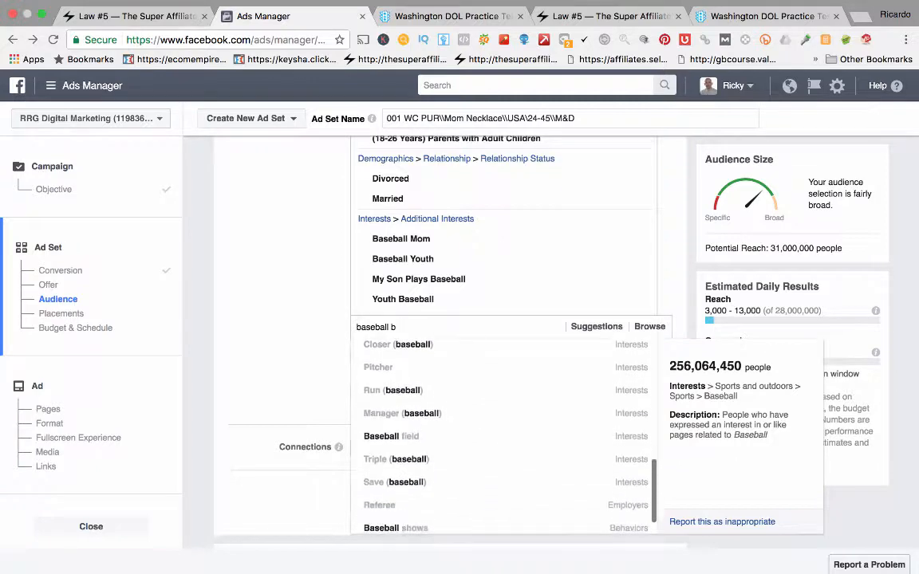
- Search the detailed targeting options for "baseball c" and review the suggestions from baseball cards down to the parent demographics
scroll(503, 335, "up", 10)
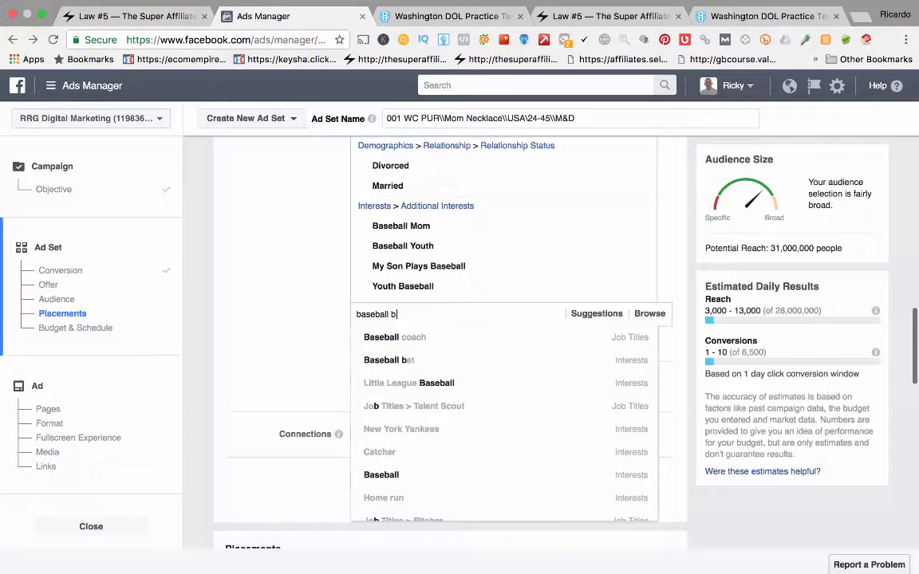
key("shift+Left")
key("BackSpace")
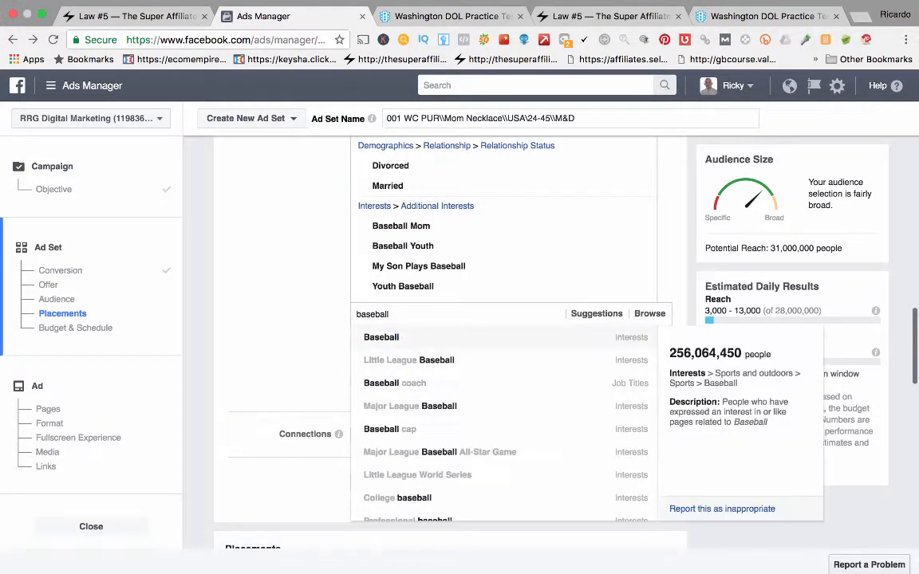
type("c")
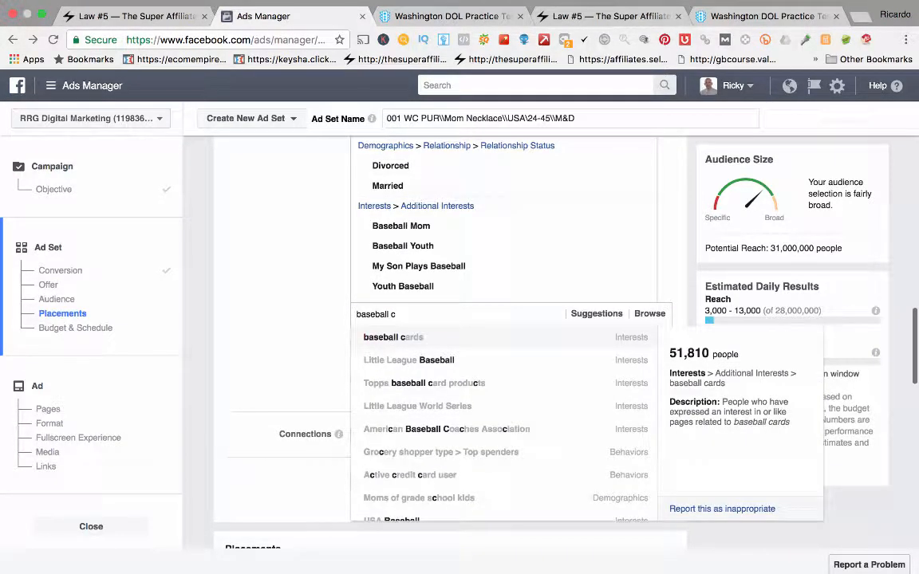
key("Down")
key("Down")
scroll(502, 422, "down", 5)
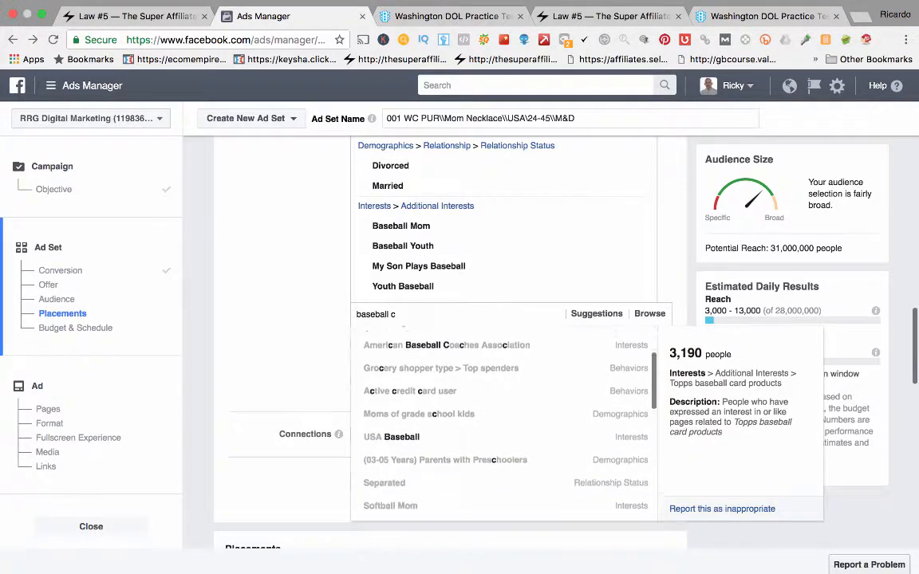
scroll(502, 384, "down", 3)
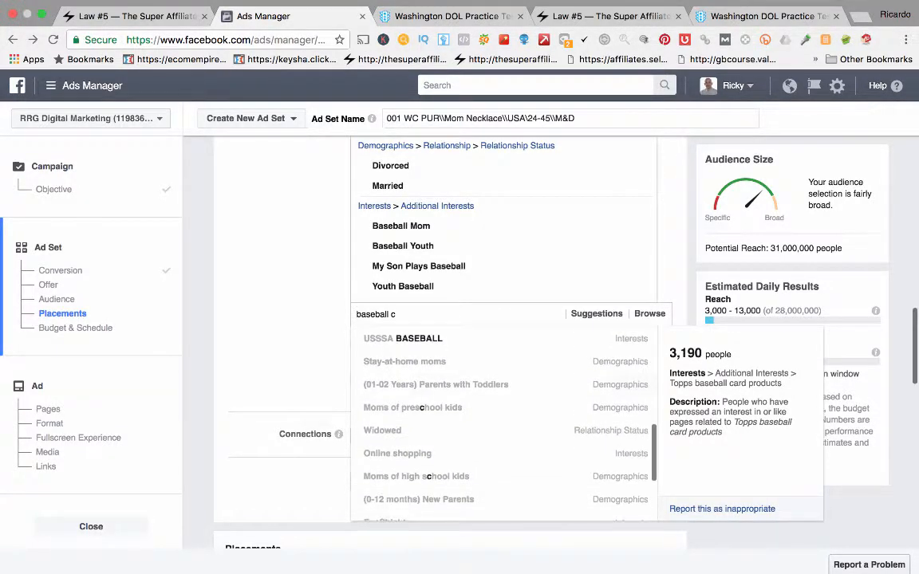
scroll(502, 385, "up", 3)
scroll(502, 446, "up", 10)
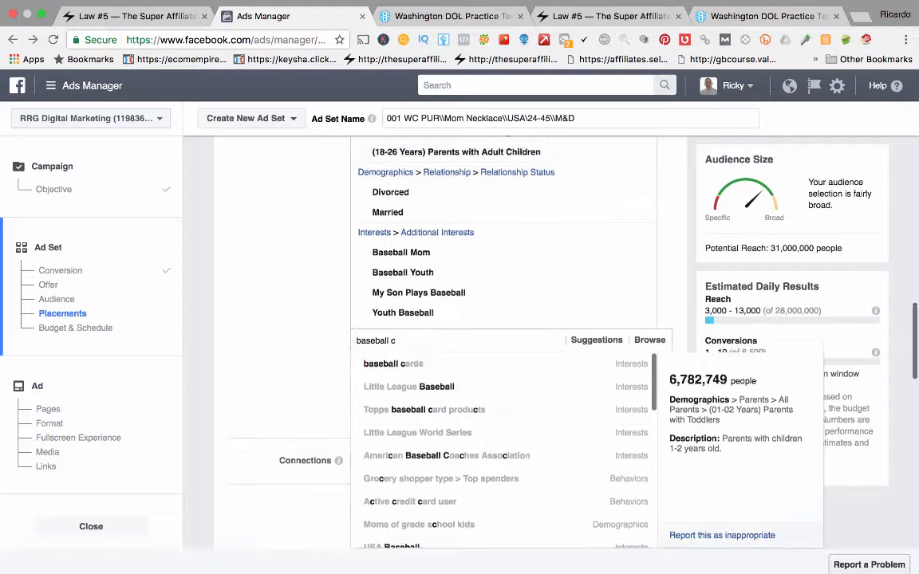
- Replace the targeting search term with "ufc", check the suggestions for "ufc a", and remove the added letter
key("super+a")
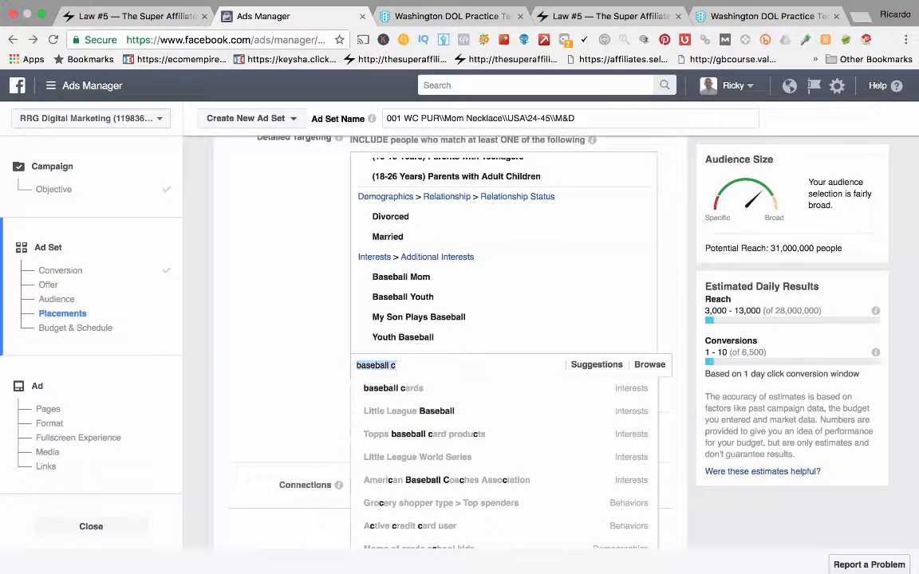
key("BackSpace")
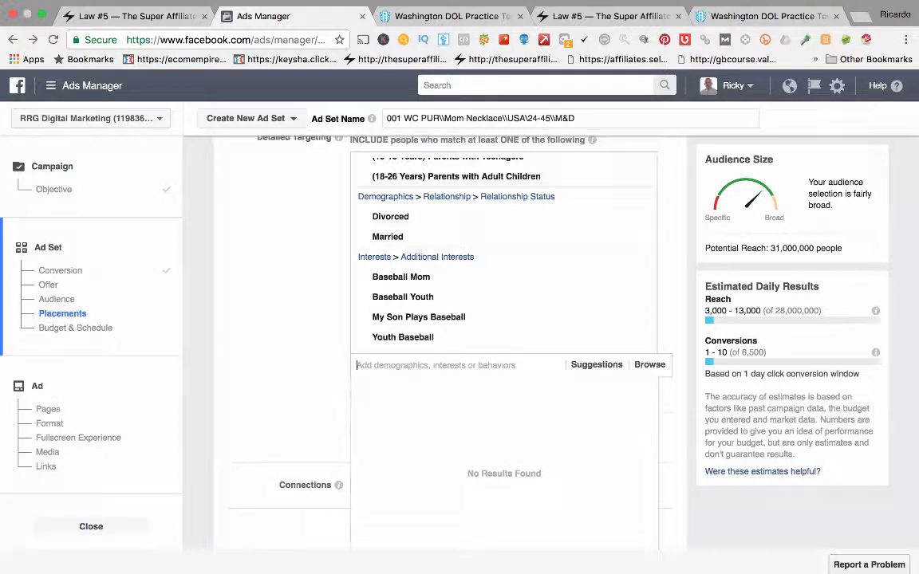
type("ufc")
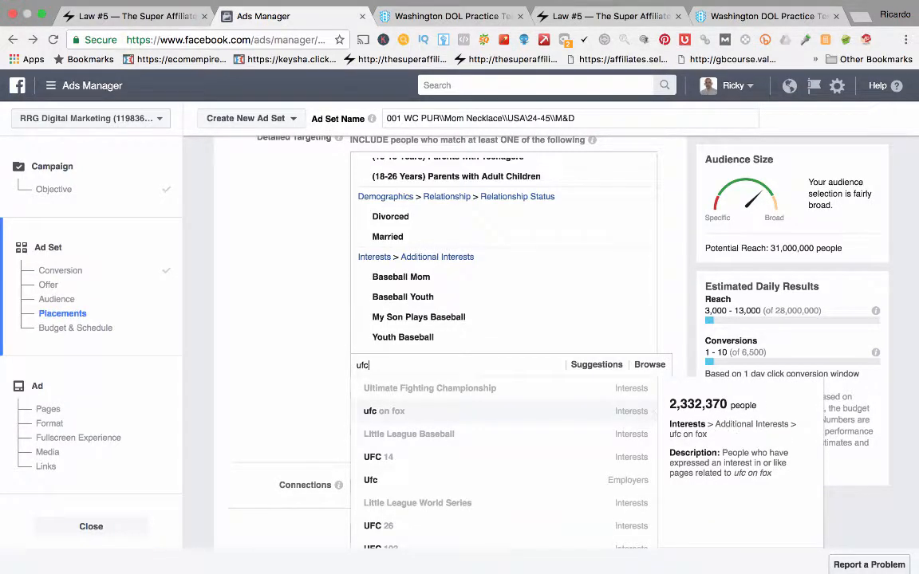
type(" a")
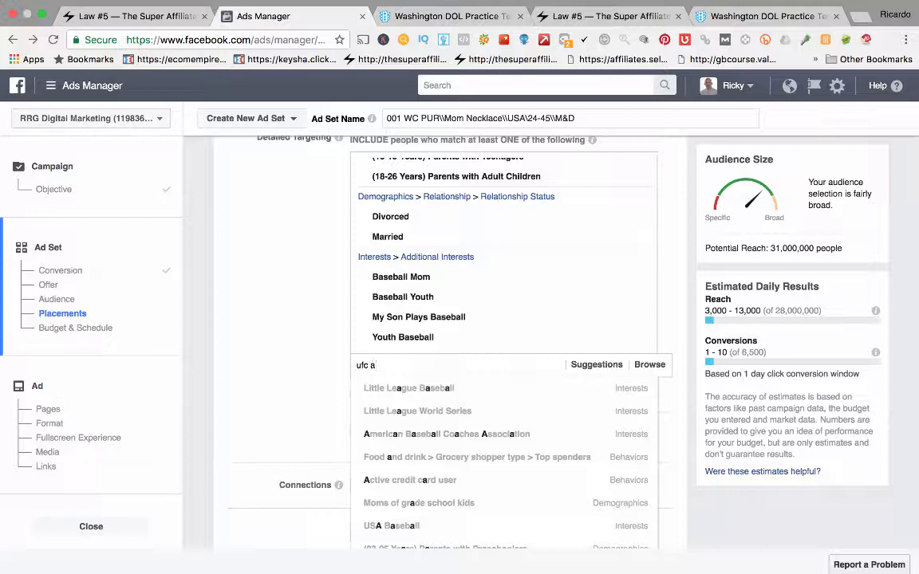
key("BackSpace")
key("BackSpace")
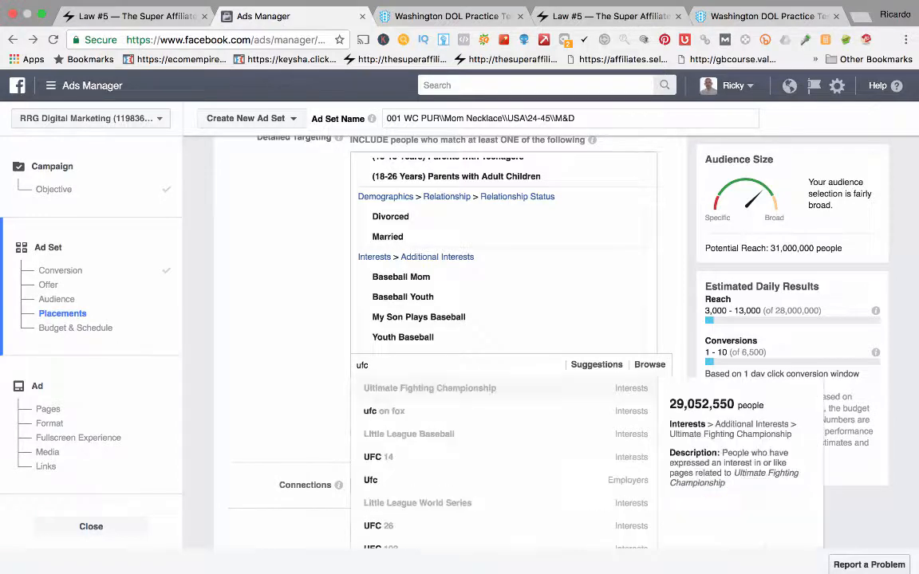
- Check the targeting suggestions for "ufc b" and "ufc c", clear the search term and close the suggestion list
type("b")
key("BackSpace")
type("c")
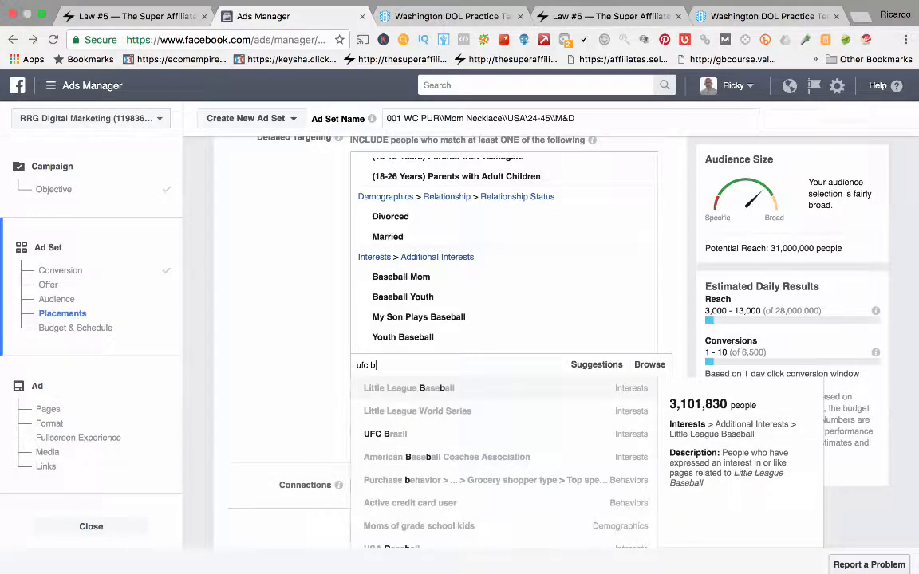
key("BackSpace")
key("BackSpace")
key("BackSpace")
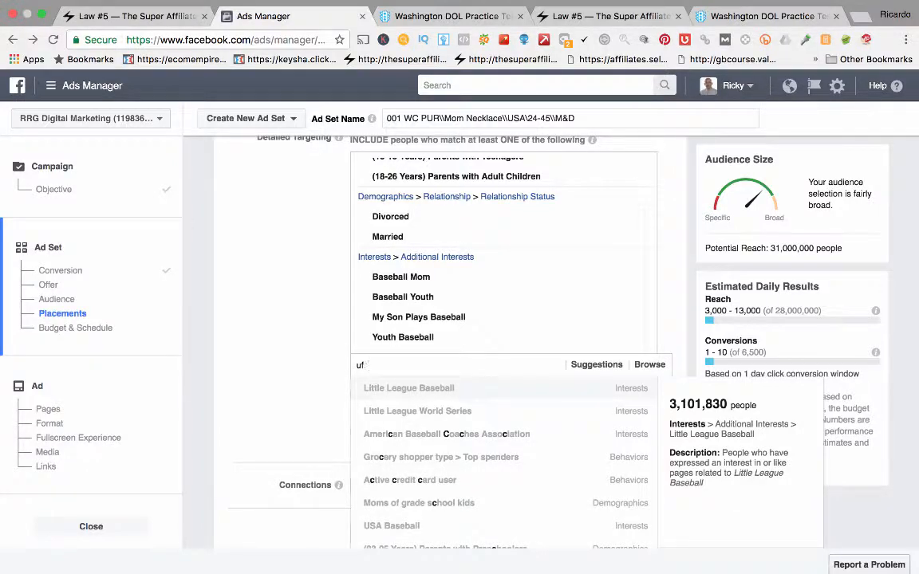
key("BackSpace")
key("BackSpace")
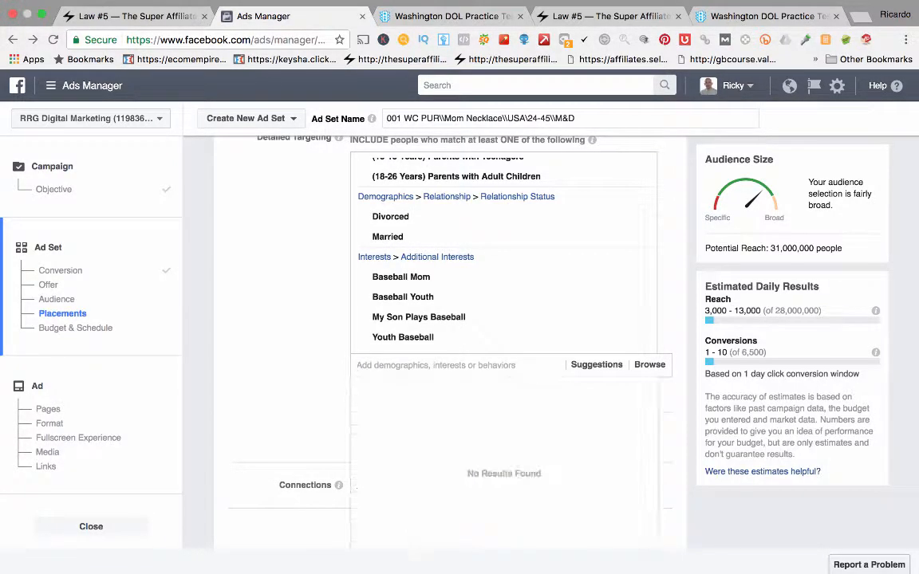
left_click(283, 335)
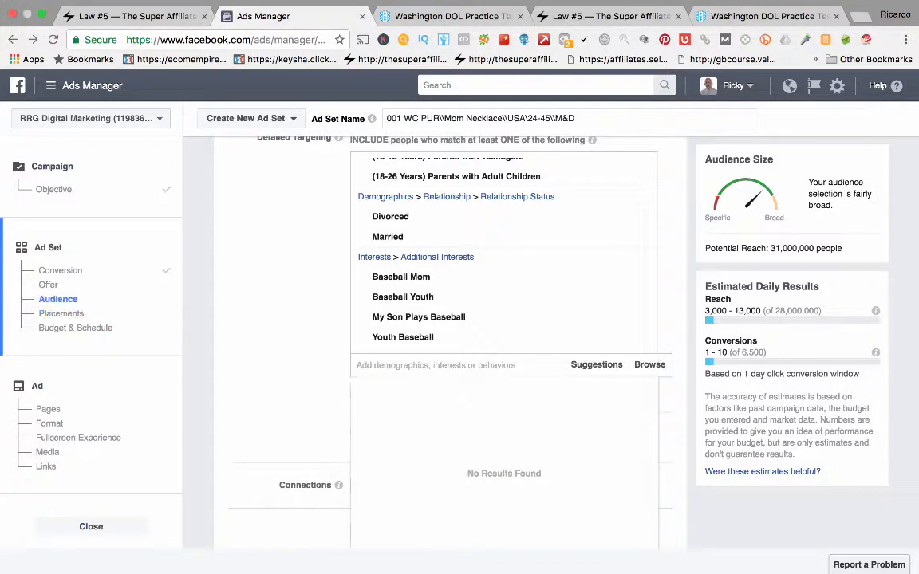
- Review the included targeting criteria against the potential reach, examining Engaged Shoppers, the parent age groups and the Divorced status
scroll(504, 337, "up", 3)
scroll(504, 337, "down", 1)
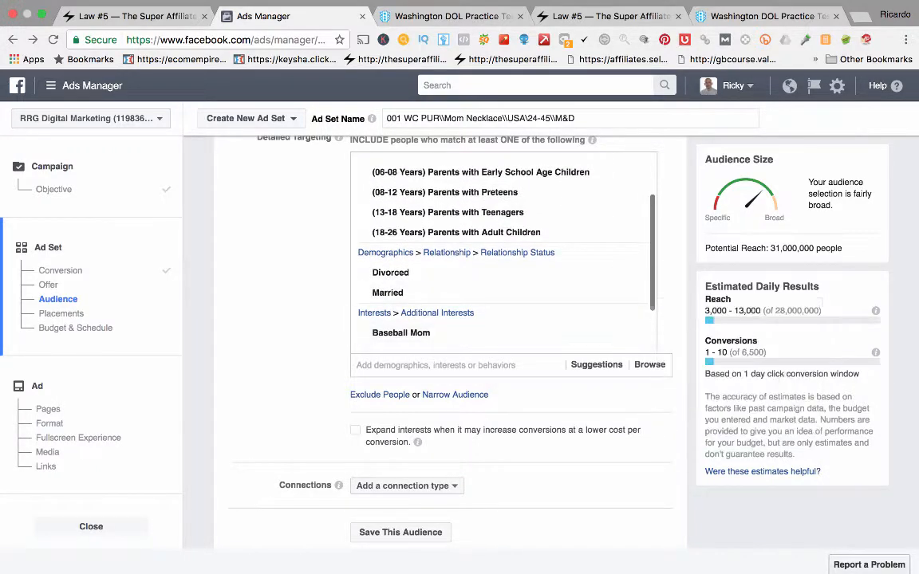
scroll(504, 319, "up", 1)
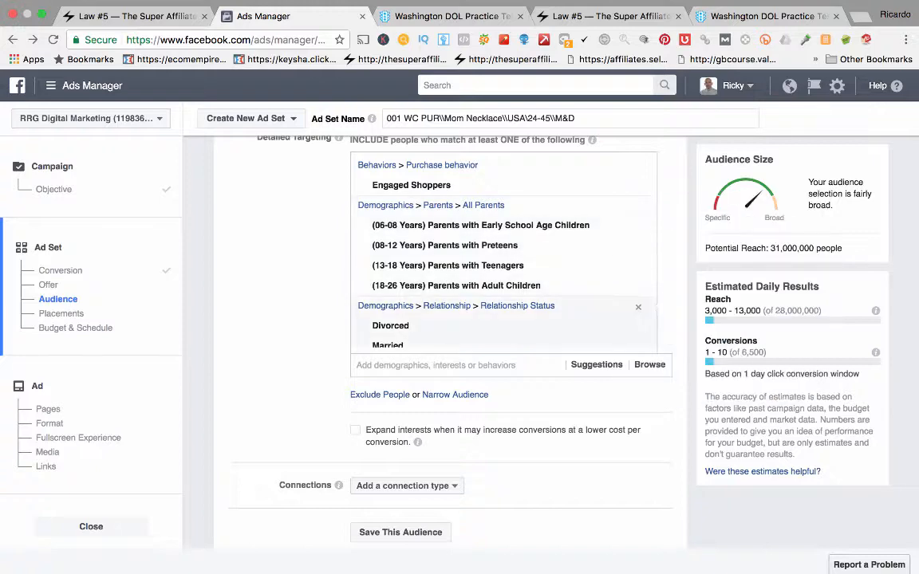
left_click_drag(771, 248, 812, 248)
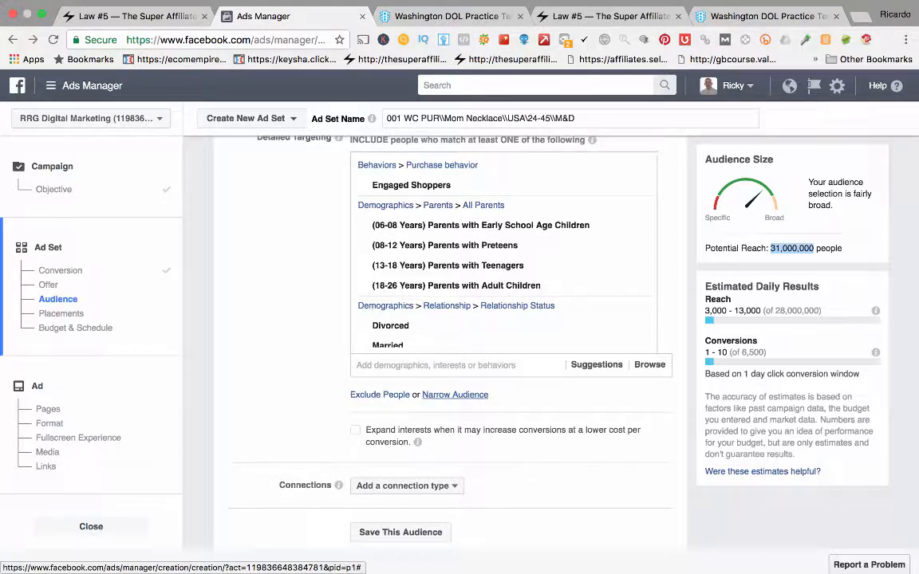
scroll(454, 394, "up", 1)
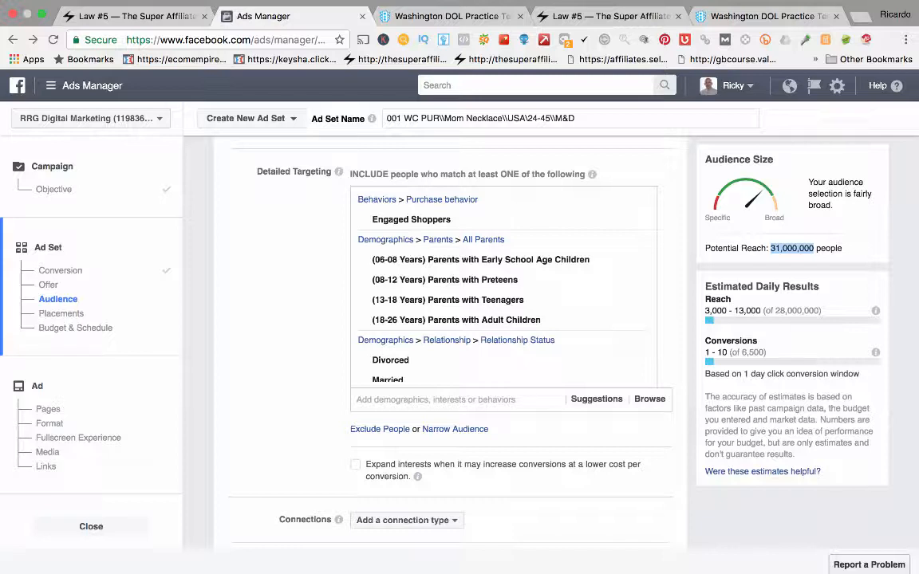
mouse_move(495, 220)
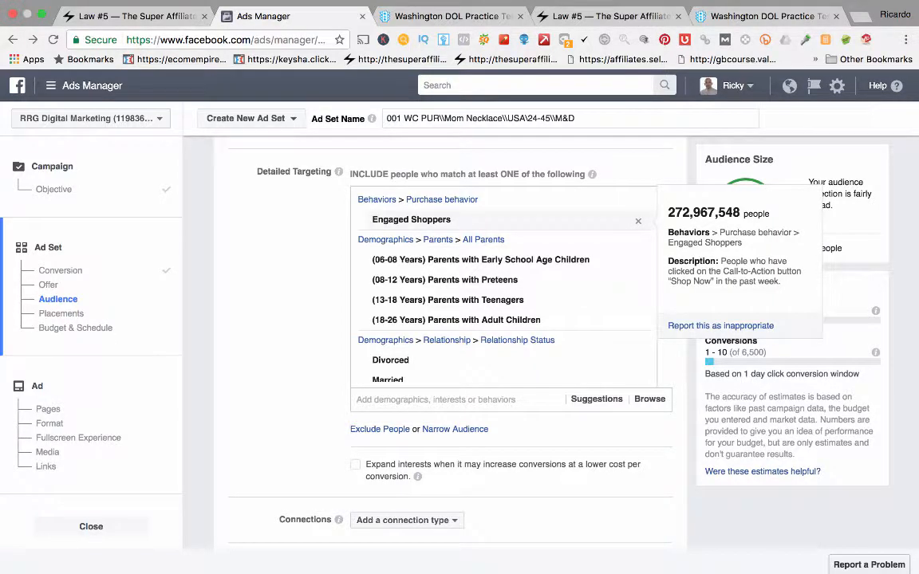
mouse_move(494, 260)
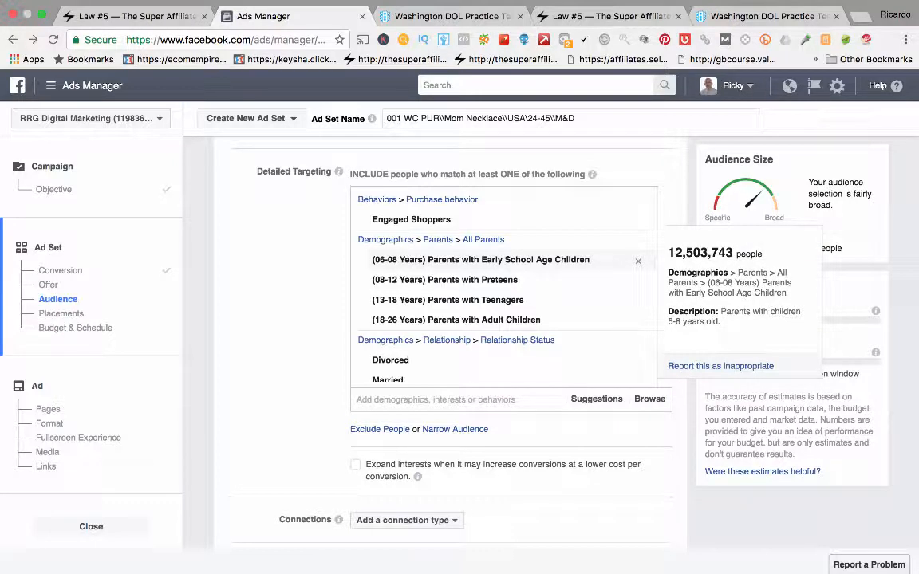
mouse_move(495, 280)
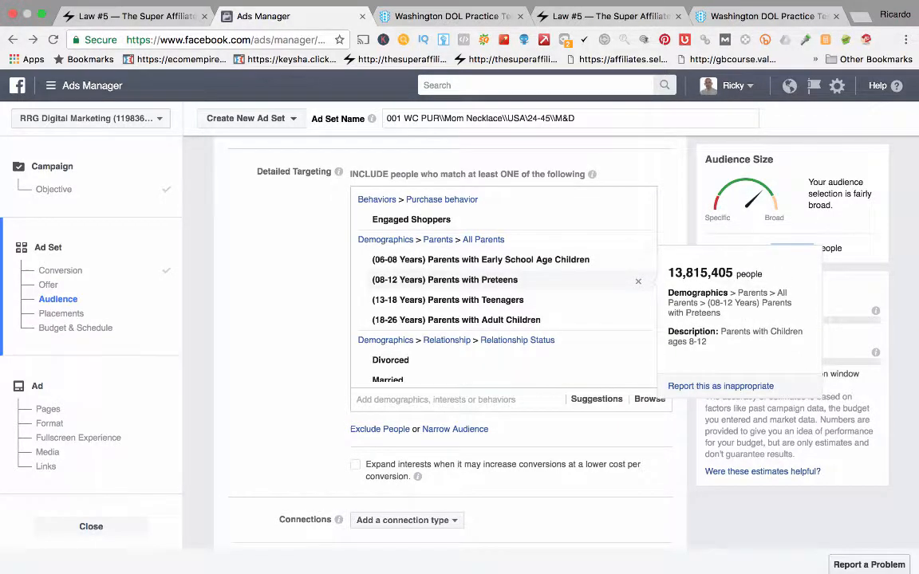
scroll(494, 287, "down", 1)
mouse_move(495, 337)
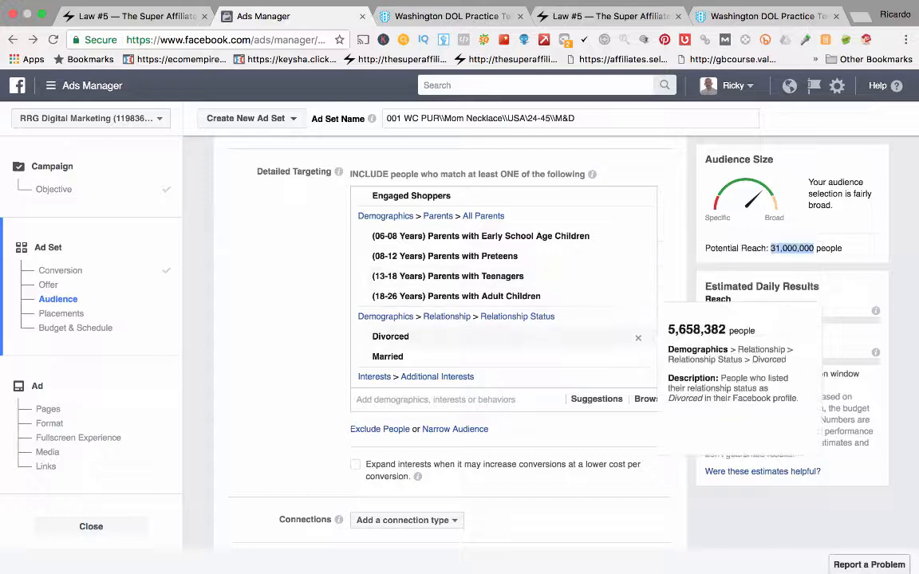
- Narrow the audience with a must-also-match condition for the Engaged Shoppers purchase behavior, copying its name from the include list
left_click(454, 429)
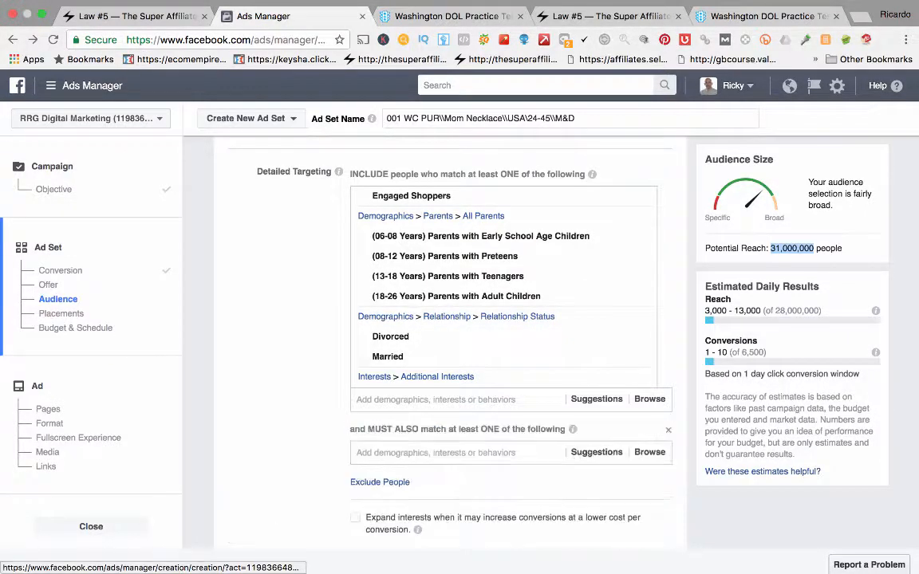
scroll(558, 341, "up", 1)
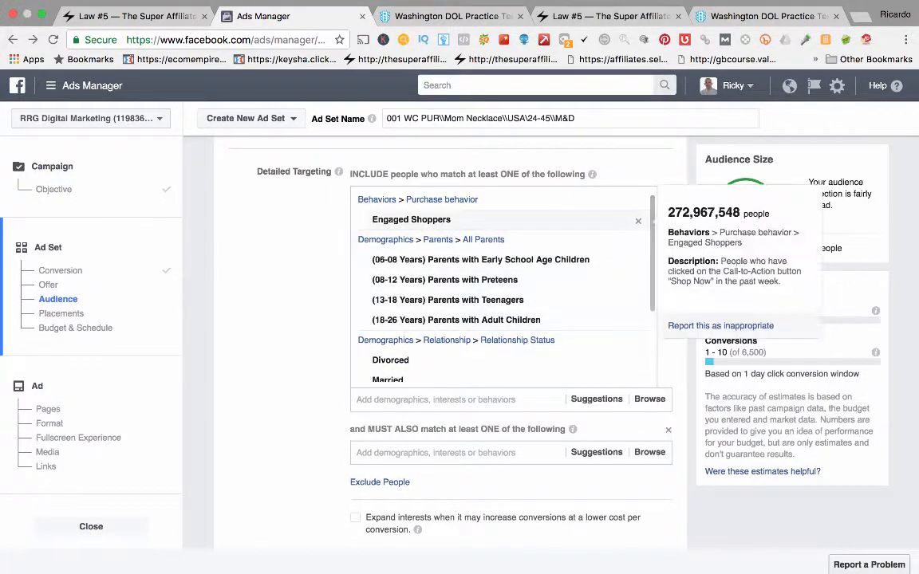
triple_click(435, 220)
right_click(434, 220)
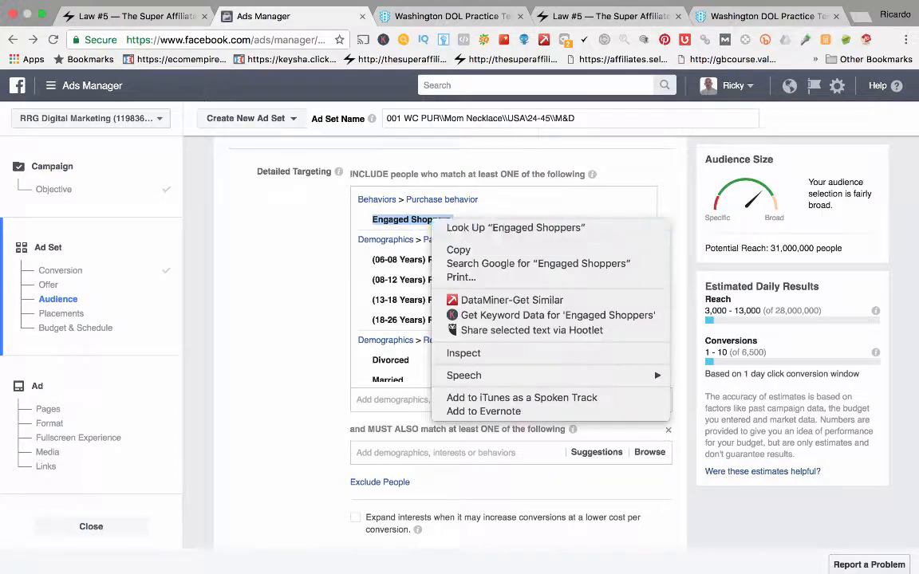
left_click(459, 250)
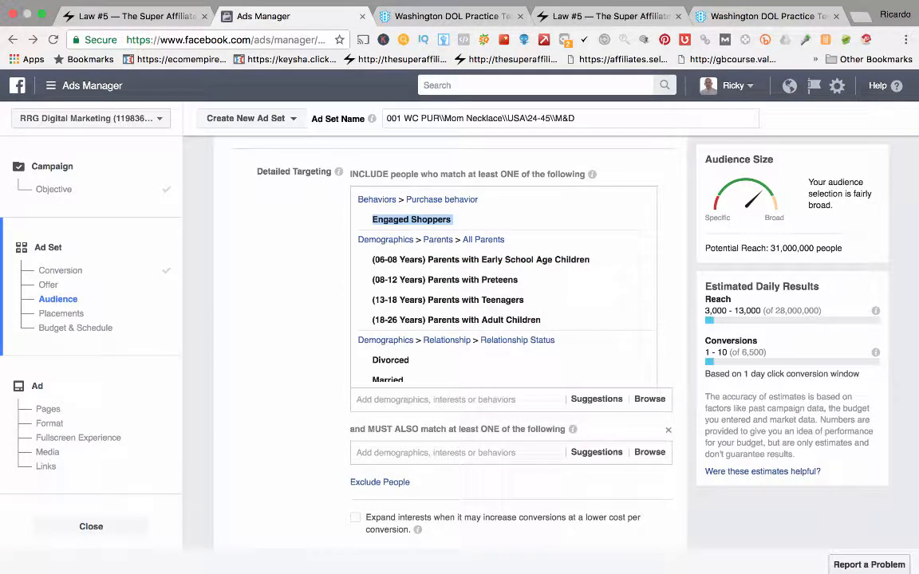
left_click(418, 453)
right_click(418, 453)
left_click(445, 451)
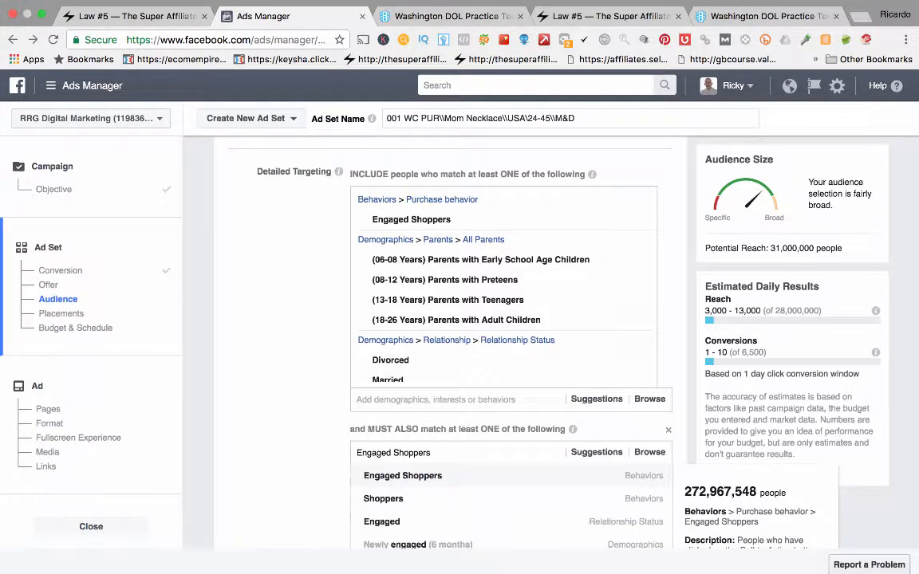
key("Return")
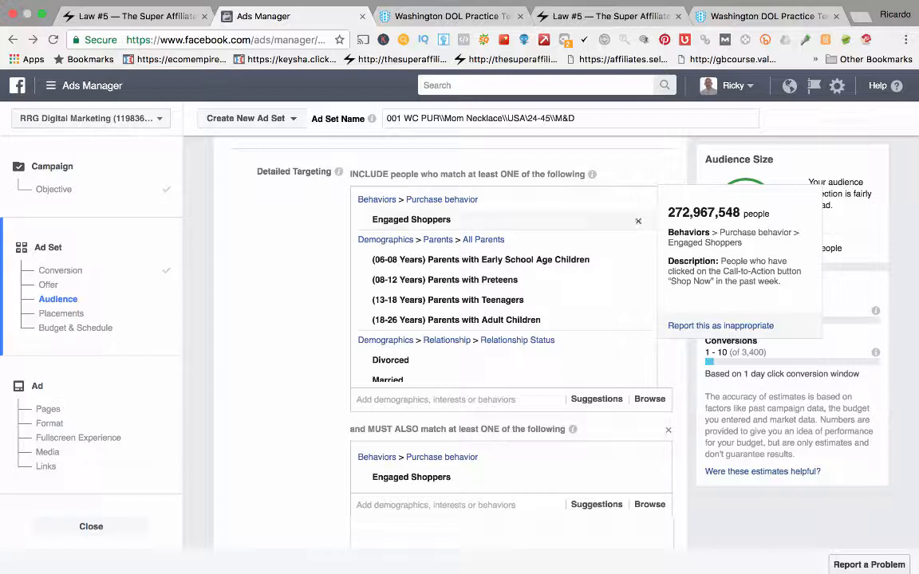
- Remove Engaged Shoppers from the first include group and review the potential reach and the remaining criteria
left_click(638, 221)
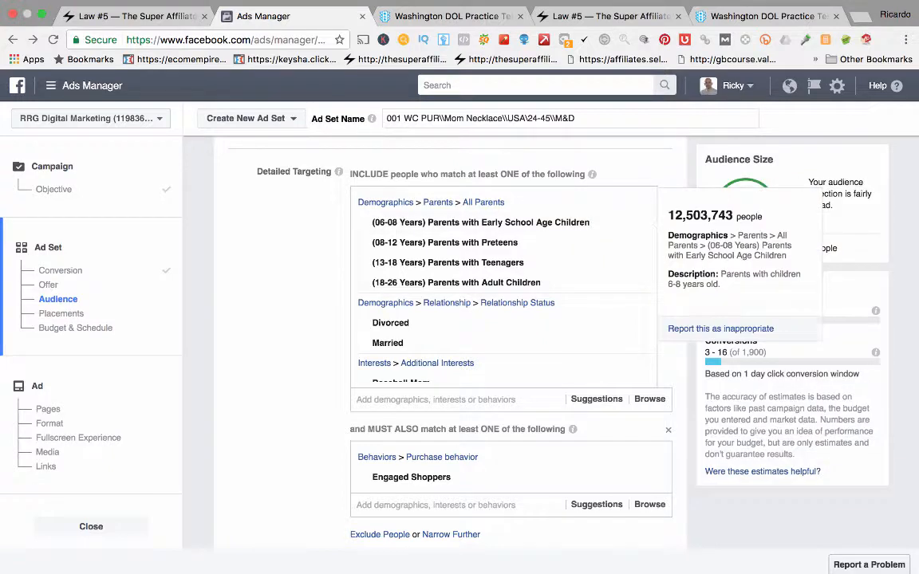
left_click_drag(771, 248, 809, 248)
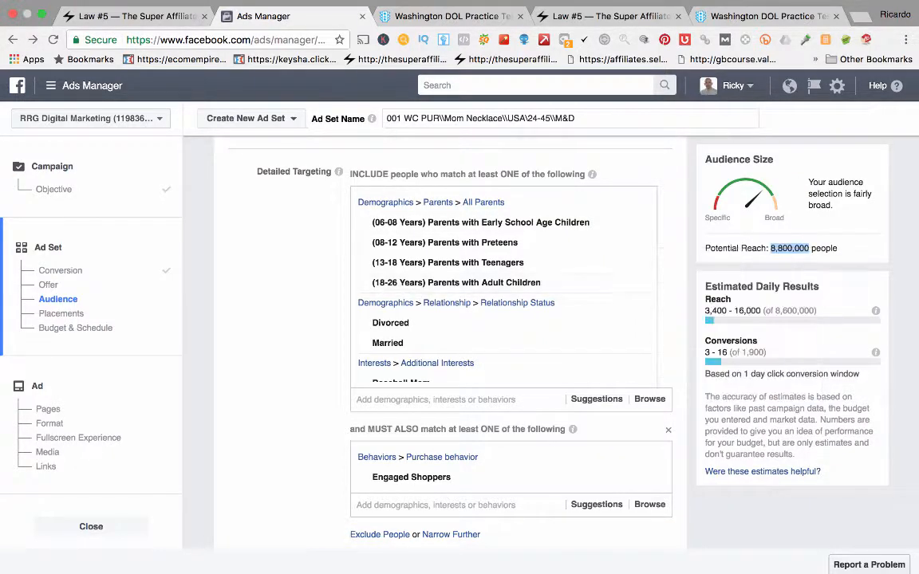
scroll(510, 335, "up", 1)
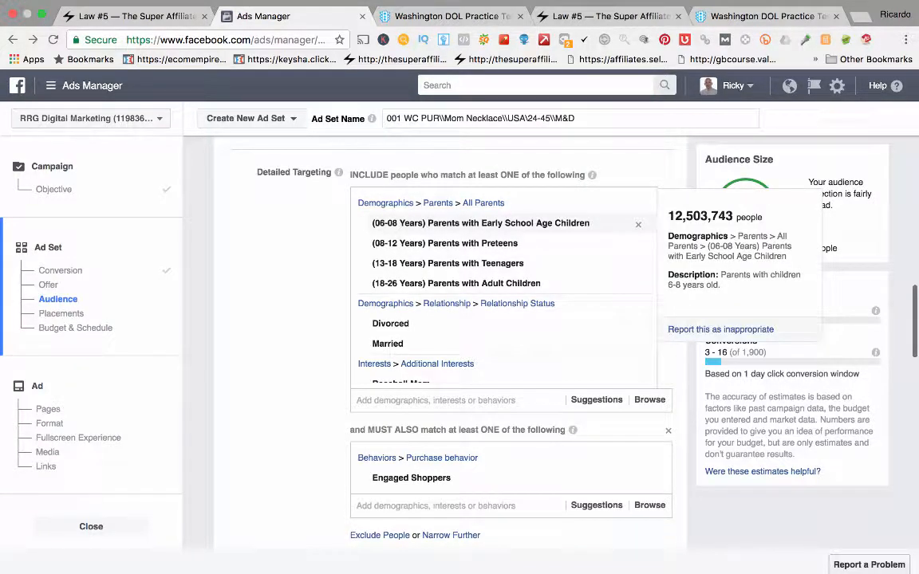
scroll(447, 263, "down", 5)
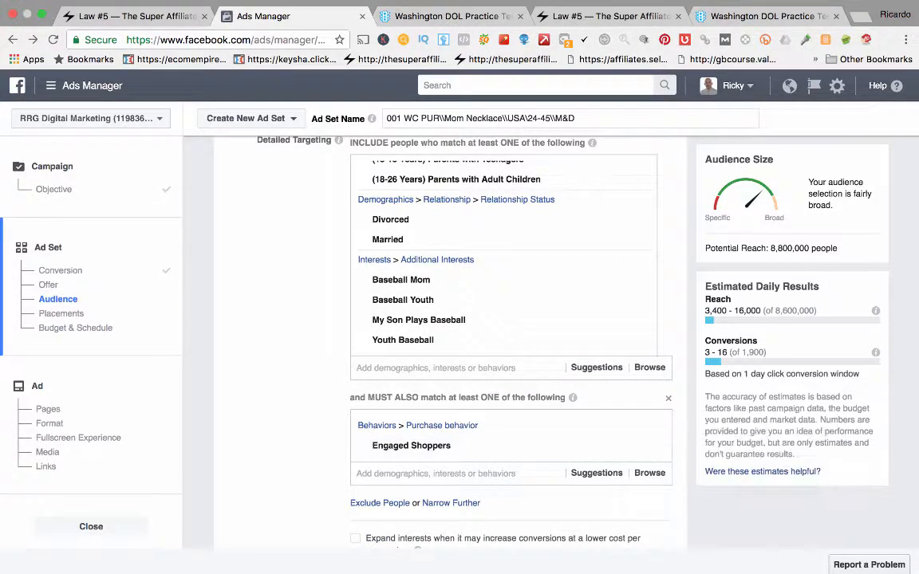
scroll(511, 335, "up", 2)
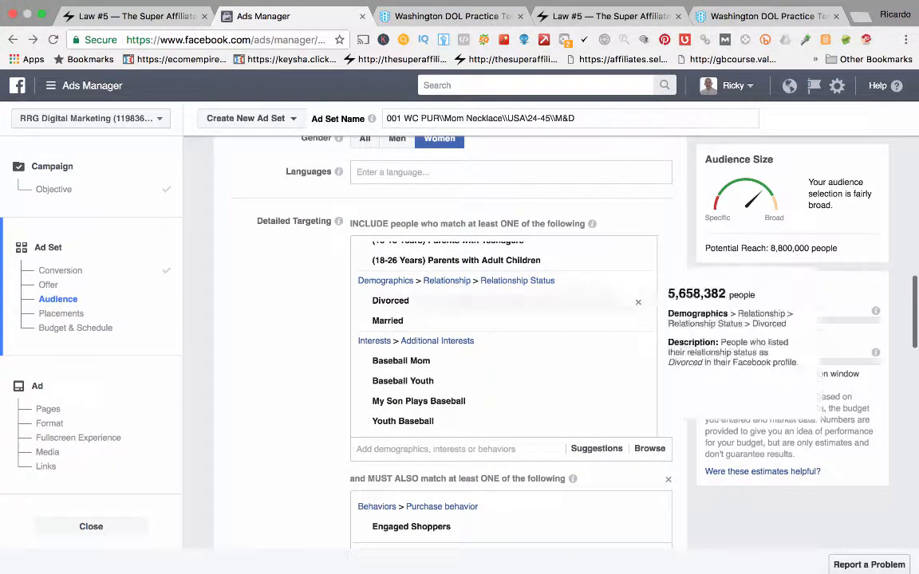
scroll(510, 335, "down", 2)
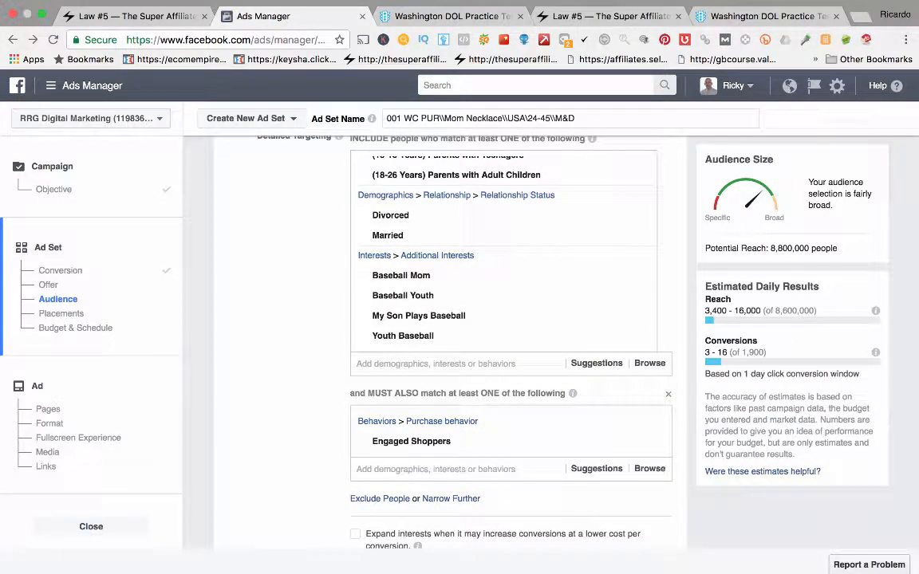
- Copy the name of the Married relationship status and remove that status from the first include group
left_click_drag(770, 249, 804, 249)
left_click(807, 249)
scroll(510, 377, "up", 3)
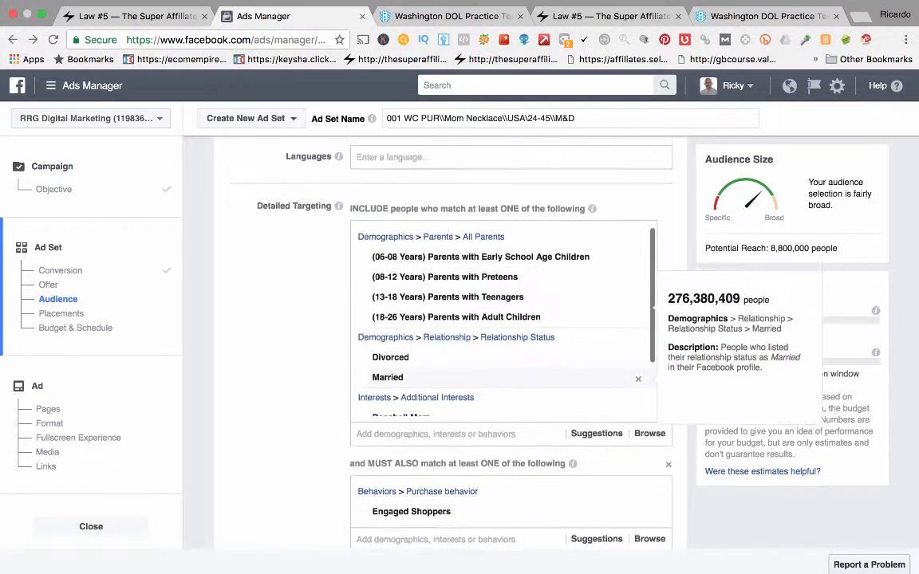
scroll(503, 319, "down", 2)
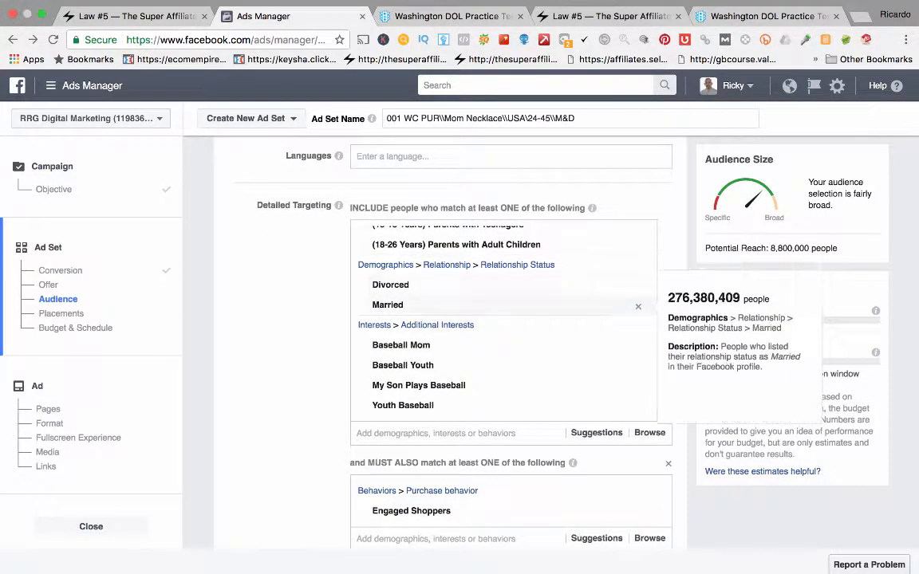
double_click(388, 305)
key("super+c")
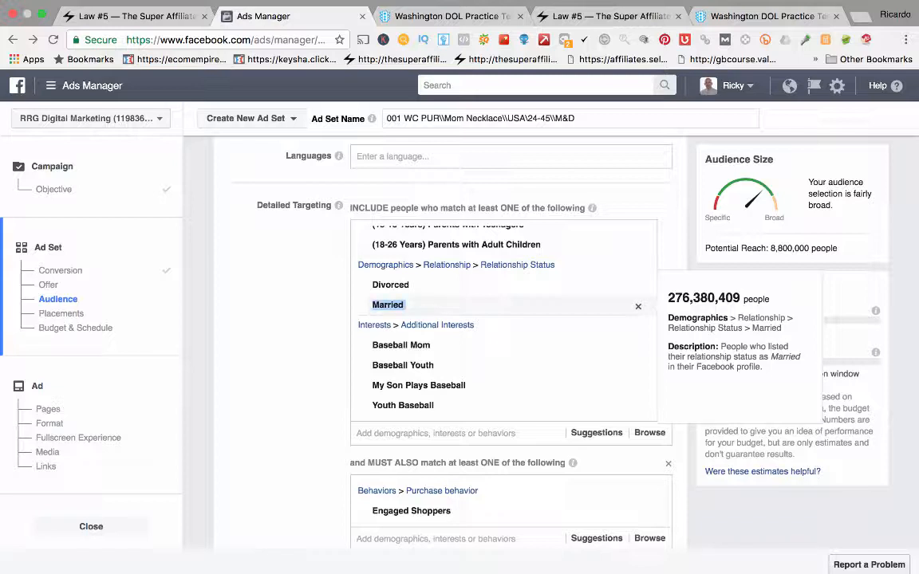
left_click(638, 306)
- Narrow the audience further with a second must-also-match condition for the Married relationship status
scroll(511, 359, "down", 2)
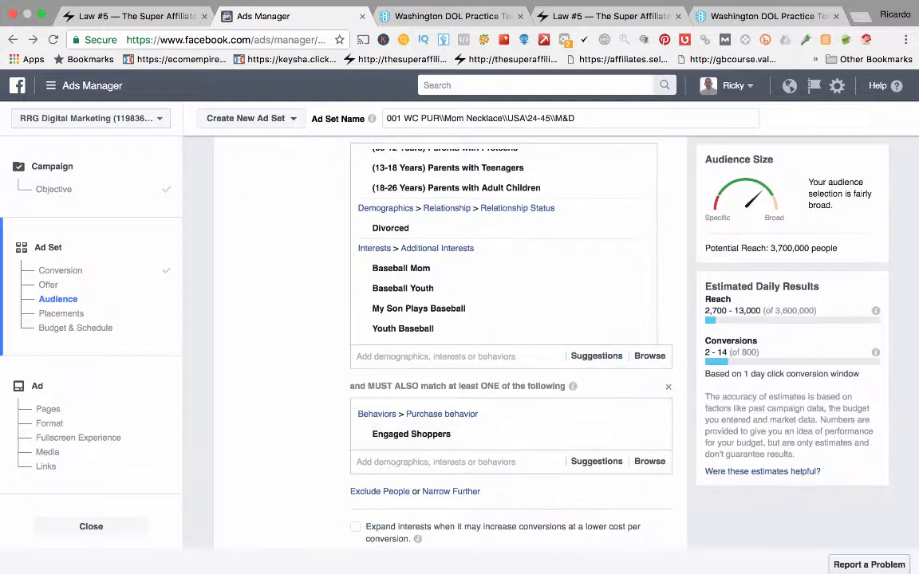
left_click(451, 492)
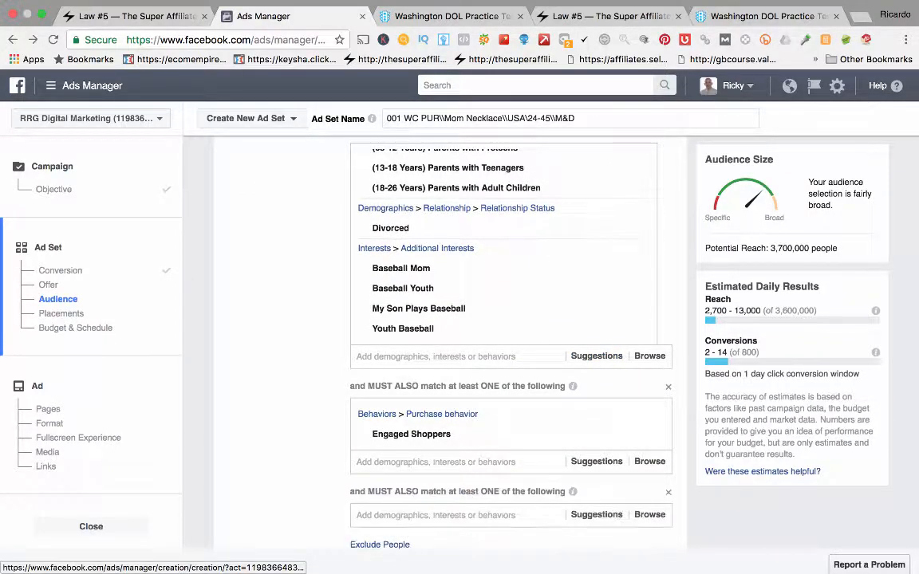
left_click(447, 515)
key("super+v")
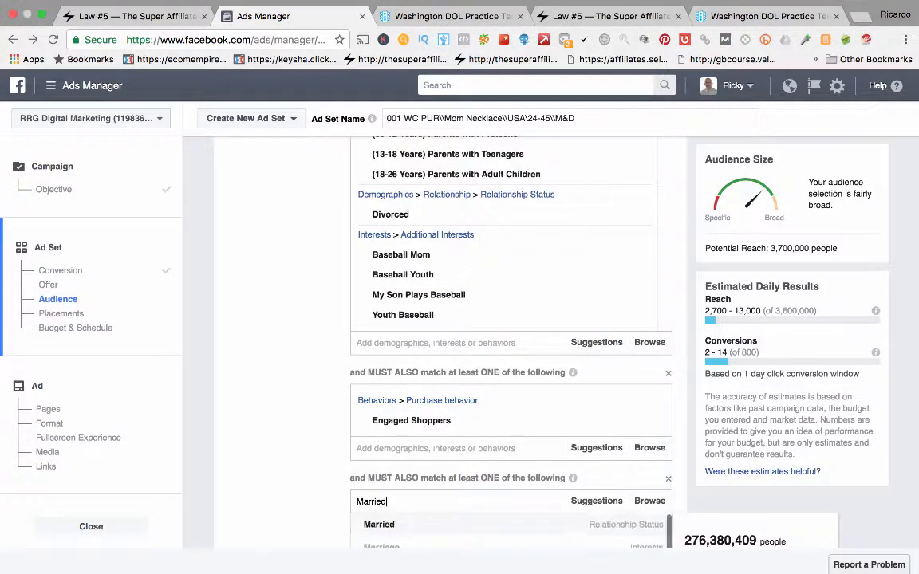
key("Return")
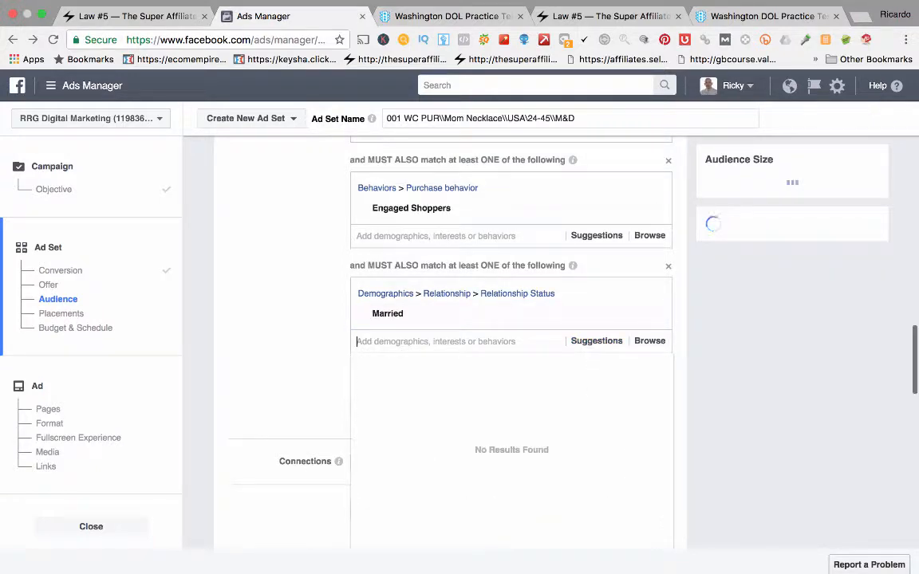
- Move the Divorced relationship status from the first include group into the must-also-match condition that contains Married, copying its name
scroll(517, 296, "up", 1)
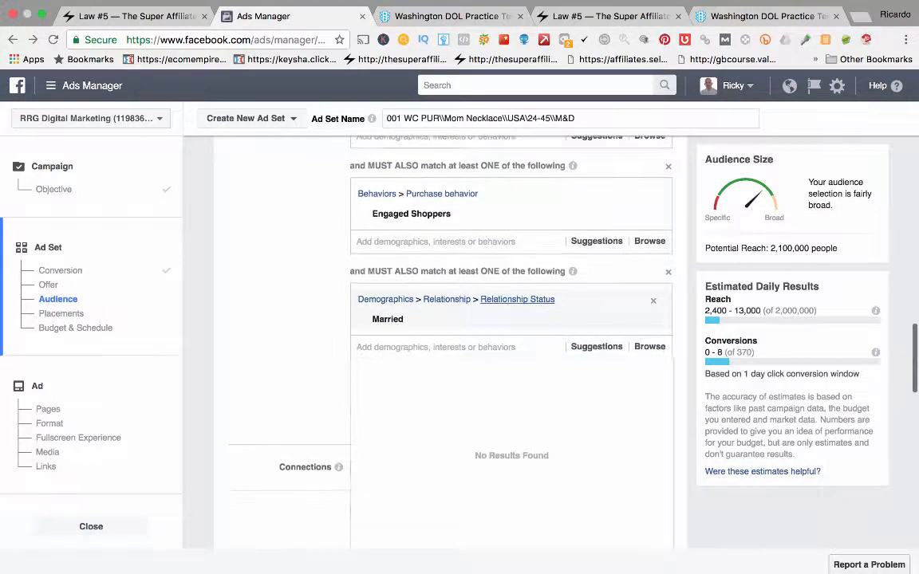
scroll(517, 295, "up", 3)
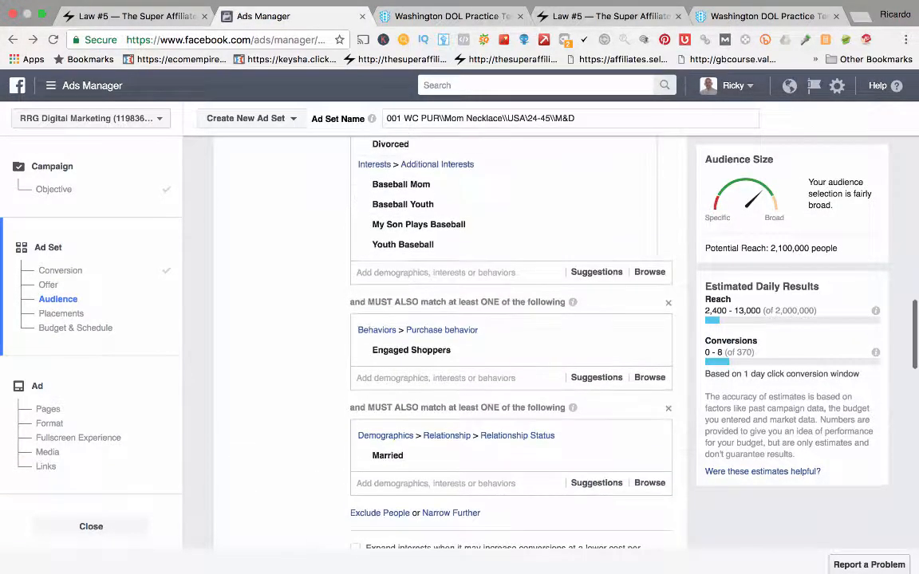
scroll(446, 257, "up", 2)
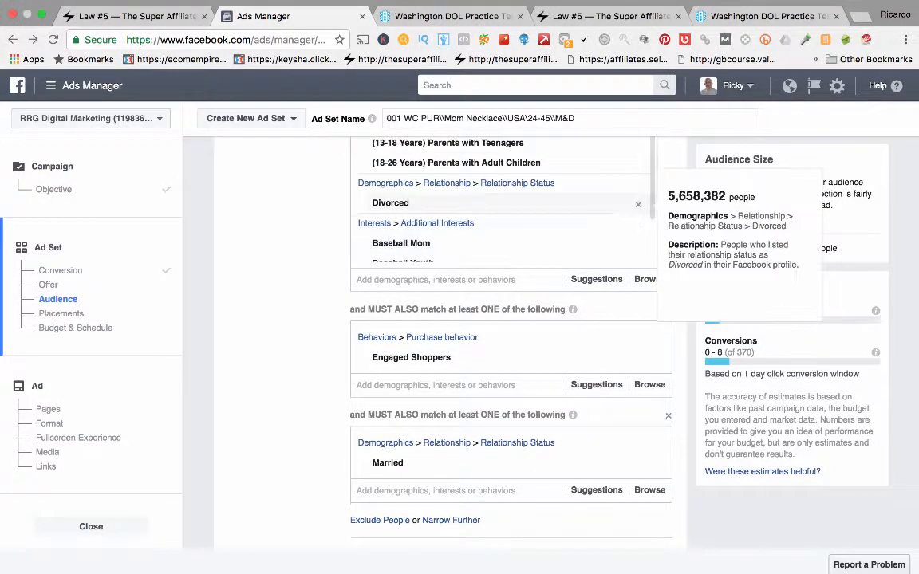
double_click(391, 203)
key("ctrl+c")
left_click(638, 205)
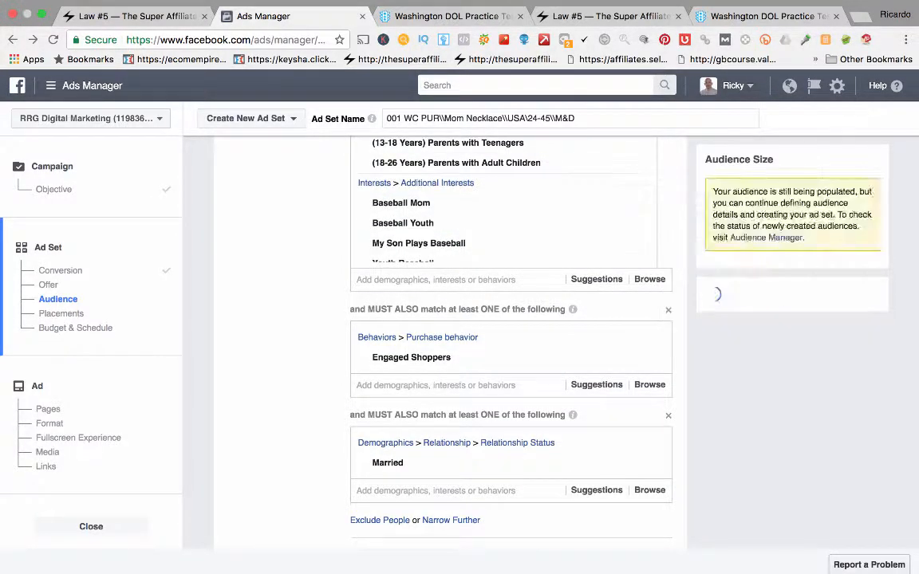
left_click(436, 491)
key("ctrl+v")
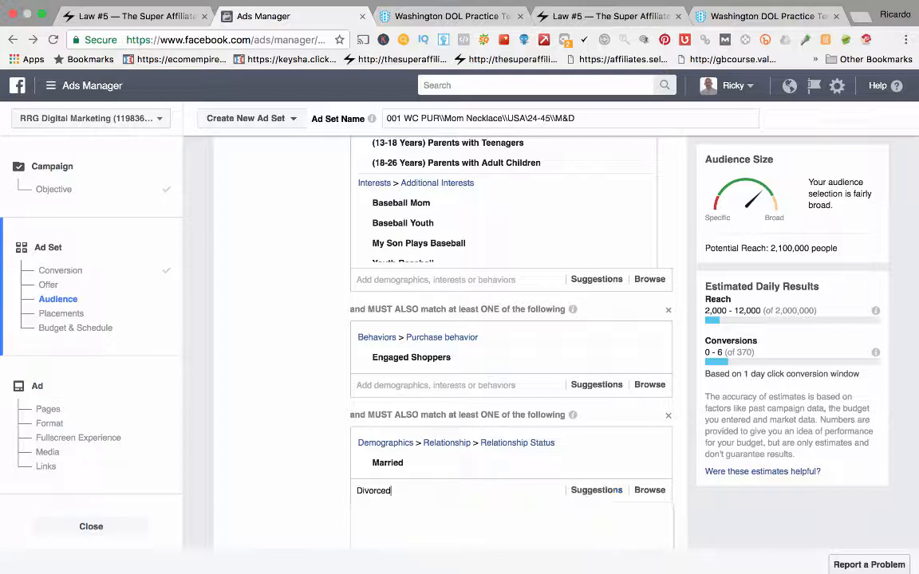
scroll(469, 523, "down", 1)
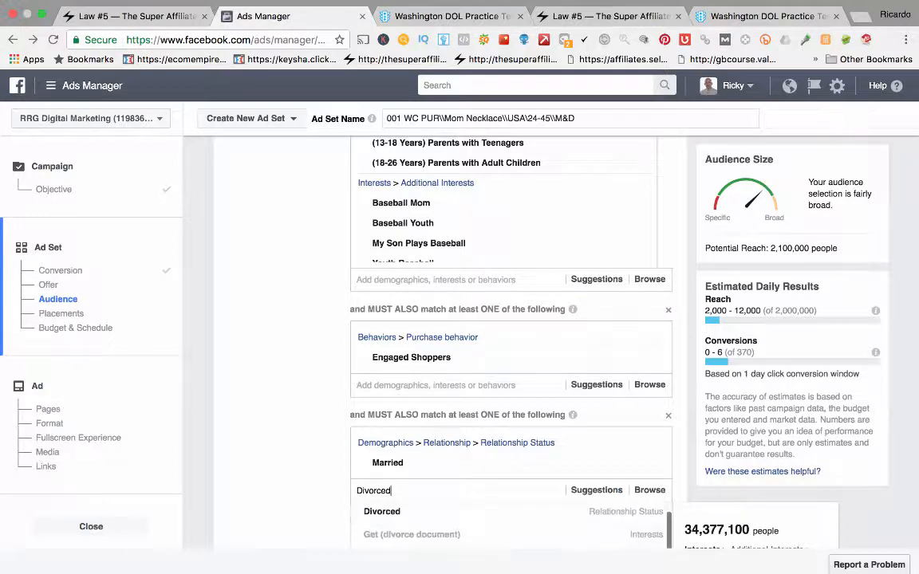
scroll(469, 523, "up", 1)
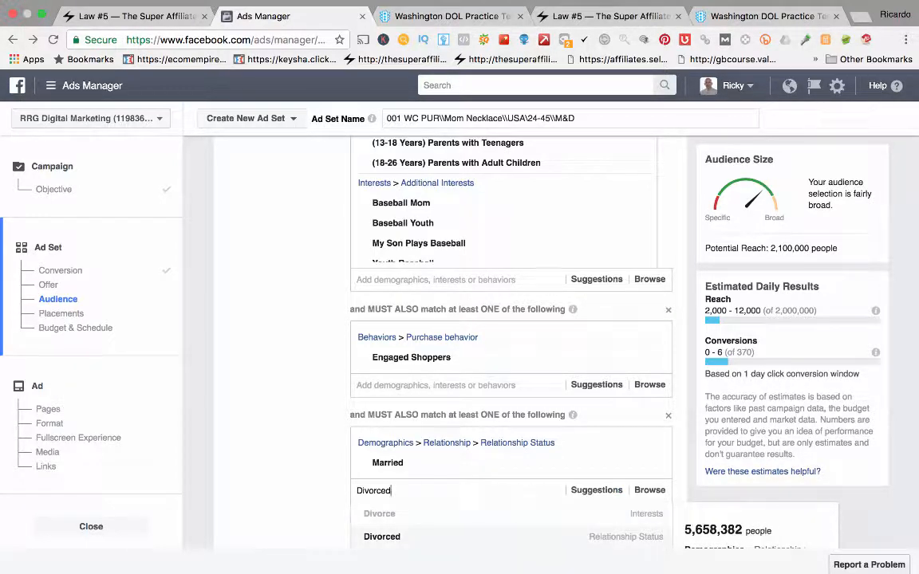
key("Return")
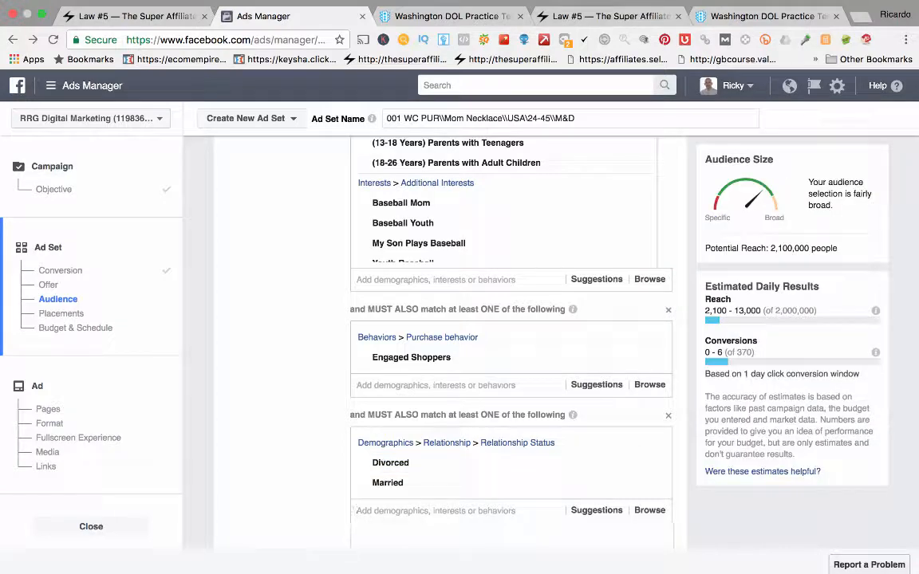
- Check the targeting groups against the potential reach and remove (18-26 Years) Parents with Adult Children from the include group
scroll(511, 335, "up", 3)
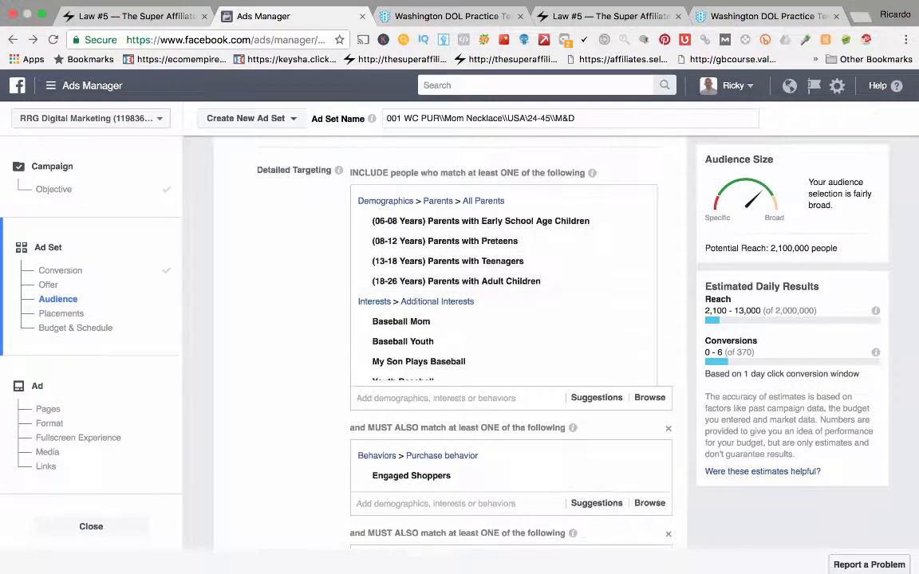
scroll(446, 322, "down", 3)
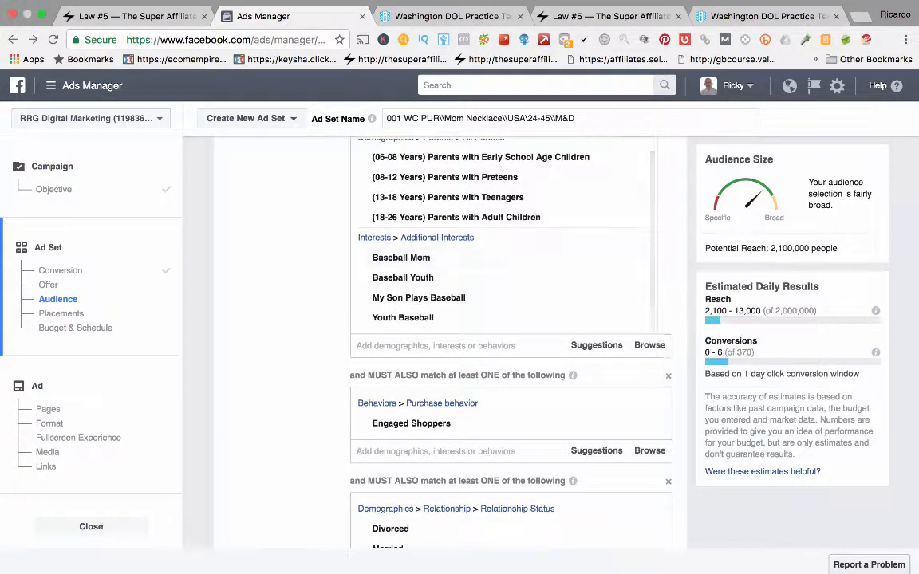
scroll(399, 327, "up", 3)
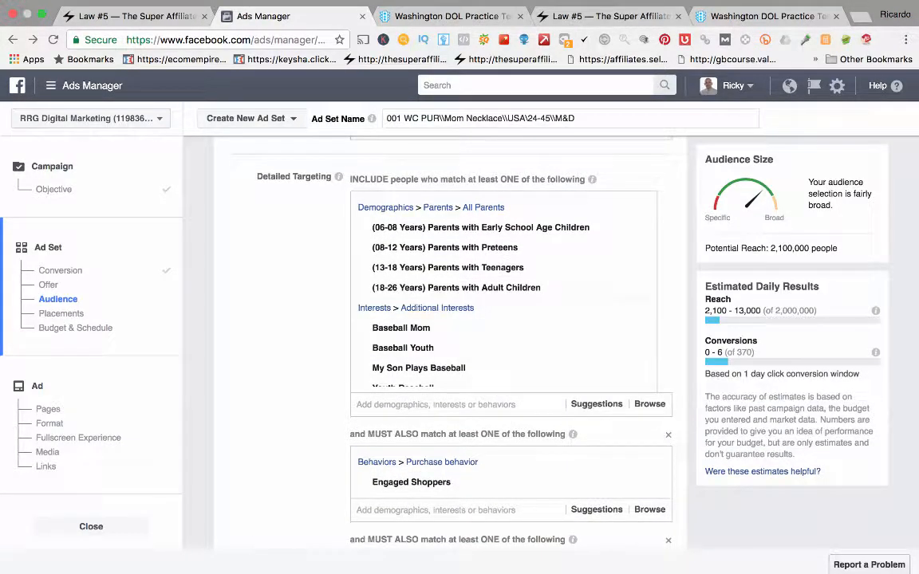
left_click_drag(770, 248, 792, 248)
left_click(805, 249)
double_click(806, 248)
scroll(510, 319, "down", 1)
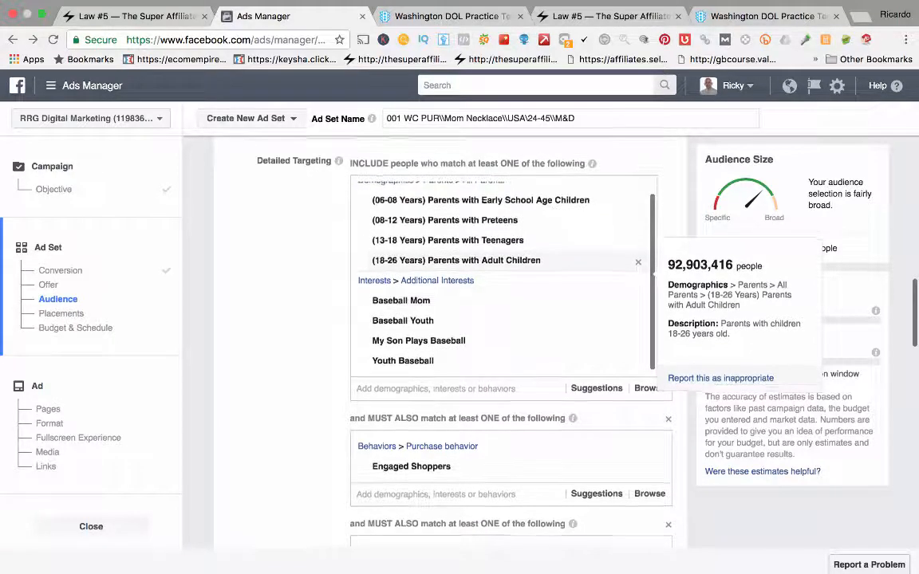
scroll(503, 275, "down", 2)
triple_click(505, 251)
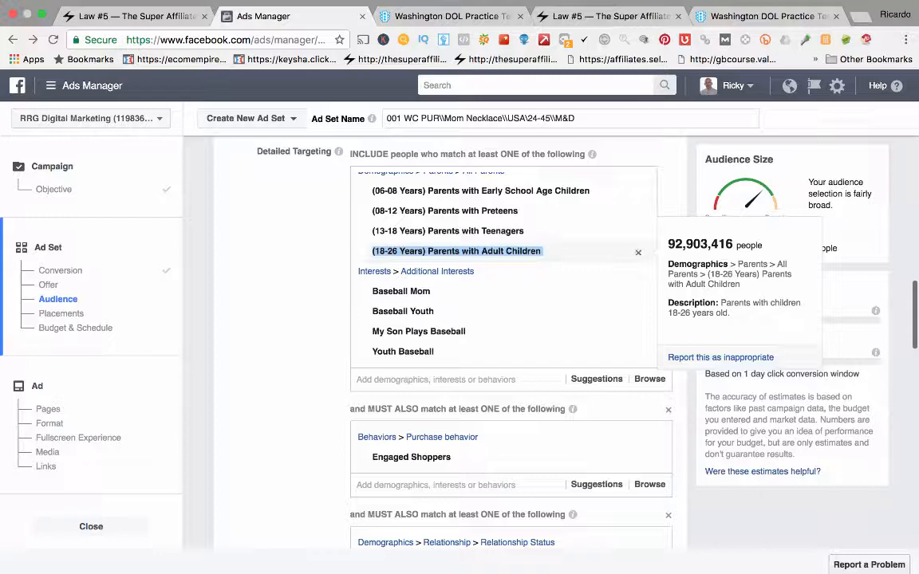
left_click(638, 252)
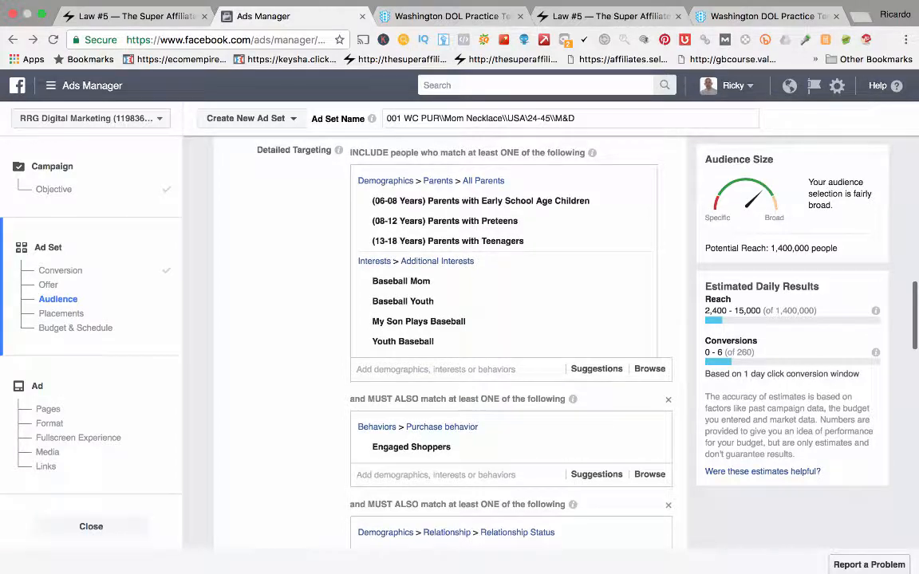
- Review the audience definition, including location, age, gender, parent groups, baseball interests and both must-also-match conditions
scroll(510, 343, "down", 2)
scroll(510, 343, "up", 5)
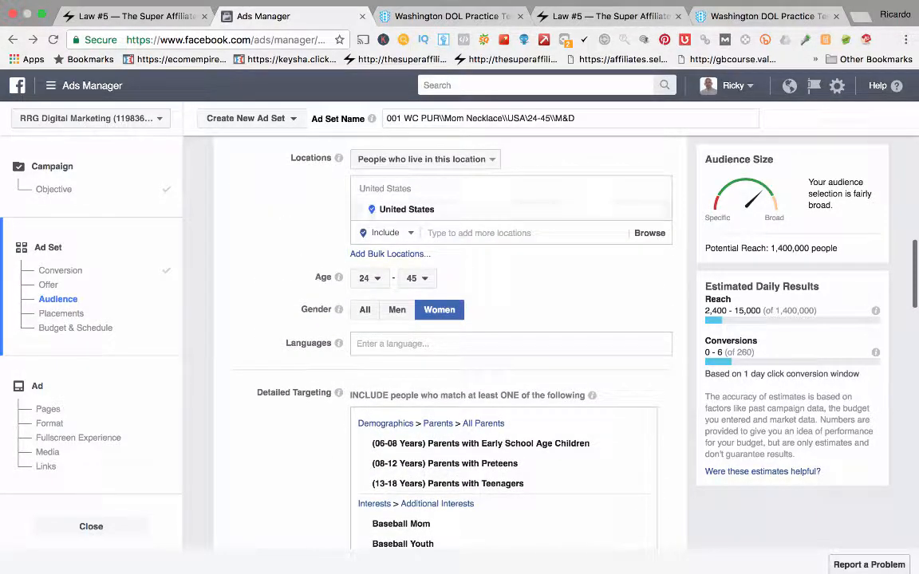
scroll(511, 303, "down", 4)
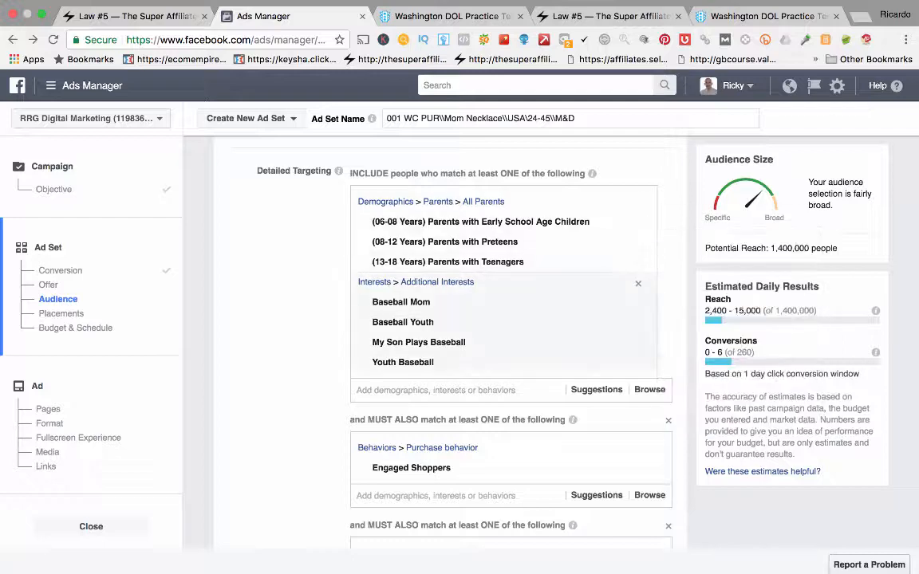
scroll(510, 263, "down", 3)
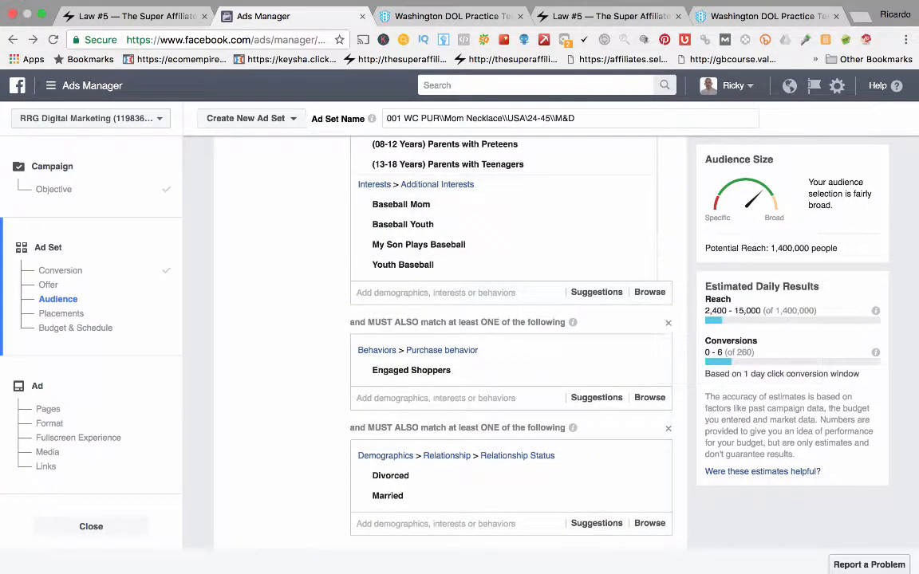
scroll(510, 370, "down", 1)
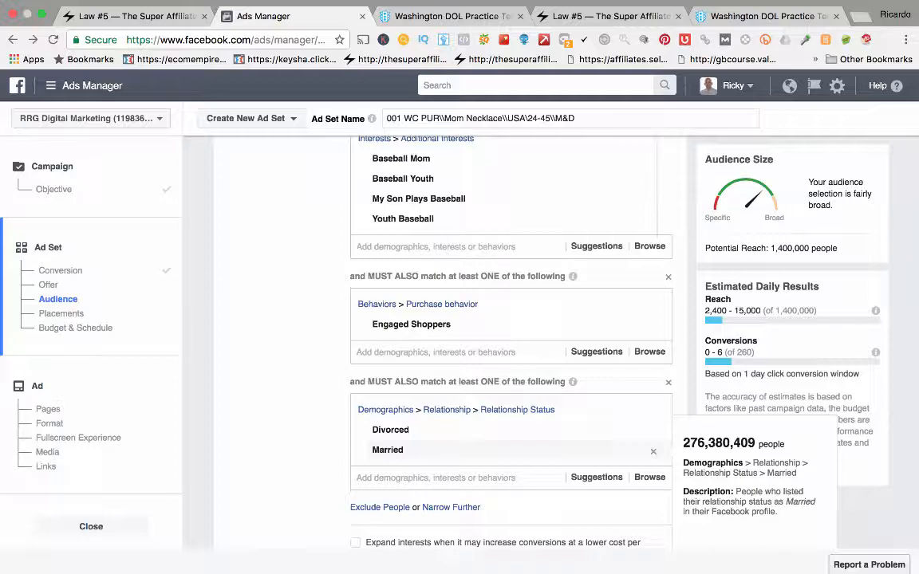
scroll(510, 450, "up", 1)
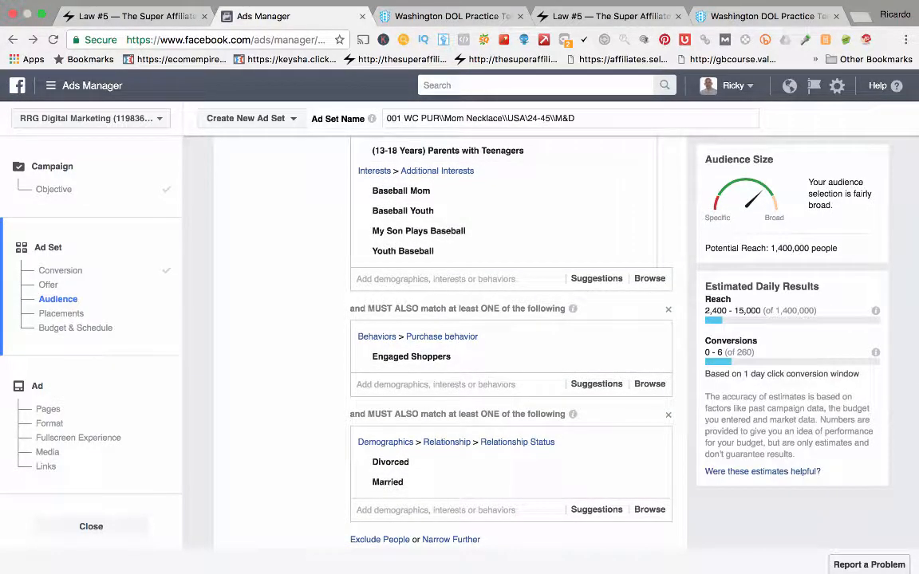
scroll(510, 359, "down", 5)
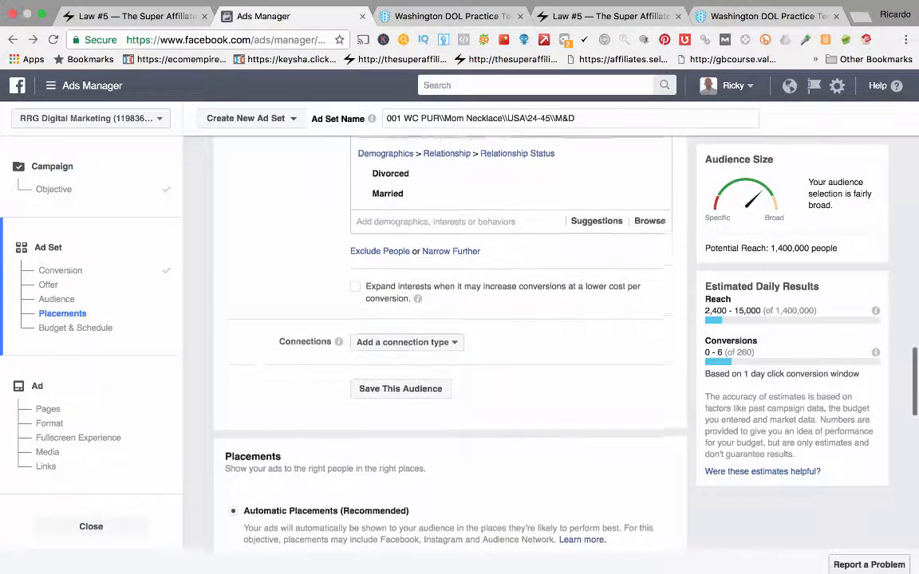
scroll(511, 359, "up", 4)
scroll(510, 343, "up", 5)
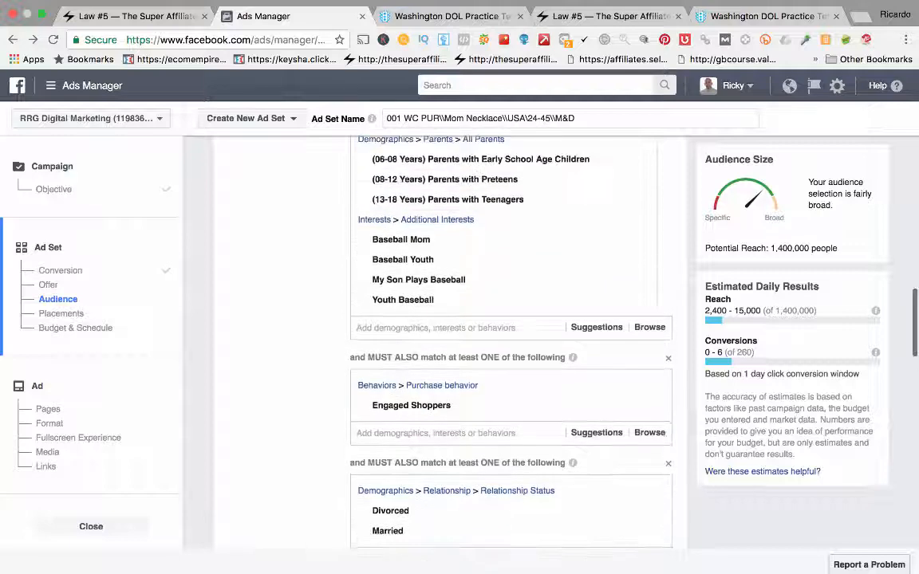
scroll(510, 342, "up", 5)
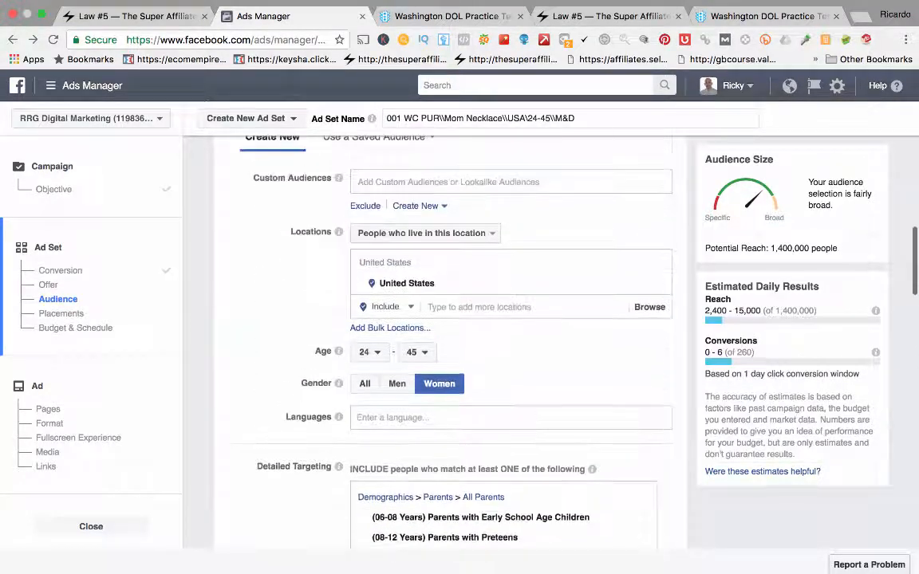
scroll(511, 343, "up", 5)
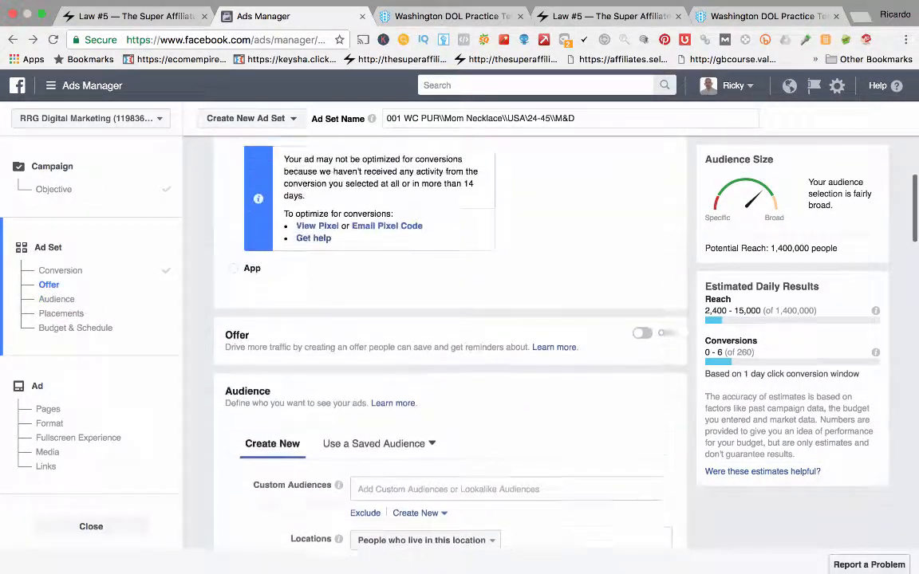
- Look through the remaining ad set settings, covering placements, budget, schedule, delivery optimization, conversion window and bid amount
scroll(510, 343, "down", 3)
scroll(511, 342, "down", 15)
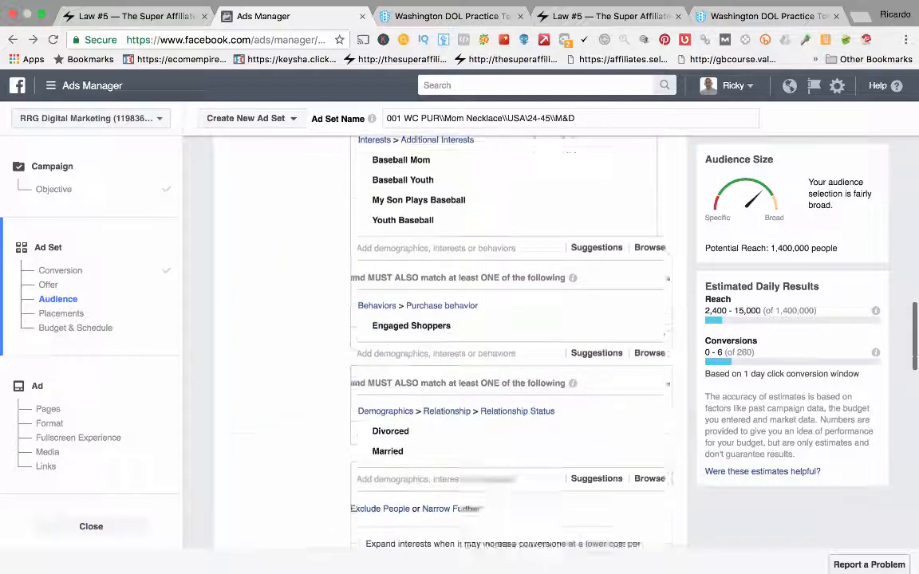
scroll(449, 343, "down", 2)
scroll(449, 343, "up", 5)
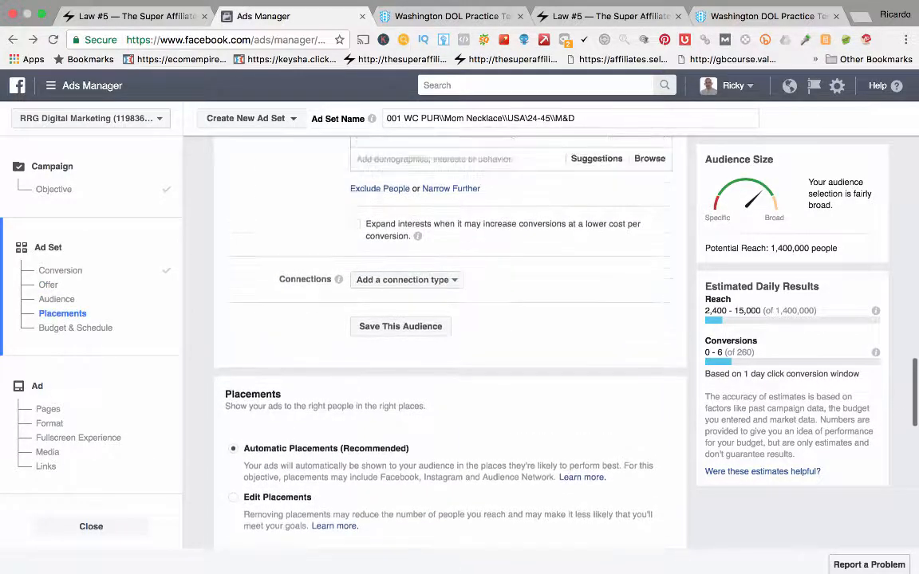
scroll(450, 343, "down", 5)
scroll(450, 343, "down", 1)
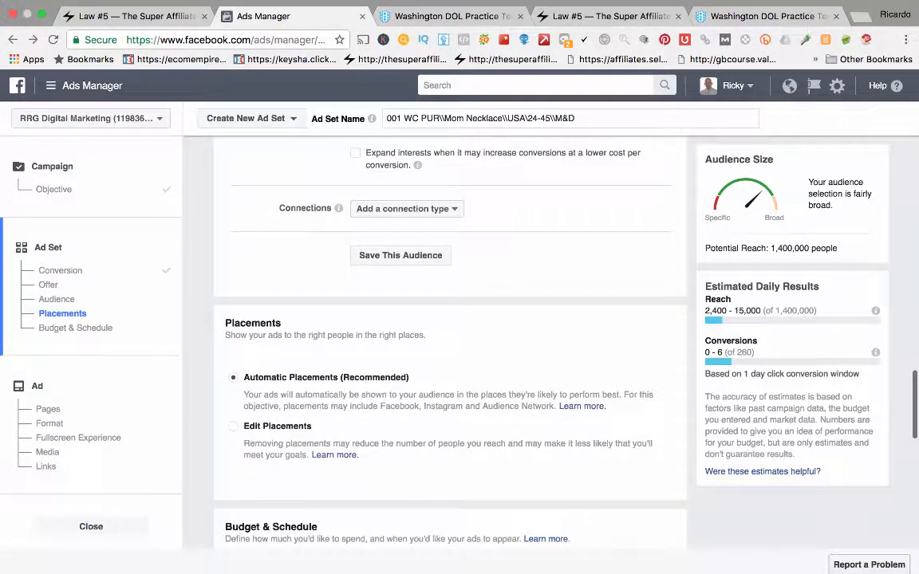
scroll(449, 343, "down", 5)
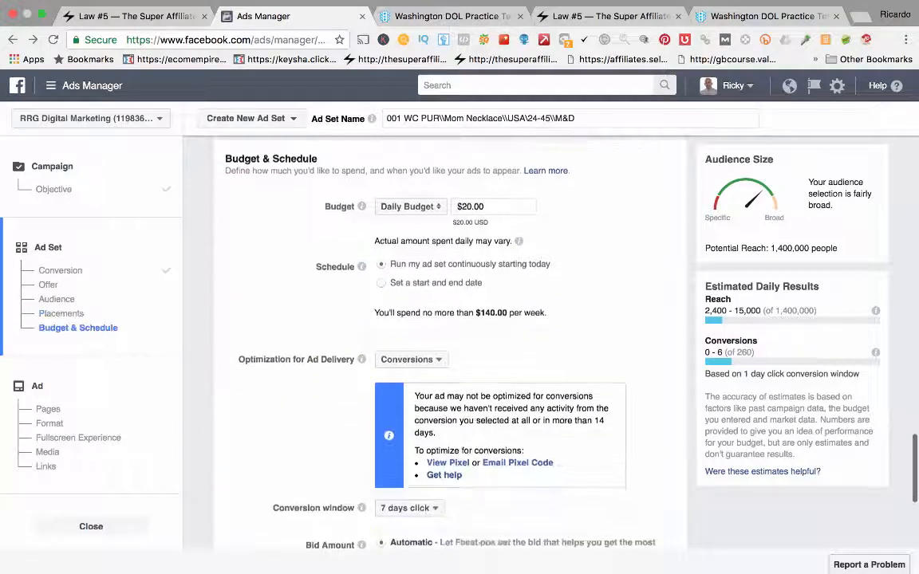
scroll(449, 343, "down", 1)
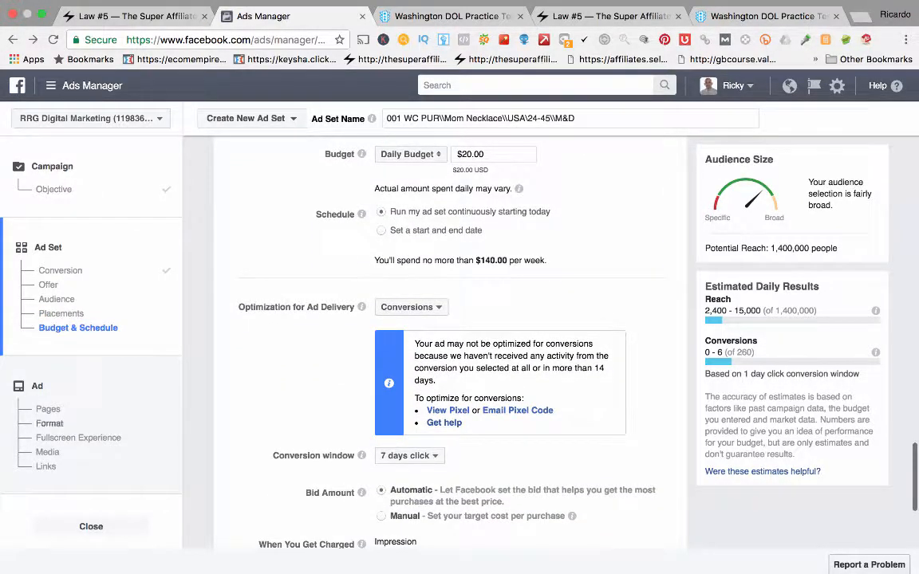
mouse_move(408, 0)
left_click(508, 8)
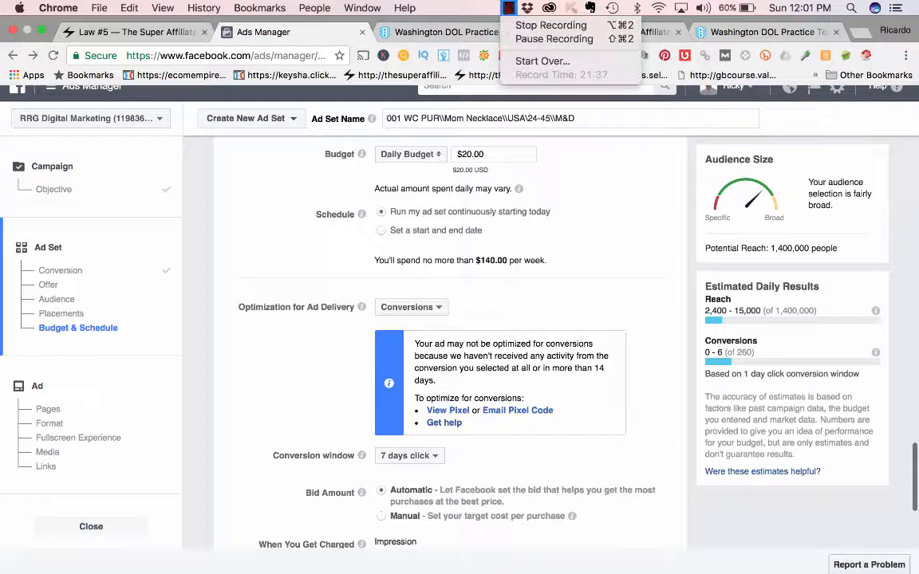